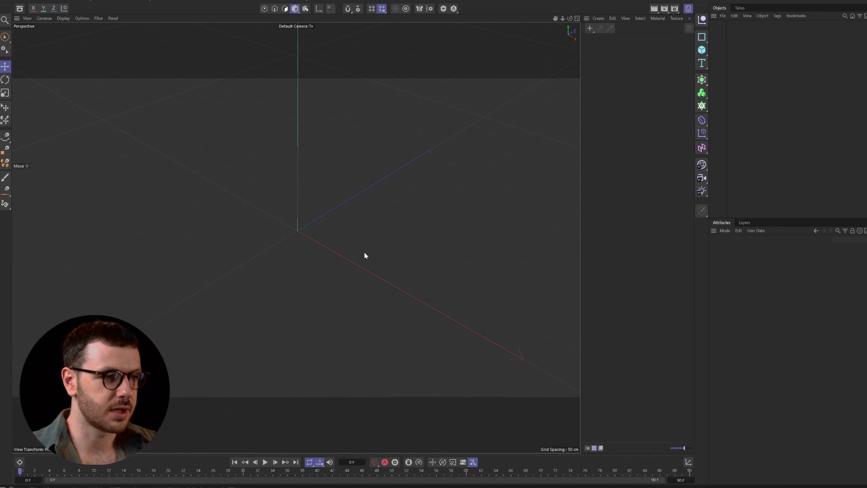
Examine the reference photos of the can's front, its lid from above, and the six-pack.
alt+drag(287, 220, 293, 195)
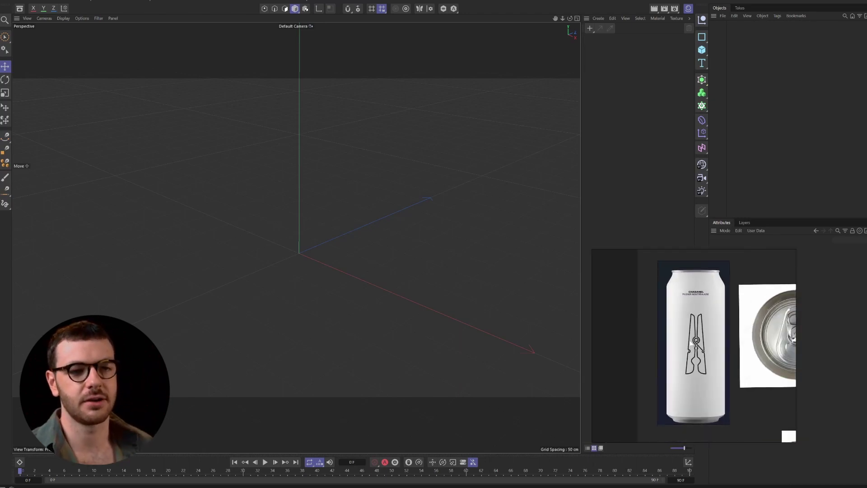
middle_drag(729, 345, 713, 347)
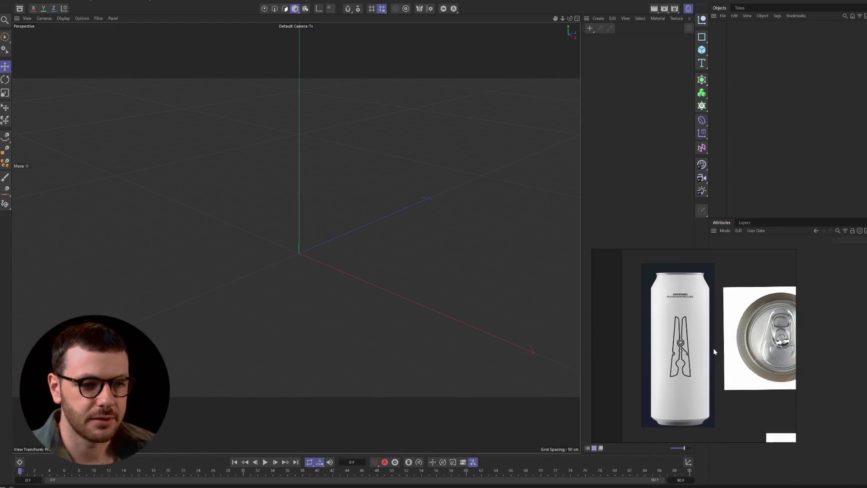
scroll(650, 339, down, 3)
scroll(665, 330, up, 1)
click(664, 331)
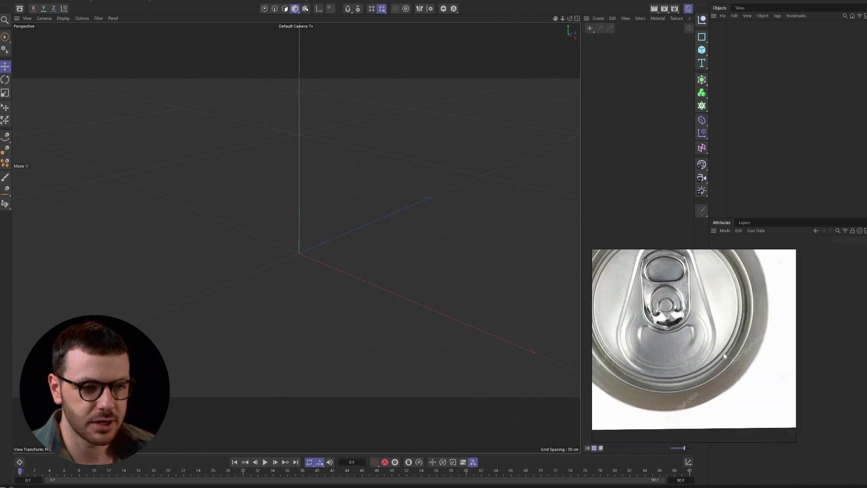
scroll(753, 334, down, 6)
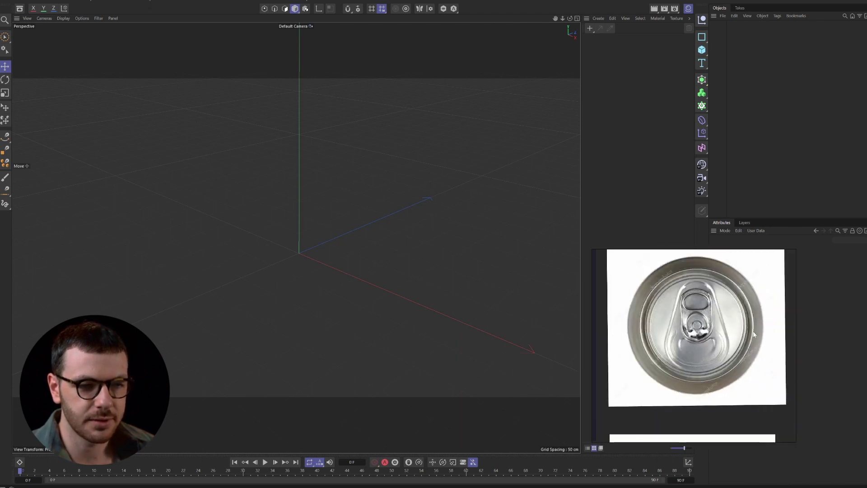
scroll(755, 372, up, 4)
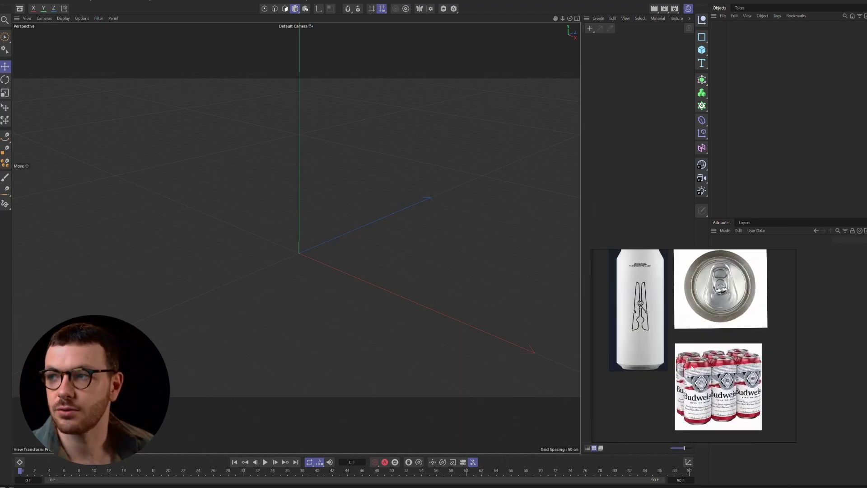
scroll(685, 356, down, 2)
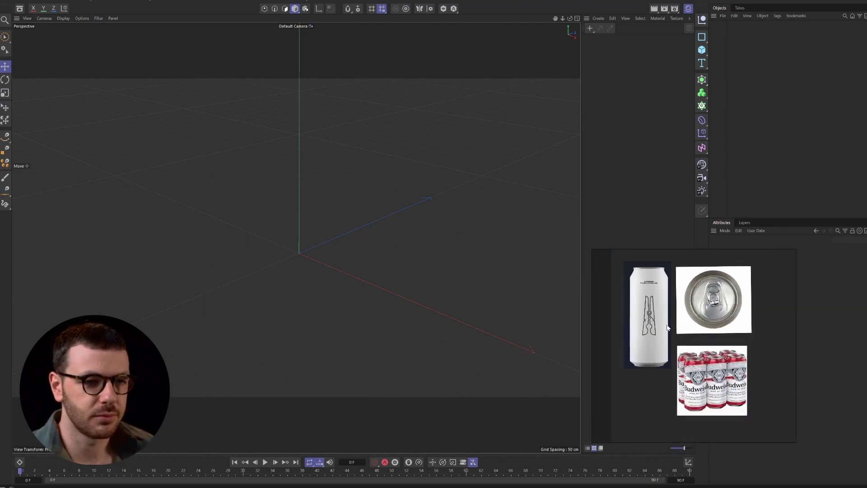
Reposition the reference board beside the viewport so it does not cover the modelling area.
right_drag(692, 277, 597, 247)
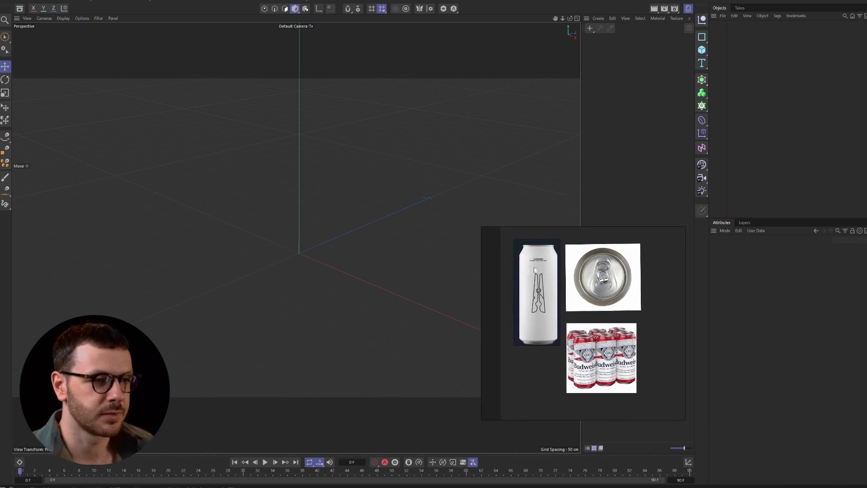
right_drag(598, 235, 700, 292)
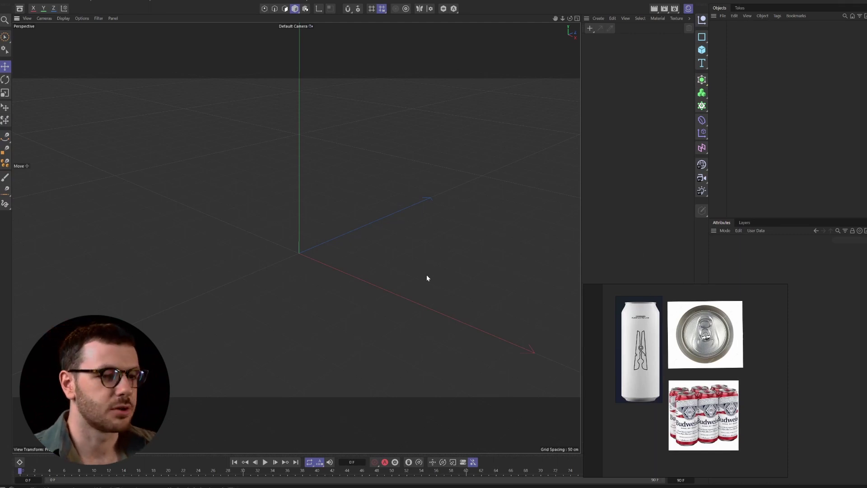
right_drag(647, 311, 623, 308)
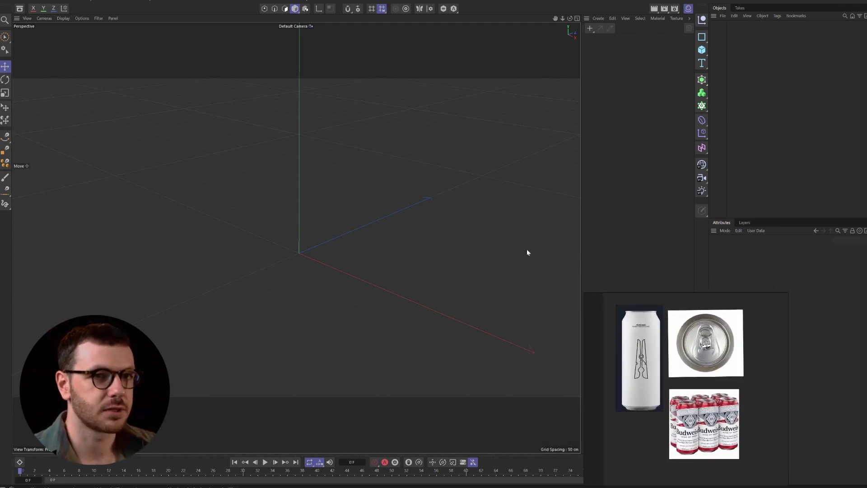
Read the can's bottom diameter and height in the dimension note on the reference board.
scroll(653, 323, down, 2)
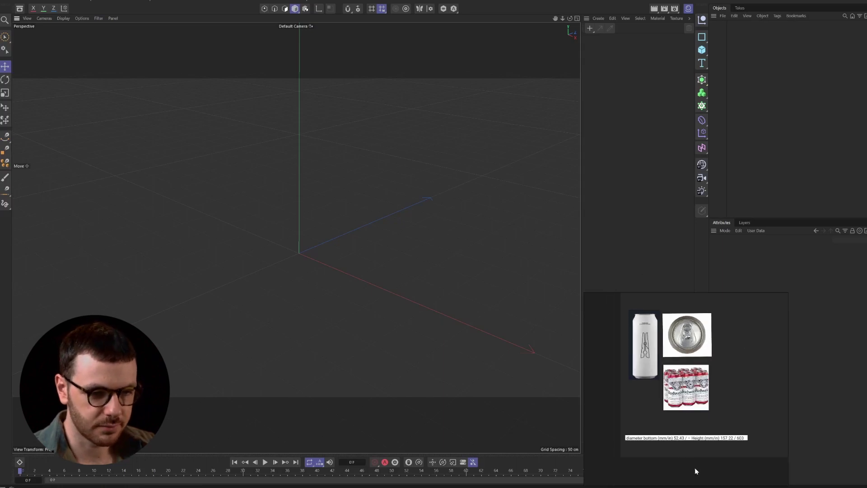
scroll(696, 467, up, 3)
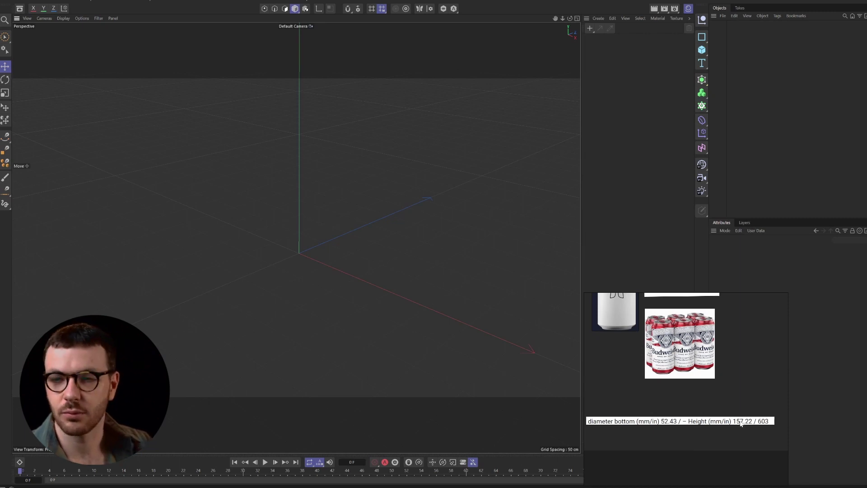
scroll(728, 423, down, 1)
scroll(683, 424, up, 1)
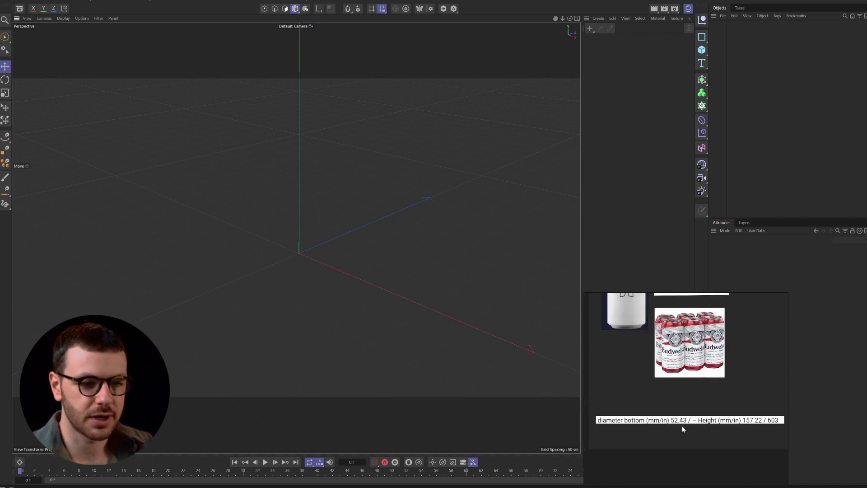
scroll(682, 424, down, 1)
scroll(719, 422, up, 1)
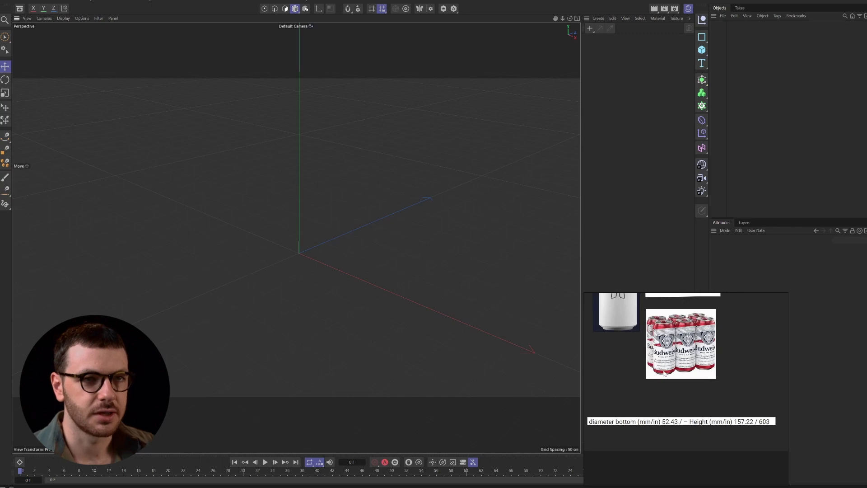
Add a cylinder primitive and set its height to 157.22 mm, keeping the reference board clear of its properties.
click(702, 51)
click(768, 58)
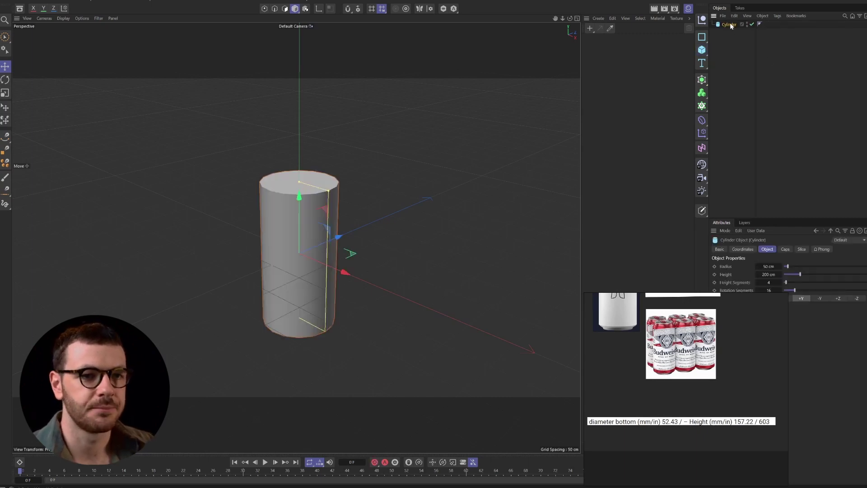
drag(728, 329, 596, 336)
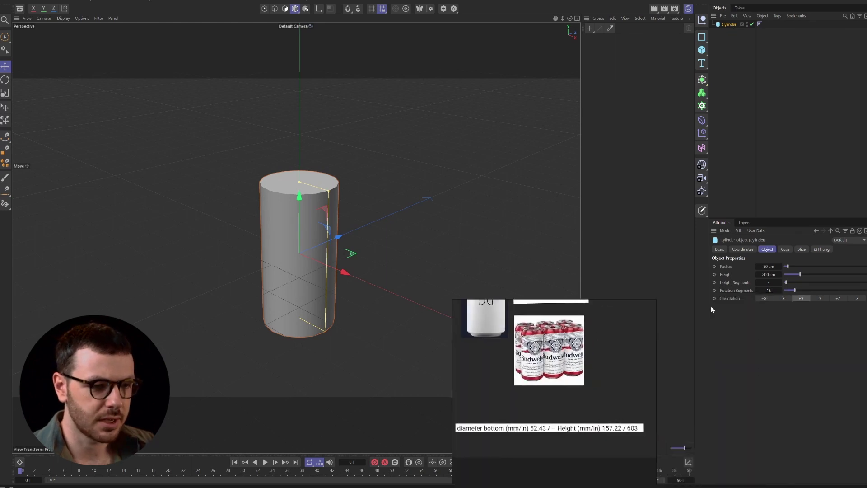
click(768, 274)
click(595, 431)
click(768, 274)
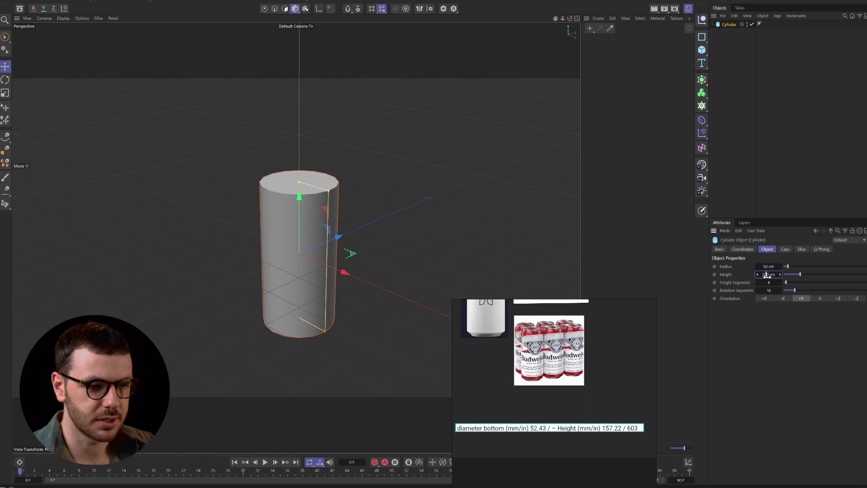
click(766, 274)
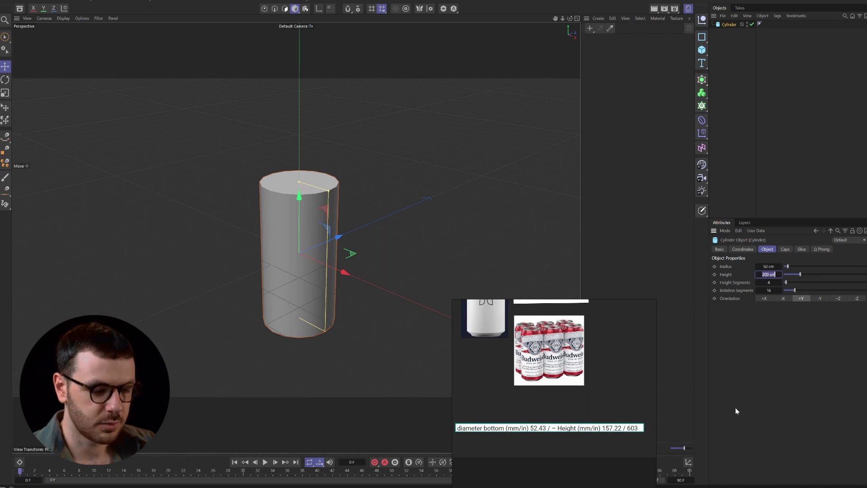
text(157.22 mm)
key(Return)
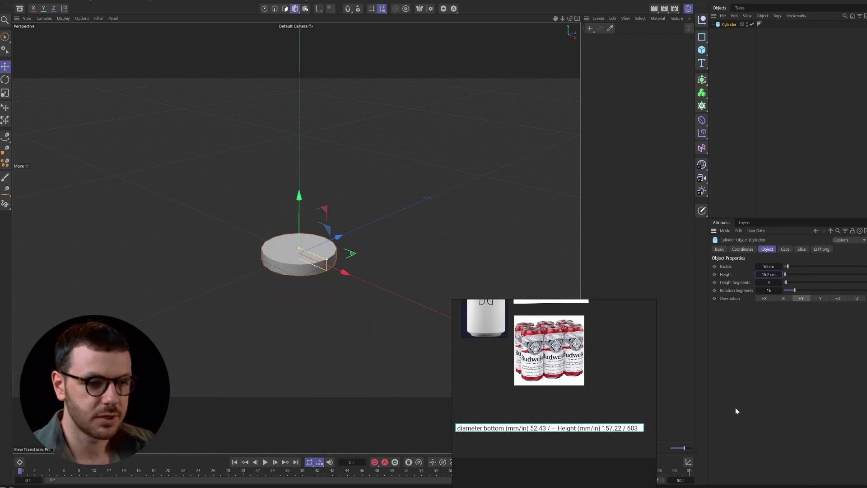
Set the cylinder's radius to 2.6 cm and frame it in the perspective view.
click(511, 441)
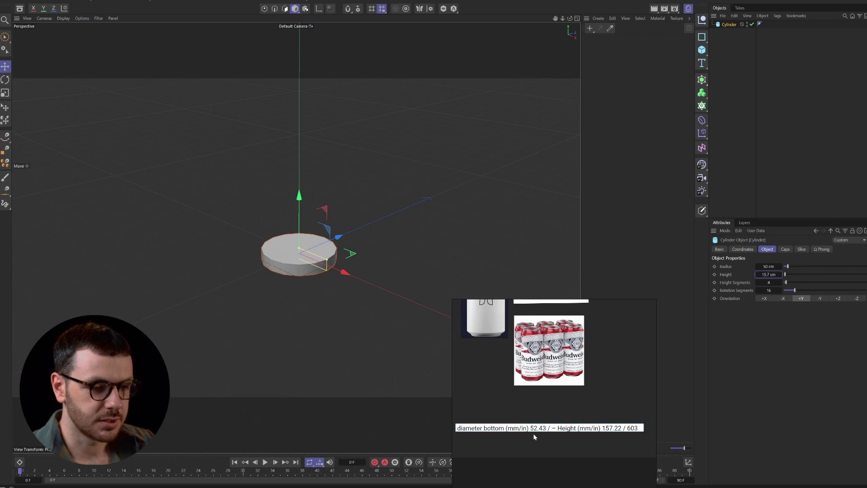
click(773, 266)
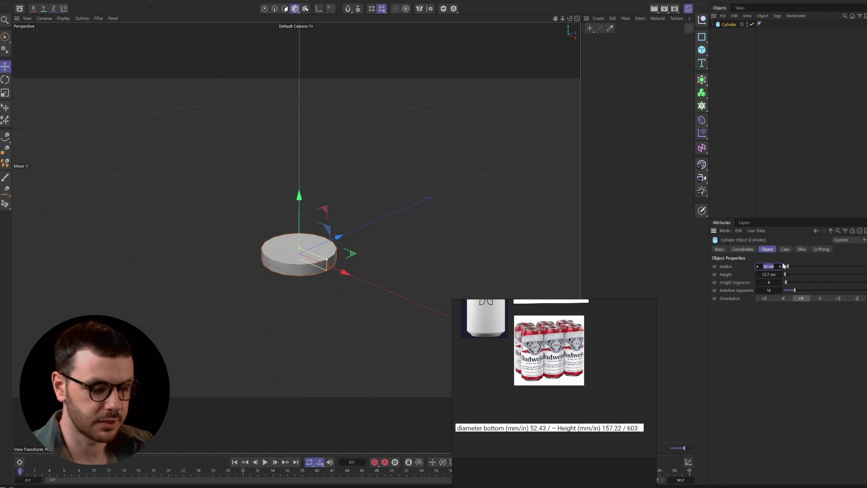
text(2.6)
key(Return)
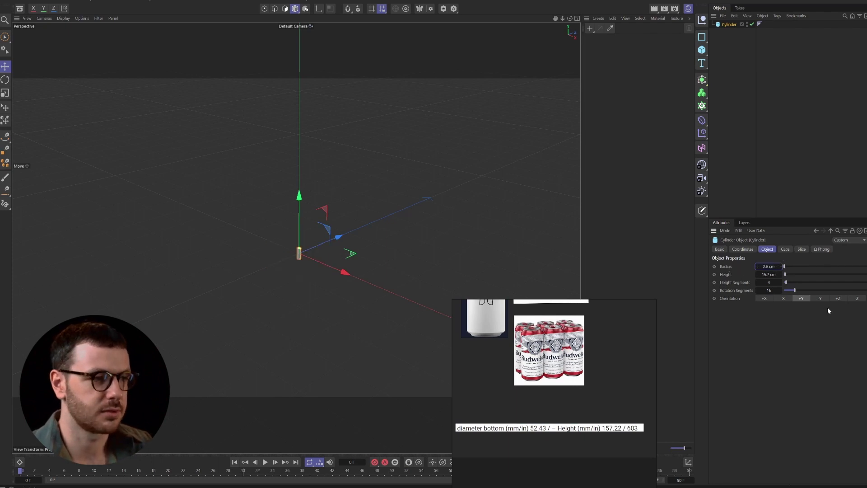
key(o)
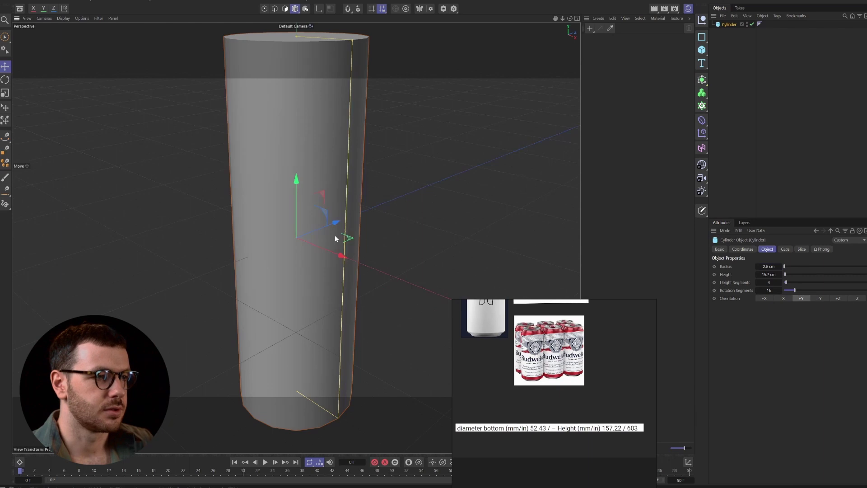
scroll(335, 234, down, 5)
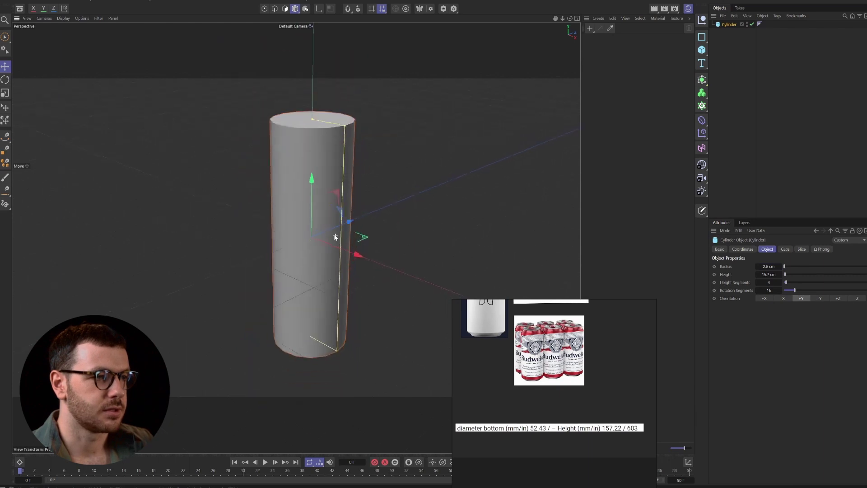
Add a Figure primitive and compare the cylinder's real-world scale against the whole body.
click(732, 99)
key(shift+c)
text(figu)
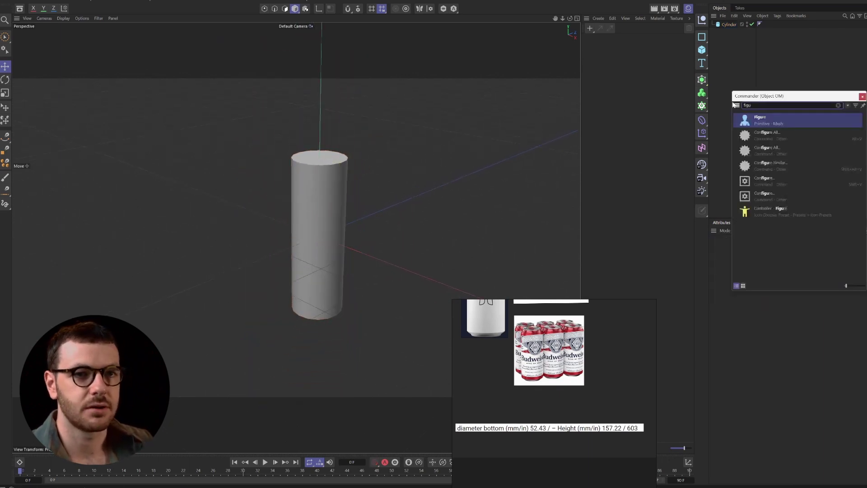
click(762, 120)
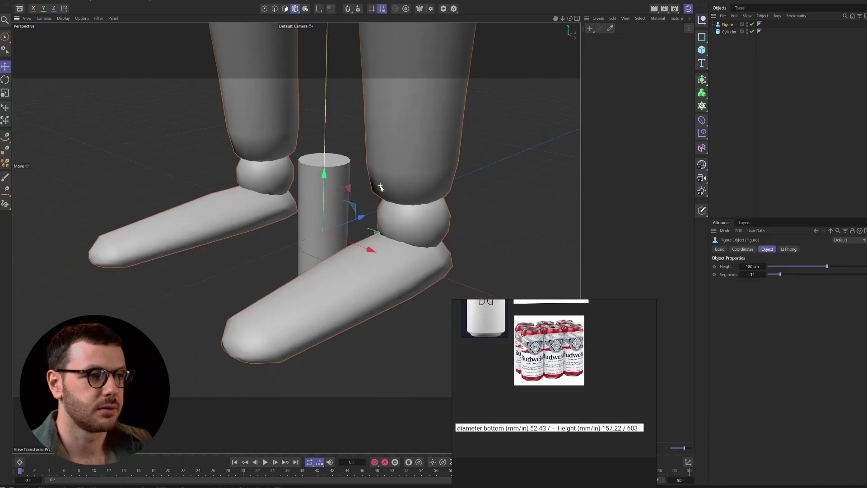
scroll(381, 187, down, 10)
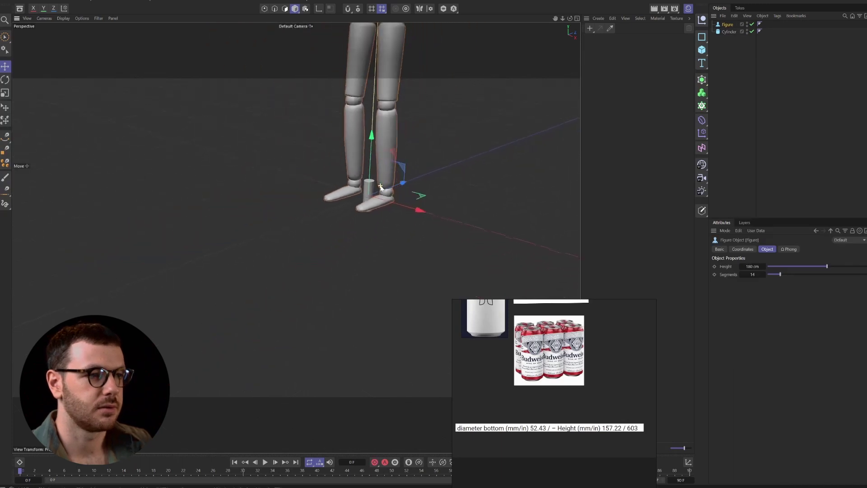
scroll(380, 187, down, 7)
alt+middle_drag(378, 106, 346, 205)
Delete the Figure object used for the scale comparison.
click(836, 56)
click(725, 24)
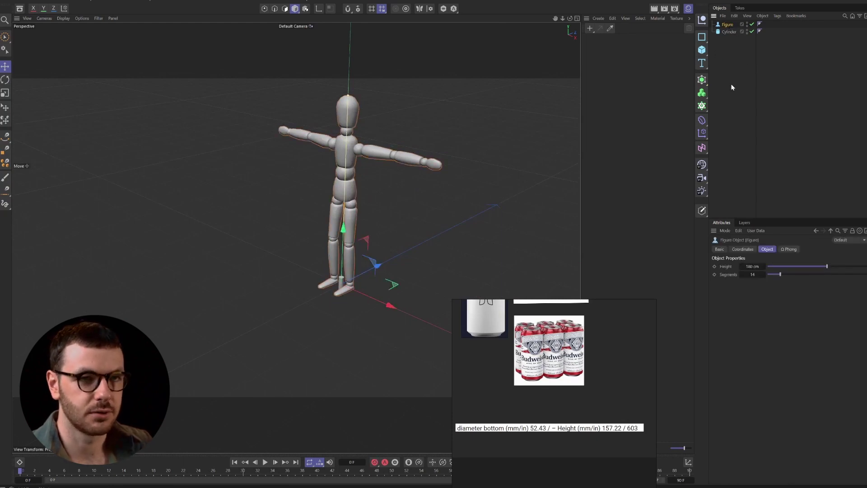
key(Delete)
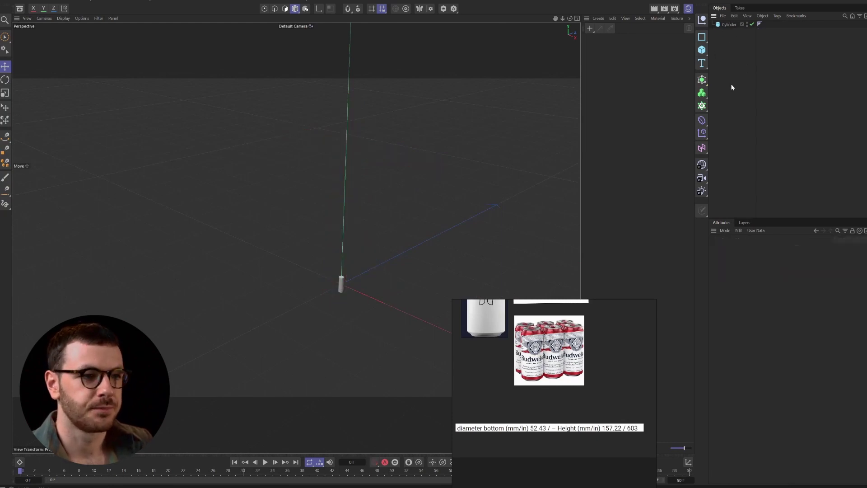
Frame the cylinder and switch the viewport display to Gouraud Shading (Lines) to show its segments.
click(727, 25)
key(o)
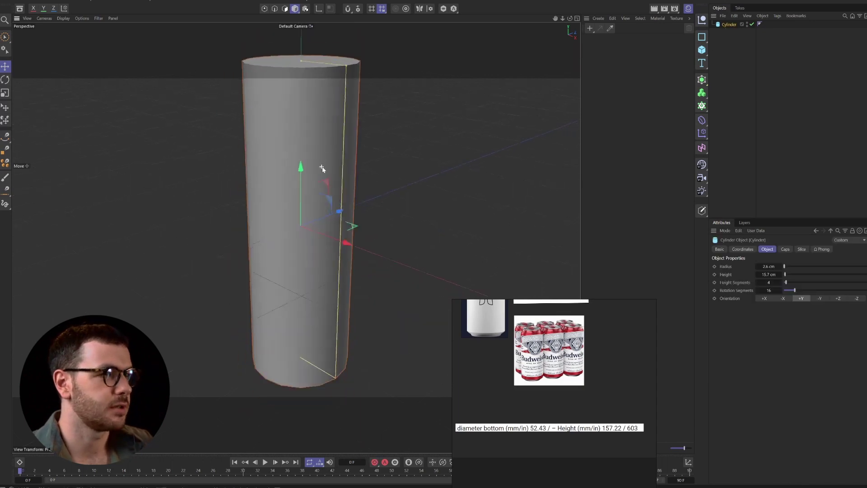
scroll(321, 166, down, 5)
click(63, 18)
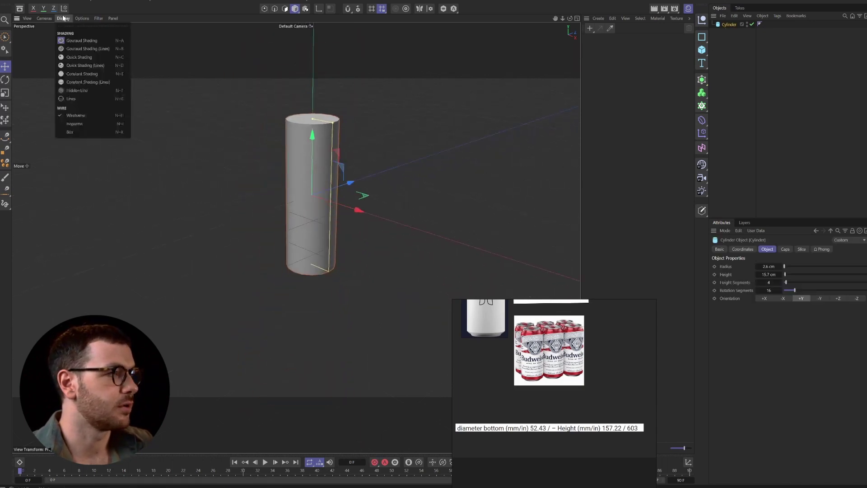
click(88, 49)
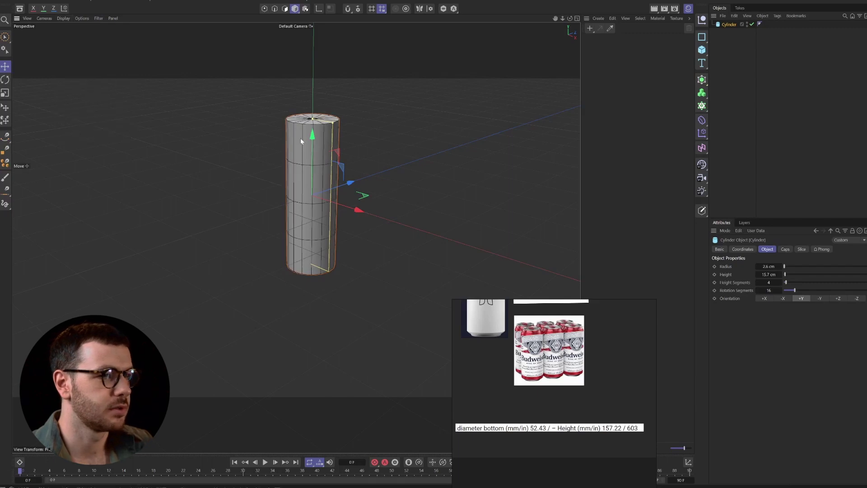
alt+drag(300, 137, 350, 139)
Move the reference board off the viewport and frame the cylinder in a maximized Front view.
click(785, 127)
drag(559, 331, 564, 328)
click(577, 18)
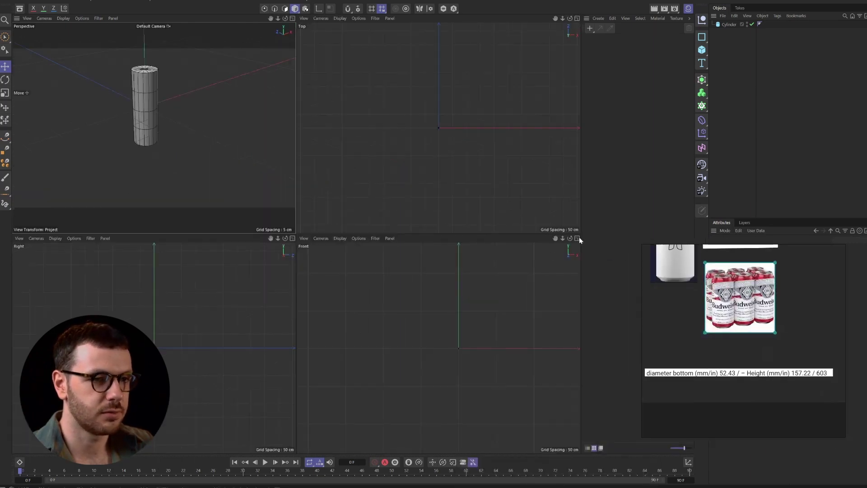
click(576, 238)
click(728, 24)
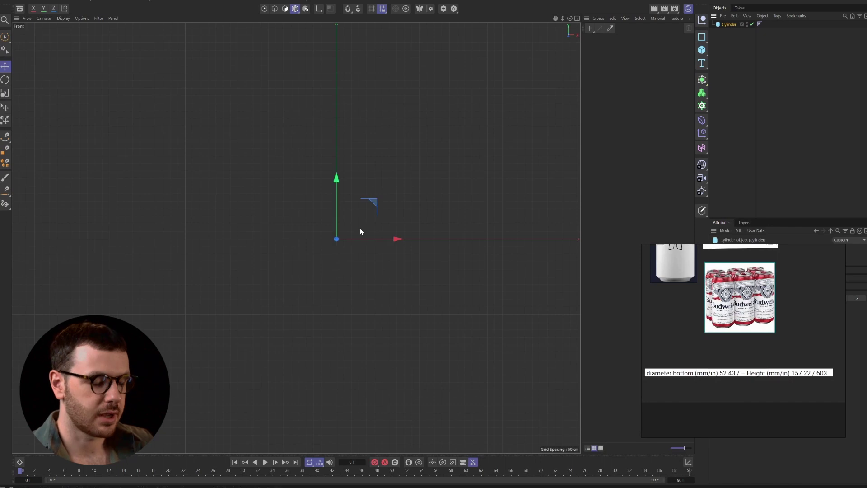
key(o)
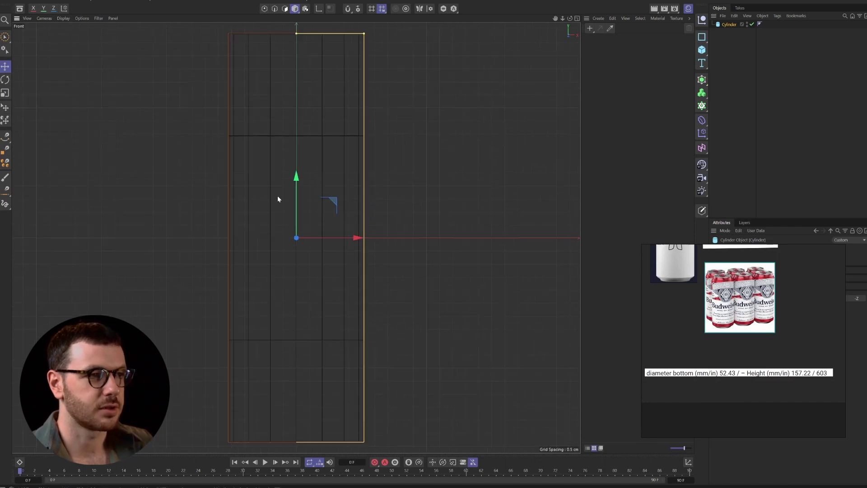
scroll(277, 196, down, 3)
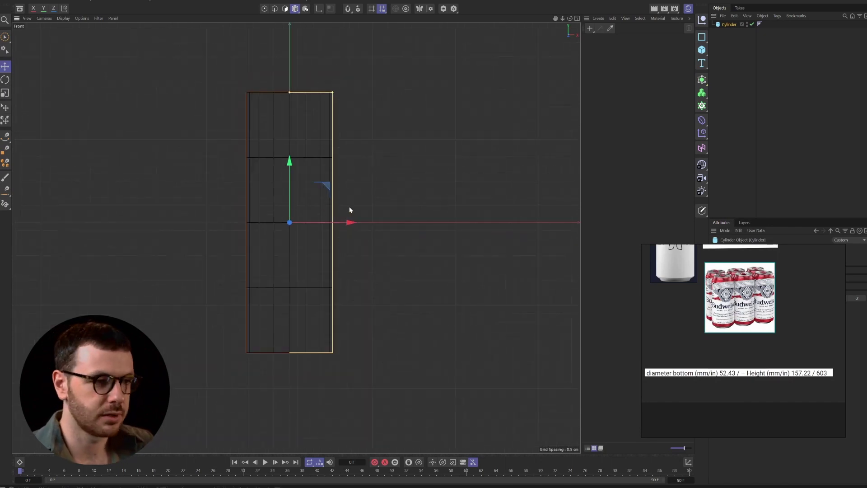
Move the reference board off the viewport settings and load the can photo ref.png as the Front view's background image.
scroll(346, 207, down, 1)
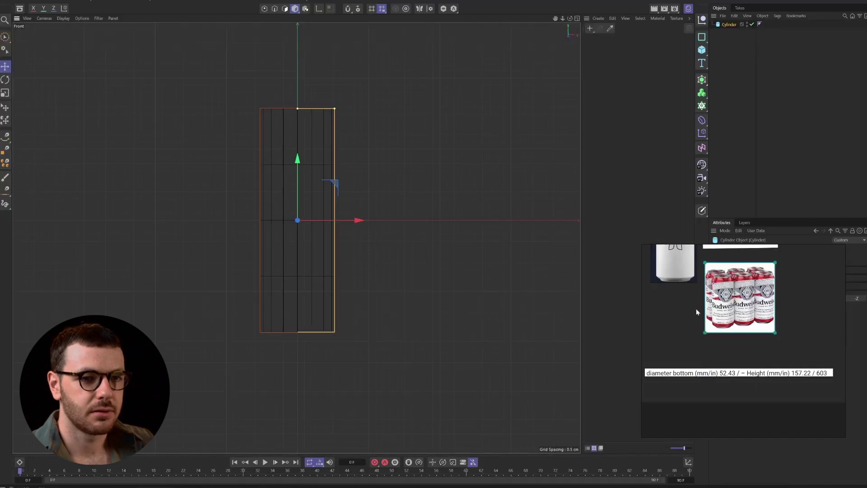
drag(695, 308, 485, 374)
click(510, 209)
key(shift+v)
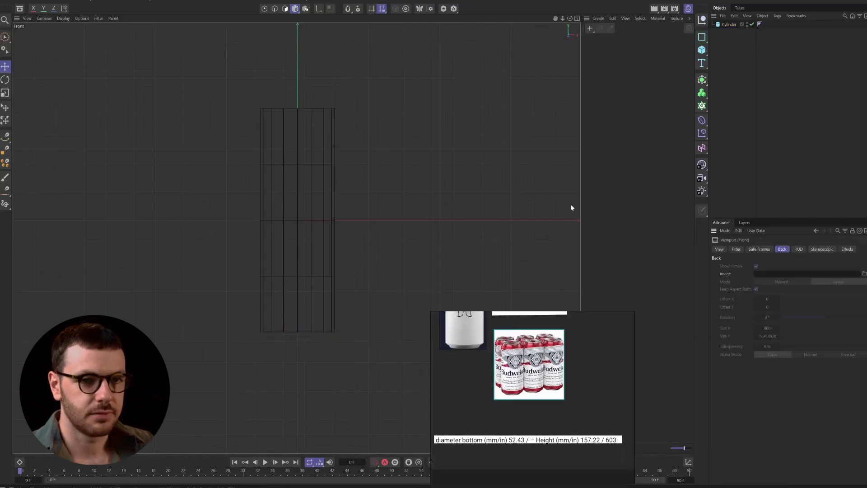
click(863, 273)
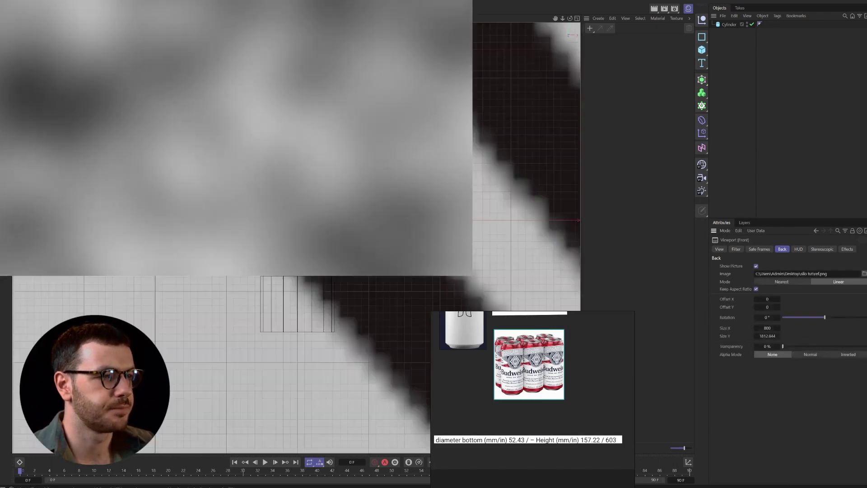
scroll(330, 227, down, 4)
scroll(302, 192, down, 2)
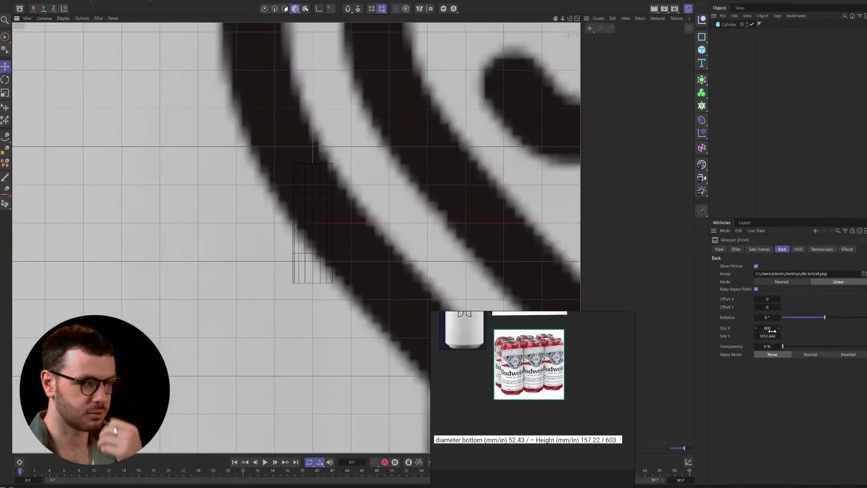
Shrink the background image to Size X 6.7 and set its Offset X to -0.2 to centre the can on the cylinder.
drag(772, 331, 628, 331)
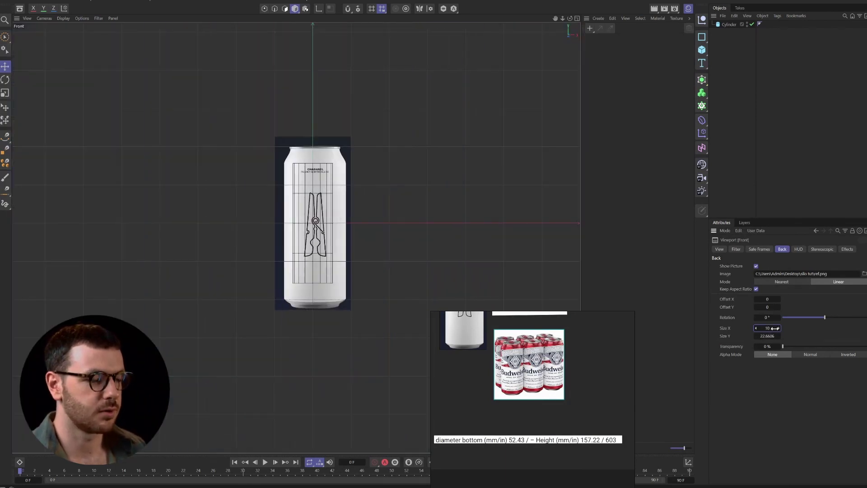
scroll(316, 211, up, 5)
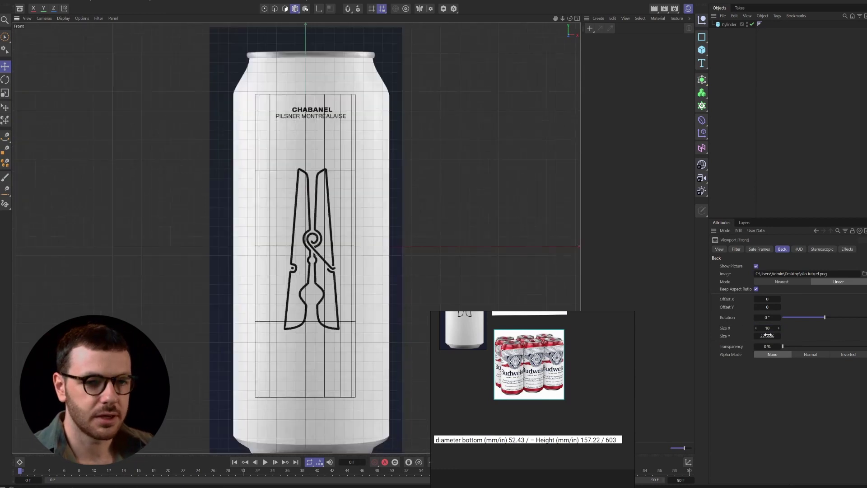
mouse_move(768, 328)
mouse_down()
mouse_move(748, 329)
mouse_move(756, 328)
mouse_up()
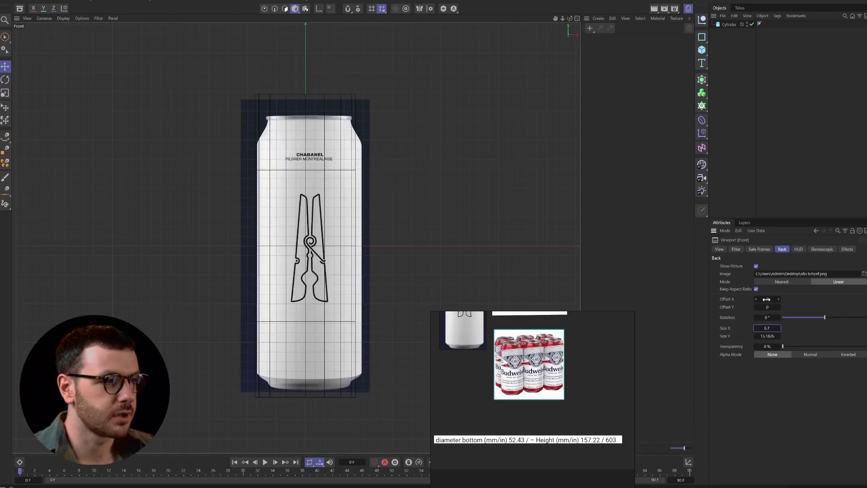
drag(763, 299, 773, 299)
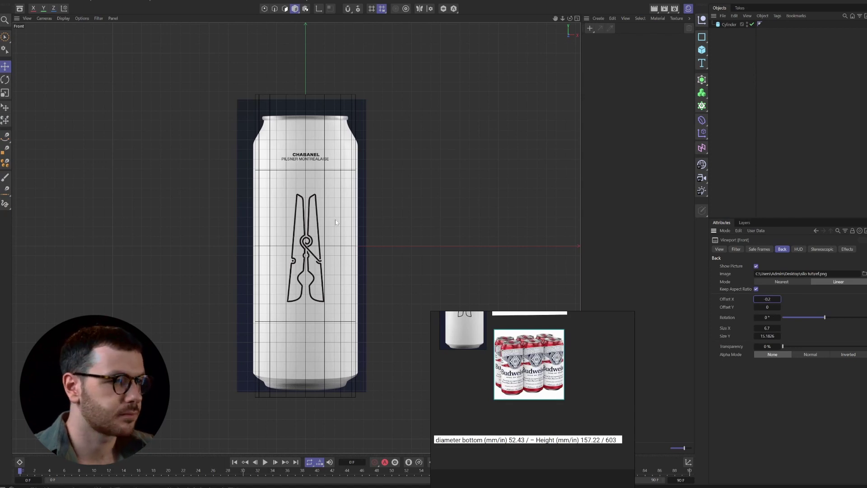
Set the background image's Size X to 6.8 and its transparency to 74%.
scroll(335, 222, up, 3)
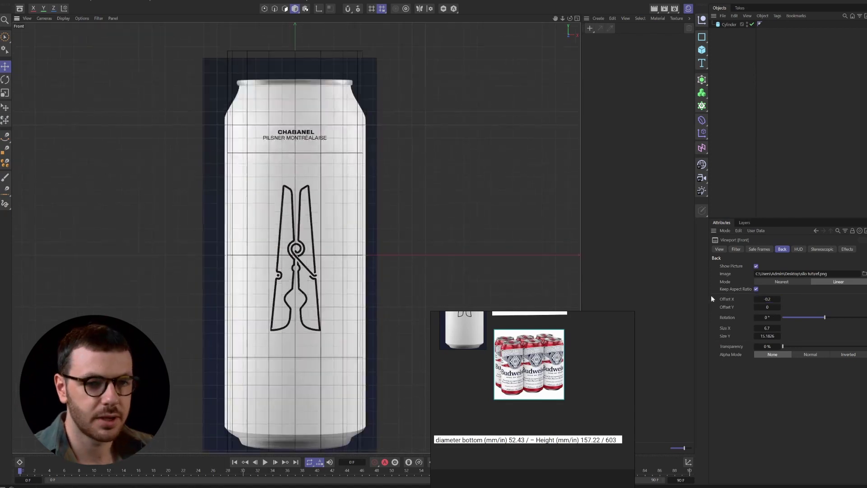
drag(769, 330, 771, 330)
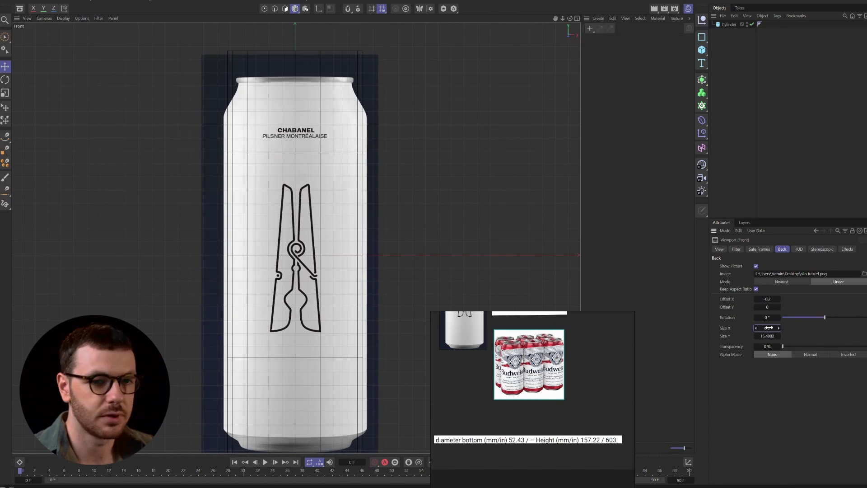
drag(819, 346, 847, 346)
scroll(343, 232, down, 3)
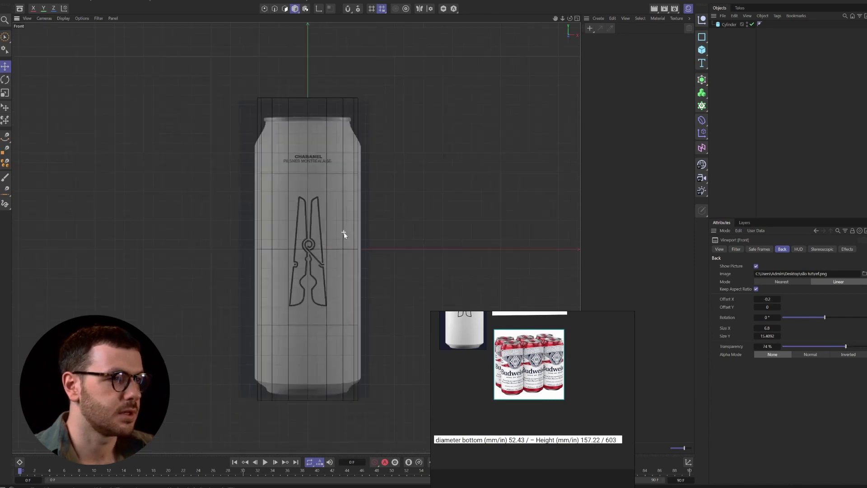
Resize the background image to Size X 6.5 so the can's width matches the cylinder.
scroll(313, 215, up, 1)
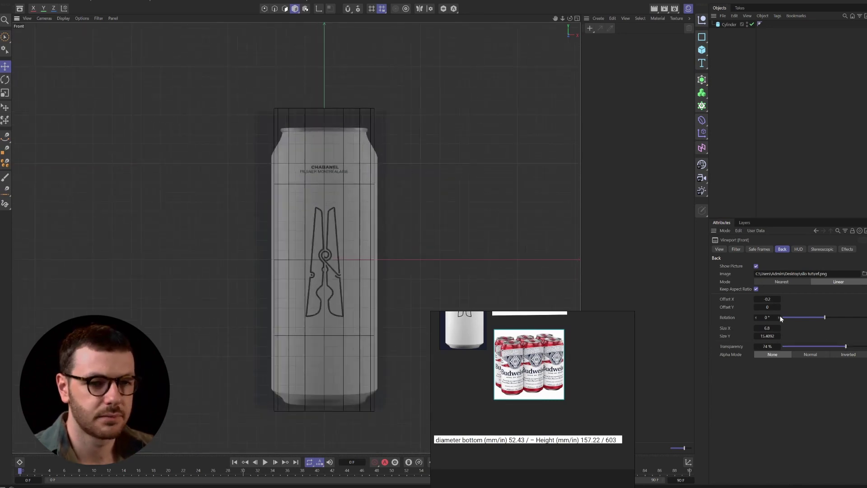
click(767, 328)
text(7)
key(Return)
drag(767, 328, 763, 328)
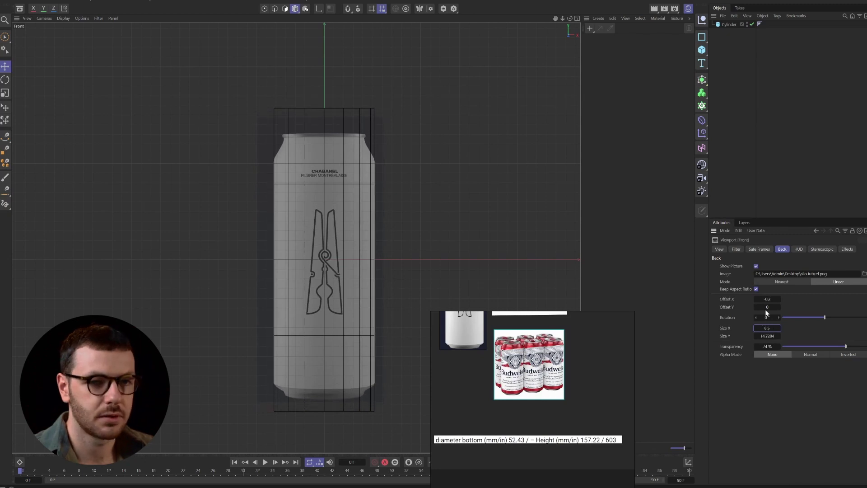
Reduce the cylinder's height to match the can photo and shift the cylinder slightly down to align with it.
click(728, 25)
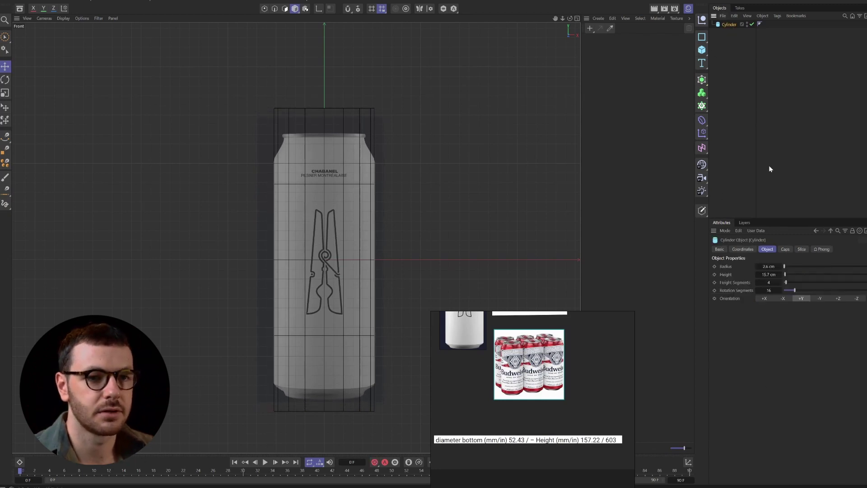
mouse_move(768, 275)
mouse_down()
mouse_move(754, 274)
mouse_move(774, 273)
mouse_up()
key(e)
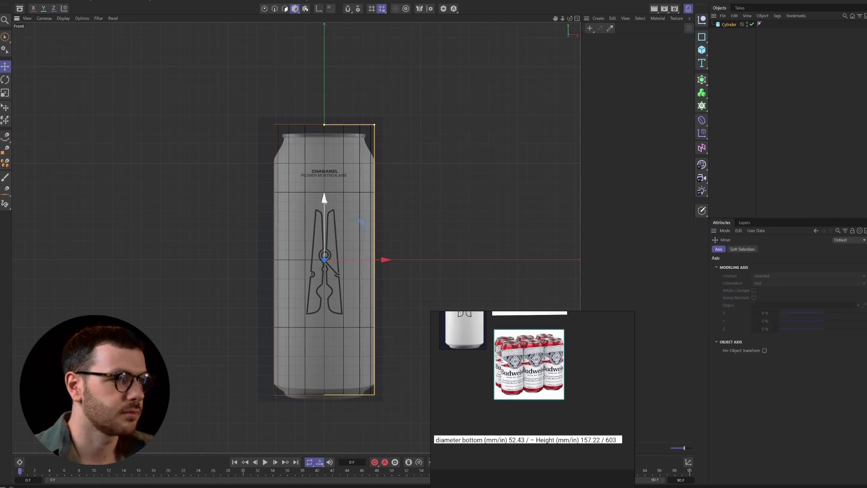
drag(323, 198, 324, 205)
click(758, 131)
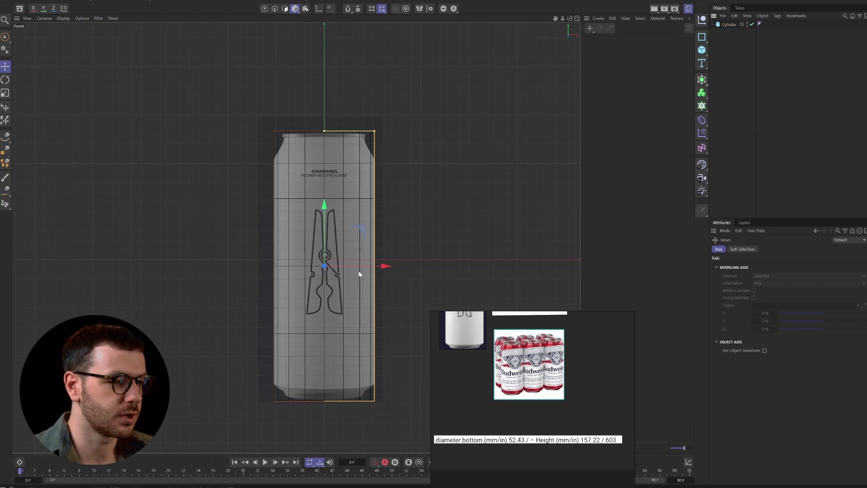
Compare the cylinder's outline with the can photo and zoom the reference board to view all its images.
scroll(343, 175, down, 3)
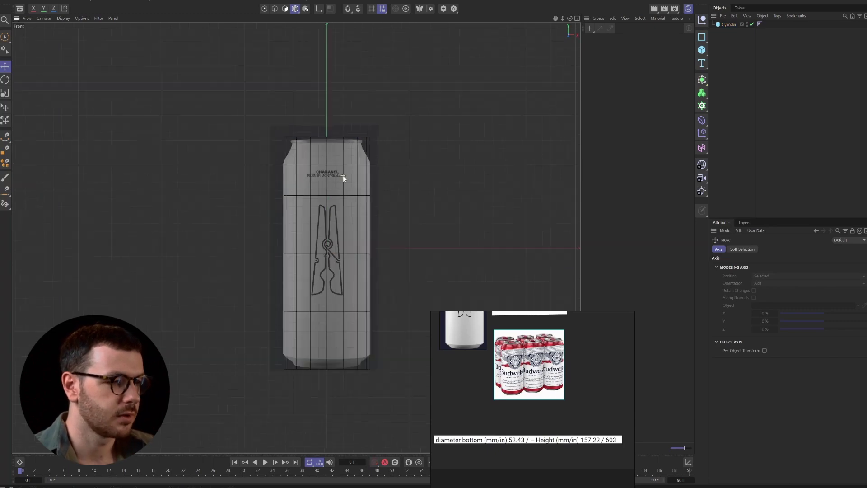
scroll(336, 192, up, 5)
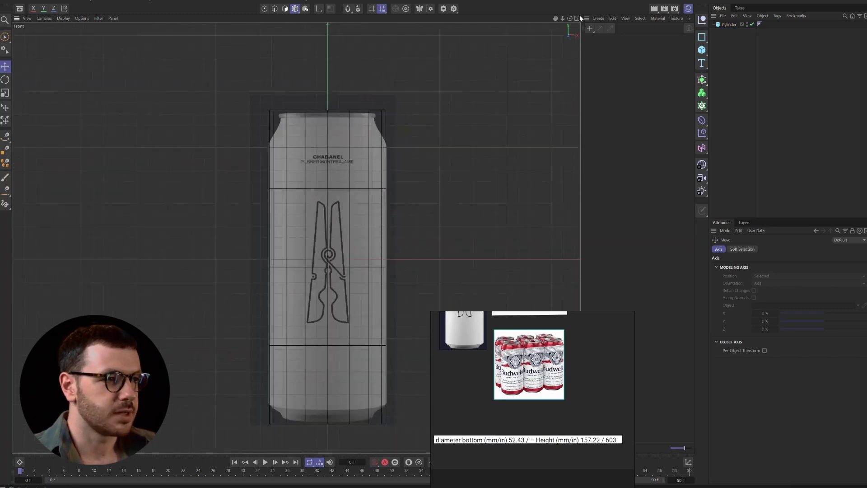
scroll(376, 153, down, 2)
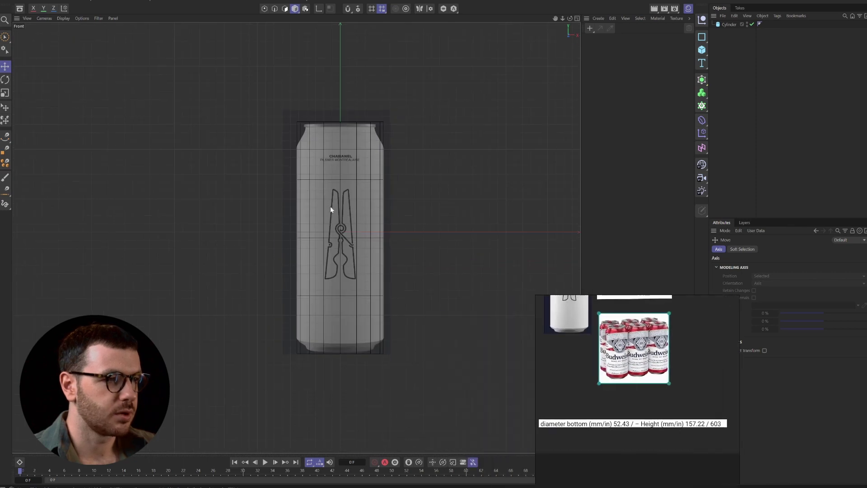
scroll(351, 171, up, 2)
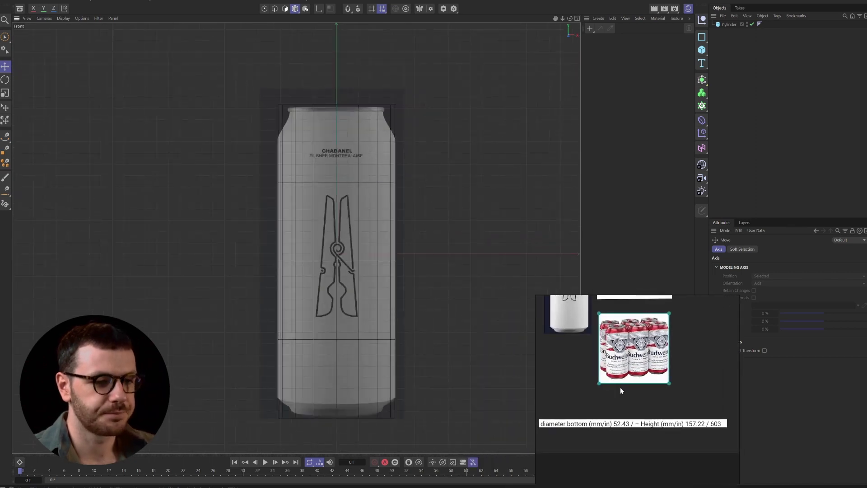
scroll(623, 387, down, 5)
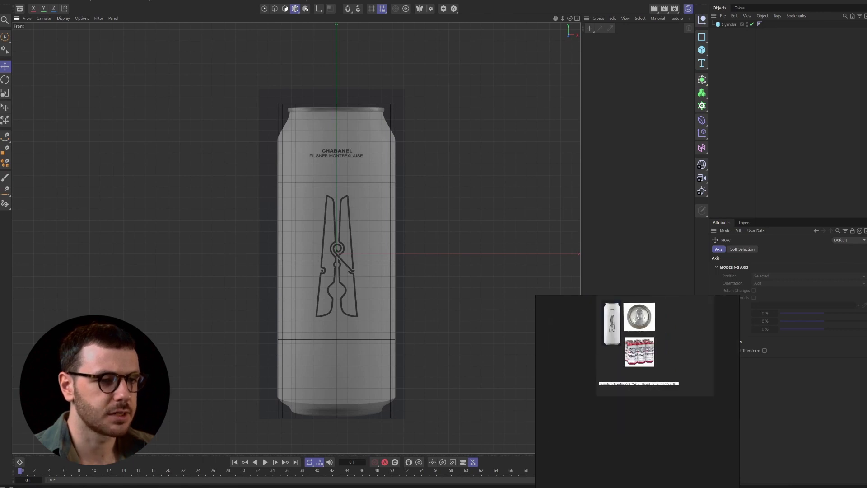
scroll(633, 307, up, 4)
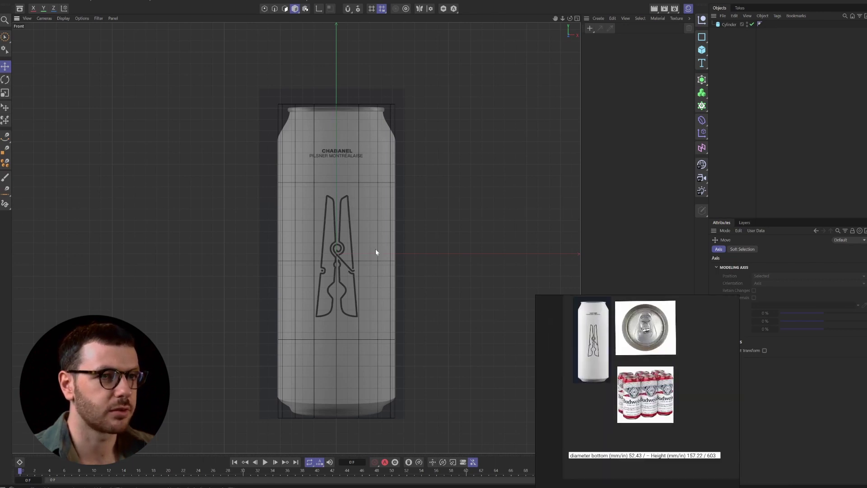
Maximize the Perspective view, add a cube and scale it down to roughly the cylinder's width.
click(577, 18)
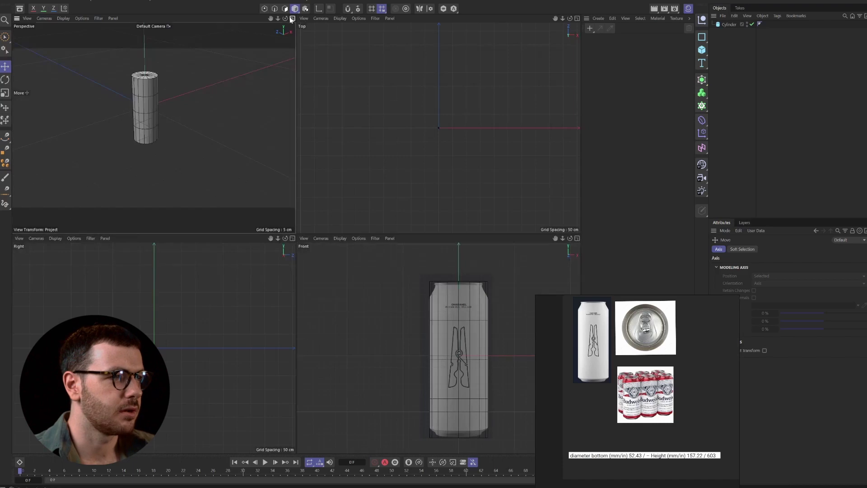
click(292, 19)
alt+middle_drag(277, 162, 243, 163)
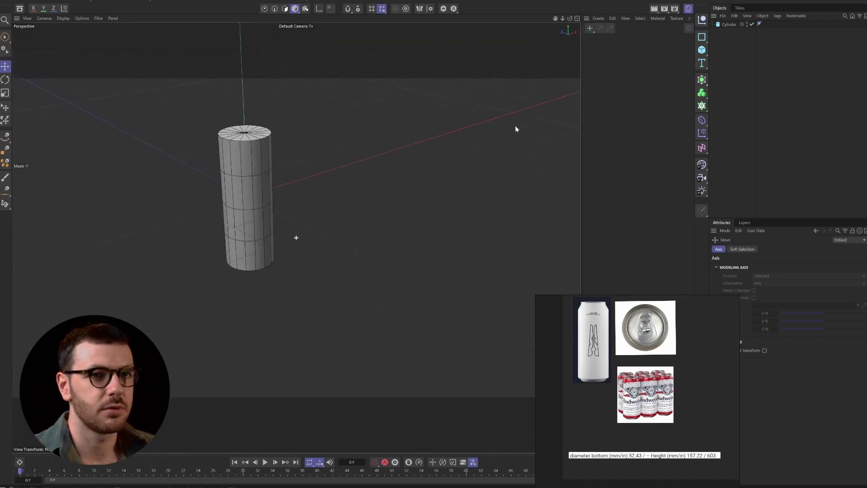
click(701, 50)
key(t)
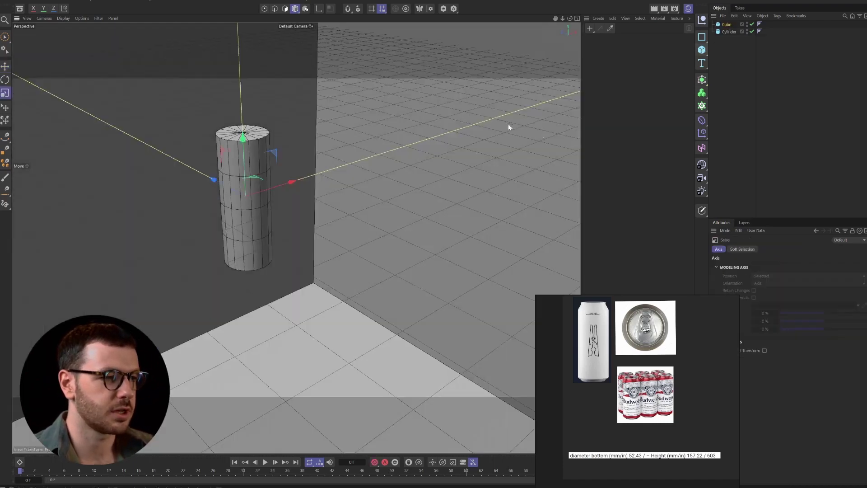
scroll(250, 215, down, 5)
key(ctrl+z)
Move the small cube out of the cylinder to stand beside it.
key(e)
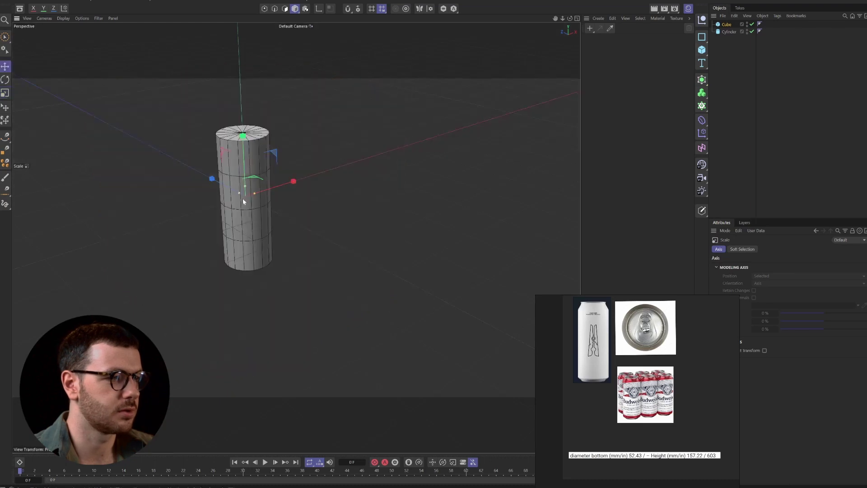
drag(245, 196, 295, 228)
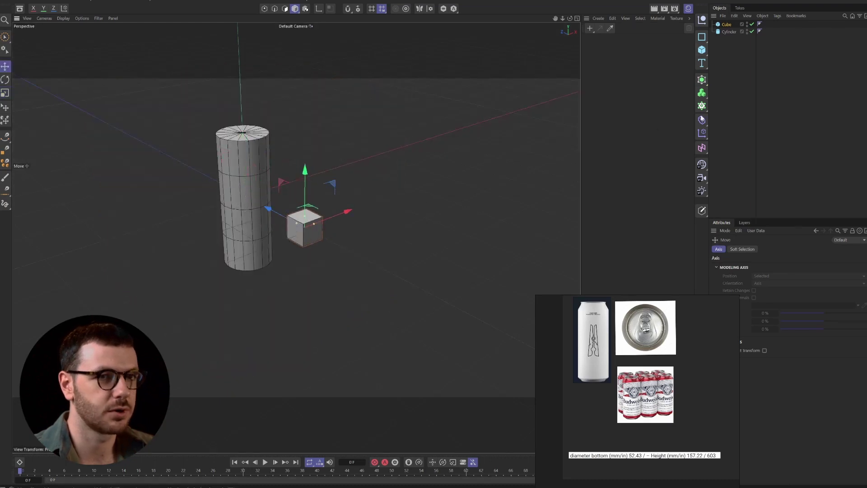
click(332, 228)
scroll(333, 228, up, 3)
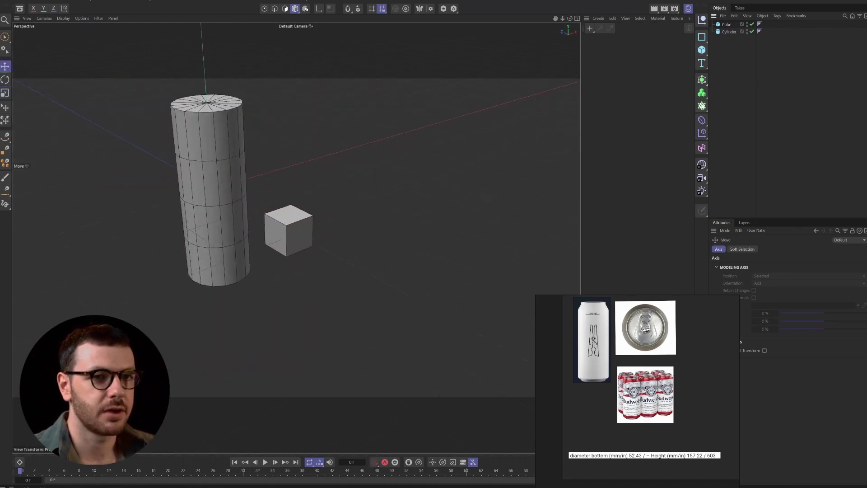
Add a Subdivision Surface and make the cube its child.
click(701, 105)
click(733, 79)
click(701, 79)
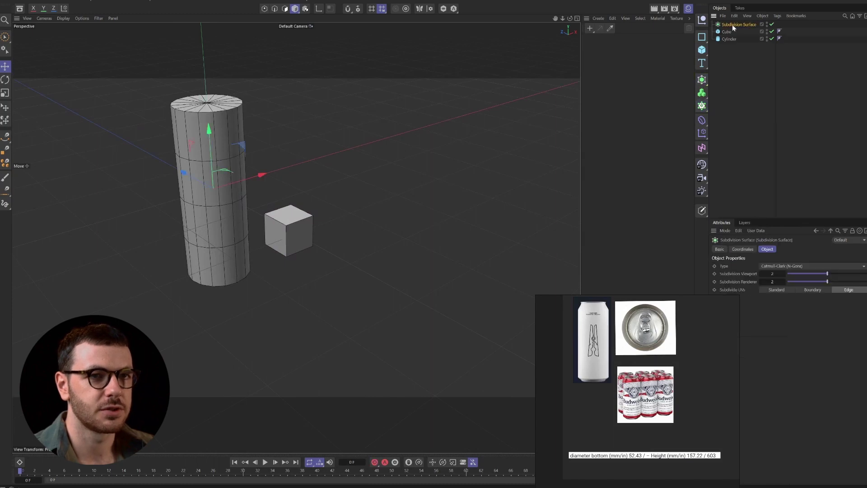
drag(726, 32, 733, 25)
click(709, 93)
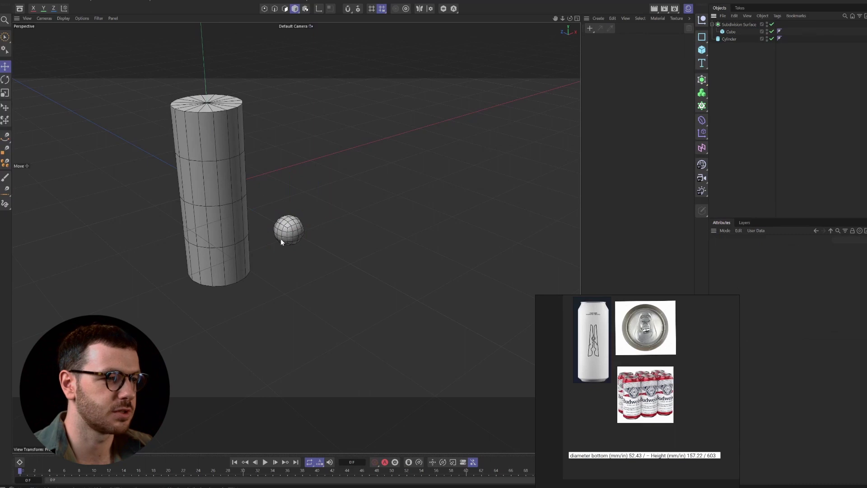
Select the Subdivision Surface, move the reference board clear of its settings and set Subdivision Renderer to 0.
scroll(281, 238, up, 5)
click(725, 26)
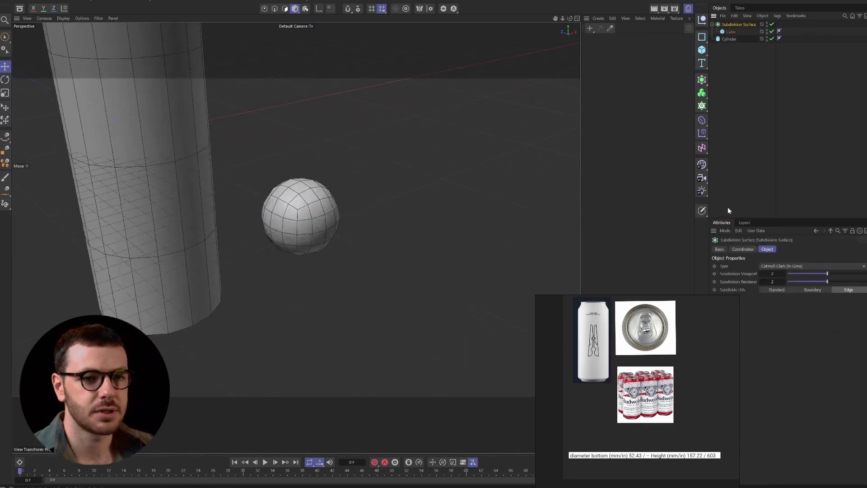
drag(684, 327, 588, 405)
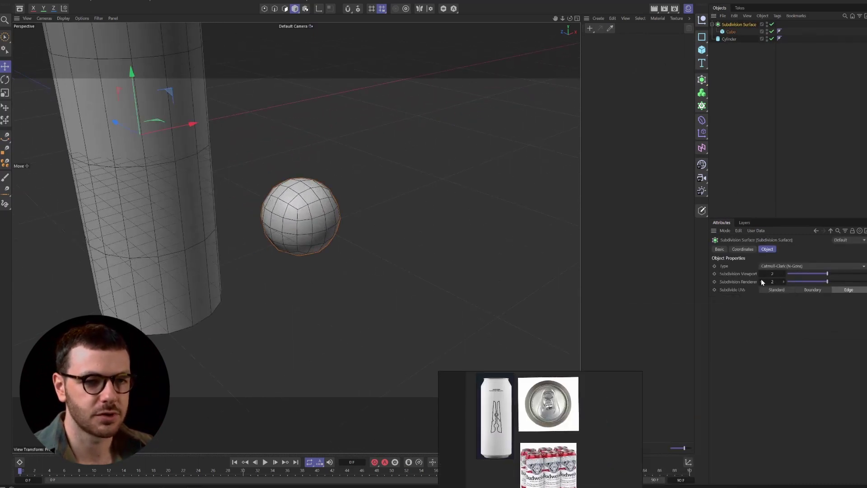
click(743, 275)
shift+click(747, 283)
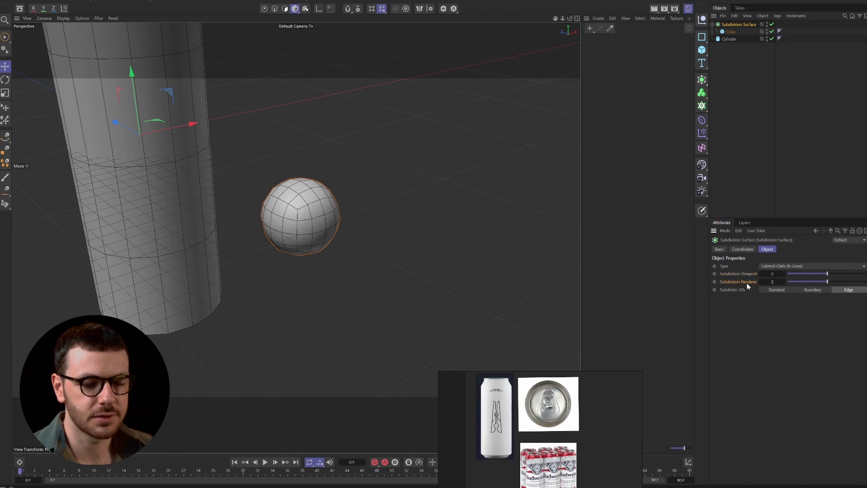
click(769, 282)
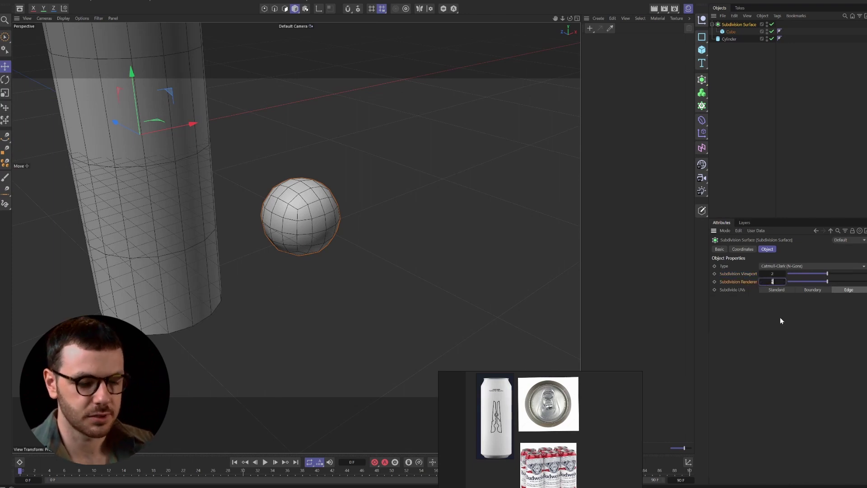
text(0)
key(Return)
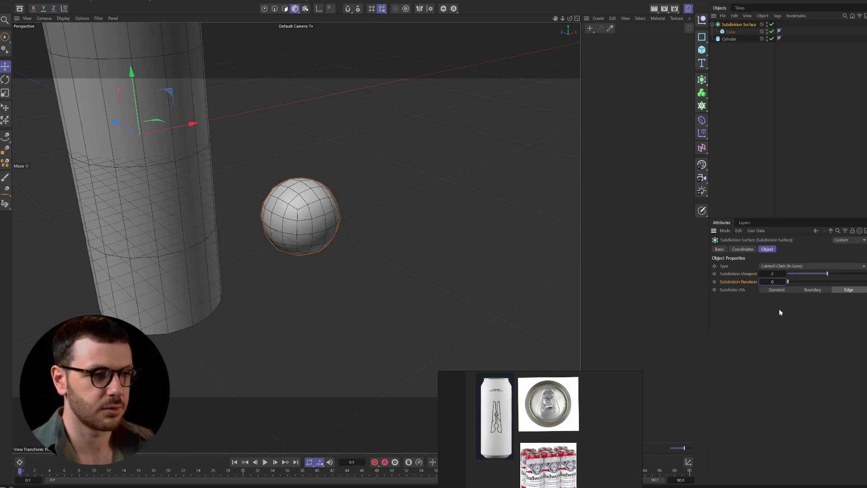
Set Subdivision Viewport to 1, then toggle the Subdivision Surface off and on to compare it with the plain cube.
click(761, 274)
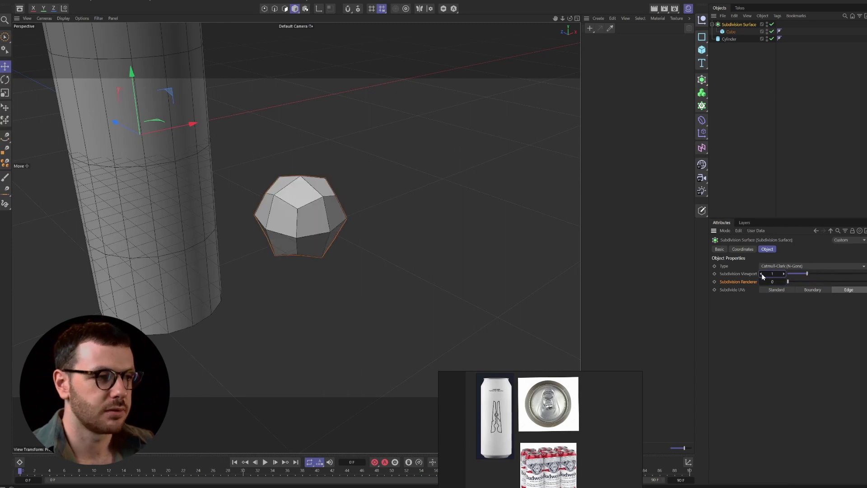
alt+drag(289, 201, 358, 167)
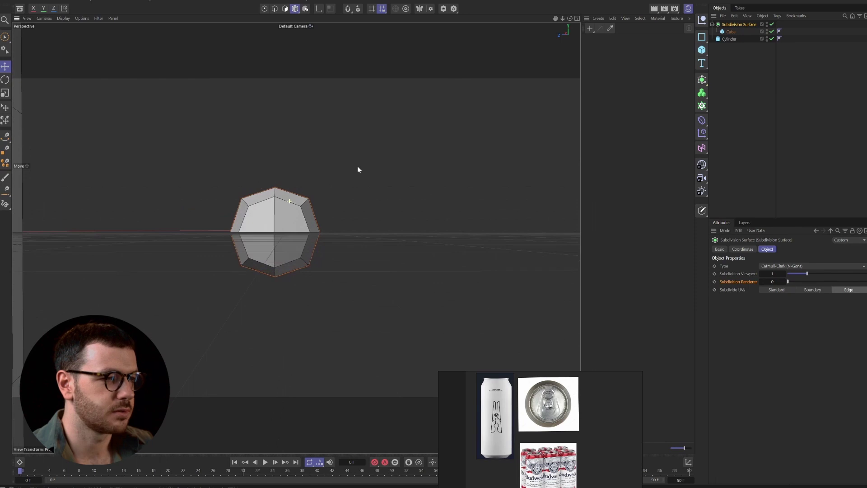
click(771, 24)
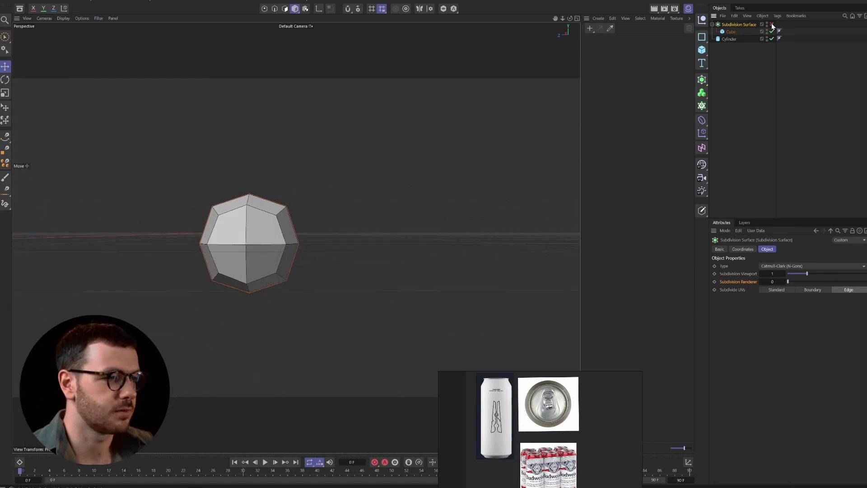
click(771, 24)
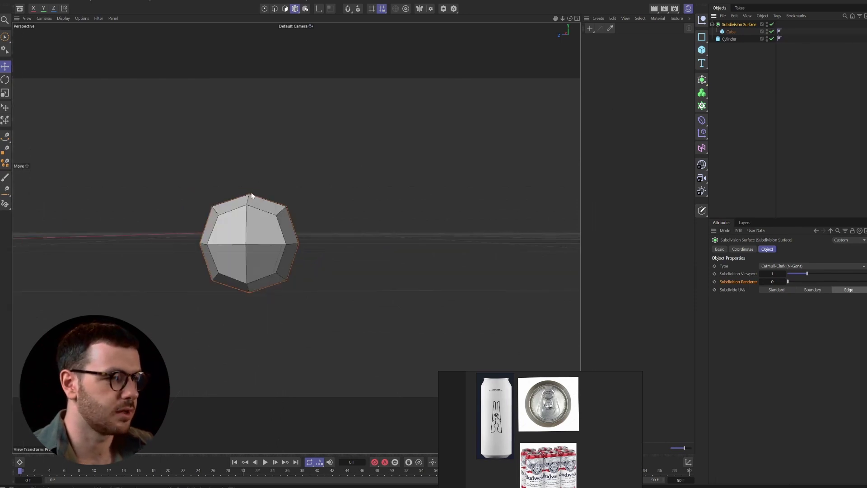
alt+drag(257, 213, 289, 230)
scroll(288, 230, down, 3)
scroll(269, 234, up, 6)
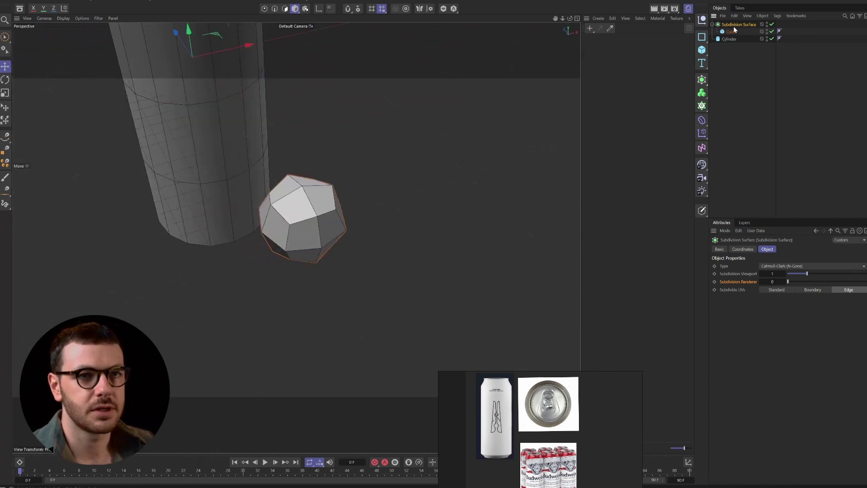
Raise the Subdivision Surface's Subdivision Viewport level to 4.
click(784, 274)
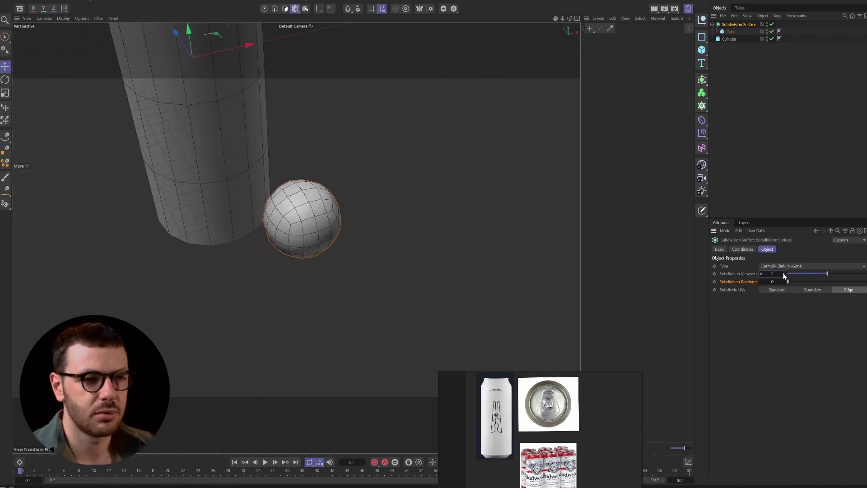
click(784, 274)
click(783, 274)
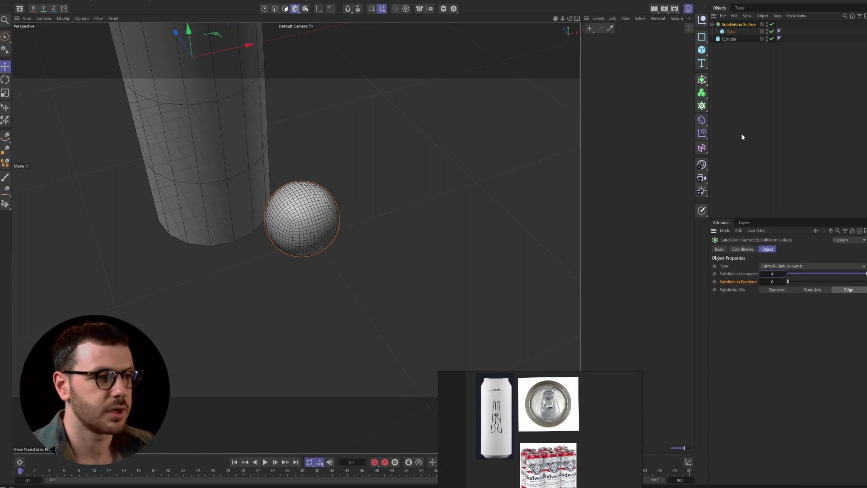
Lower the Subdivision Surface's Subdivision Viewport level to 0.
alt+drag(289, 220, 298, 181)
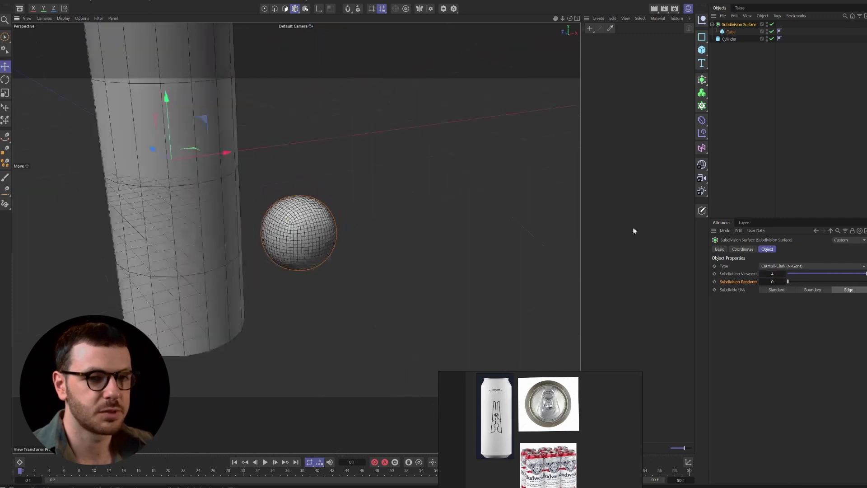
click(761, 273)
click(761, 274)
click(761, 273)
click(761, 274)
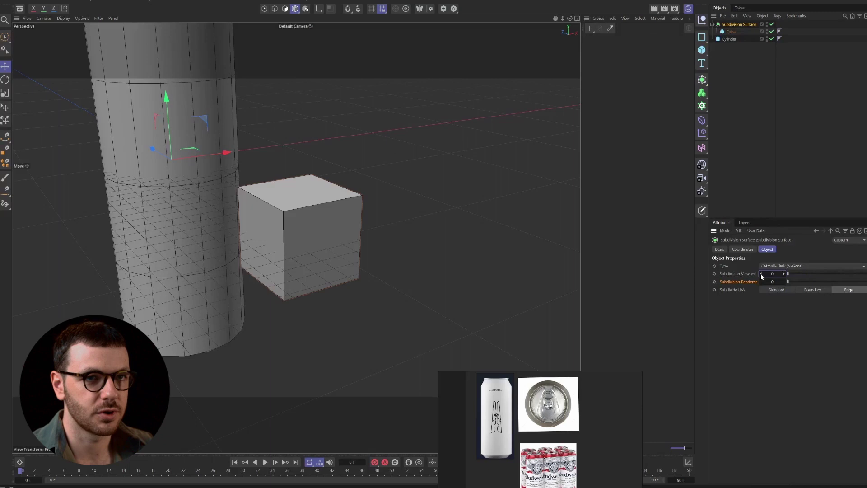
Select the cube under the Subdivision Surface and make it editable.
click(738, 40)
click(730, 31)
click(730, 31)
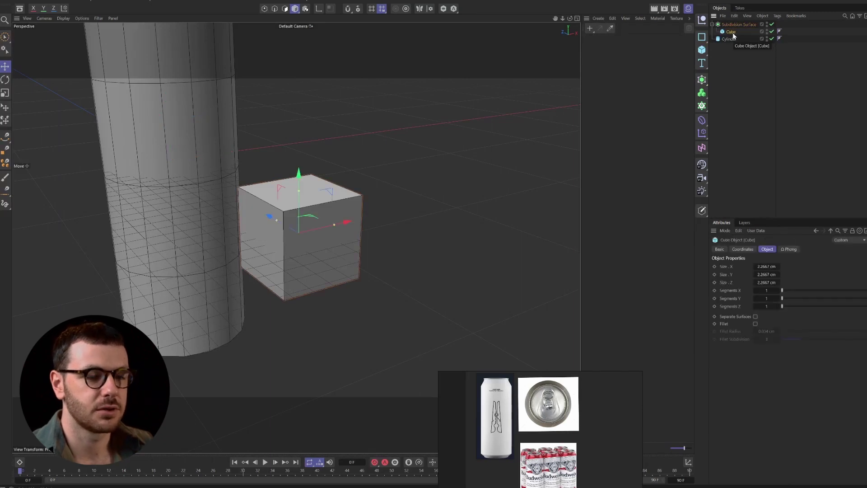
key(c)
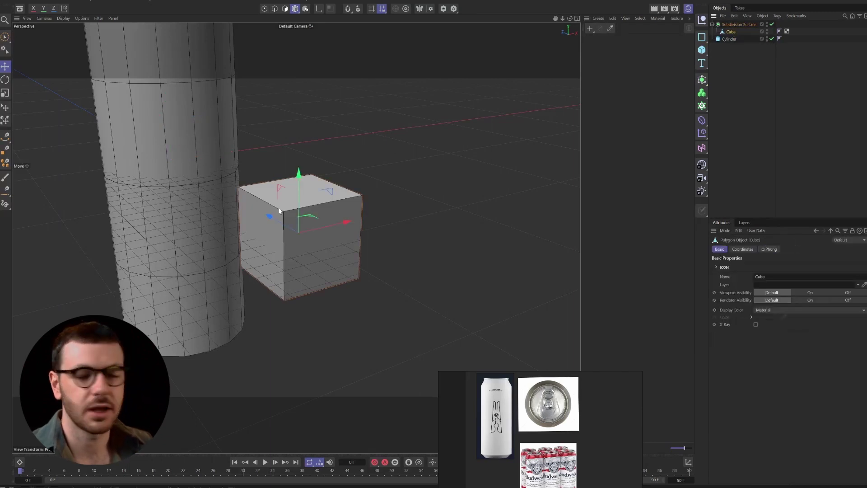
Start the Loop/Path Cut tool for the cube and disable the Subdivision Surface.
scroll(279, 210, up, 2)
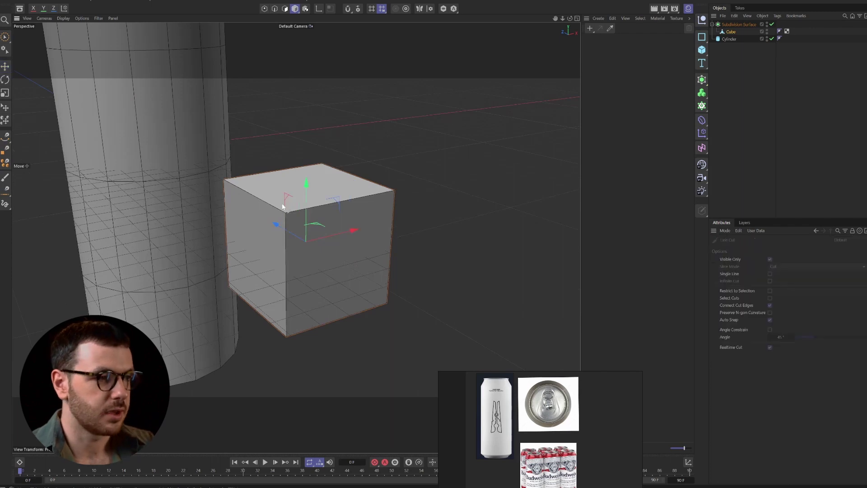
key(k)
key(l)
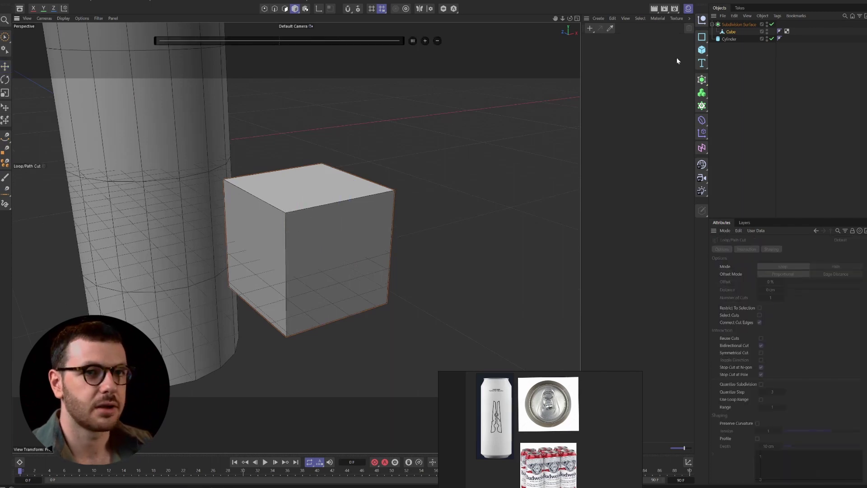
click(730, 32)
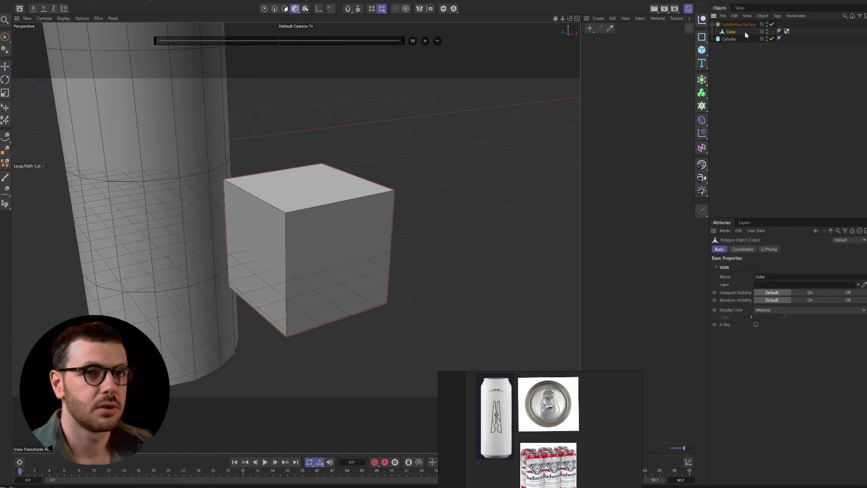
click(772, 24)
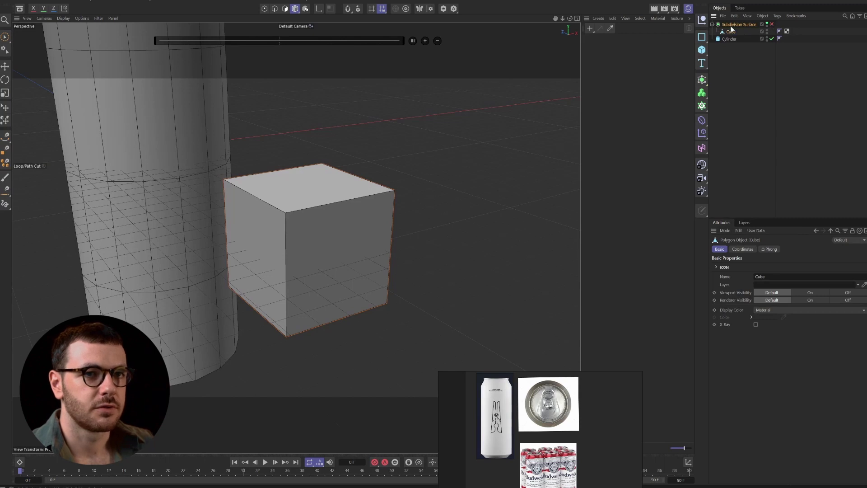
Switch to polygon mode and add a loop cut to the cube close to its near vertical edge, at about 8.9% offset.
alt+drag(305, 234, 298, 173)
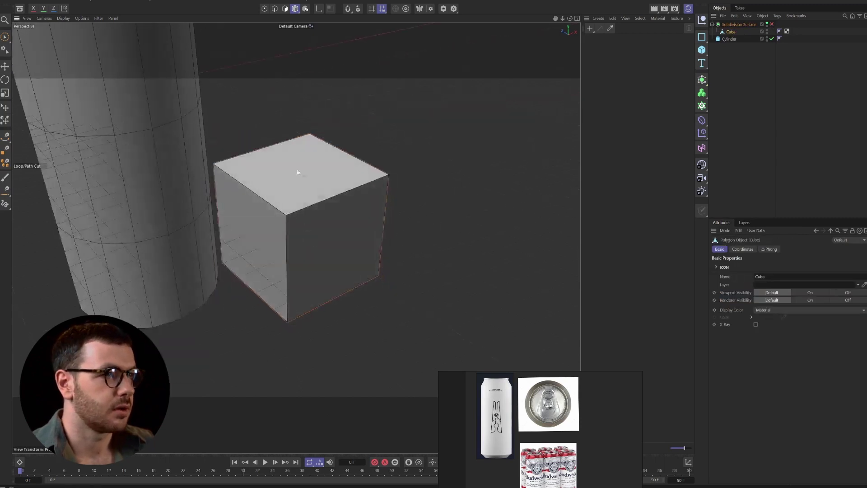
click(285, 9)
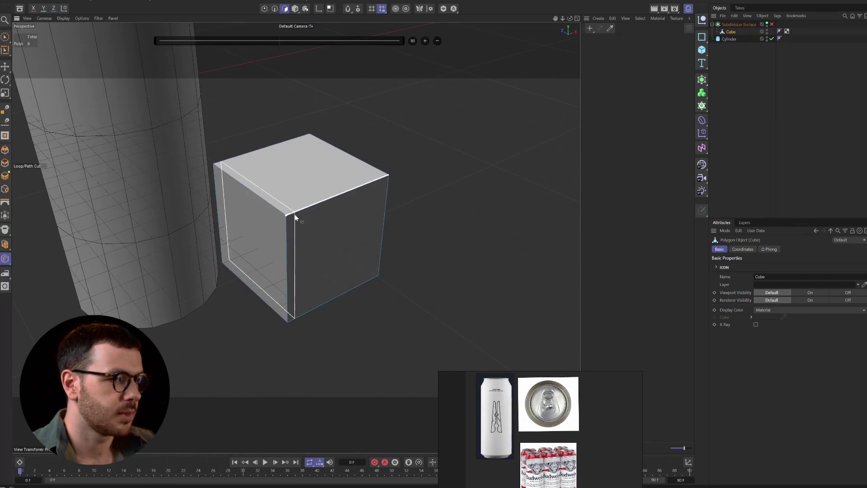
key(m)
key(l)
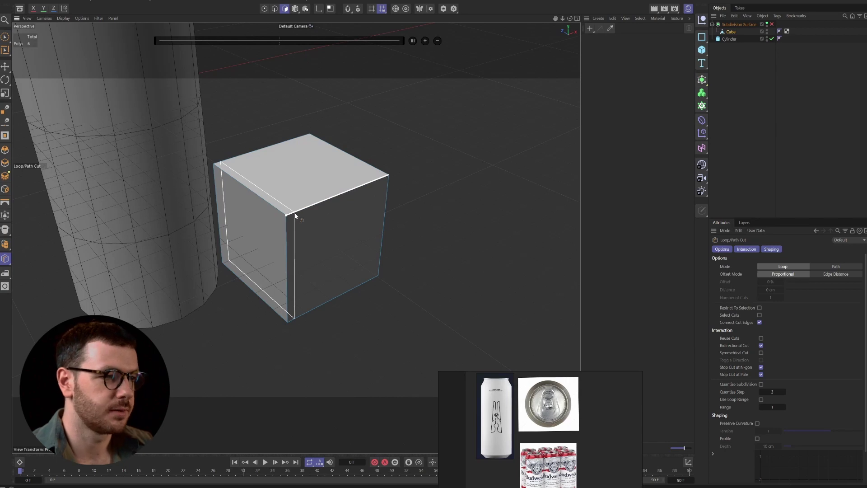
click(295, 214)
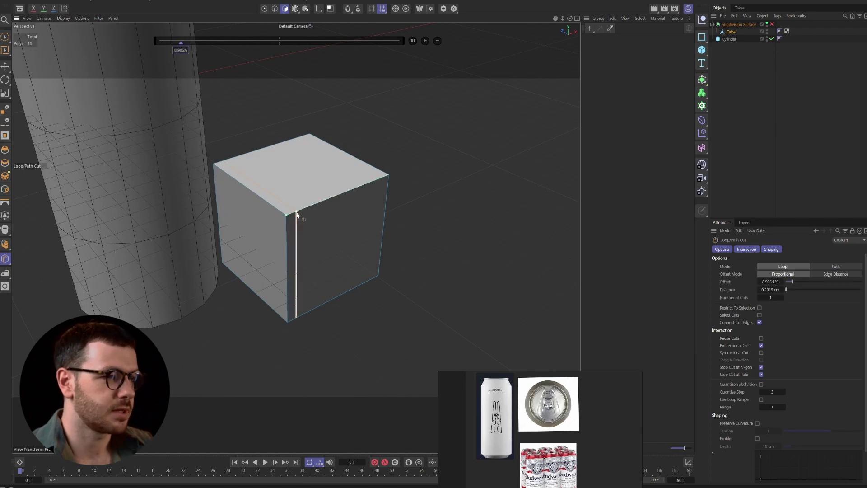
Re-enable the Subdivision Surface and raise its Subdivision Viewport level to 5.
click(771, 25)
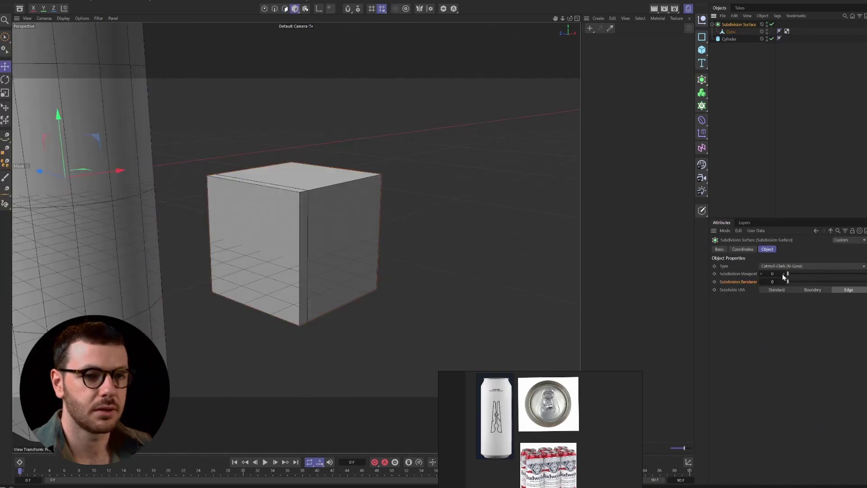
click(783, 274)
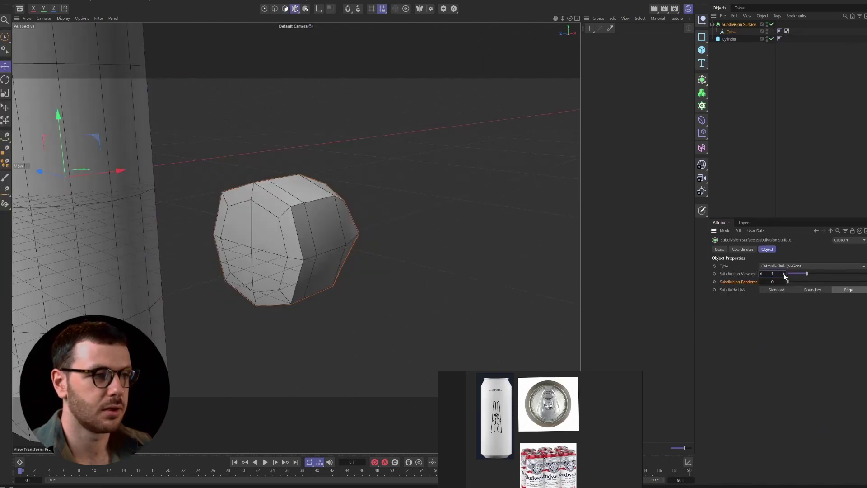
click(784, 274)
click(784, 274)
click(784, 274)
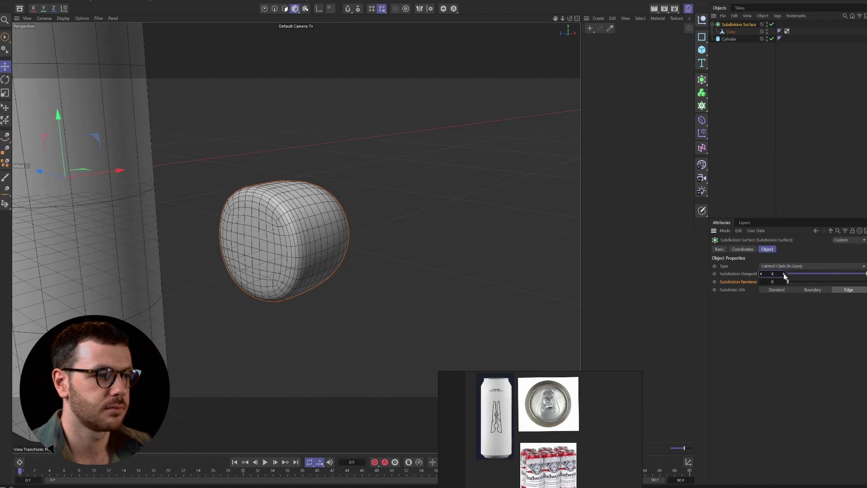
click(784, 274)
click(762, 138)
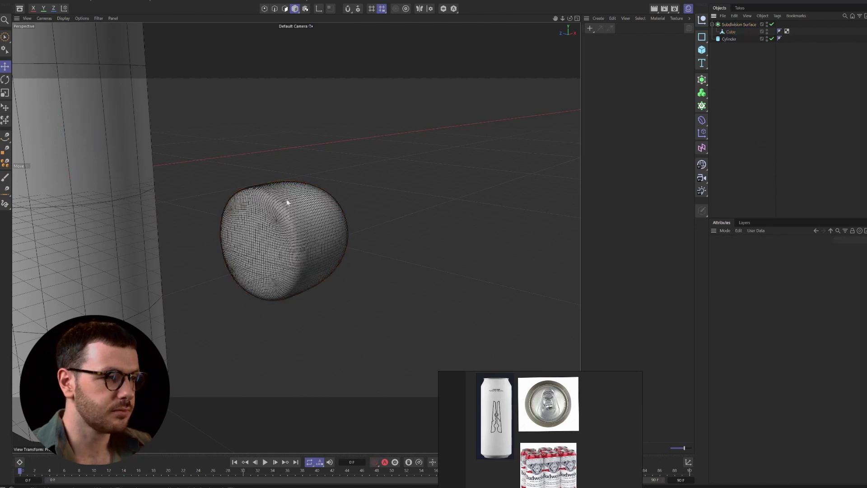
Inspect the smoothed cube's tighter edge, then disable the Subdivision Surface and delete it together with its cube.
alt+drag(274, 217, 207, 205)
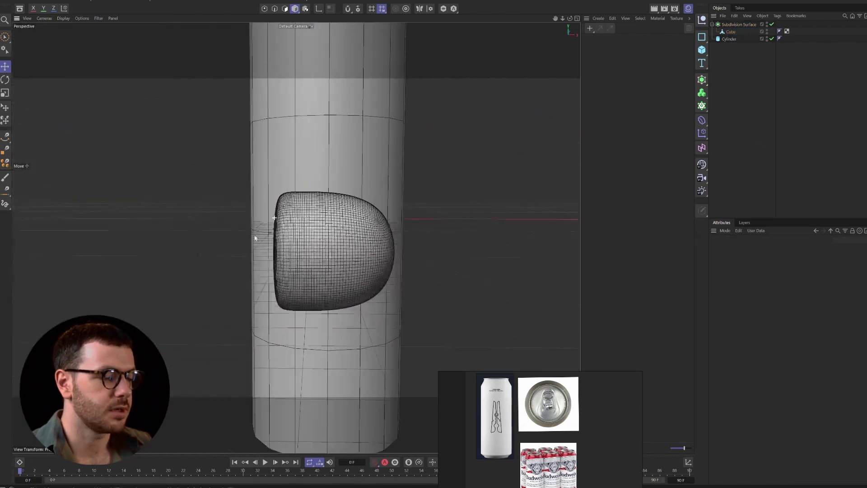
scroll(302, 253, up, 3)
key(Return)
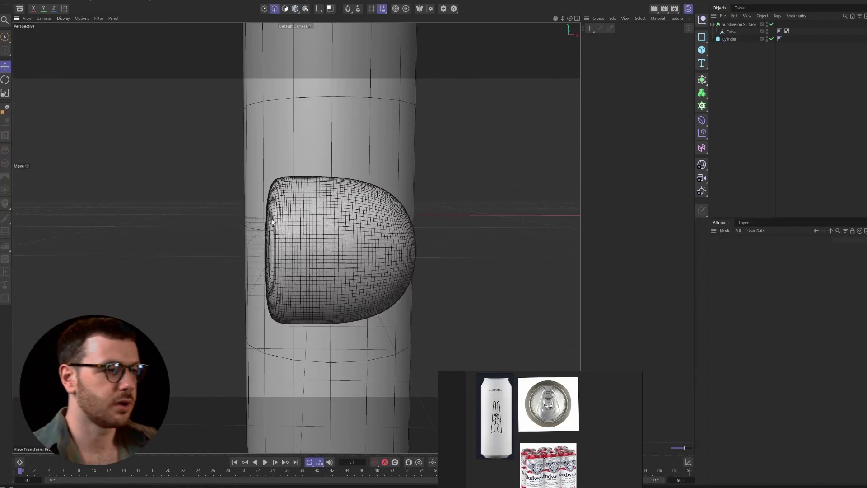
scroll(285, 221, up, 4)
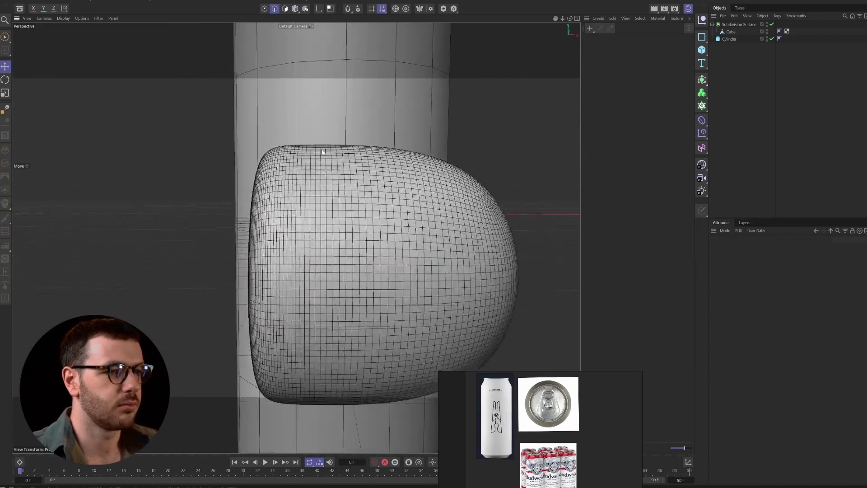
alt+drag(304, 181, 250, 168)
click(245, 205)
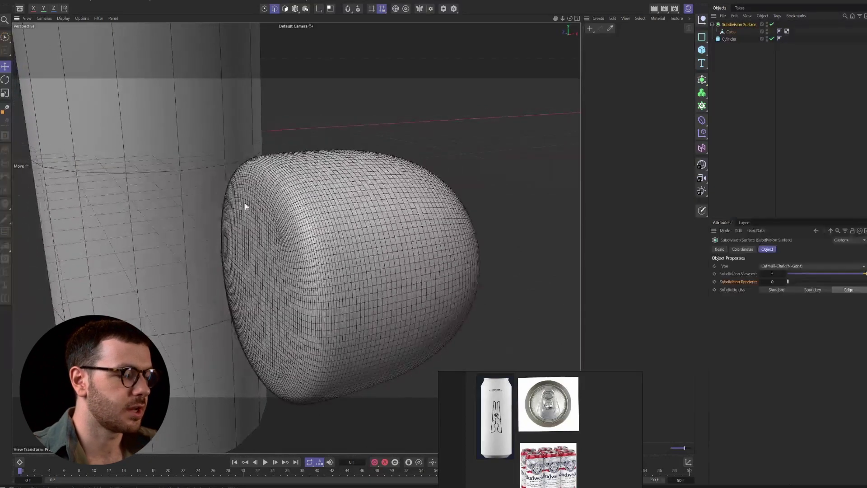
click(771, 24)
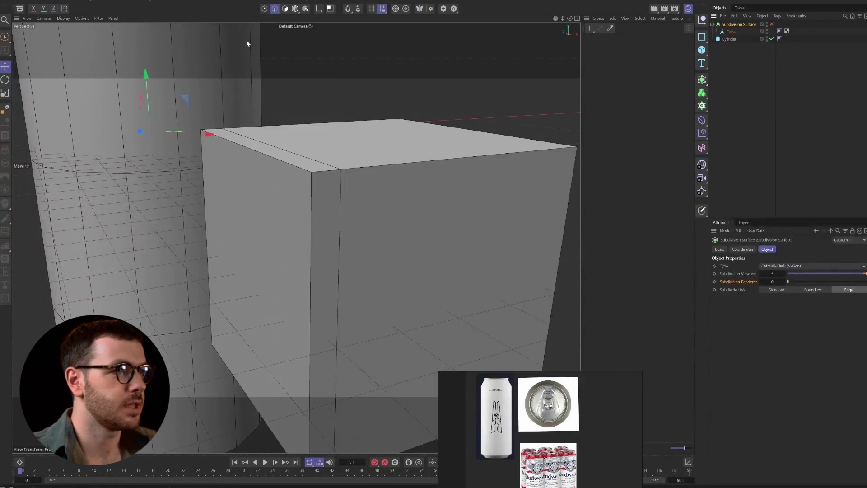
scroll(431, 167, down, 10)
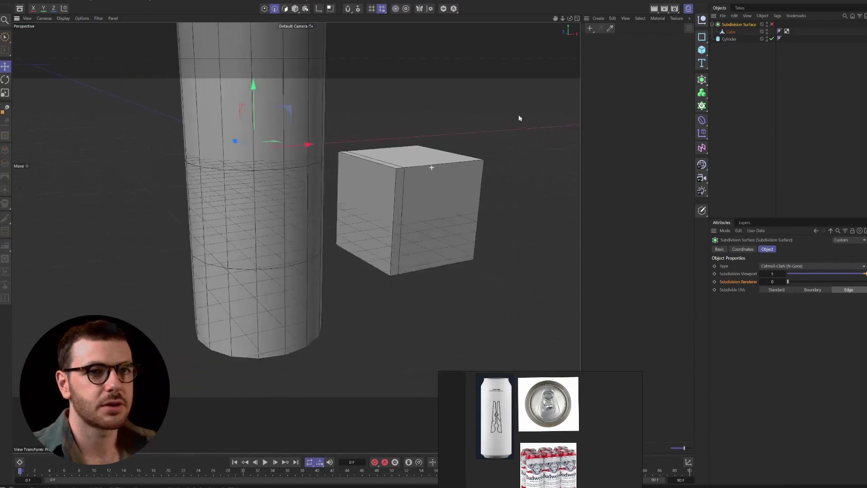
key(Delete)
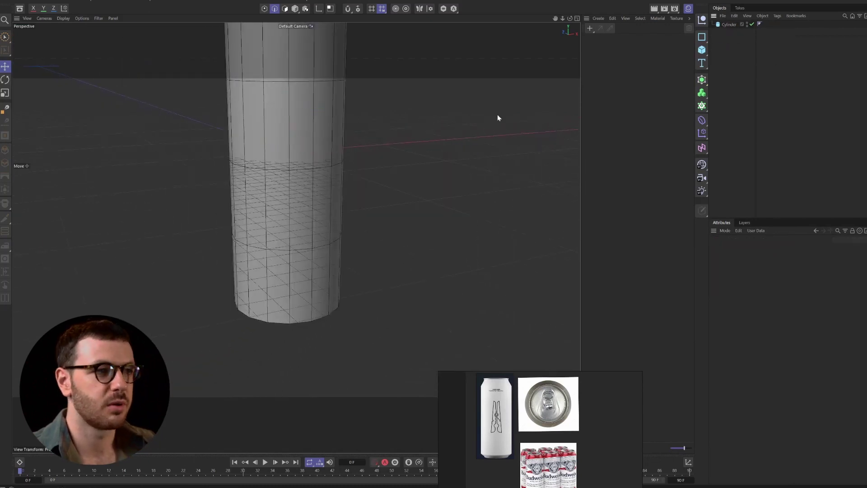
Bring the whole cylinder into view and examine the can's rim, shoulder and base contours in the reference photo.
alt+middle_drag(383, 182, 436, 266)
scroll(509, 398, up, 8)
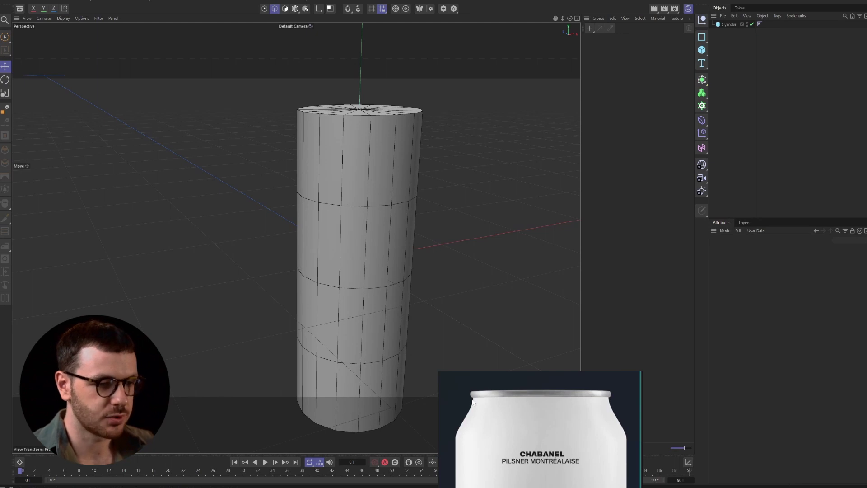
scroll(483, 401, down, 9)
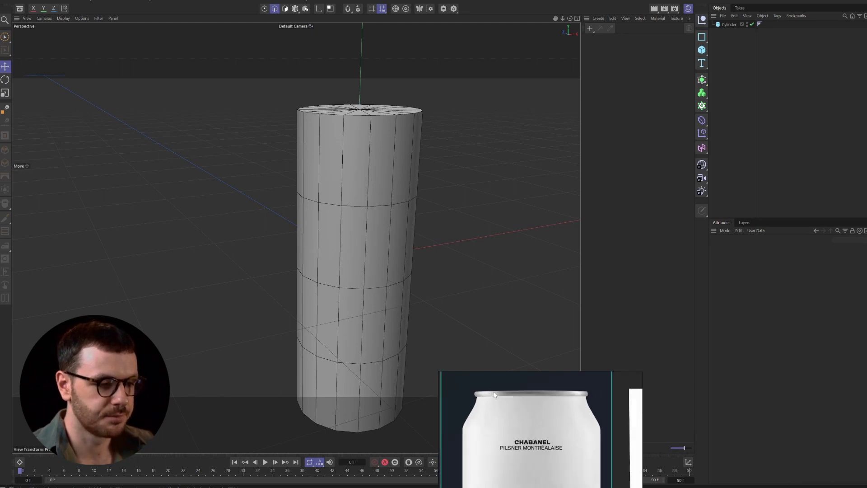
scroll(497, 472, up, 9)
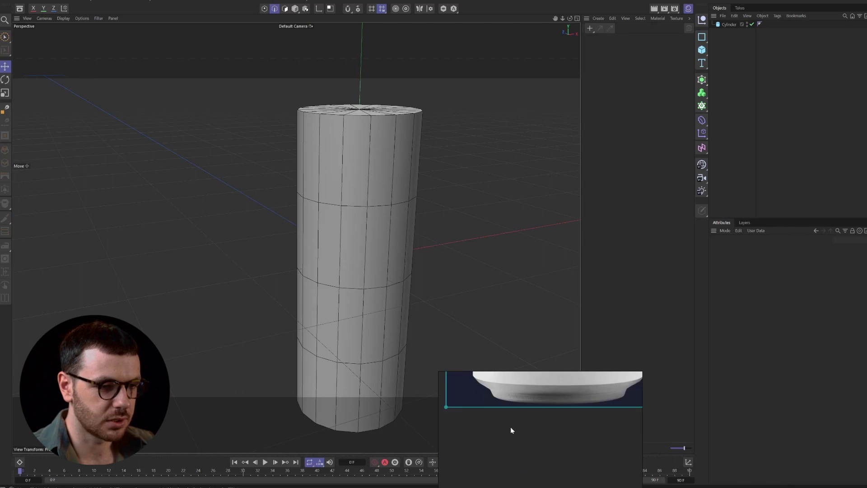
scroll(512, 431, down, 1)
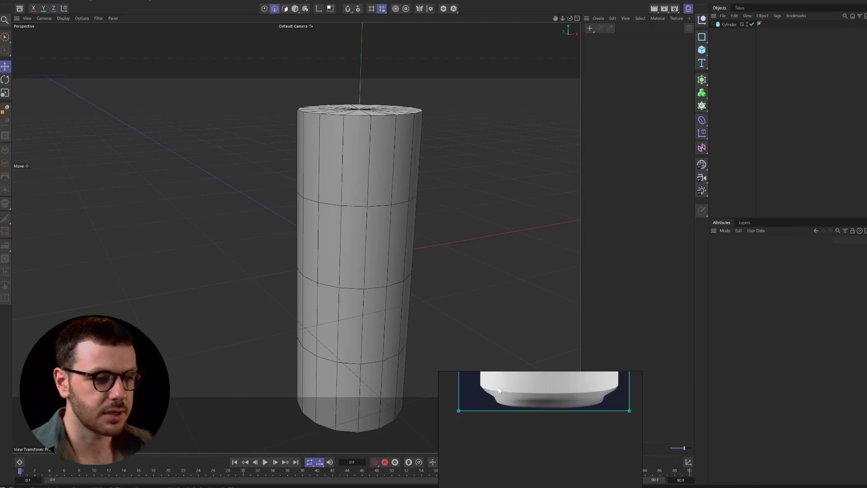
scroll(504, 391, down, 5)
scroll(526, 393, up, 3)
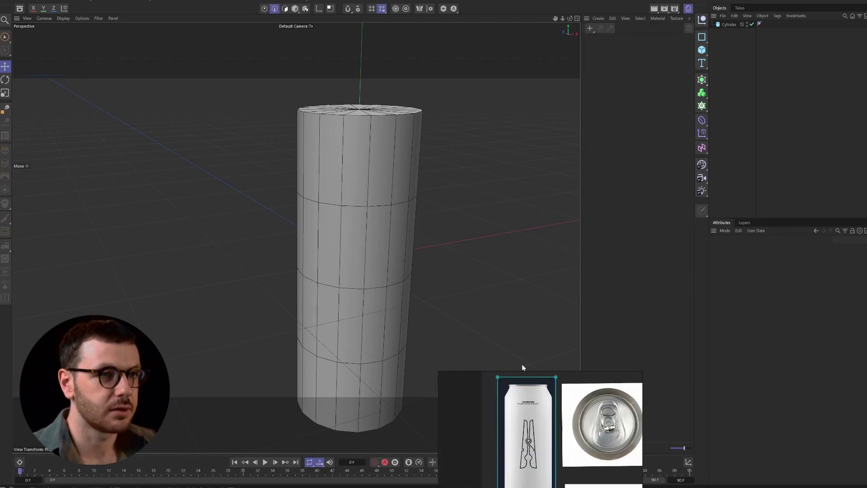
Show all four views and move the reference photo board clear of the front view.
click(577, 18)
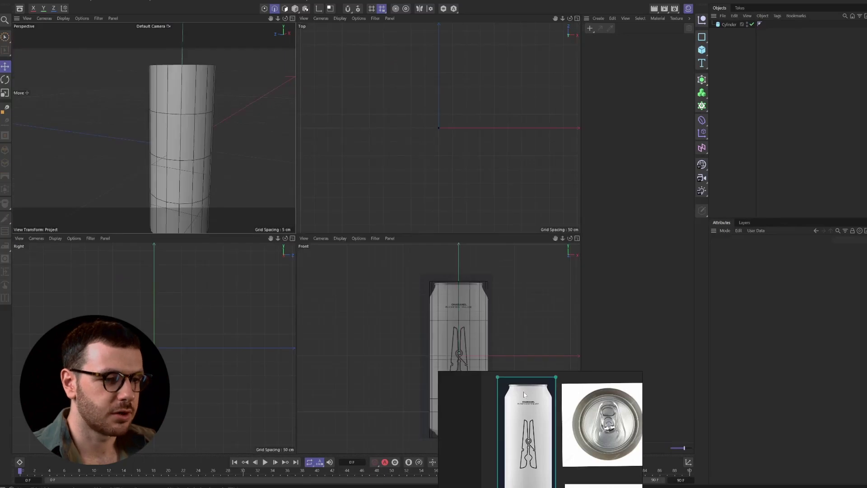
drag(505, 400, 684, 371)
Set the cylinder's height segments to 9 and compare the divisions with the can photo.
click(727, 24)
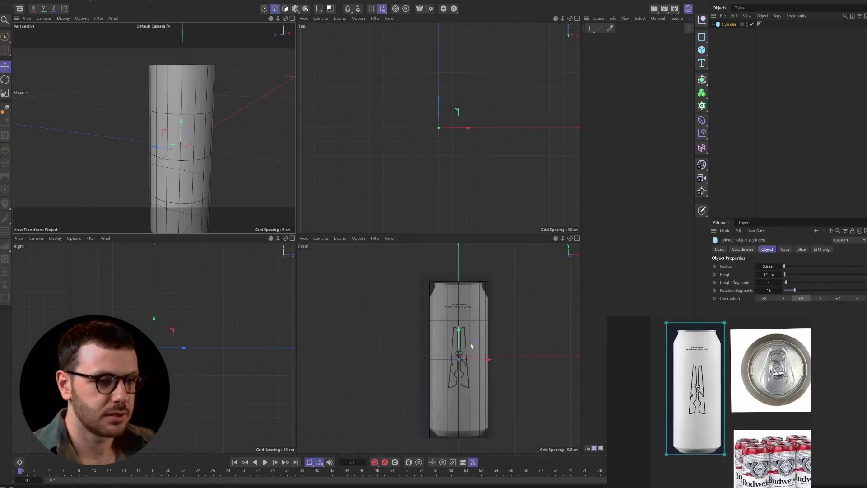
scroll(470, 346, up, 2)
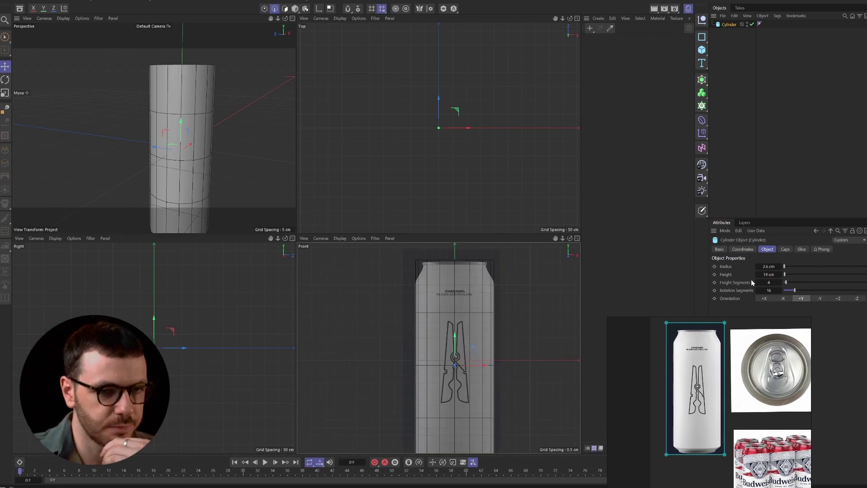
scroll(475, 278, down, 2)
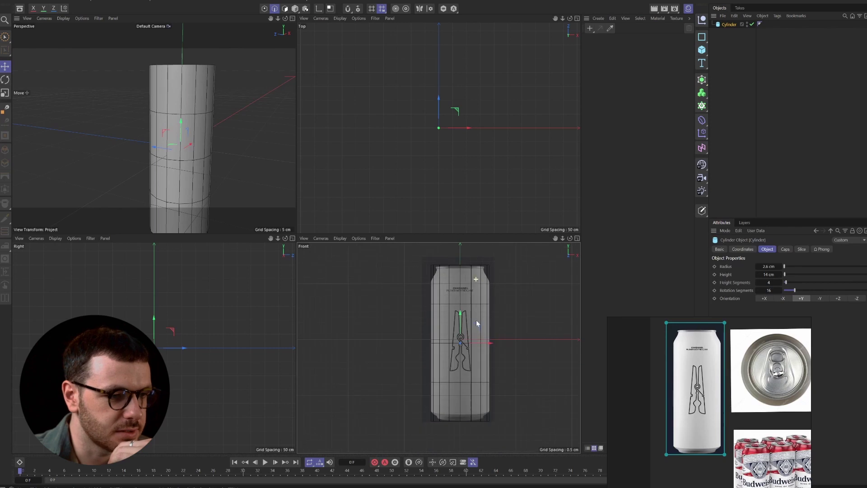
scroll(470, 353, up, 2)
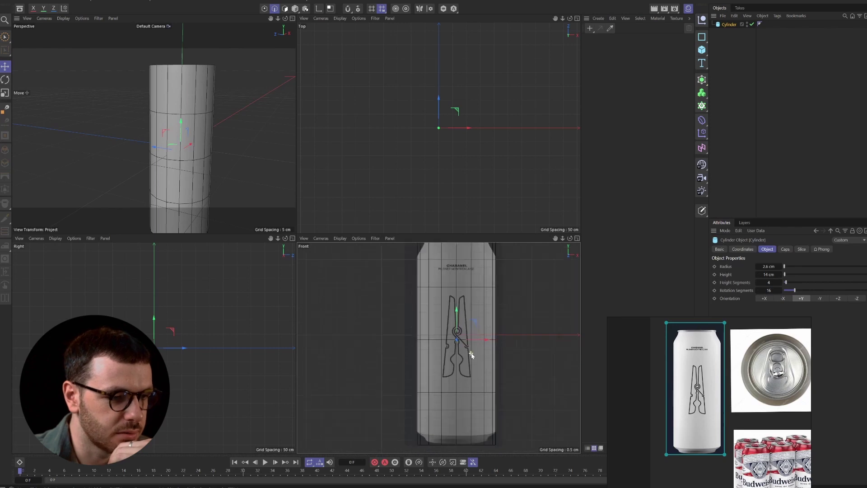
click(781, 283)
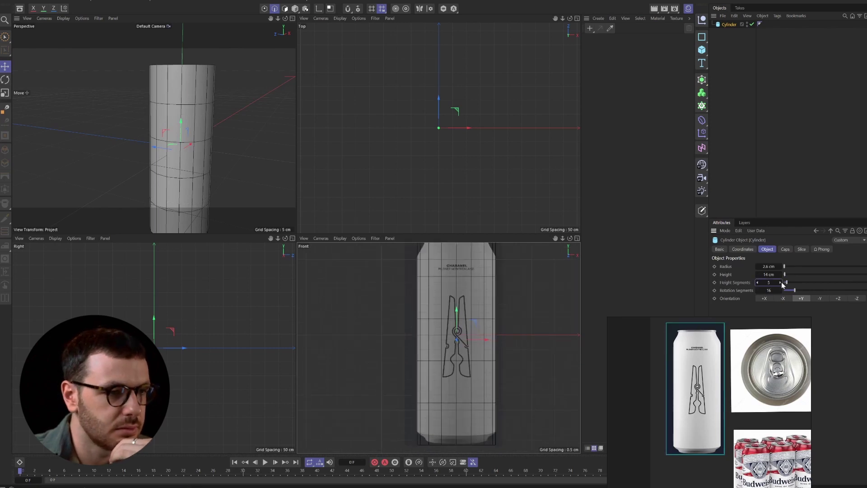
click(781, 282)
click(781, 282)
click(781, 283)
click(781, 282)
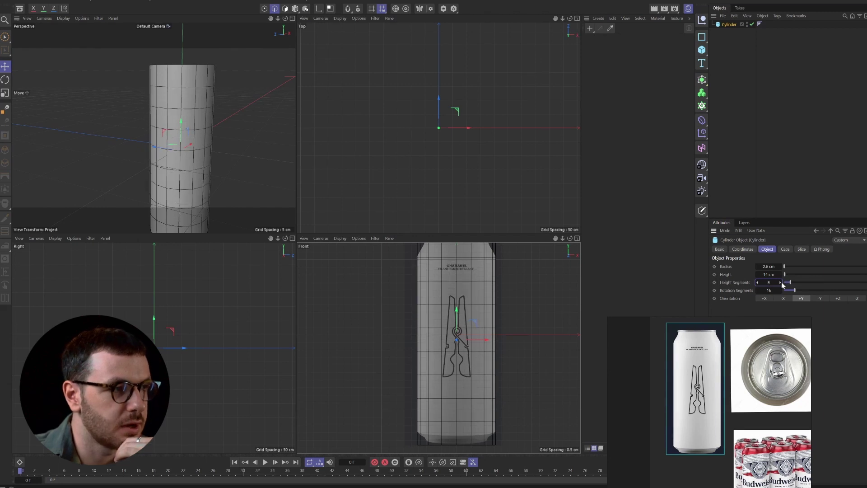
scroll(470, 299, down, 1)
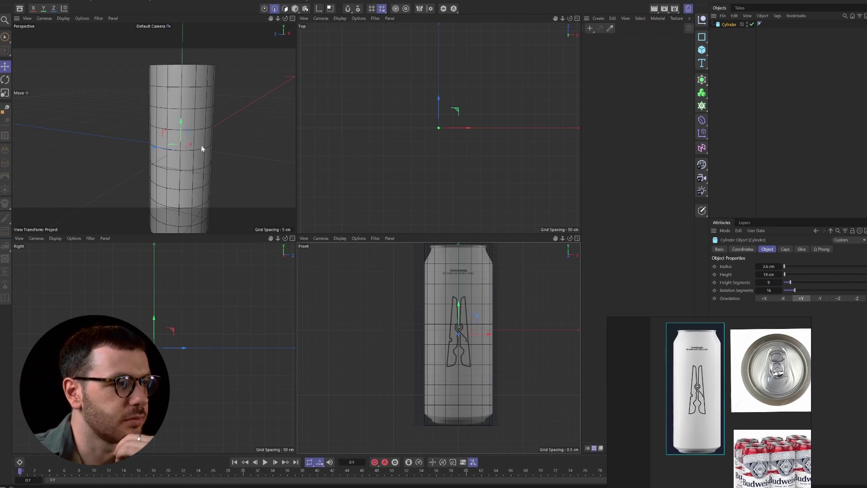
scroll(189, 162, down, 5)
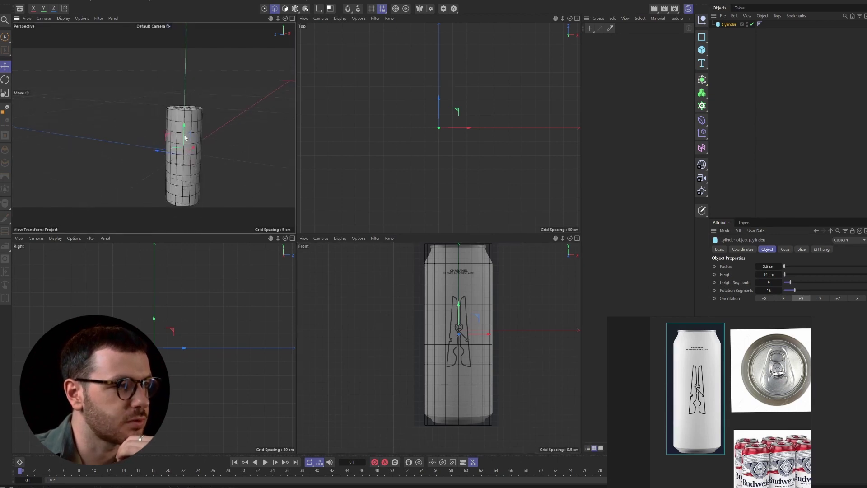
alt+drag(185, 138, 206, 131)
scroll(484, 259, up, 2)
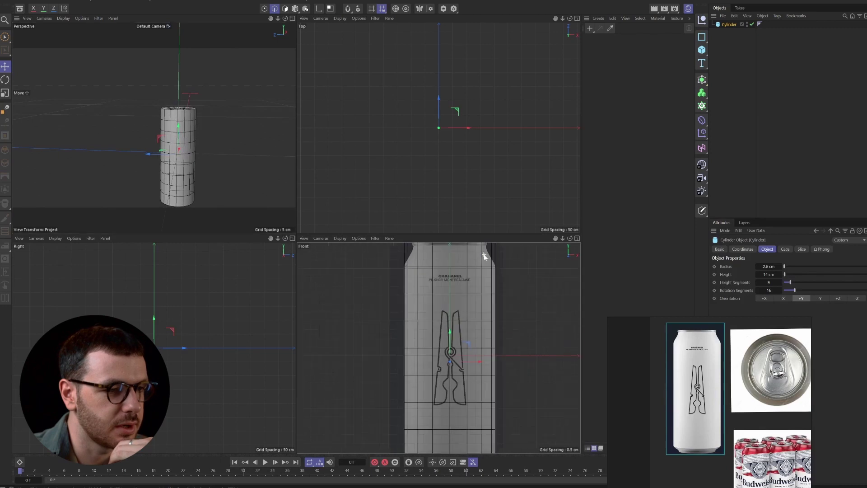
scroll(486, 285, down, 2)
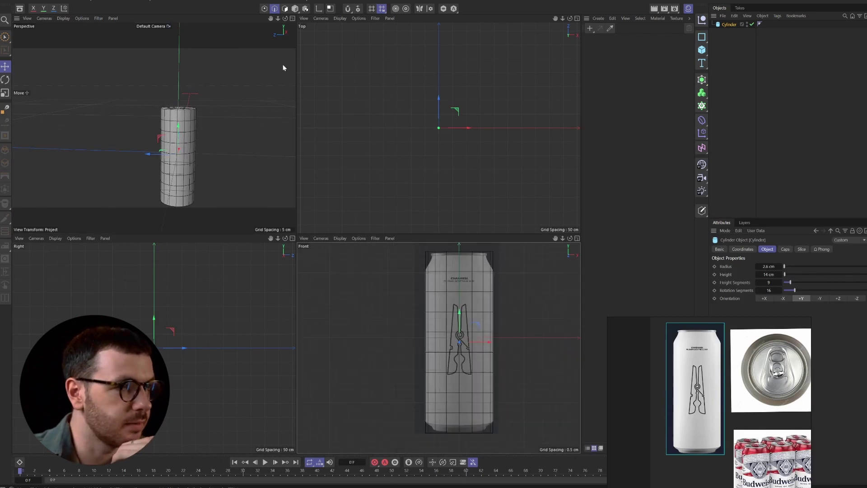
Enlarge the perspective view and create a null object named archive.
click(293, 18)
click(702, 19)
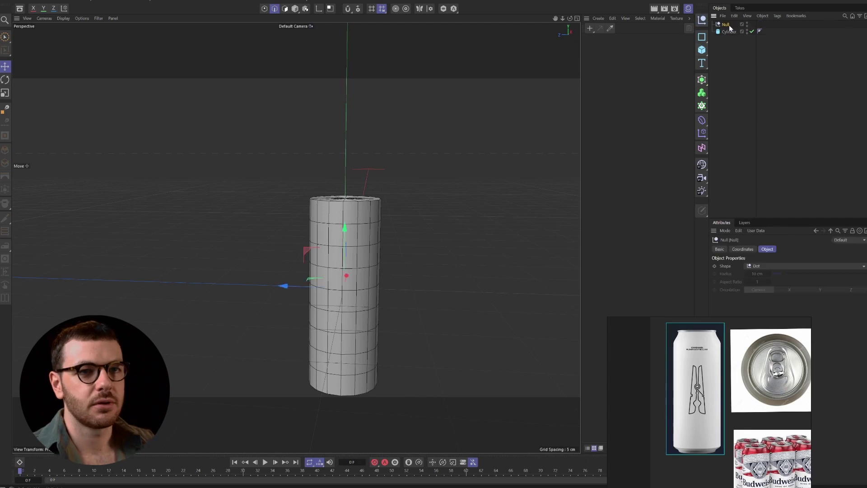
double_click(725, 25)
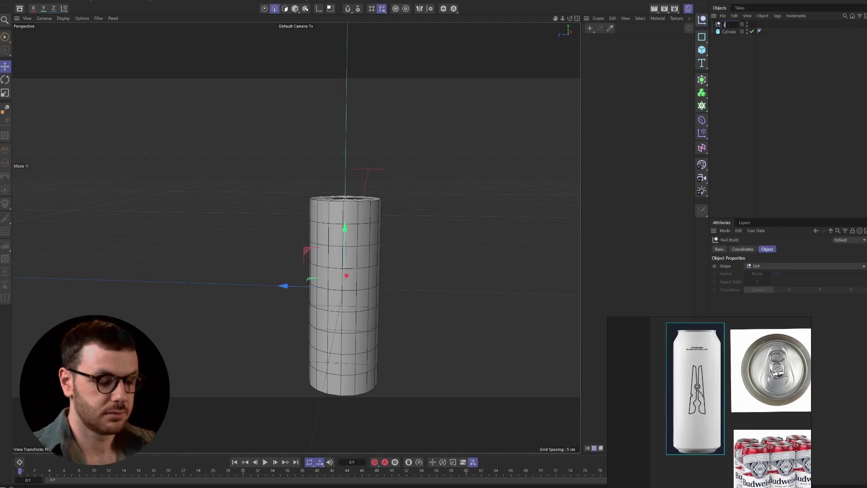
text(archive)
key(Return)
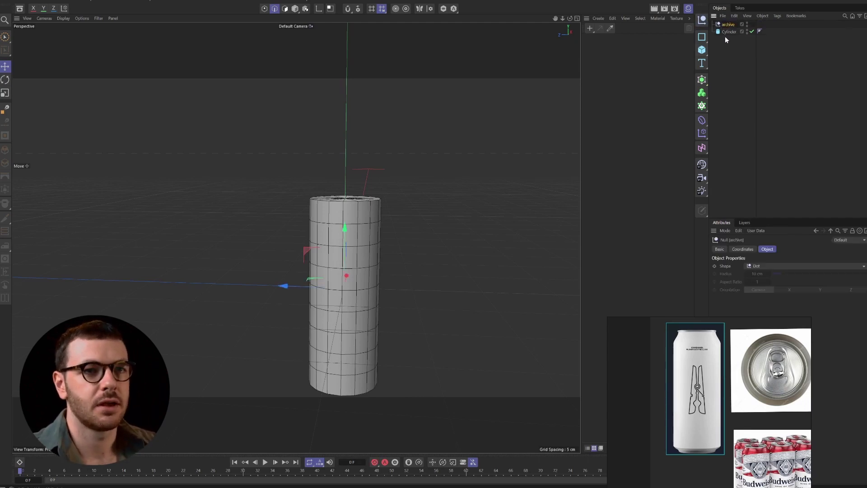
Store a hidden copy of the cylinder in the archive null and make the remaining cylinder editable.
click(728, 32)
mouse_move(728, 34)
ctrl+mouse_down()
mouse_move(729, 42)
mouse_move(729, 25)
ctrl+mouse_up()
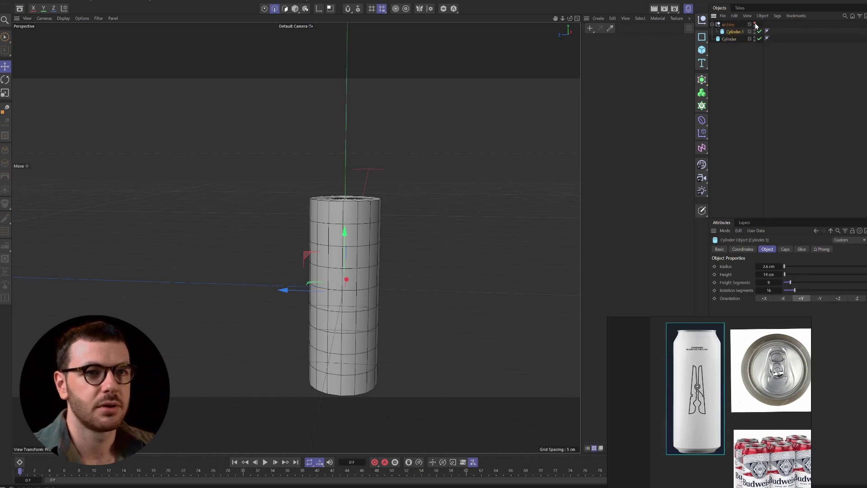
click(712, 24)
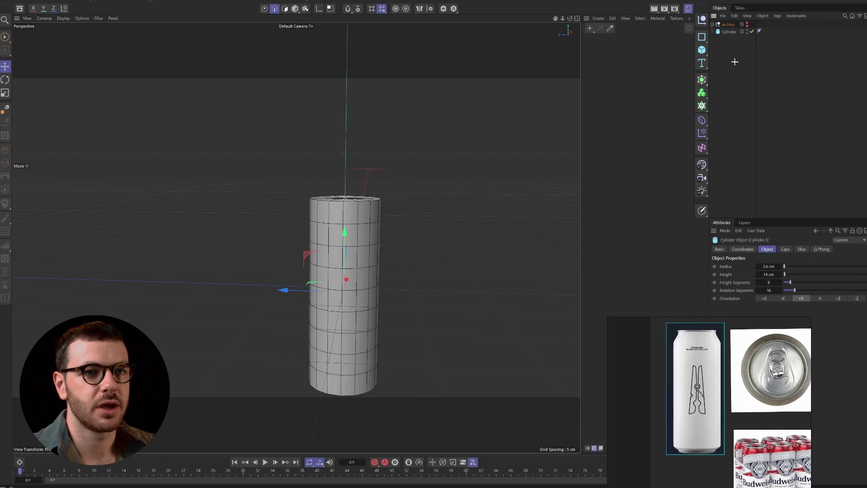
click(726, 32)
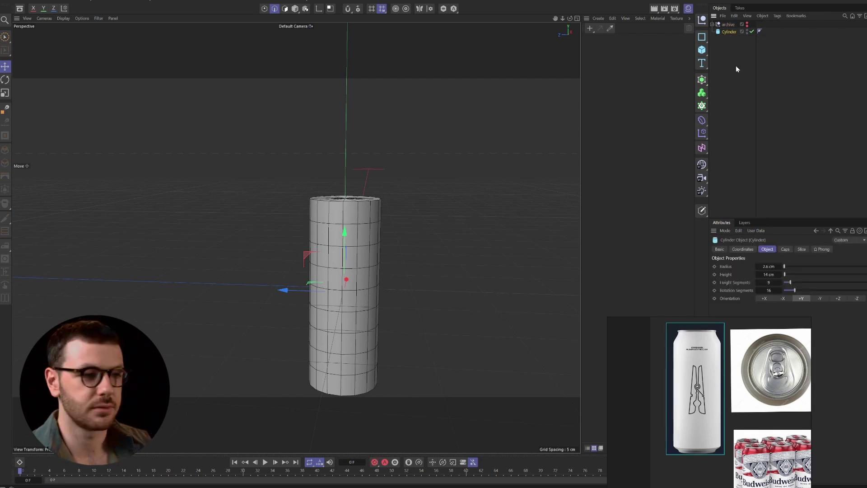
key(c)
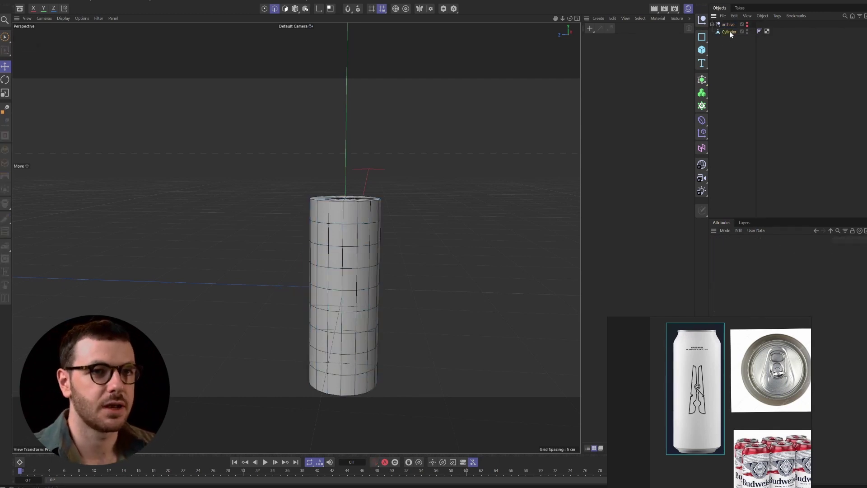
In edge mode, select the full edge loop around the cylinder's top cap with Loop Selection.
click(576, 19)
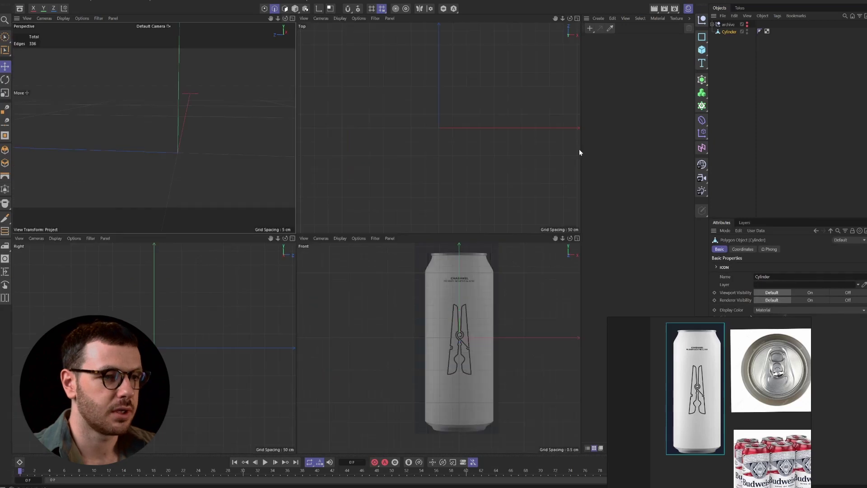
click(577, 238)
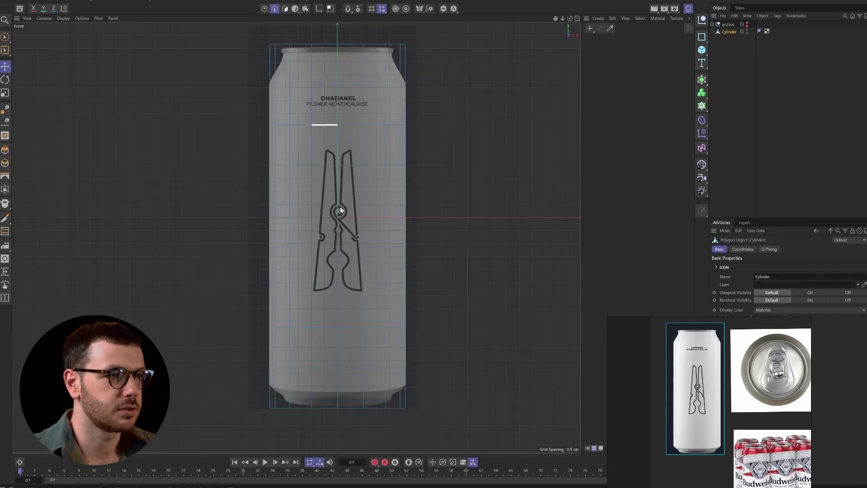
scroll(378, 173, up, 5)
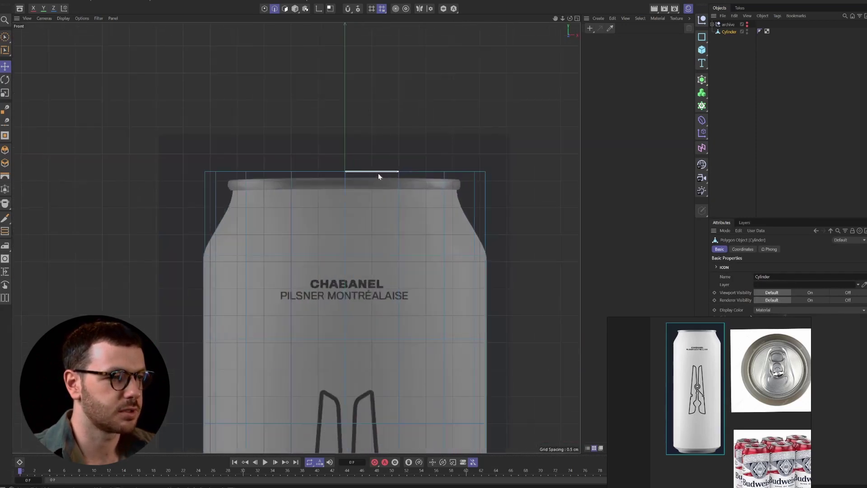
scroll(378, 172, up, 3)
scroll(378, 172, down, 2)
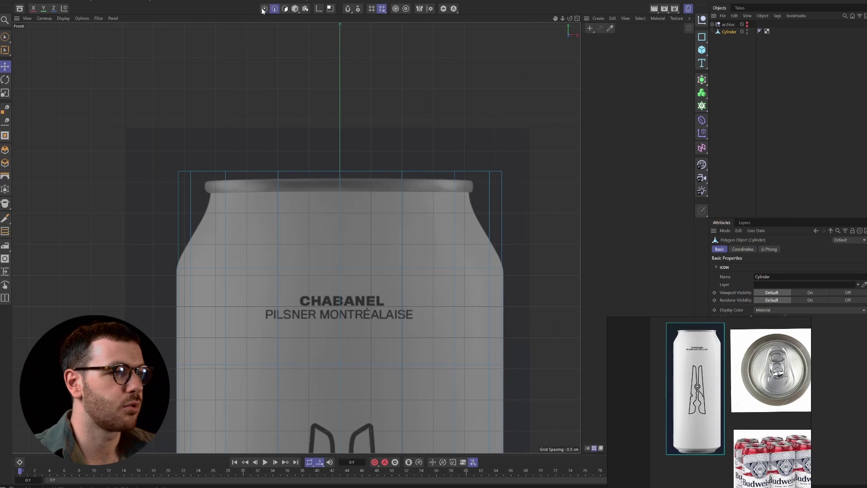
click(285, 9)
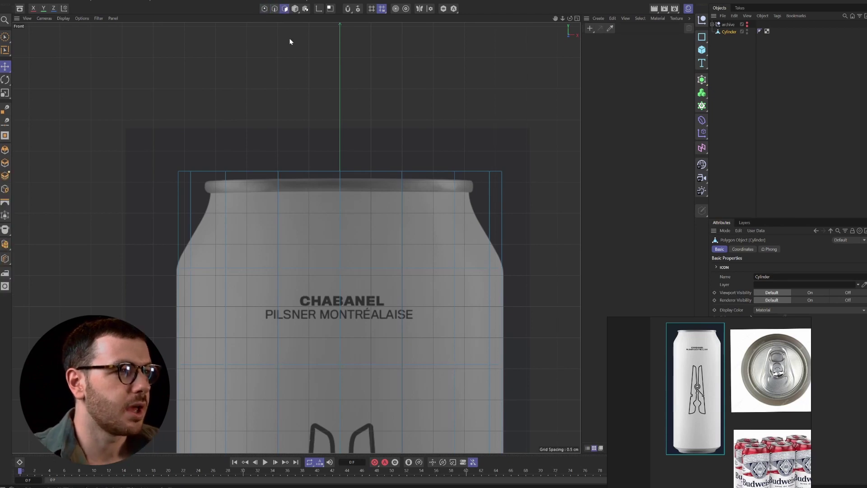
click(274, 8)
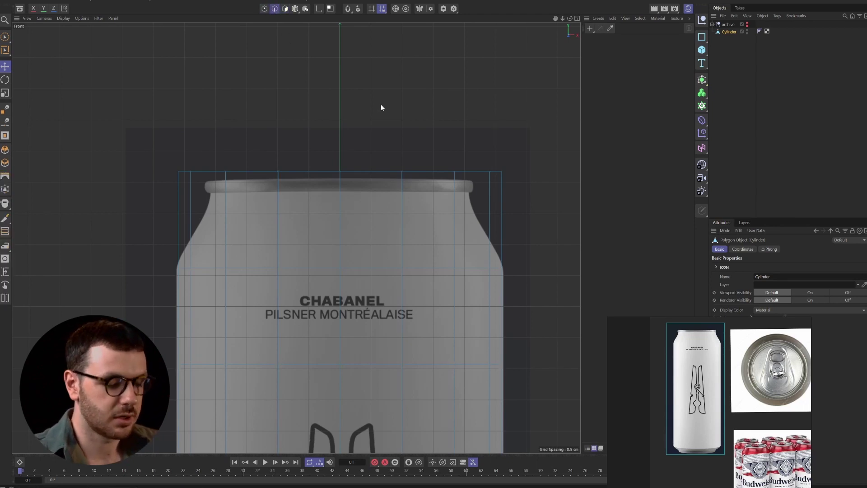
key(u)
key(l)
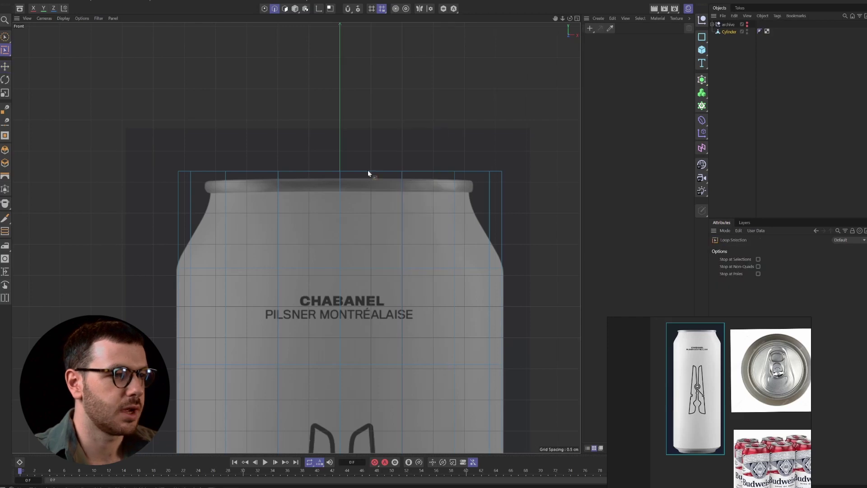
click(577, 18)
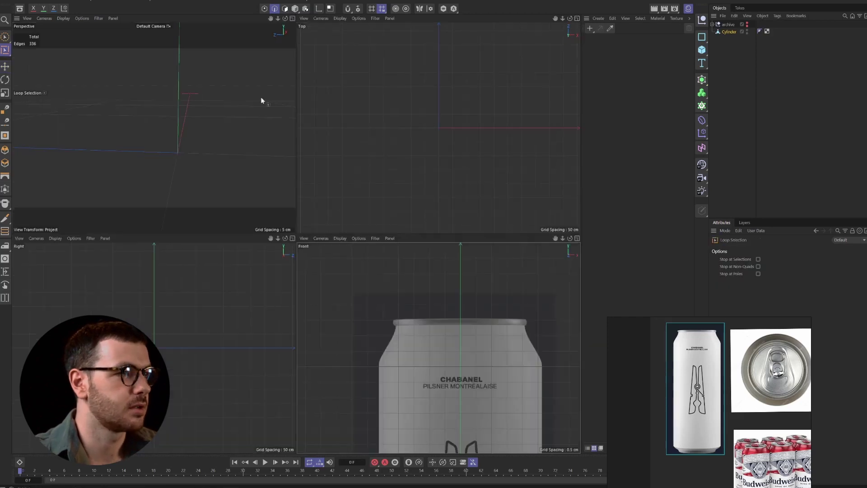
scroll(178, 111, up, 5)
click(190, 141)
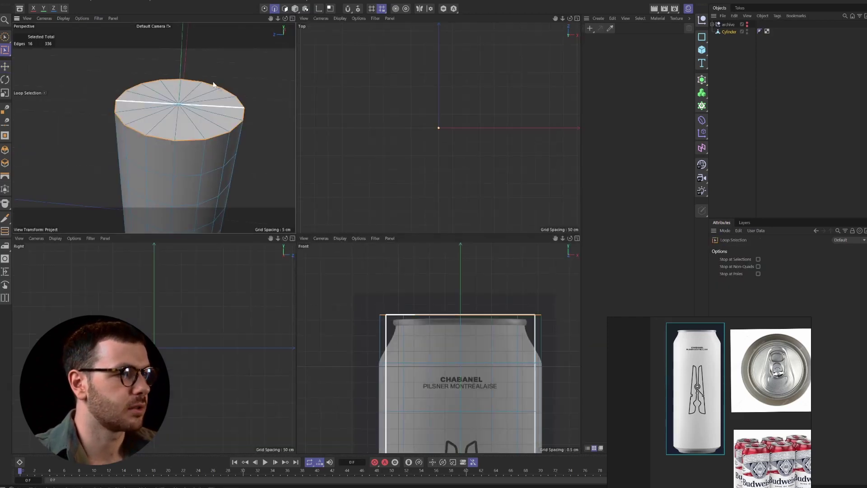
Scale the selected top edge loop inward to approximate the width of the can's rim in the photo.
key(t)
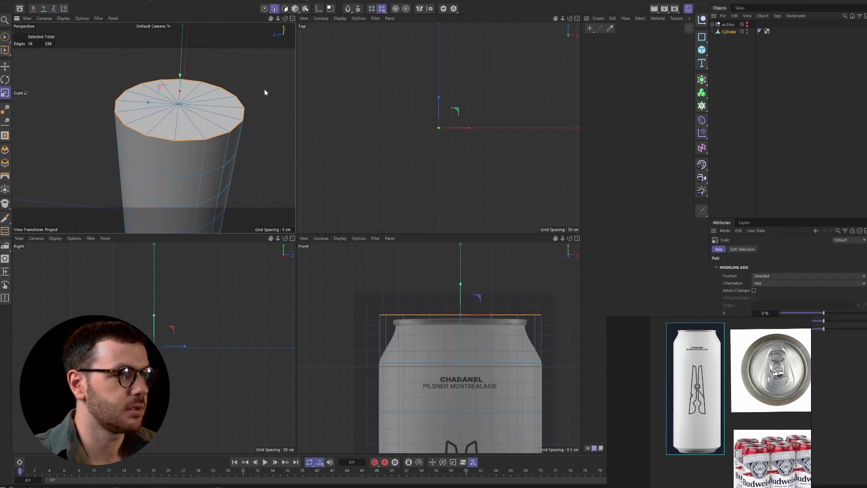
drag(265, 87, 184, 104)
mouse_move(184, 104)
mouse_down()
mouse_move(194, 105)
mouse_move(178, 89)
mouse_up()
key(e)
key(ctrl+z)
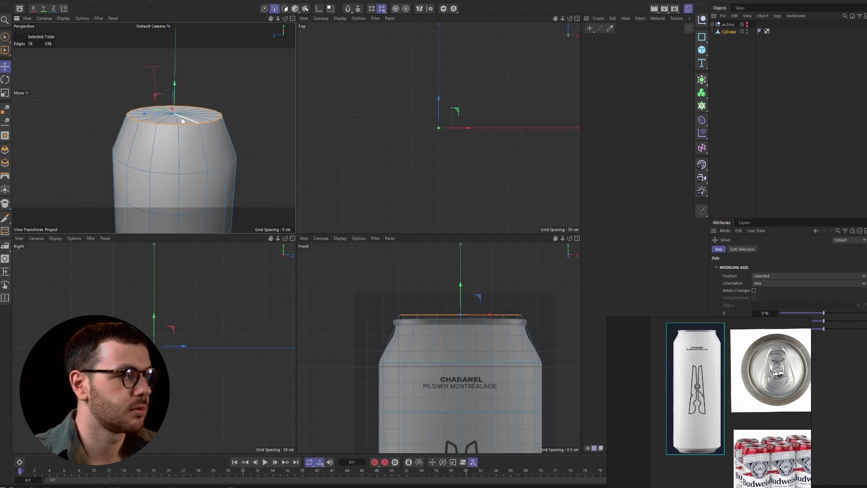
Select all the top cap's polygons, move them down to the rim height in the can photo, and clear the selection.
alt+drag(182, 124, 184, 141)
click(285, 10)
click(284, 9)
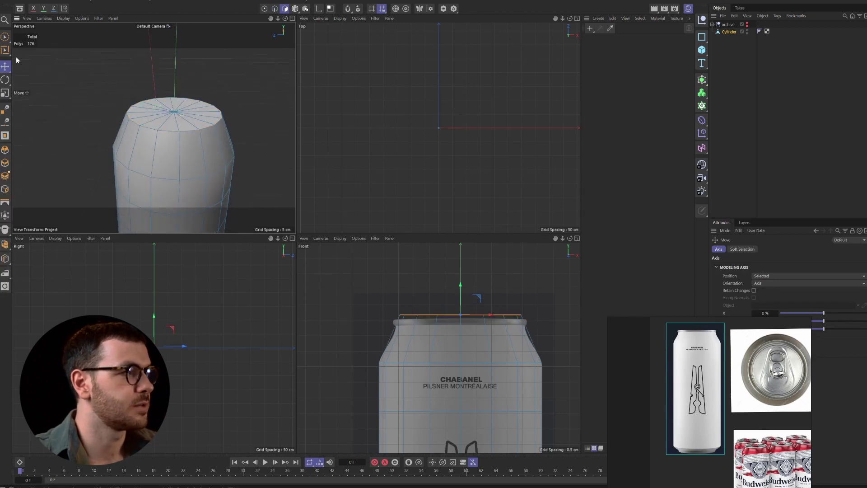
key(9)
mouse_move(177, 114)
mouse_down()
mouse_move(165, 118)
mouse_move(180, 127)
mouse_up()
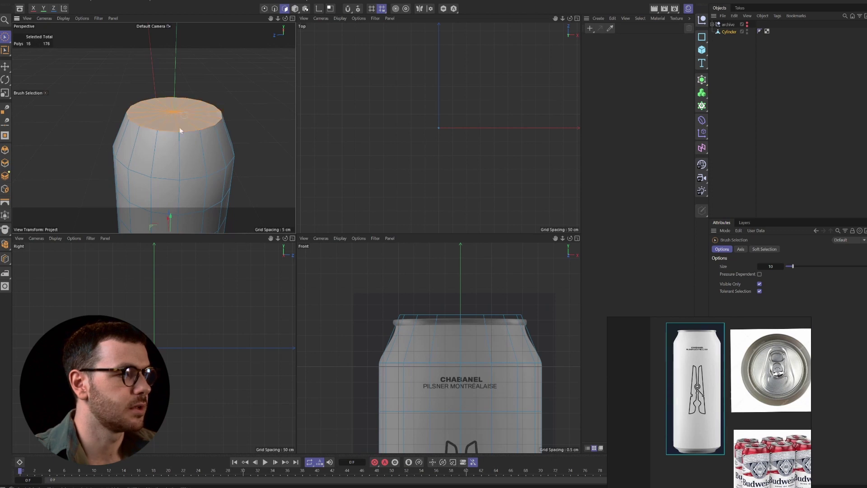
scroll(179, 128, down, 3)
key(e)
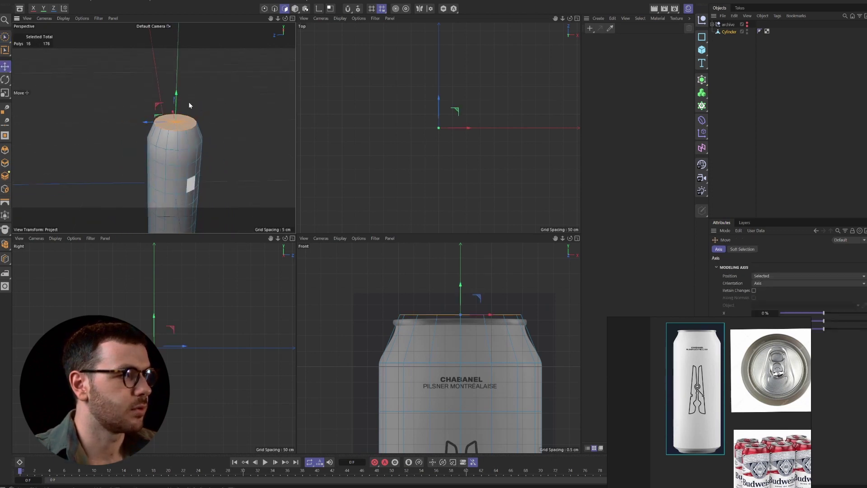
drag(176, 94, 179, 94)
scroll(455, 294, down, 3)
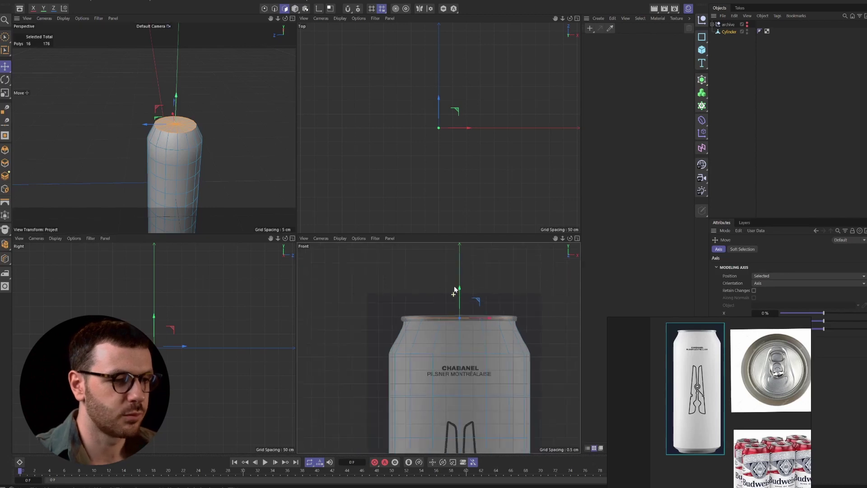
scroll(494, 285, down, 2)
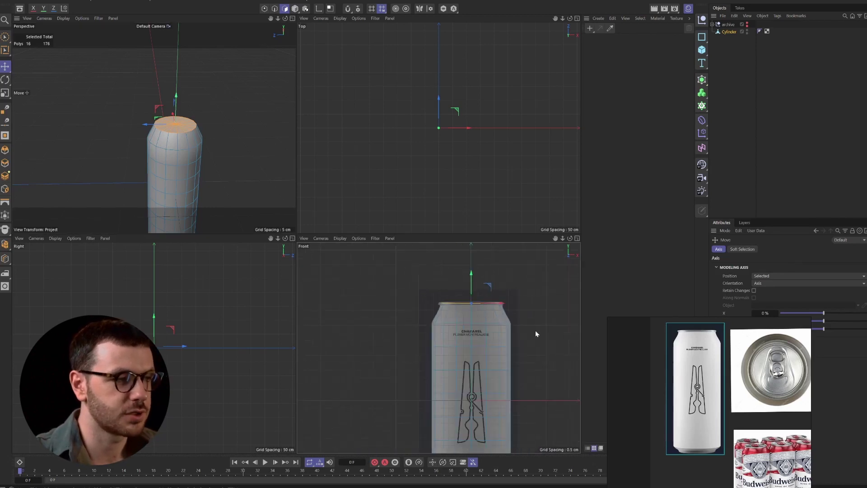
click(282, 158)
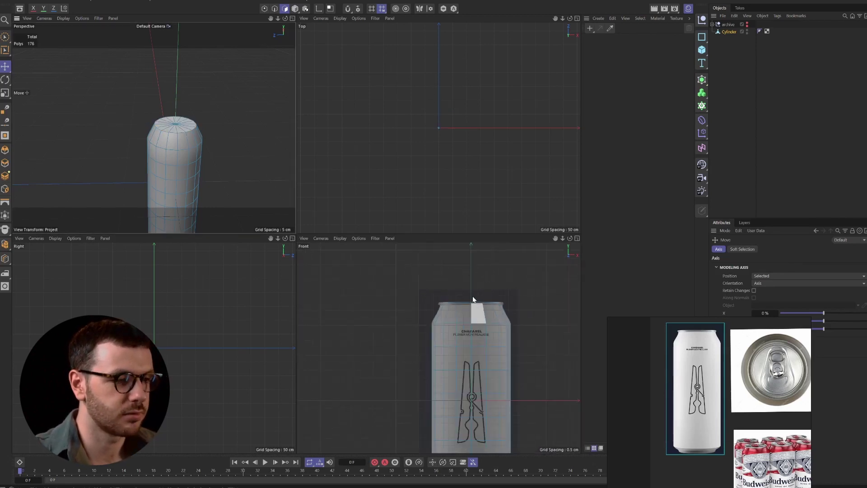
Cut a loop around the lower cylinder at about 42 % offset, where the can's base starts to taper in the photo.
scroll(467, 284, down, 3)
scroll(473, 408, up, 5)
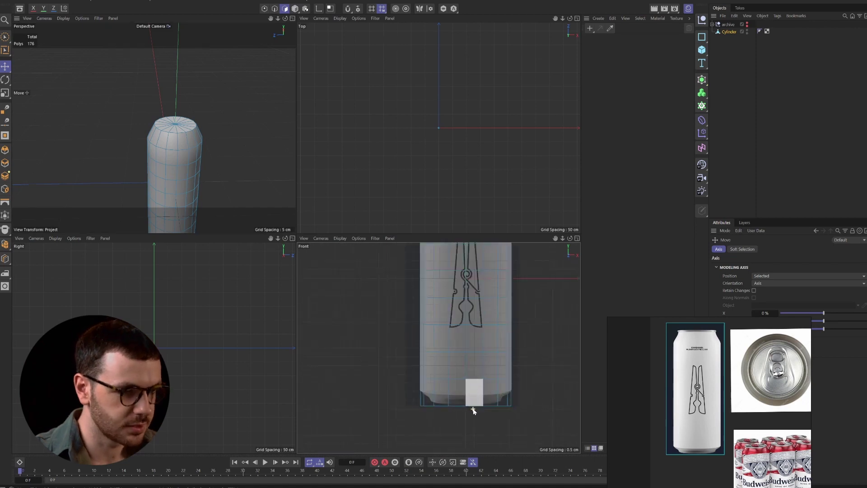
alt+middle_drag(191, 145, 183, 105)
alt+drag(183, 104, 167, 191)
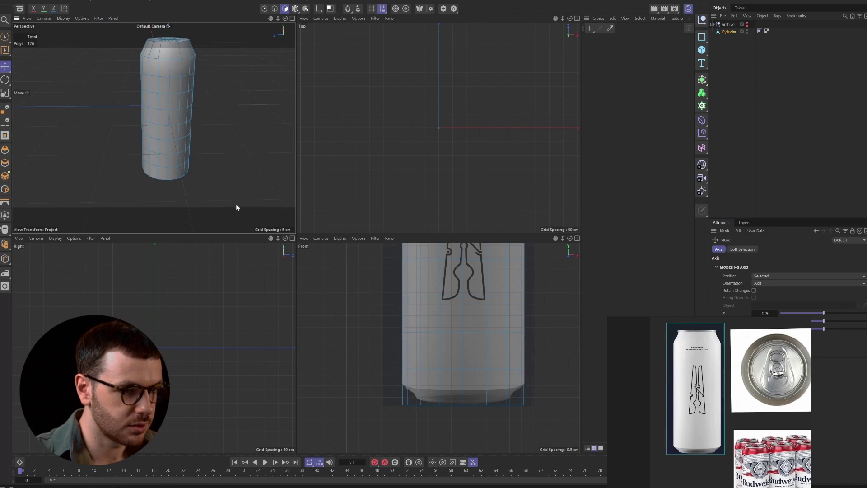
alt+drag(175, 160, 176, 109)
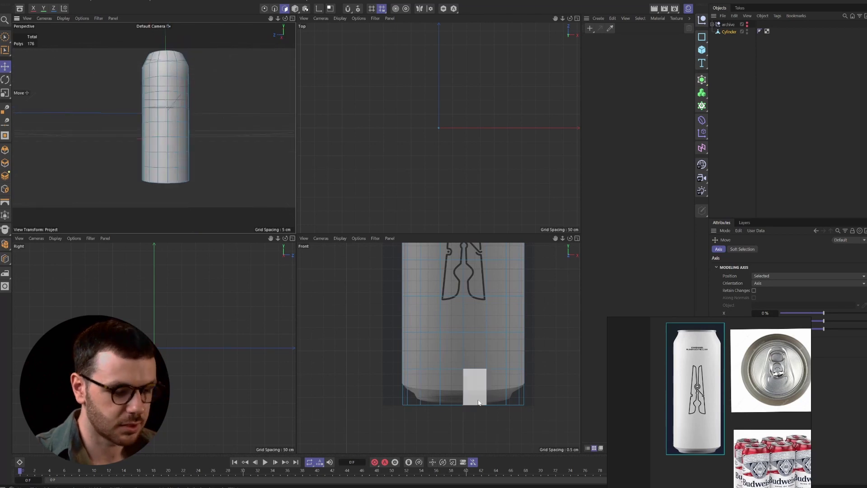
key(k)
key(l)
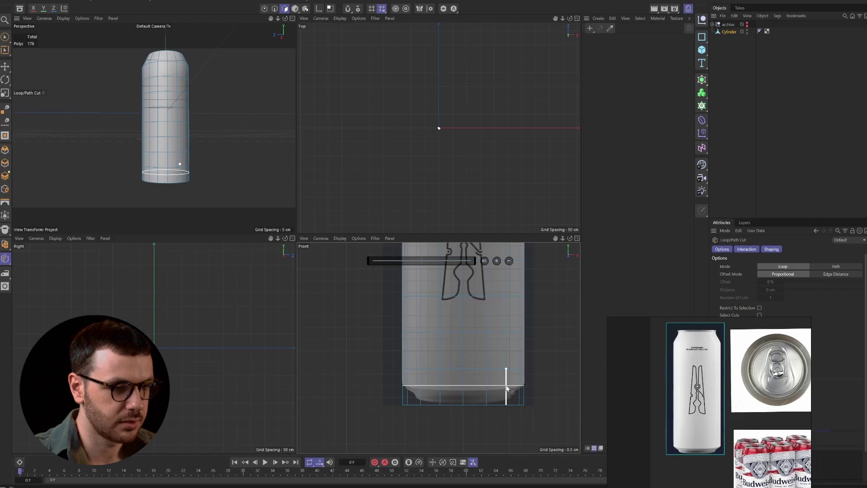
click(506, 384)
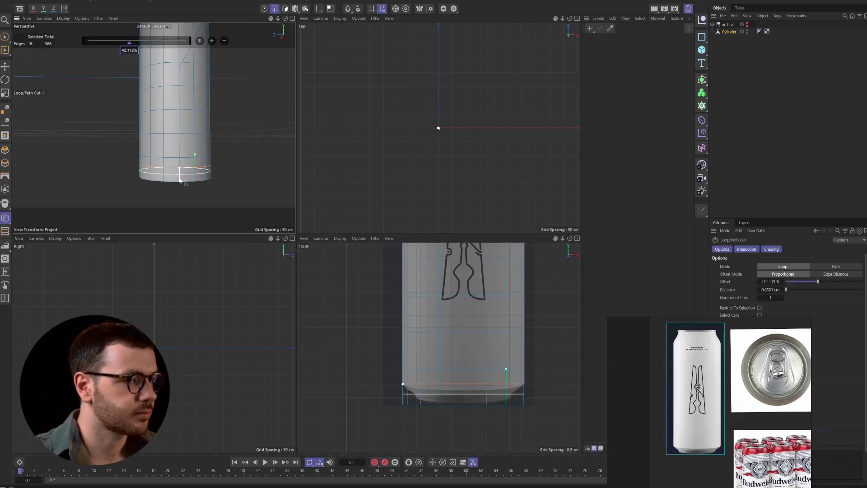
Select the edge loop around the bottom cap with Loop Selection and scale it inward to approximate the width of the can's base.
scroll(203, 189, up, 5)
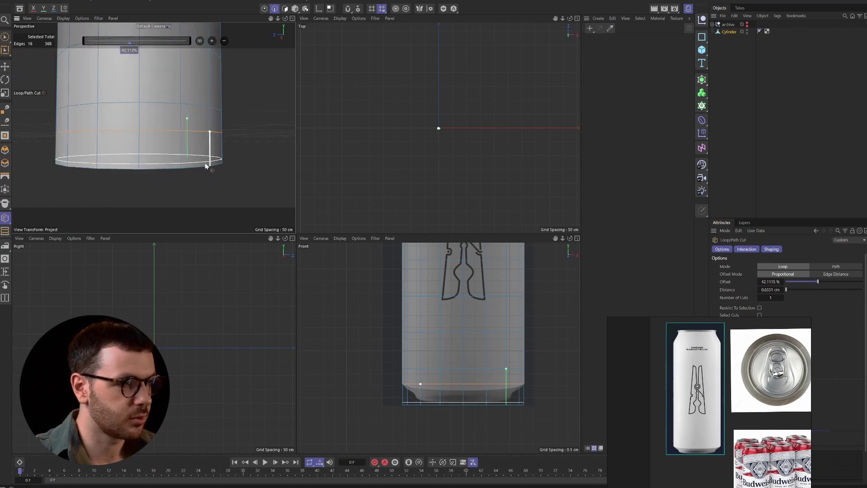
alt+drag(189, 146, 189, 126)
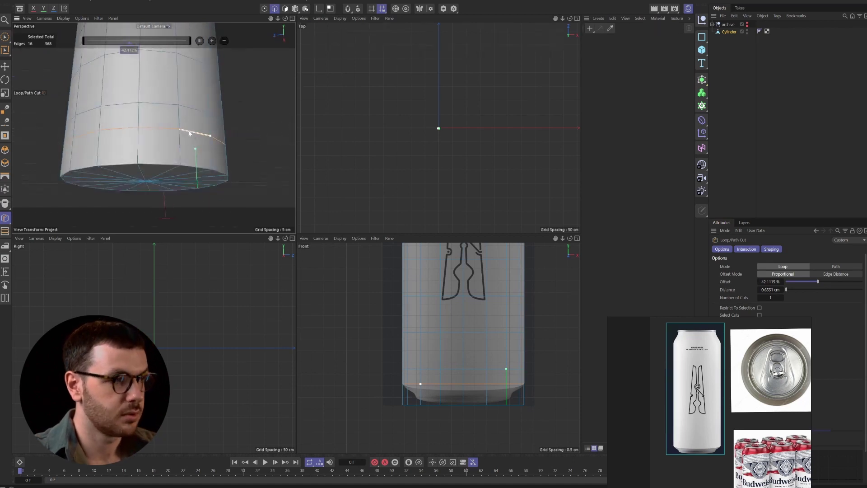
key(u)
key(l)
click(176, 167)
alt+drag(269, 161, 214, 200)
key(t)
key(e)
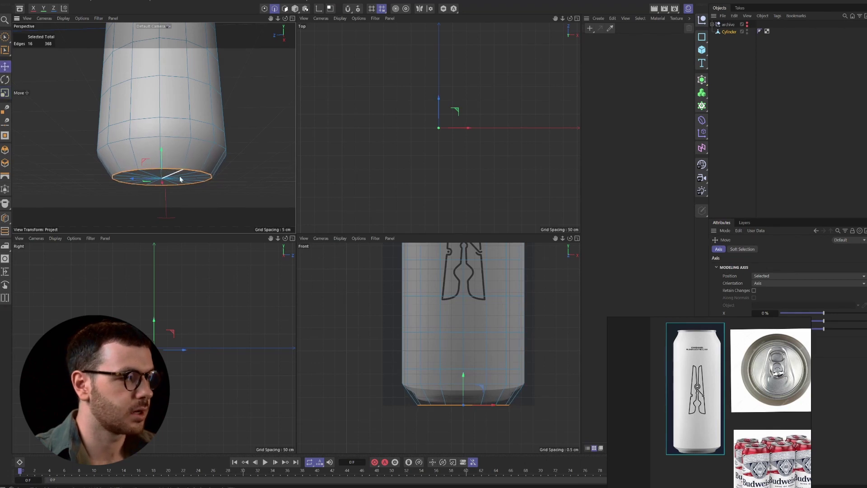
Select all the bottom cap's polygons with a brush selection and move them up to the base height in the can photo.
alt+drag(180, 177, 185, 202)
drag(153, 132, 166, 102)
click(285, 8)
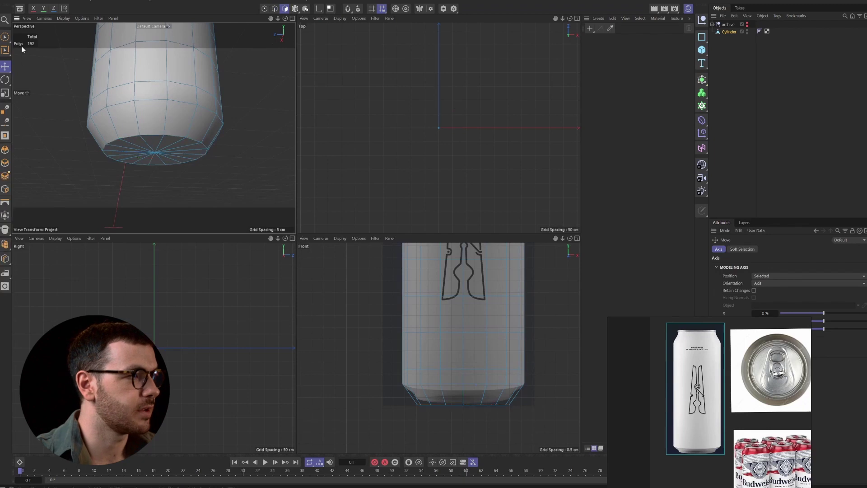
key(9)
mouse_move(154, 154)
mouse_down()
mouse_move(145, 155)
mouse_move(167, 153)
mouse_move(155, 123)
mouse_up()
key(e)
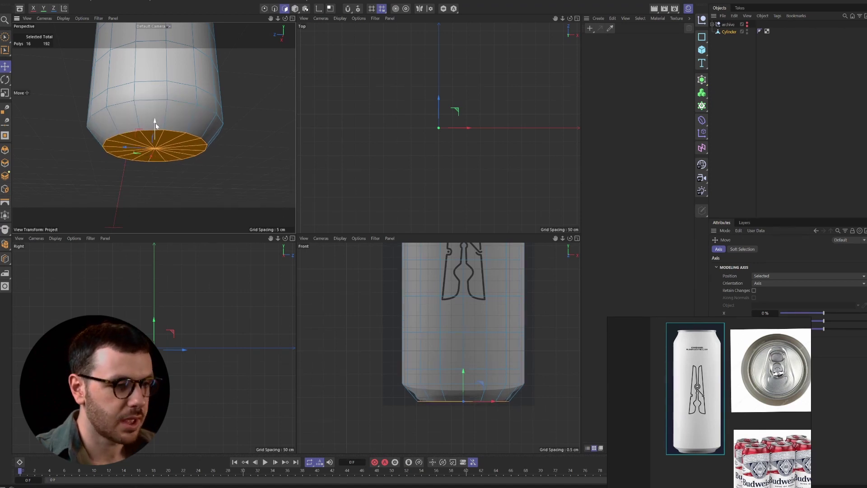
scroll(483, 392, up, 3)
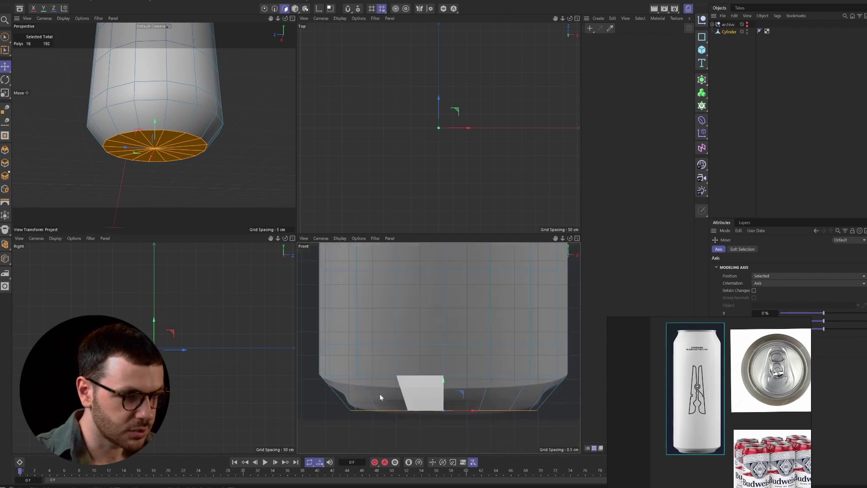
Cut a loop at 50 % offset around the tapered band above the bottom cap and deselect the cylinder.
key(k)
key(l)
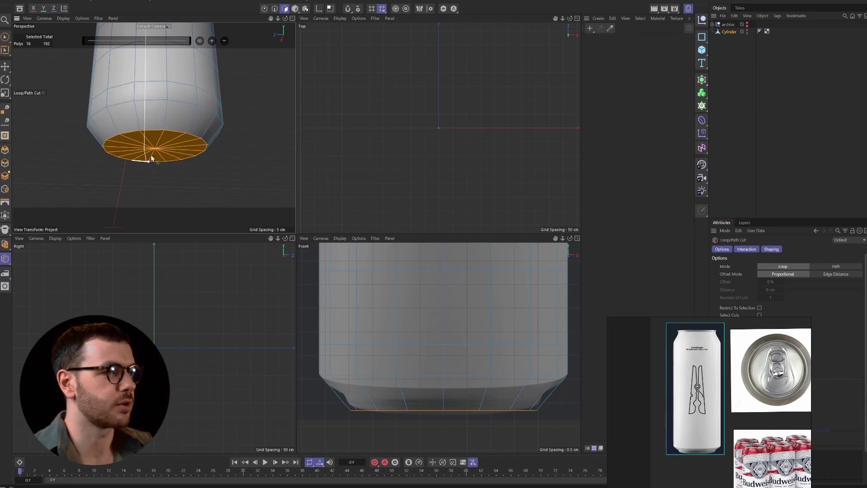
scroll(156, 109, up, 5)
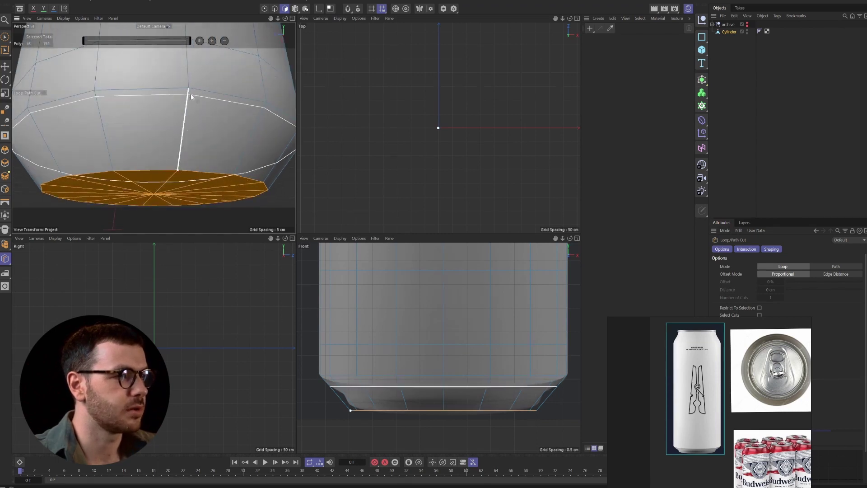
click(186, 131)
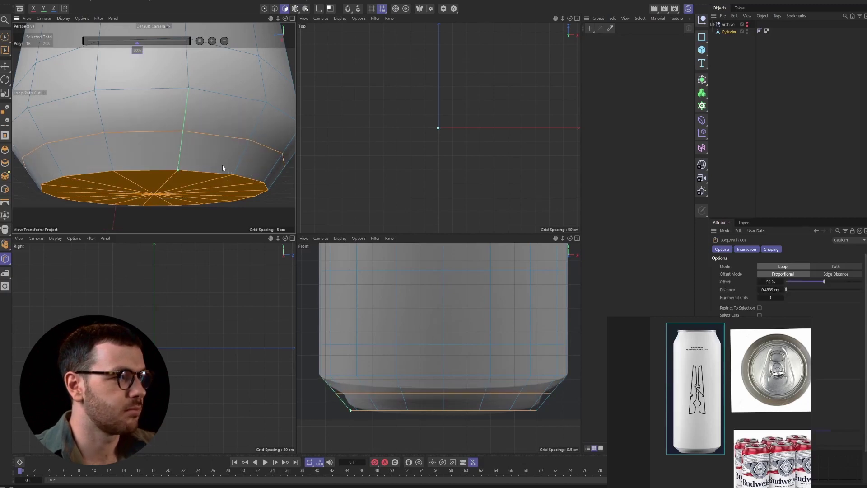
scroll(222, 167, down, 5)
key(e)
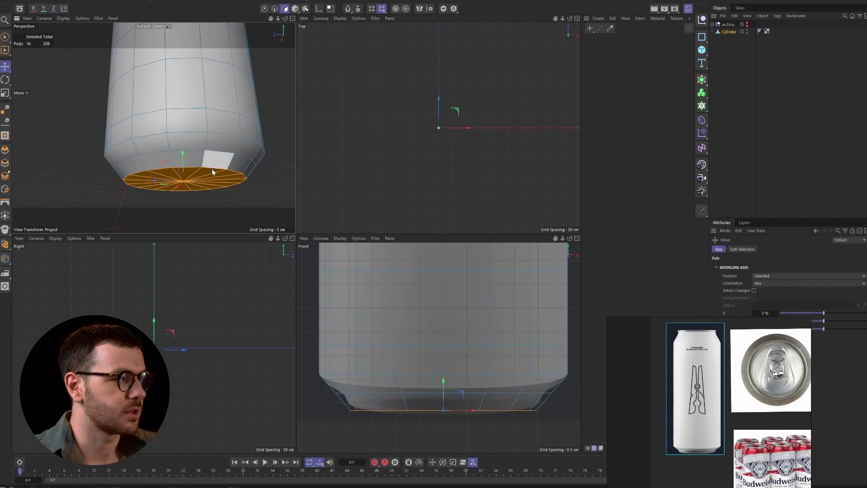
alt+drag(212, 169, 212, 164)
click(240, 180)
click(747, 130)
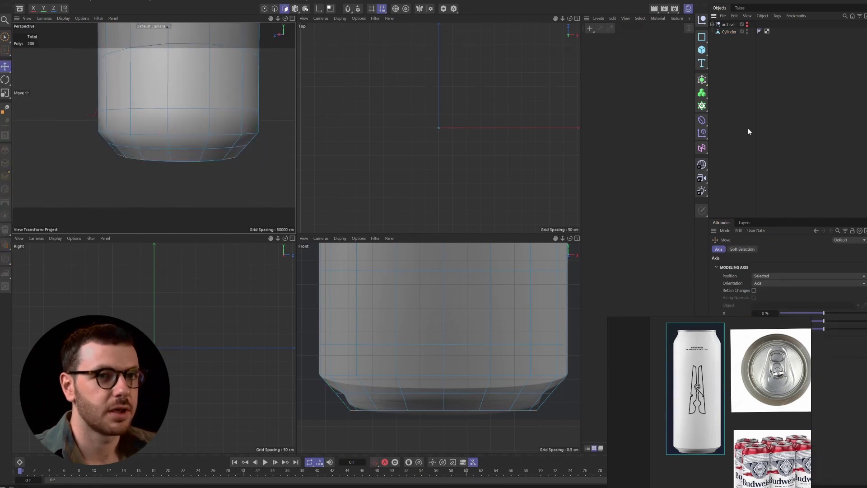
Examine the can's overall silhouette and compare its top rim and shoulder with the reference photo.
scroll(217, 159, down, 4)
scroll(218, 159, down, 5)
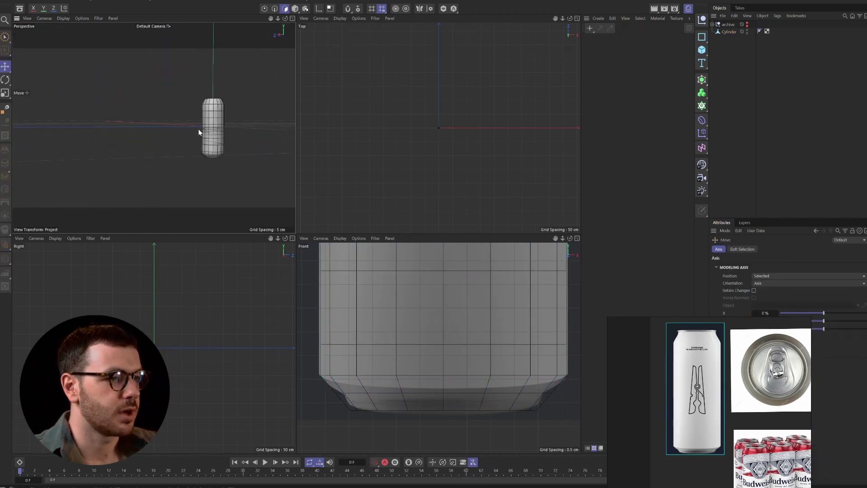
scroll(192, 165, up, 4)
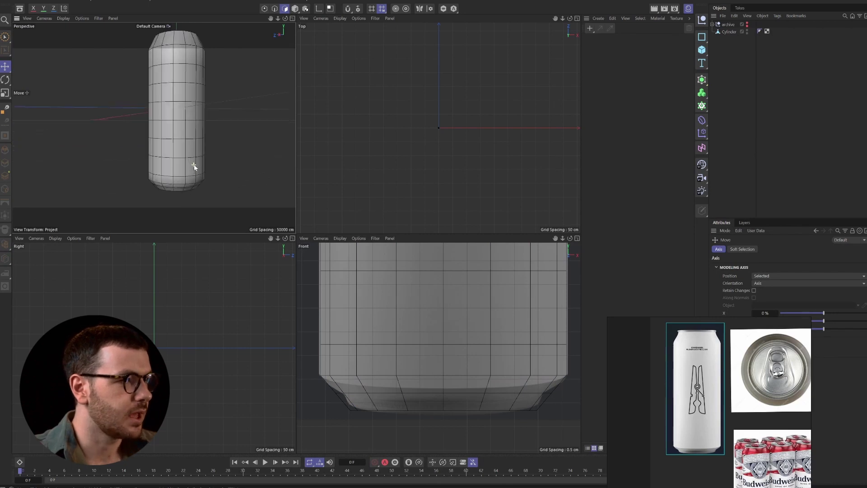
scroll(177, 135, down, 2)
alt+drag(169, 117, 204, 149)
scroll(432, 284, down, 6)
alt+middle_drag(438, 271, 440, 393)
scroll(171, 136, down, 3)
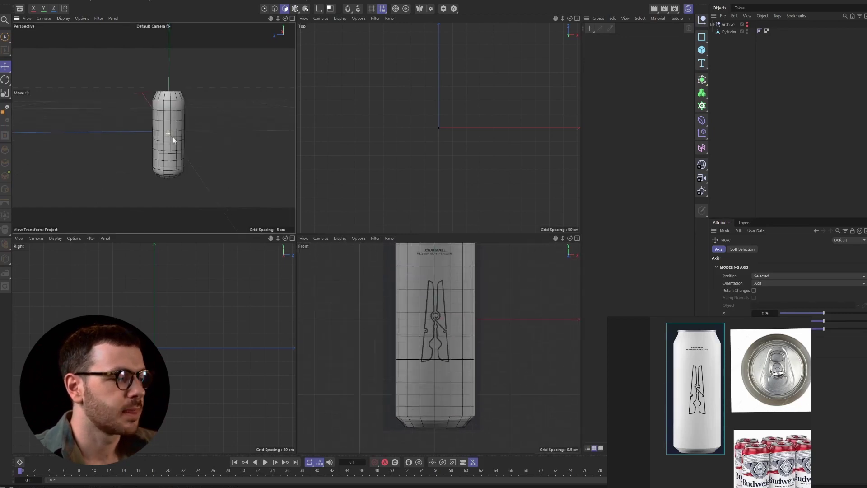
scroll(437, 314, down, 2)
scroll(438, 301, down, 2)
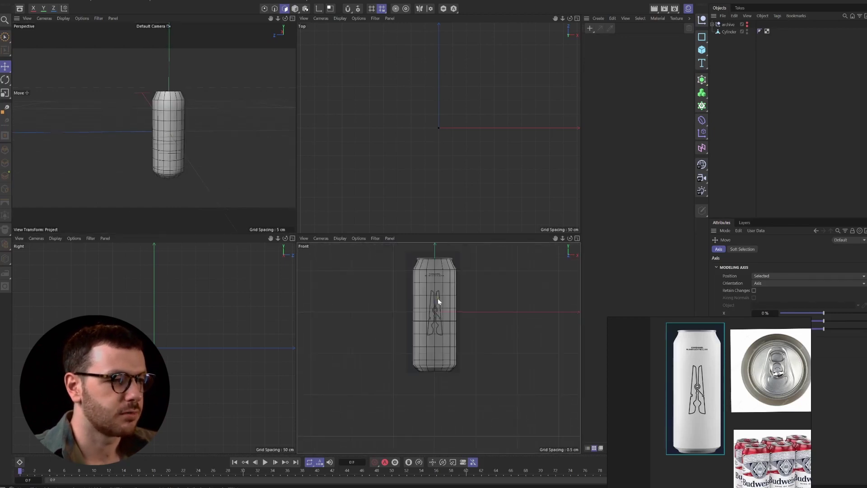
scroll(170, 86, up, 6)
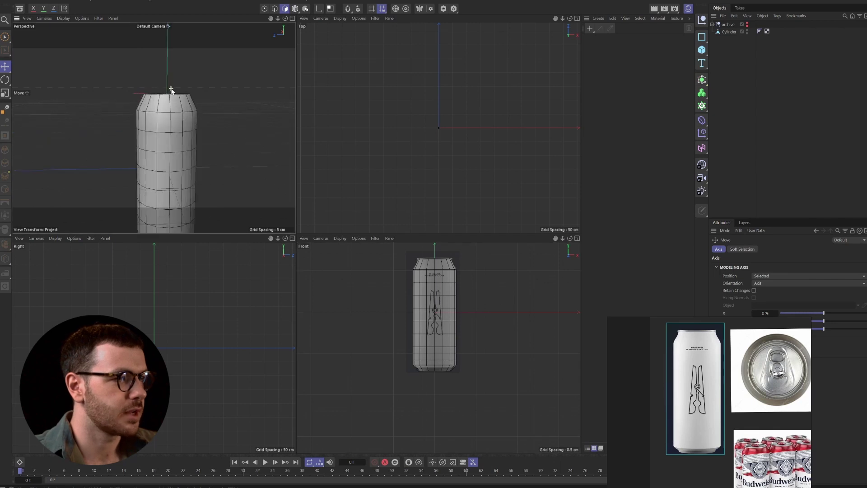
scroll(169, 104, down, 5)
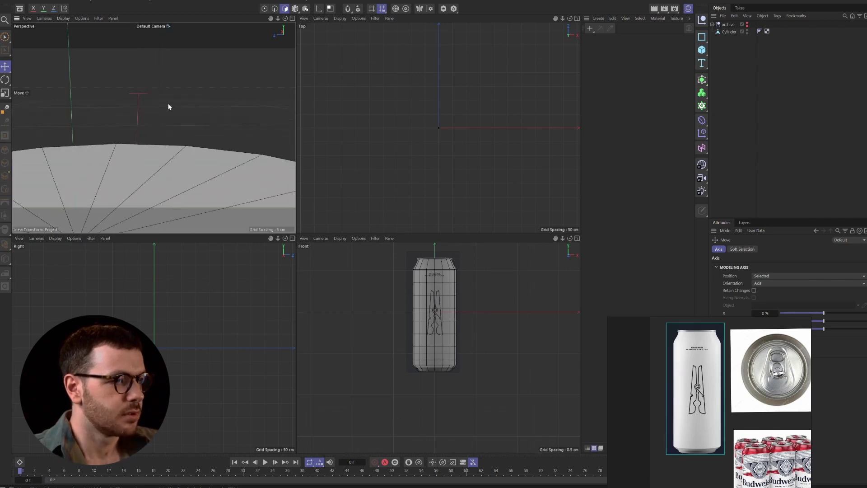
scroll(168, 105, down, 1)
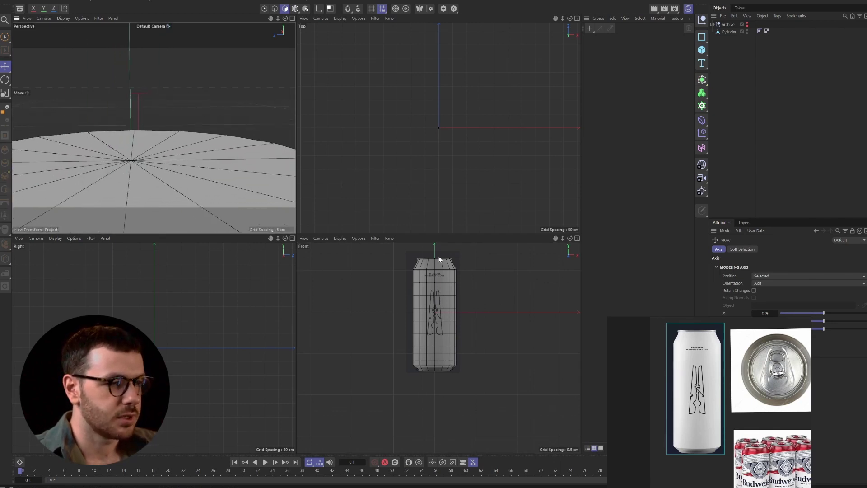
scroll(438, 257, up, 6)
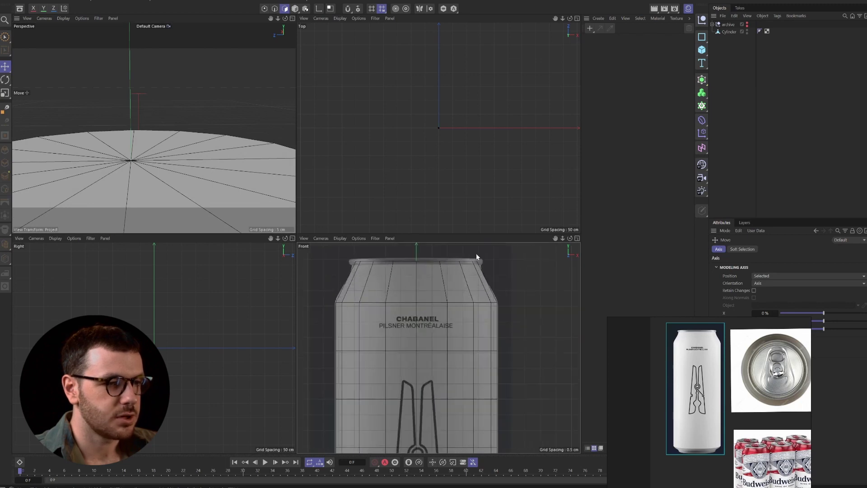
scroll(475, 254, up, 8)
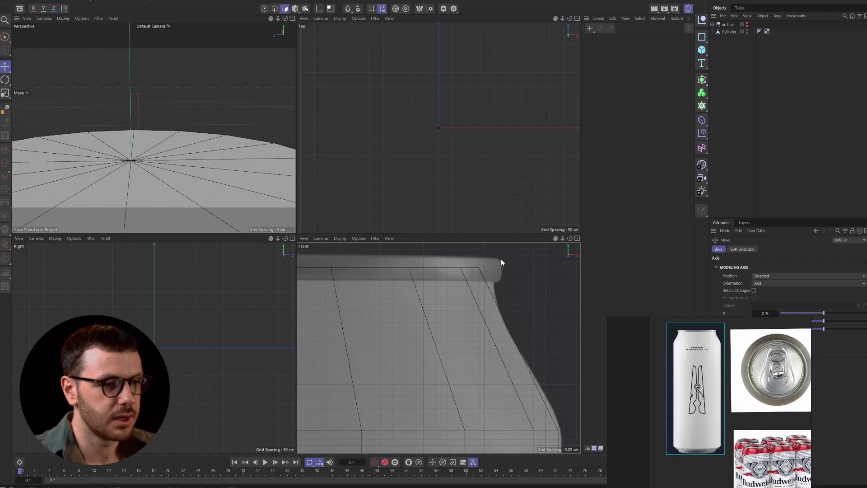
scroll(216, 166, down, 6)
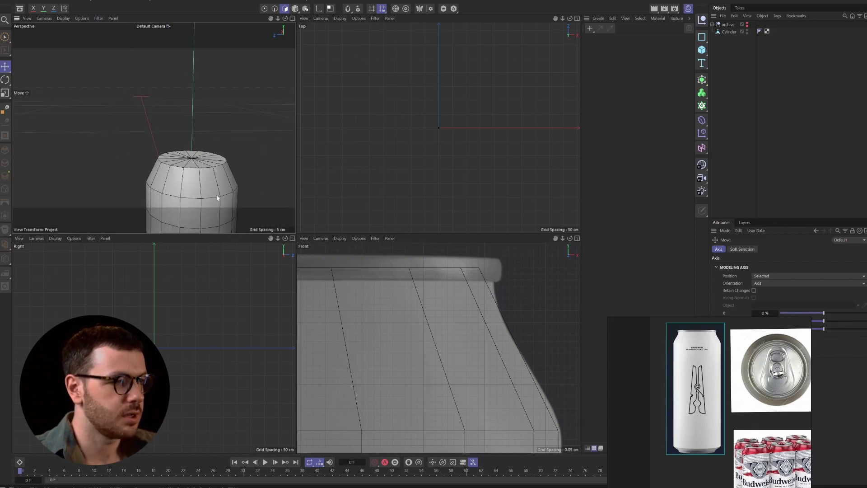
scroll(217, 194, up, 3)
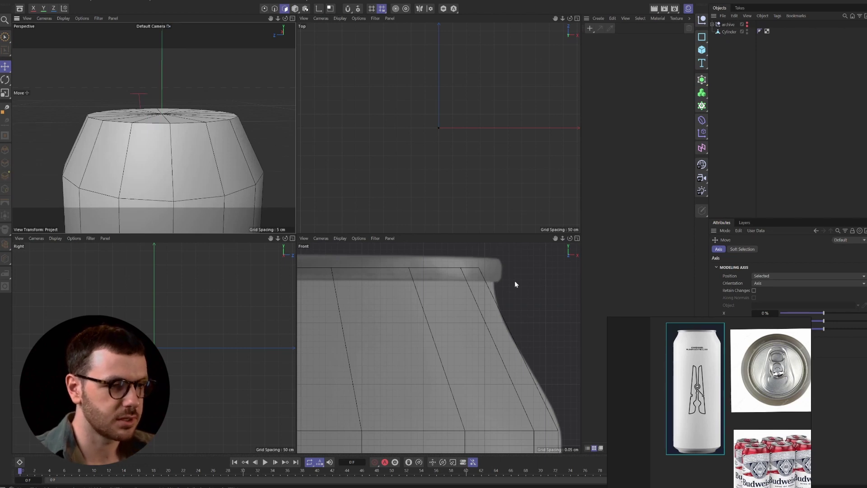
Select the cylinder's top cap edge loop with Loop Selection and scale it outward slightly, closer to the rim width in the photo.
click(729, 32)
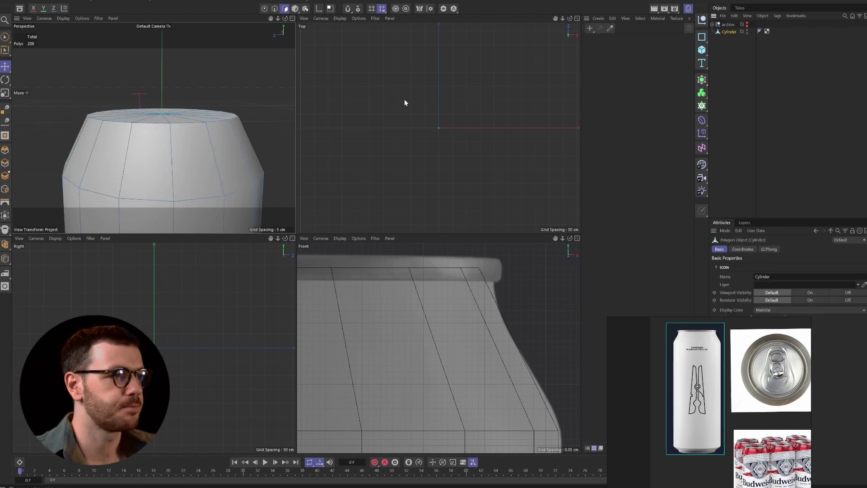
key(u)
key(l)
click(192, 129)
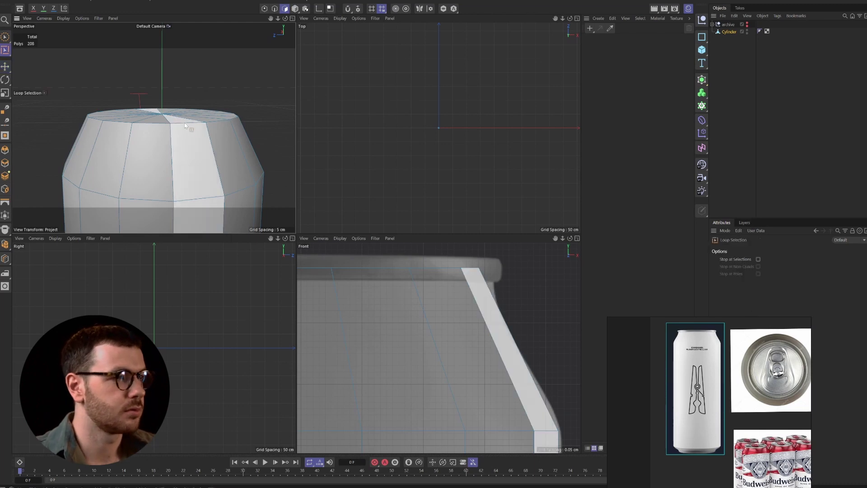
key(Return)
click(180, 123)
alt+drag(191, 159, 193, 165)
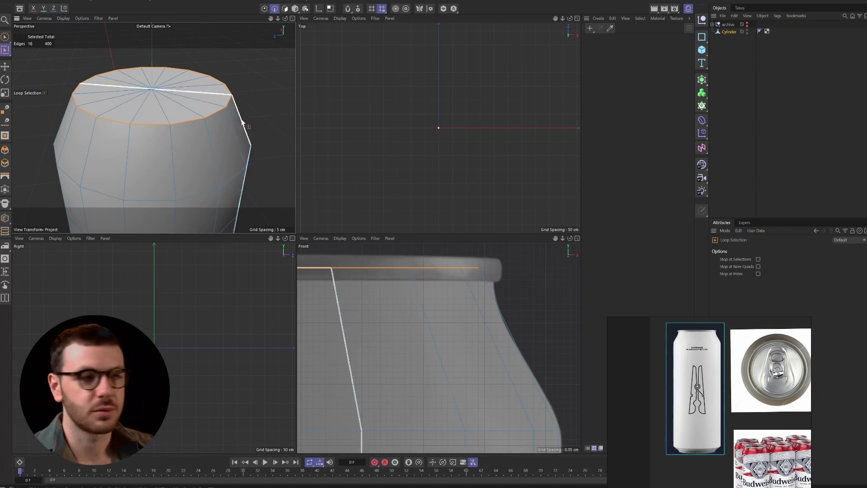
key(t)
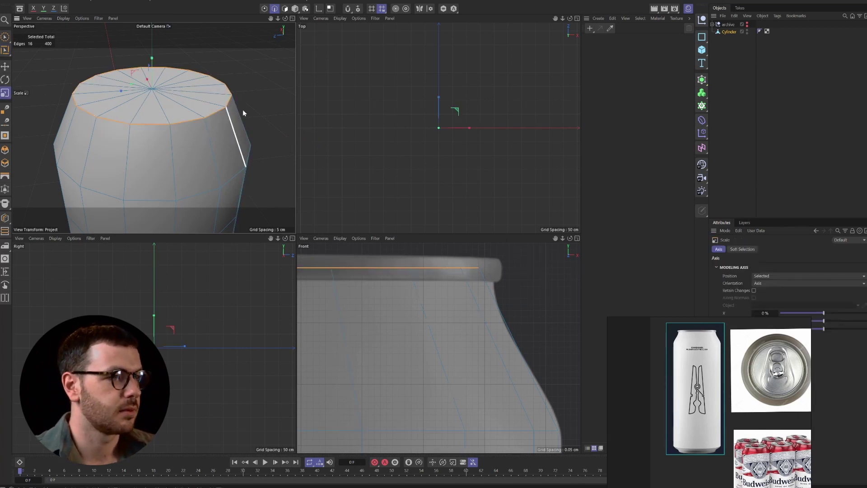
drag(244, 109, 254, 101)
key(e)
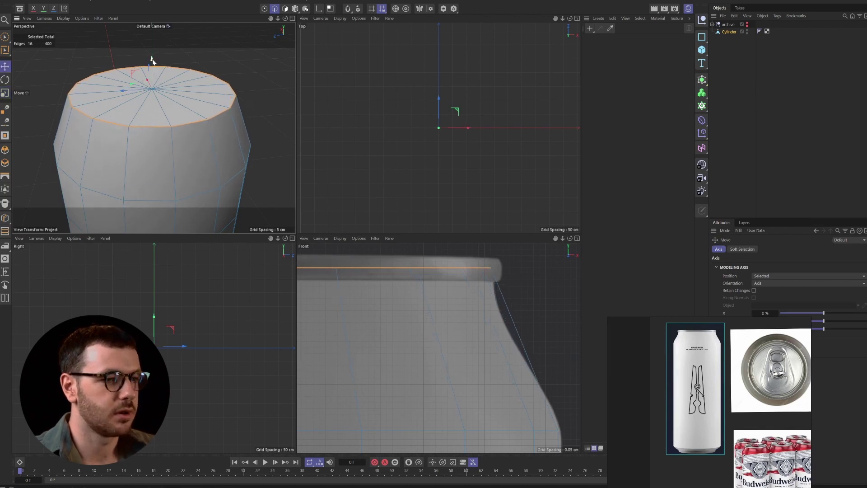
drag(152, 61, 153, 61)
Select all the top cap's polygons with a brush selection and move them up to the top of the rim in the can photo.
click(265, 8)
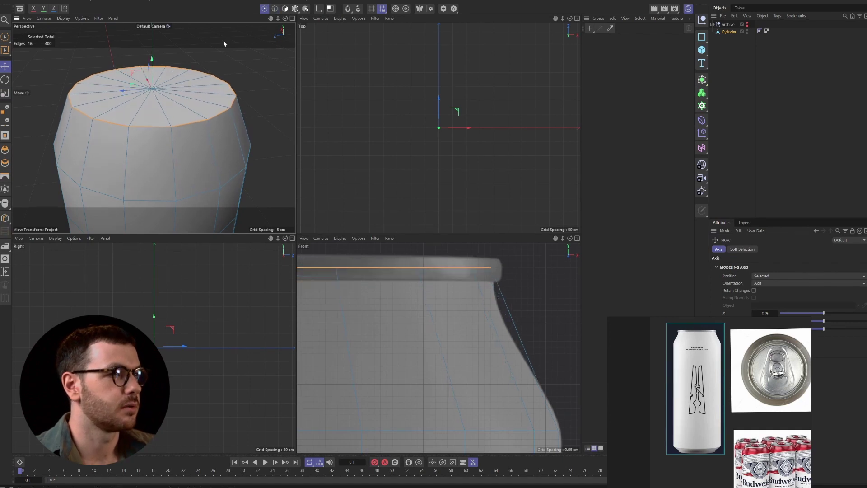
click(153, 90)
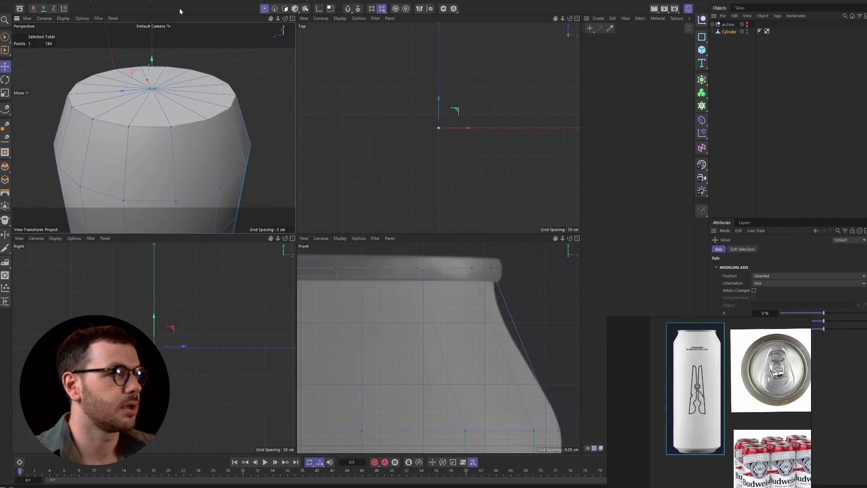
click(5, 38)
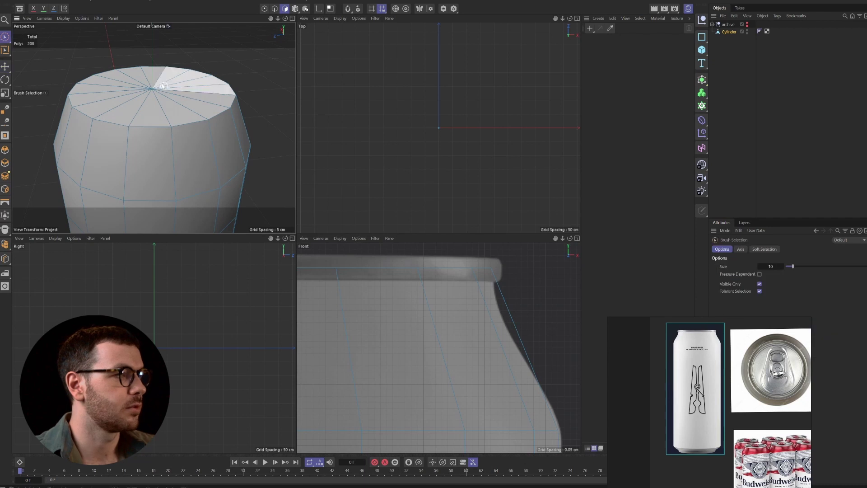
mouse_move(162, 86)
mouse_down()
mouse_move(198, 82)
mouse_move(173, 96)
mouse_move(151, 57)
mouse_up()
key(e)
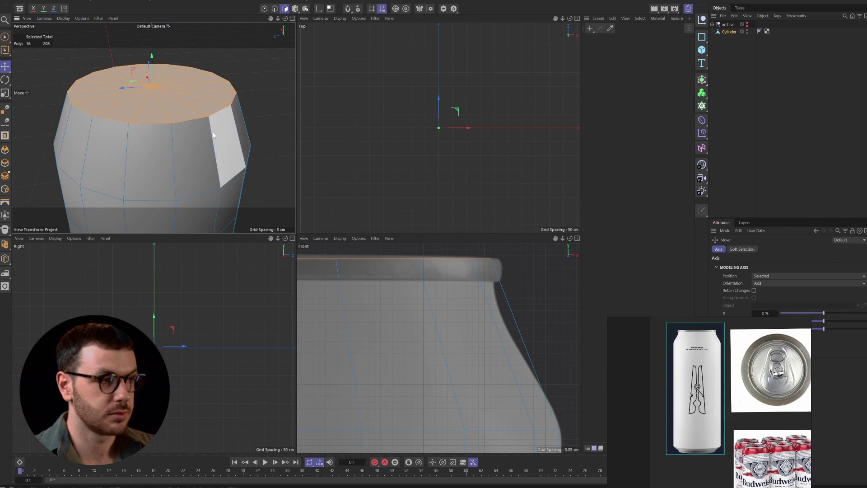
Cut a loop at about 14.16 % offset just below the top cap, near the underside of the rim in the photo.
key(k)
key(l)
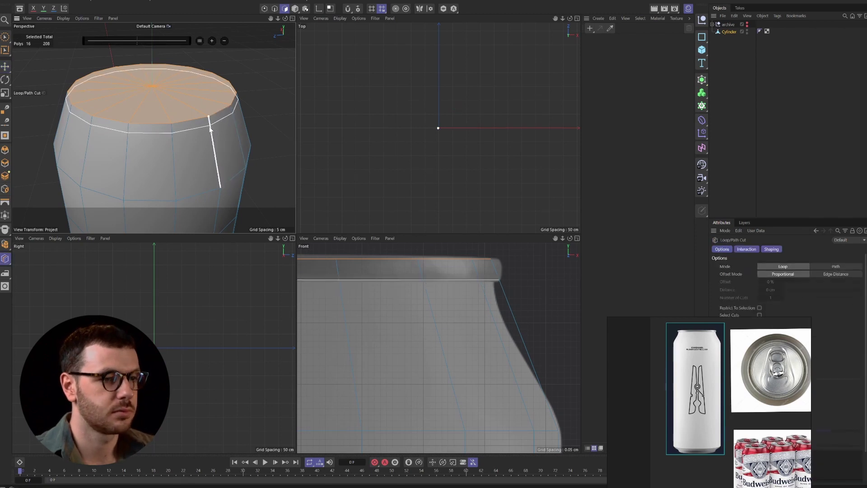
click(209, 129)
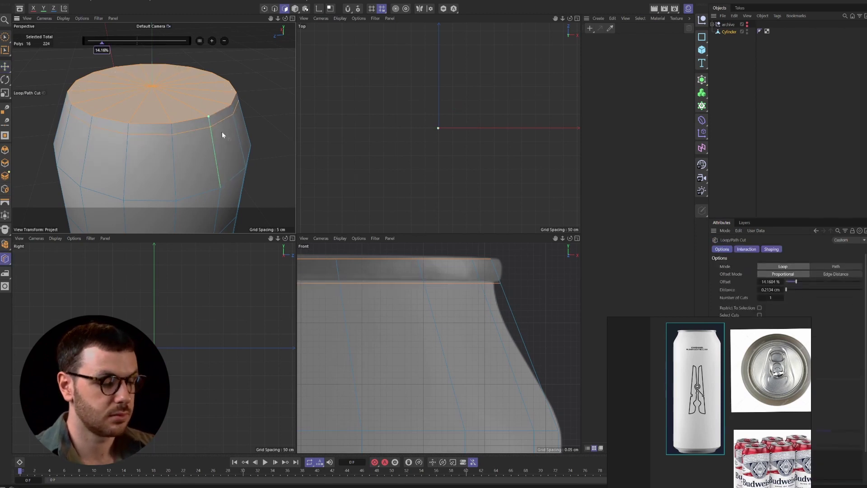
Select the new loop below the top cap with Loop Selection and scale it inward to the neck width in the photo.
key(u)
key(l)
key(Return)
key(Return)
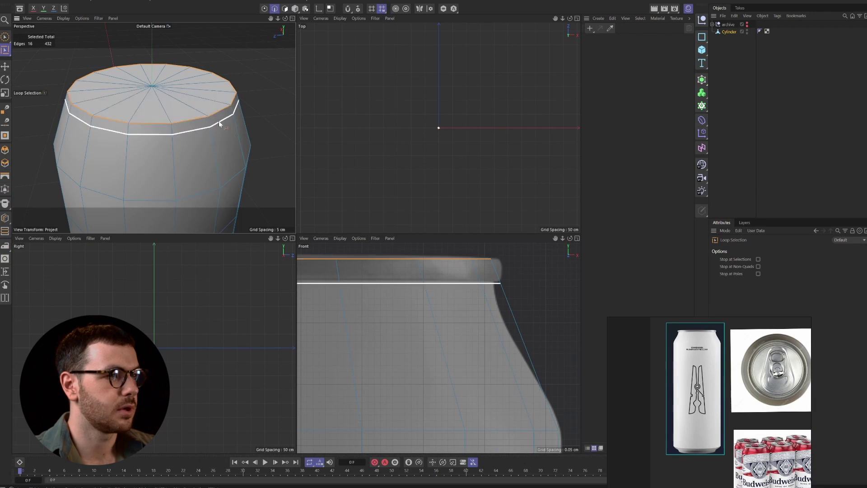
click(218, 120)
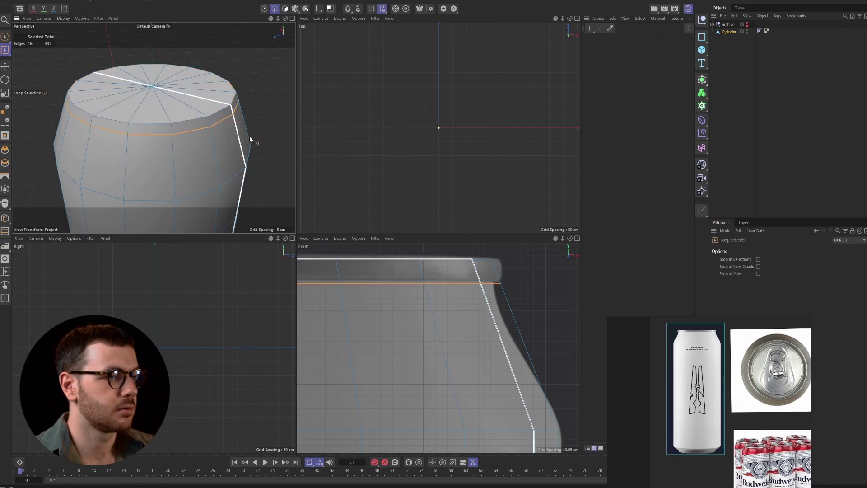
click(257, 100)
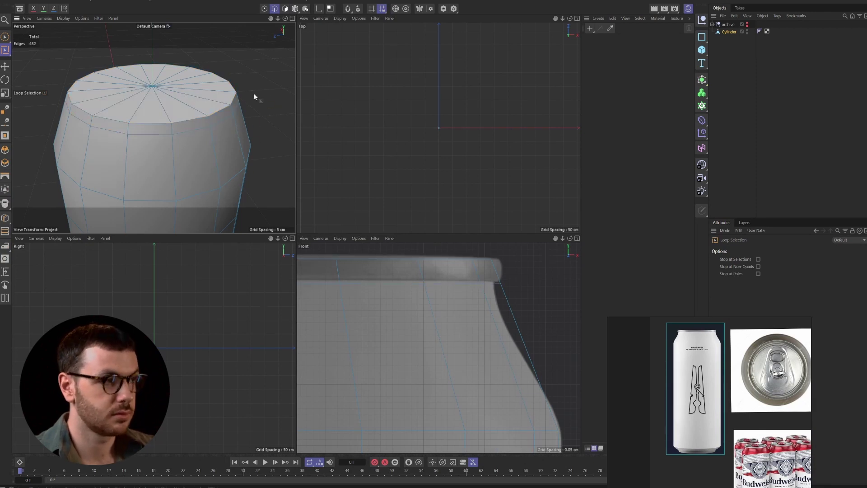
key(t)
key(u)
key(l)
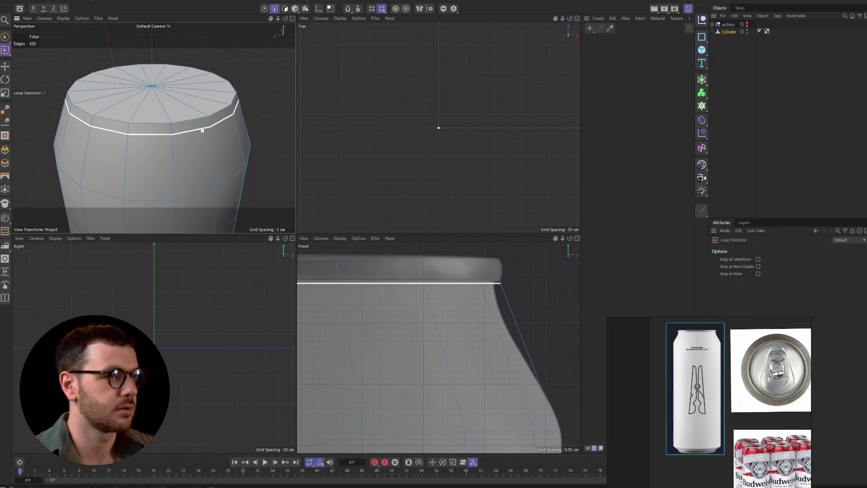
click(220, 123)
key(t)
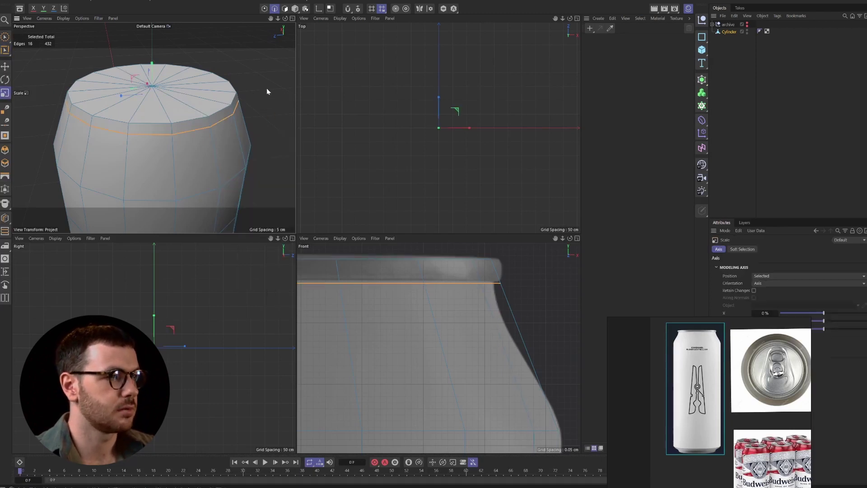
drag(264, 88, 259, 90)
Cut a loop at 50 % offset around the narrow rim band between the top cap and the neck loop.
key(k)
key(l)
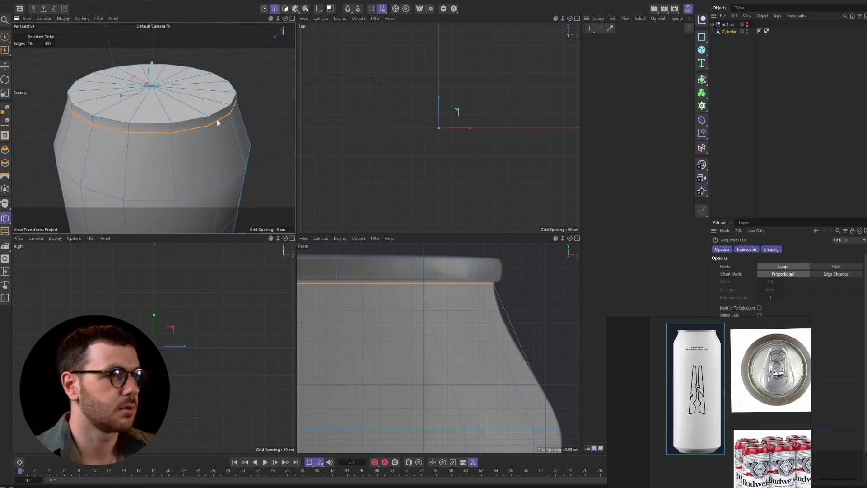
click(208, 121)
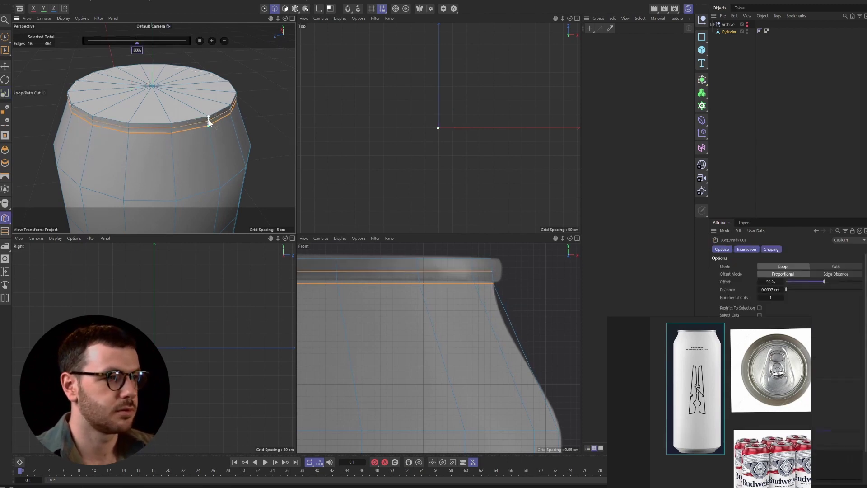
Select the rim band's middle loop and scale it outward to the outermost width of the rim in the photo.
scroll(210, 126, up, 2)
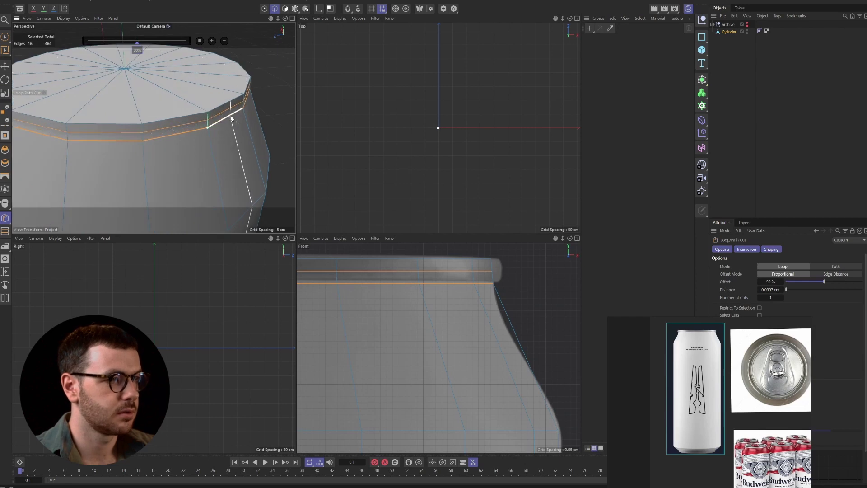
key(u)
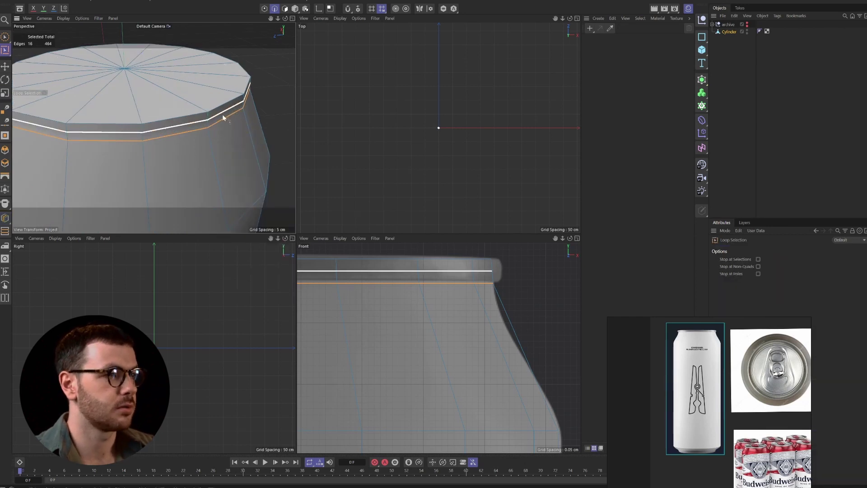
click(223, 115)
key(t)
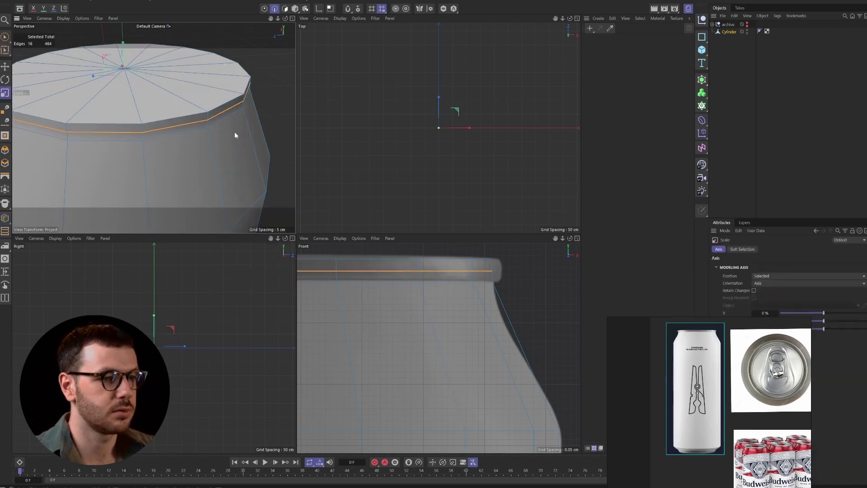
drag(235, 132, 243, 130)
scroll(507, 277, up, 3)
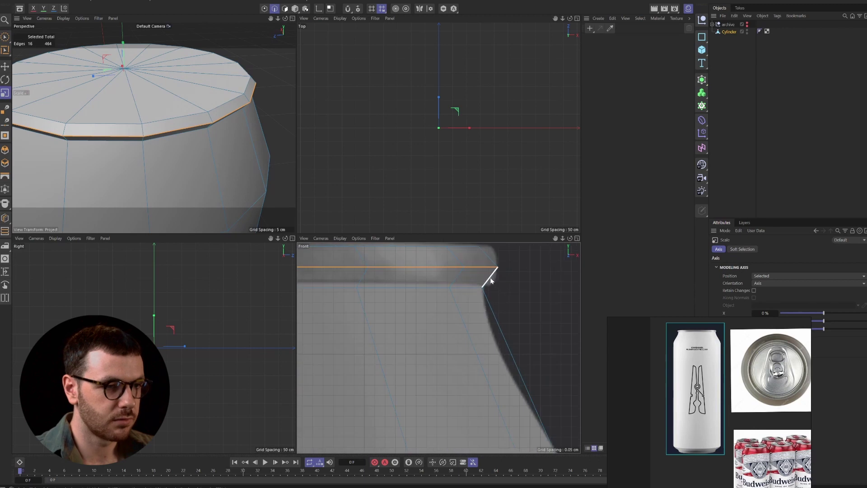
alt+middle_drag(489, 279, 484, 338)
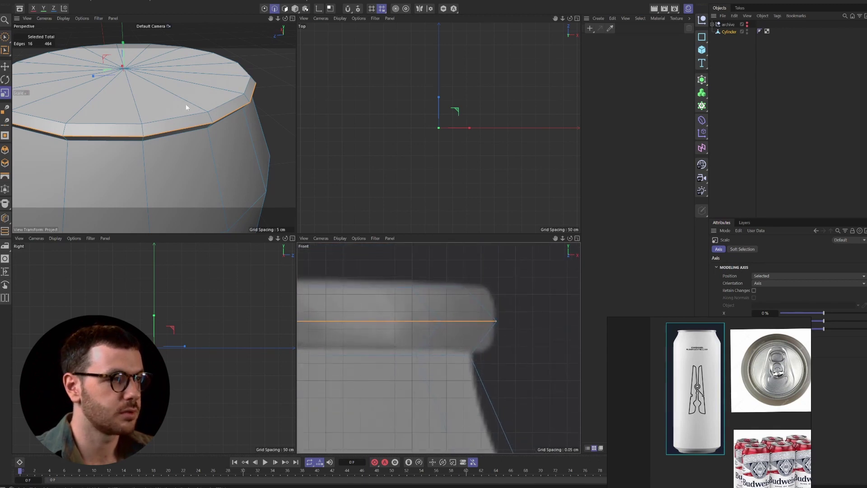
Cut two more loops around the rim, at 25 % offset above its middle loop and 75 % offset below it.
scroll(199, 115, up, 3)
key(m)
key(l)
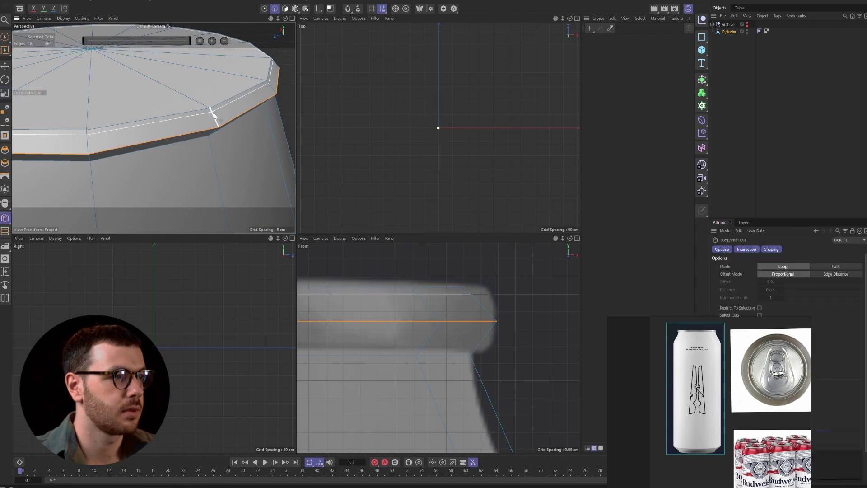
click(213, 114)
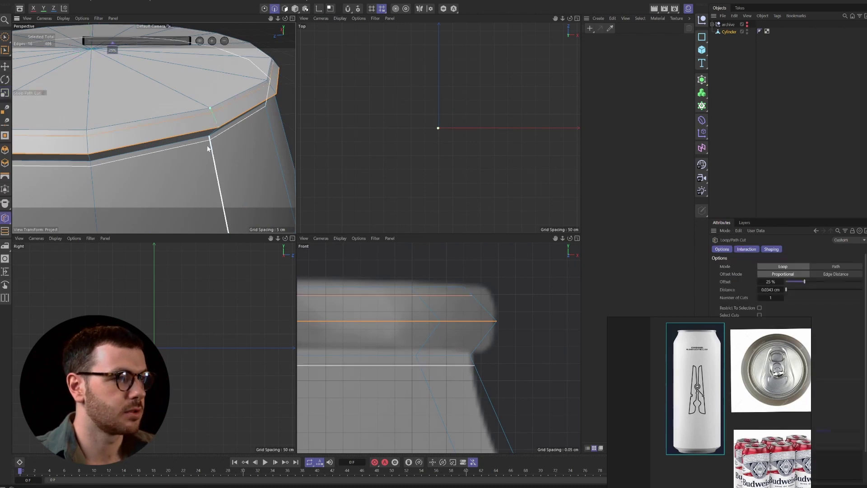
alt+drag(206, 129, 209, 136)
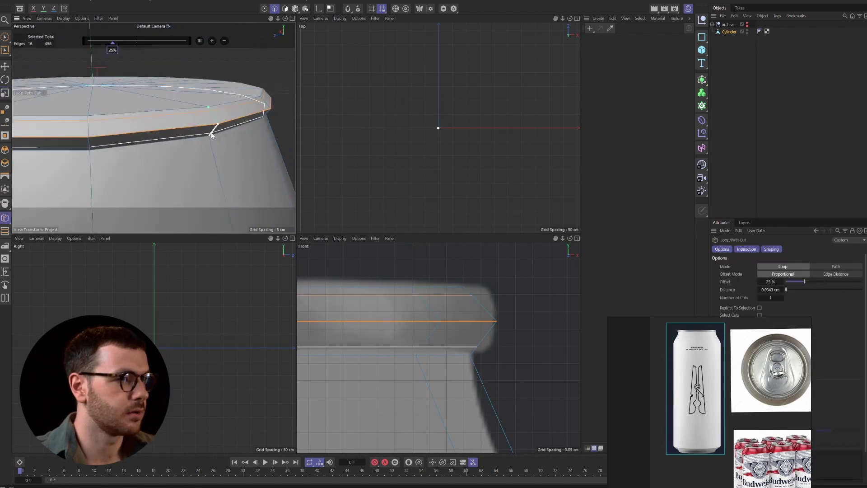
click(210, 132)
Select the rim's upper and lower support loops together and scale them outward to follow the rounded rim profile in the photo.
key(u)
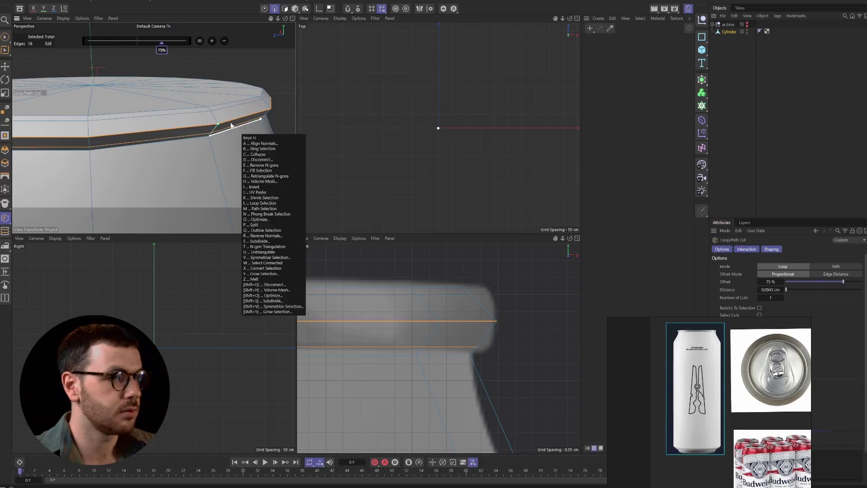
key(l)
click(199, 113)
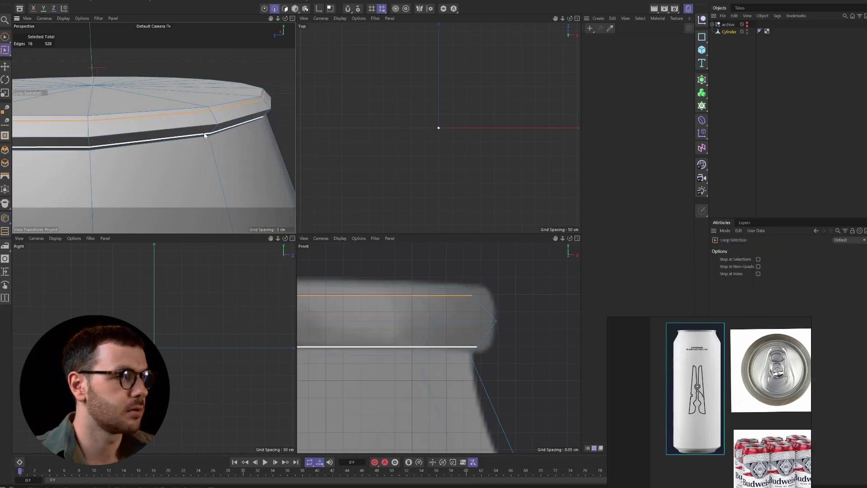
shift+click(207, 135)
key(t)
drag(246, 137, 254, 138)
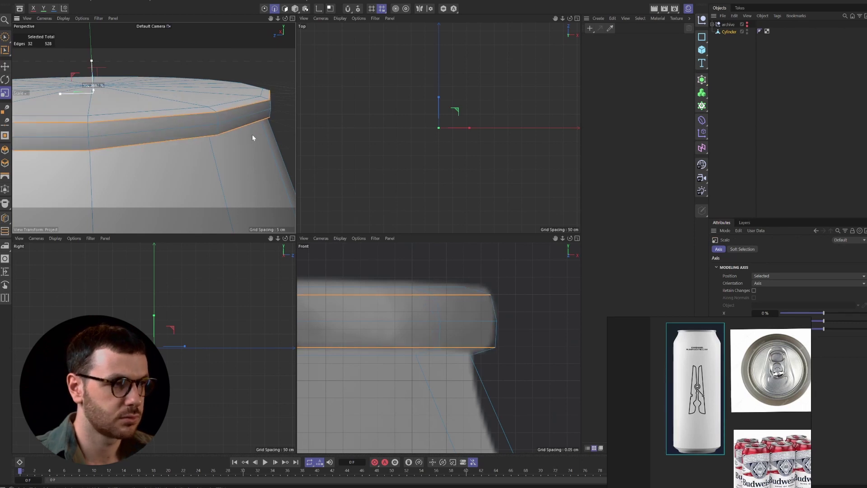
drag(252, 134, 252, 134)
Select only the rim's lower support loop and scale it inward slightly to refine the rim's underside.
key(u)
key(l)
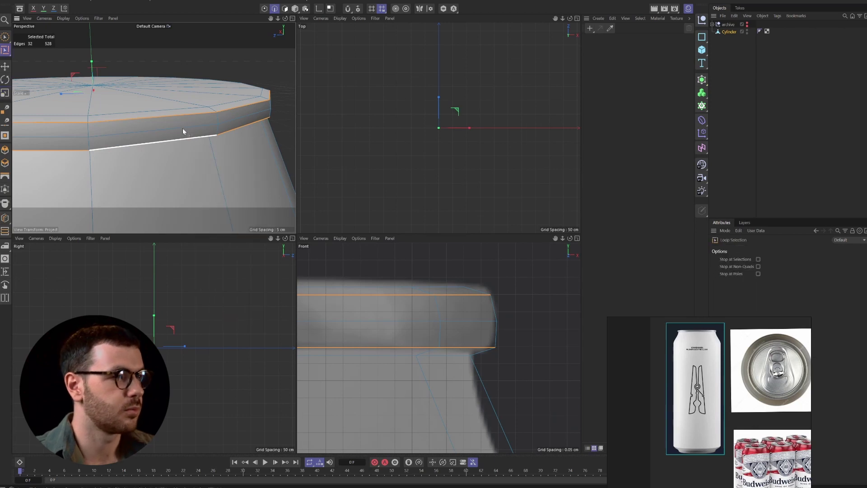
alt+drag(182, 128, 187, 113)
click(190, 140)
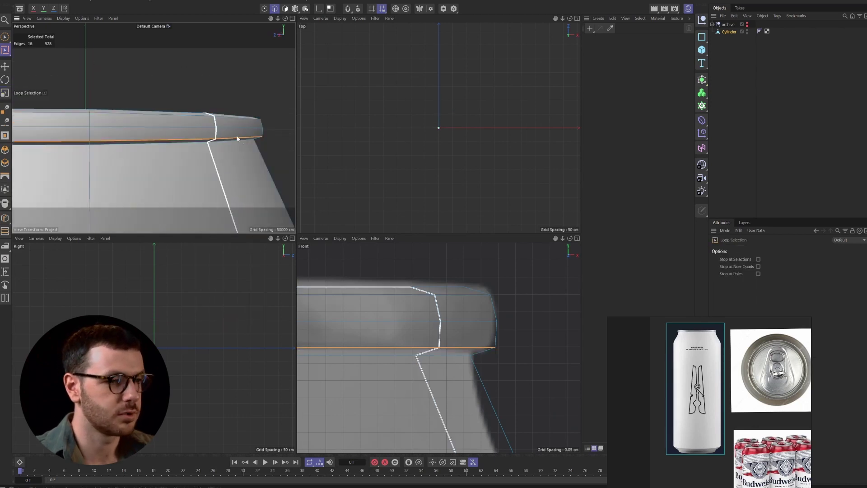
key(t)
drag(263, 135, 267, 133)
Add a Subdivision Surface, make the cylinder its child and deselect everything.
scroll(492, 294, down, 10)
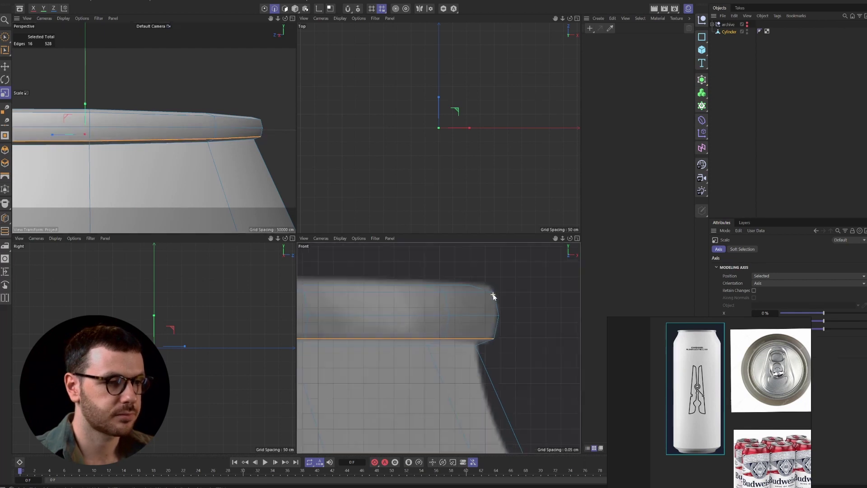
scroll(506, 284, down, 2)
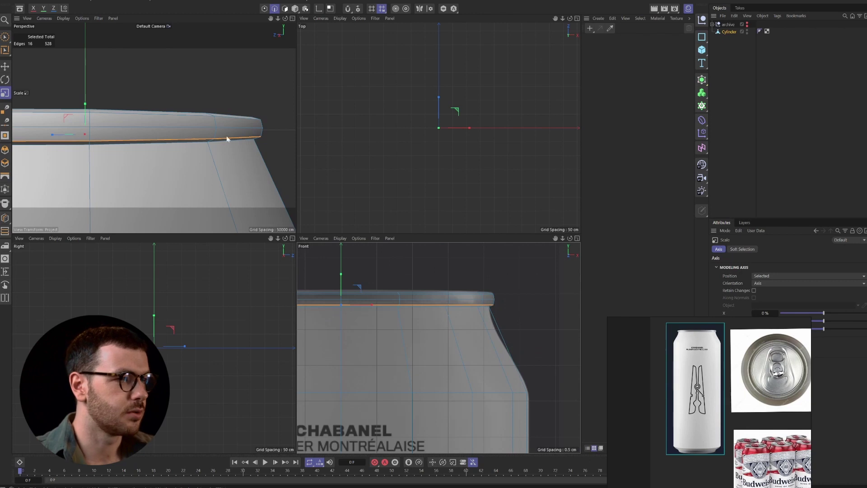
scroll(226, 136, down, 4)
scroll(223, 133, down, 2)
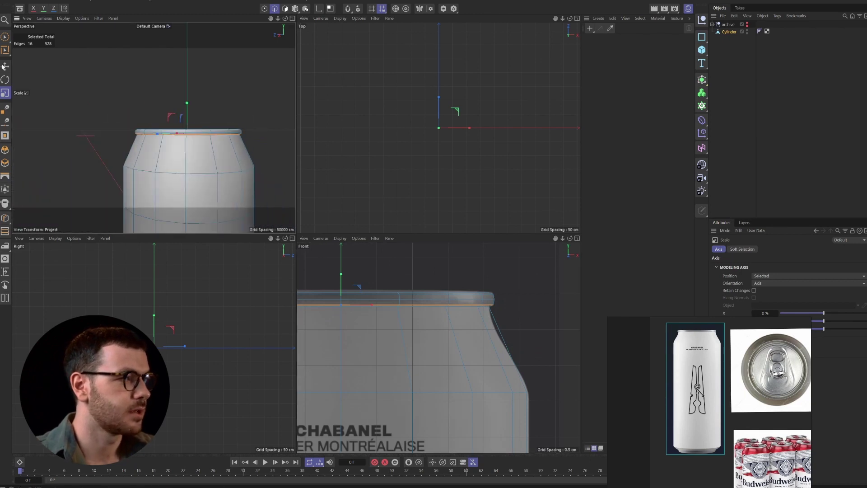
key(e)
click(729, 80)
key(shift+c)
text(sub)
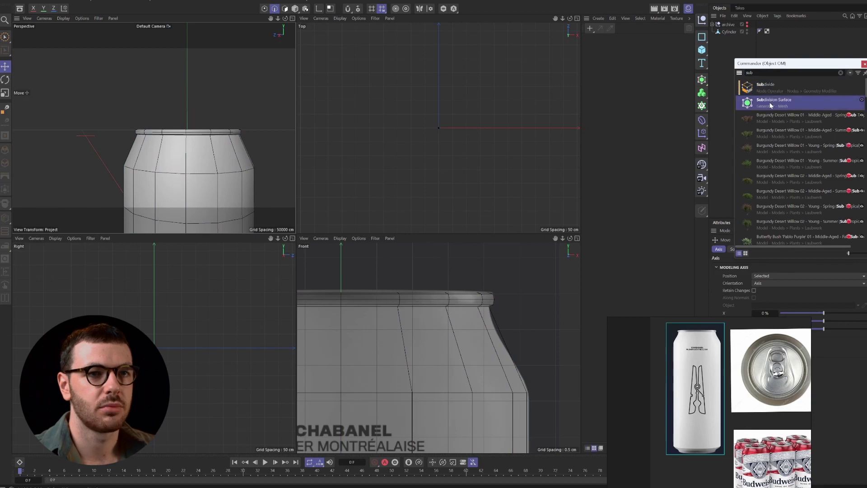
click(773, 101)
drag(730, 33, 734, 63)
click(727, 80)
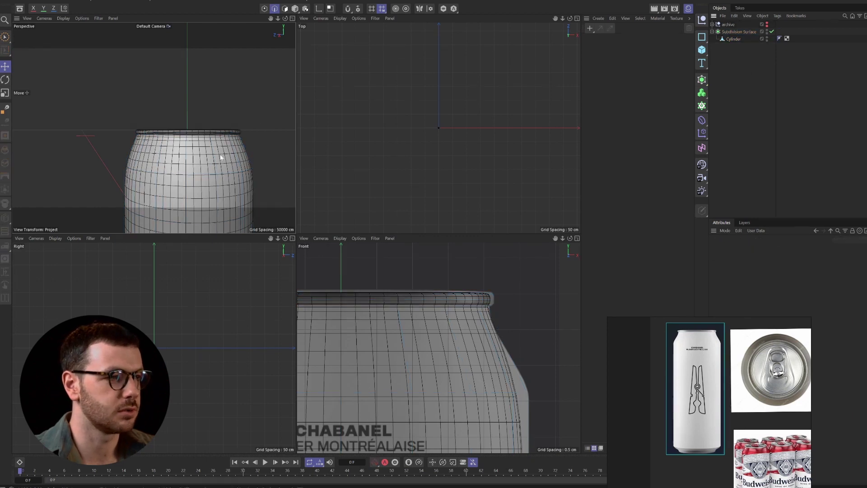
Switch the perspective view to shading without wireframe lines and examine the smoothed can's rim and shoulder against the photo.
scroll(237, 134, up, 5)
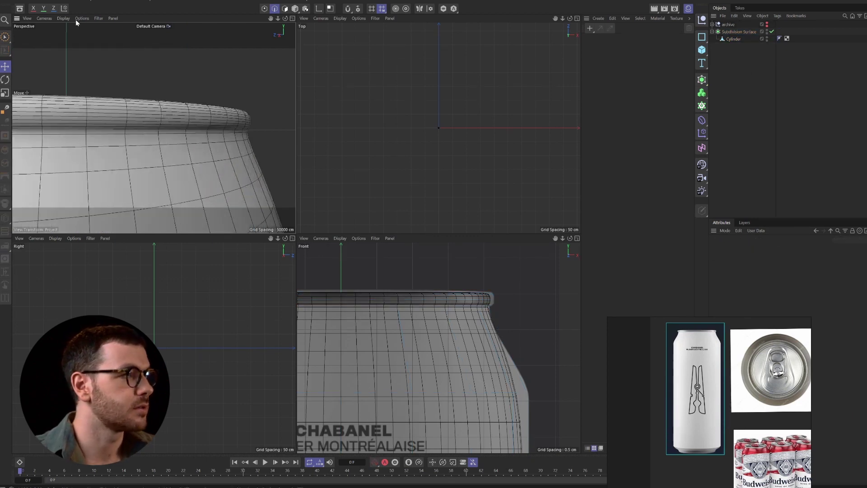
click(62, 18)
click(78, 40)
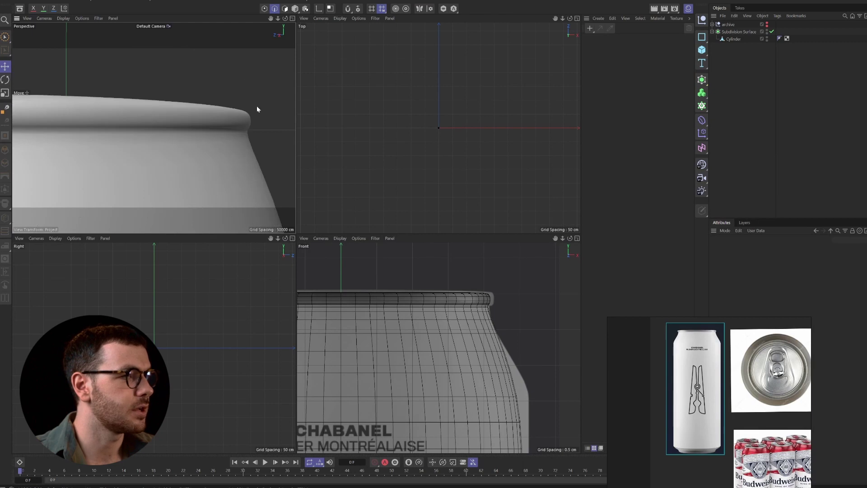
alt+drag(175, 126, 202, 168)
alt+right_drag(197, 164, 174, 181)
alt+drag(174, 180, 174, 136)
alt+right_drag(205, 192, 201, 177)
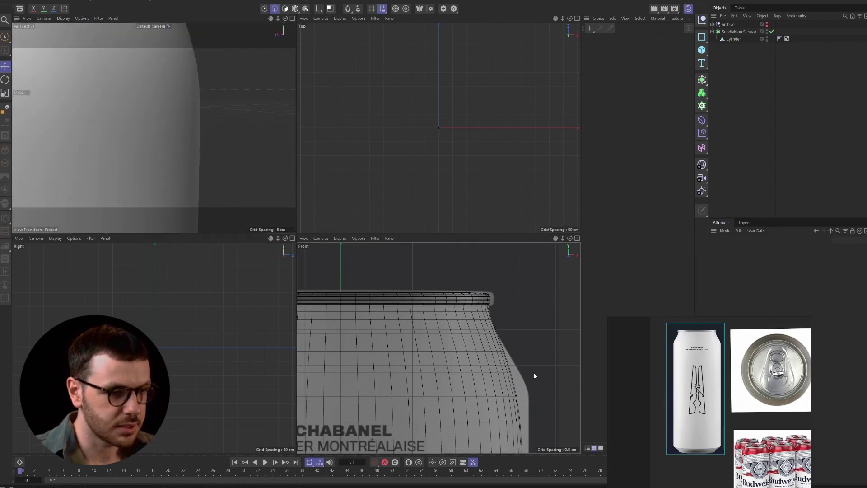
scroll(519, 393, up, 2)
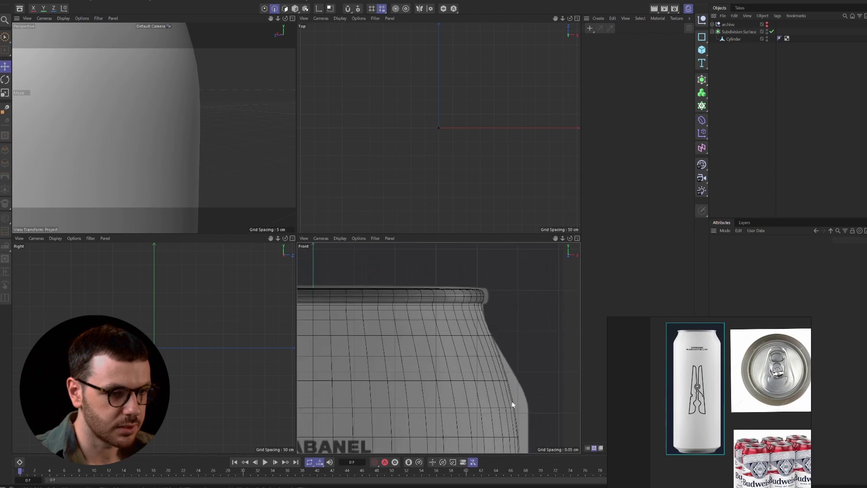
Disable the Subdivision Surface and cut an edge loop around the cylinder's sloped shoulder, about 33% of the way down from the rim.
click(772, 31)
click(737, 38)
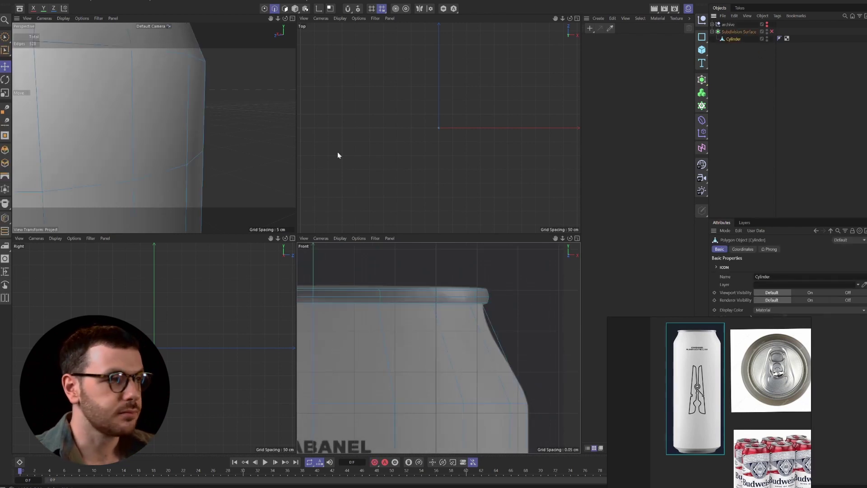
scroll(193, 128, down, 5)
scroll(503, 321, down, 2)
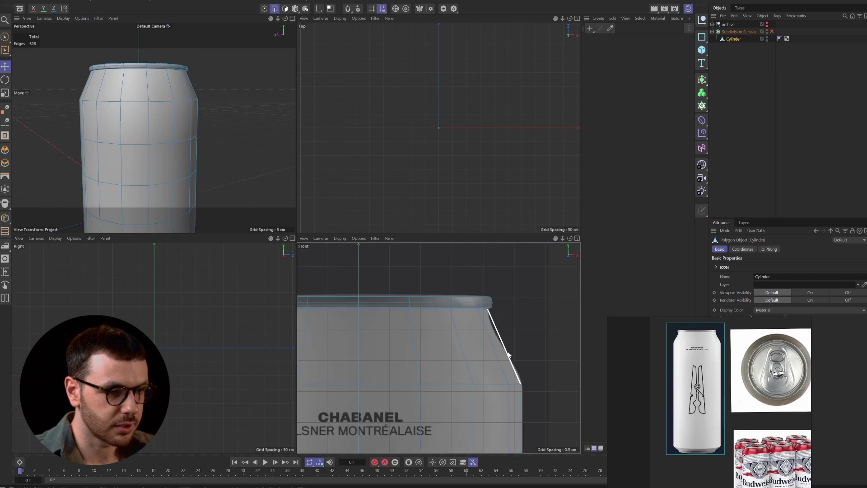
scroll(516, 383, up, 2)
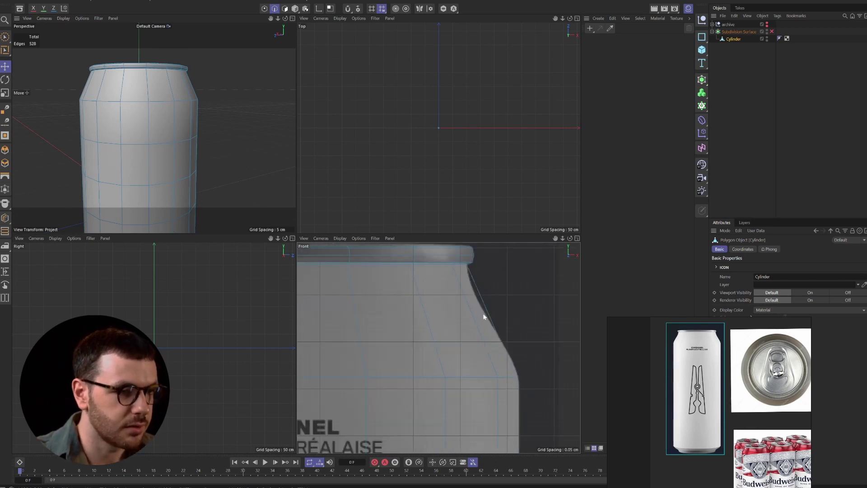
scroll(498, 297, down, 5)
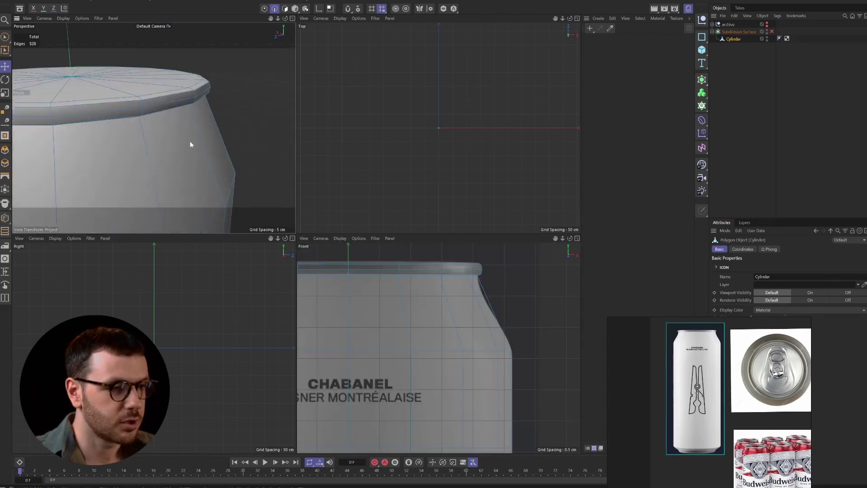
alt+drag(190, 141, 194, 146)
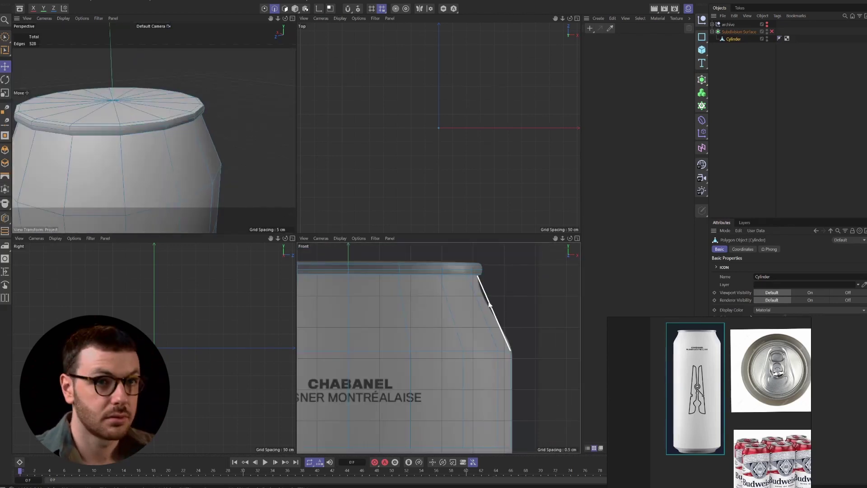
key(k)
key(l)
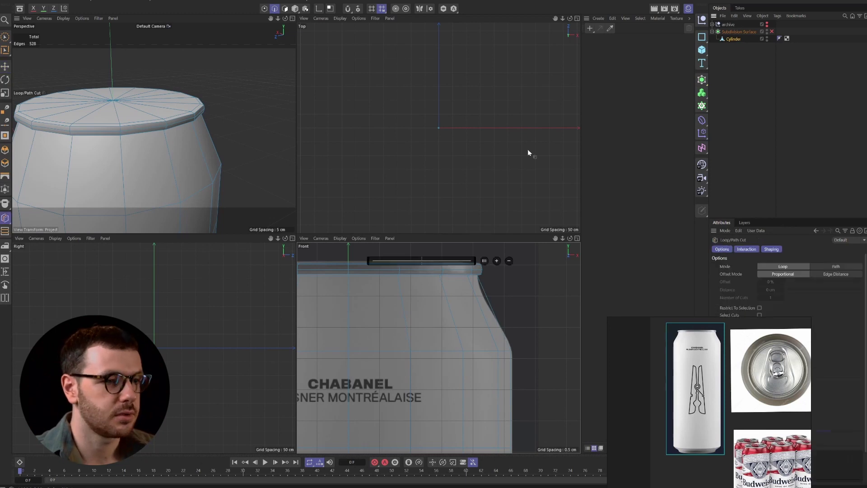
click(488, 303)
Select the new upper shoulder loop and scale it inward to follow the concave neck in the photo.
key(u)
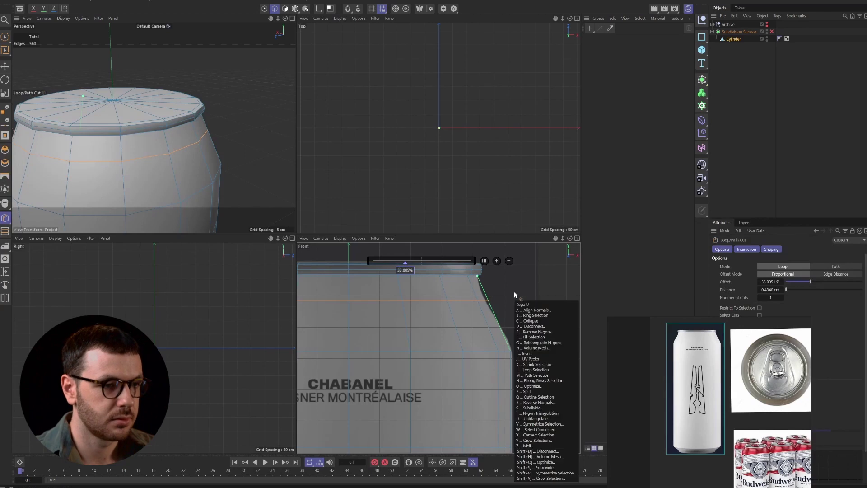
key(l)
click(521, 298)
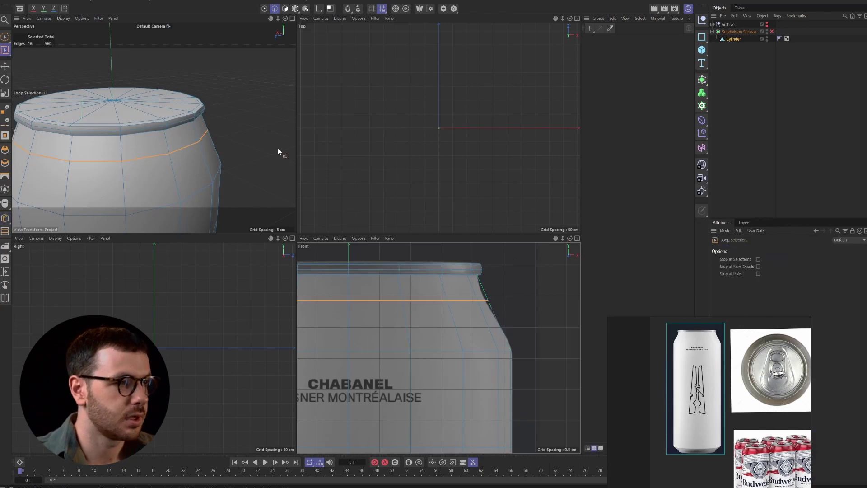
key(t)
drag(262, 116, 260, 121)
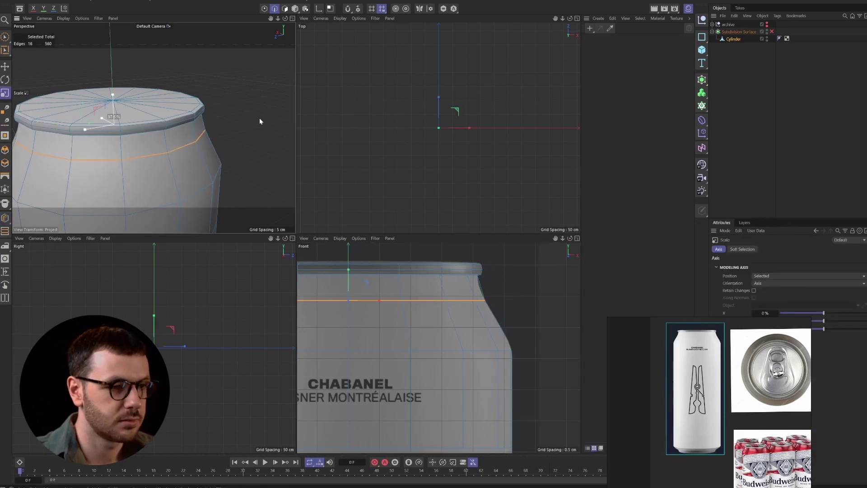
Cut another edge loop around the shoulder, just above where the slope meets the straight body.
key(k)
key(l)
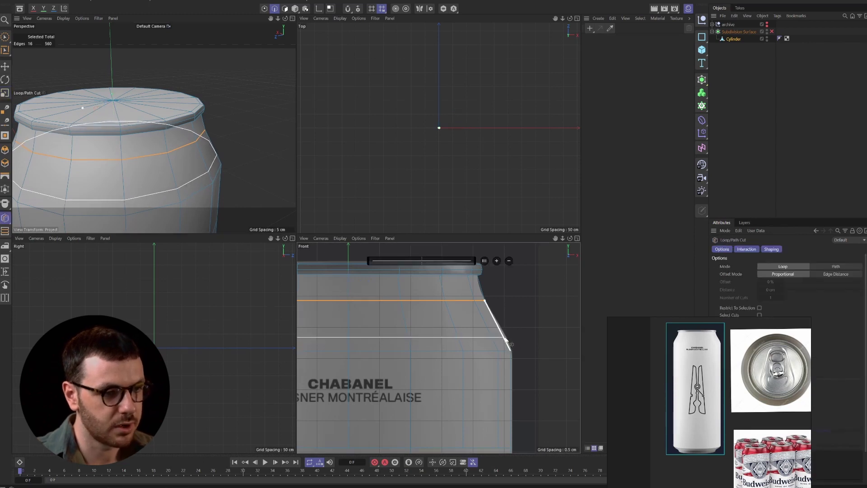
click(504, 337)
Select the lower shoulder loop and scale it outward slightly to round the transition into the body.
key(u)
key(l)
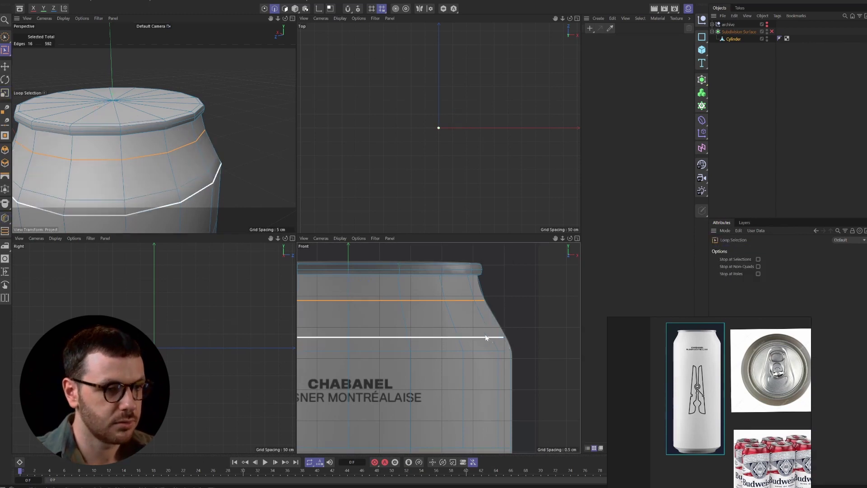
click(486, 337)
key(t)
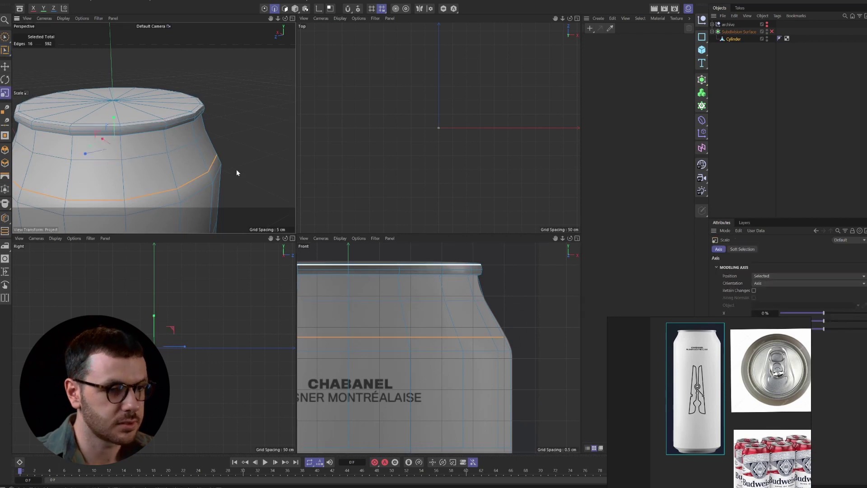
drag(247, 169, 246, 171)
Re-enable the Subdivision Surface, deselect everything and compare the smoothed can's outline with the photo.
click(771, 31)
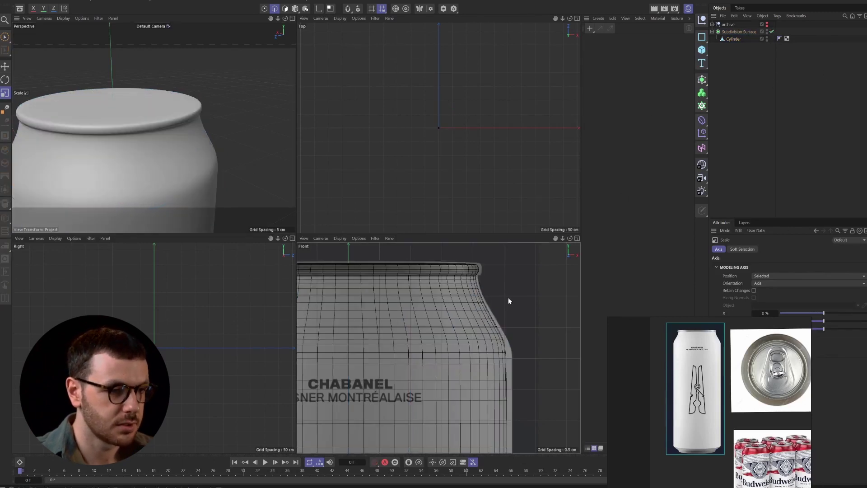
scroll(507, 299, down, 4)
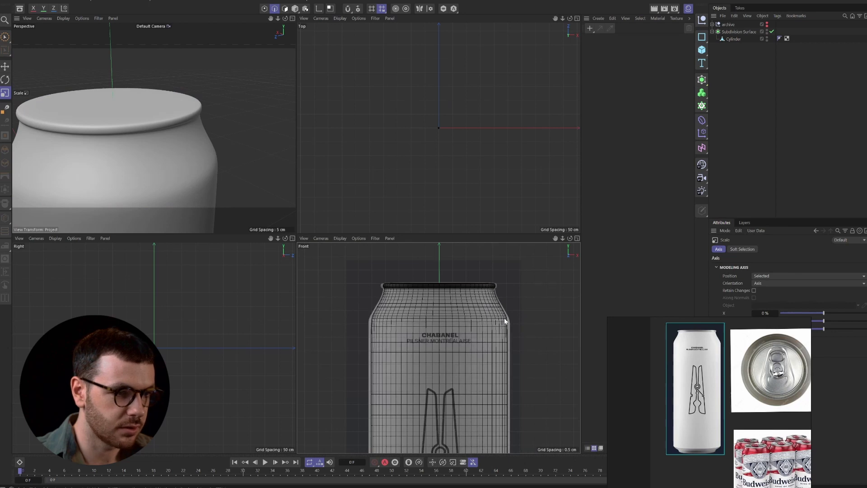
scroll(497, 318, down, 5)
scroll(450, 334, up, 10)
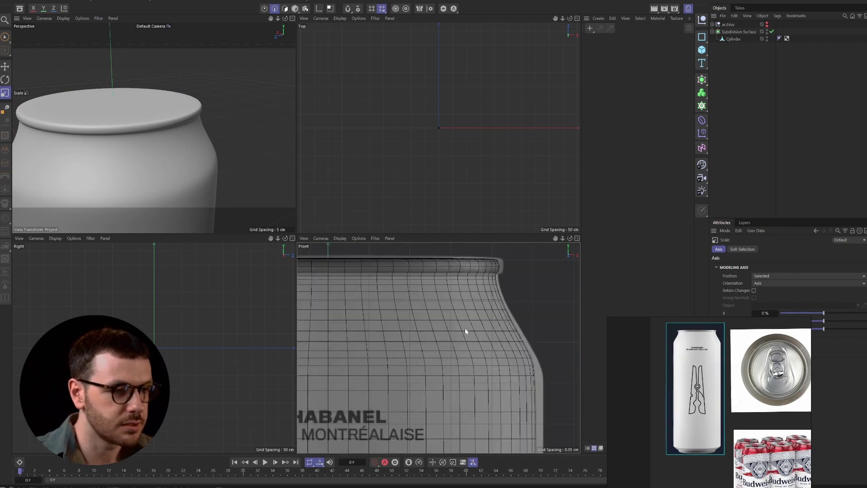
click(464, 323)
click(742, 113)
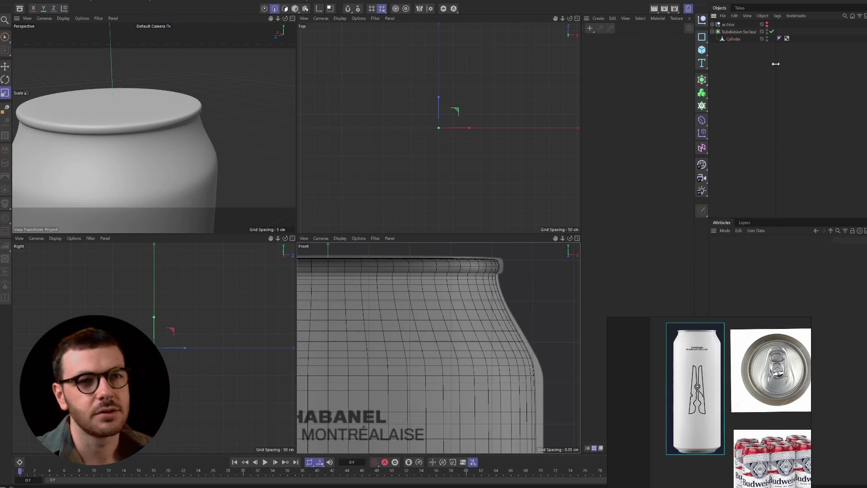
Select all of the cylinder's edges and scale them to about 103% on X and Z only, so the smoothed body fills the photo's width.
click(733, 39)
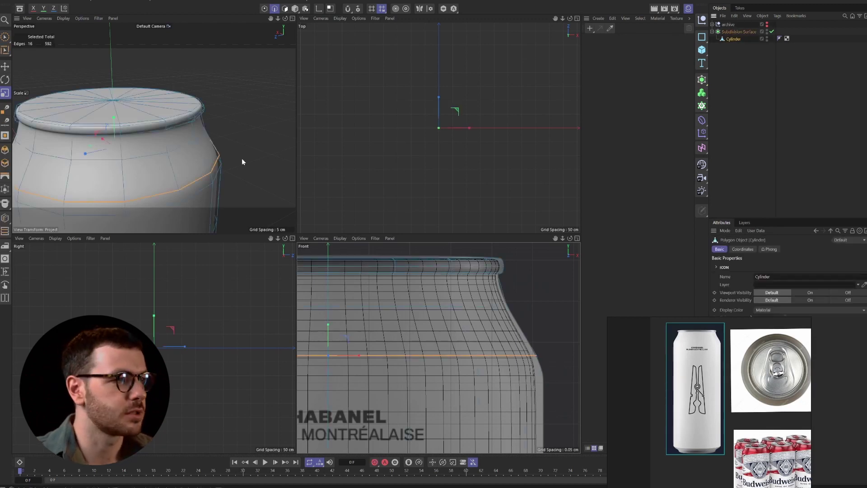
click(257, 121)
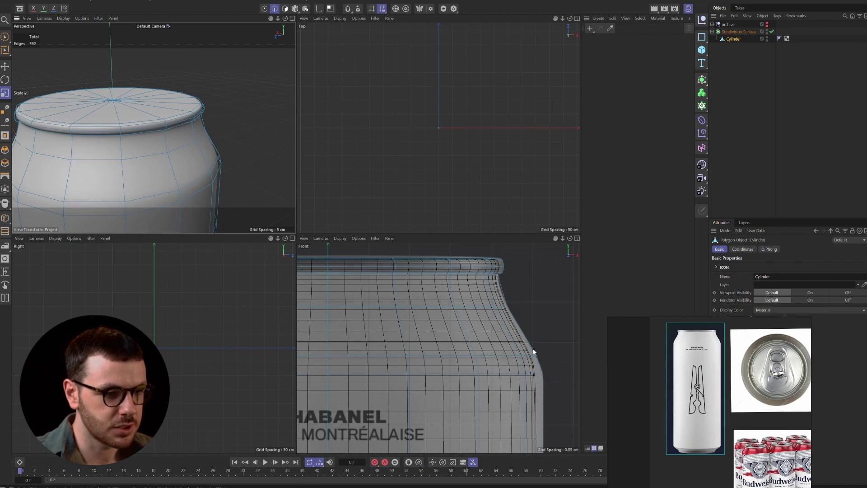
scroll(524, 298, down, 3)
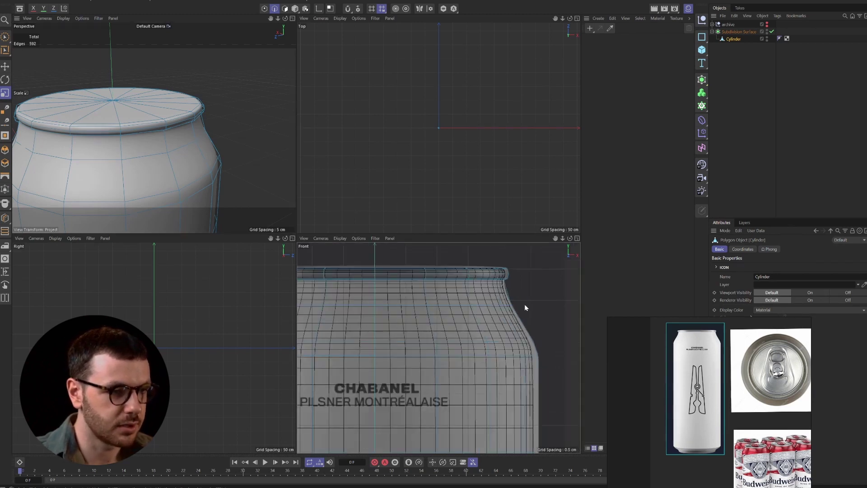
key(ctrl+a)
alt+drag(272, 170, 189, 156)
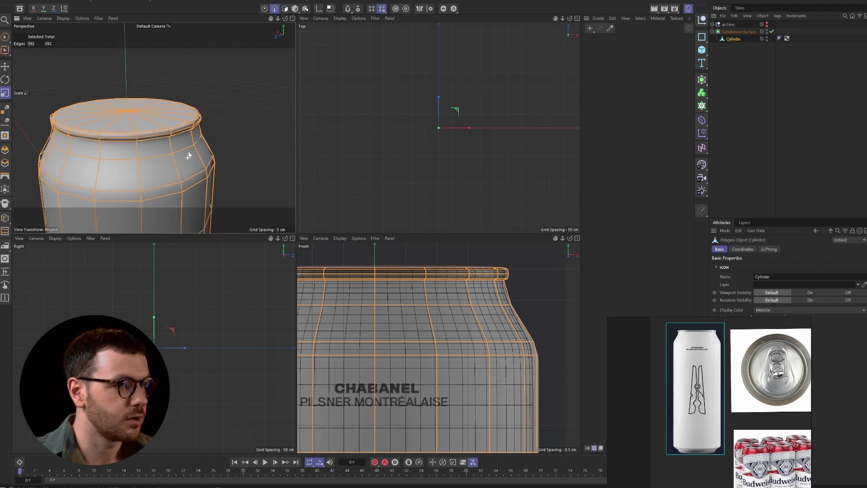
scroll(188, 156, down, 10)
alt+drag(158, 185, 158, 216)
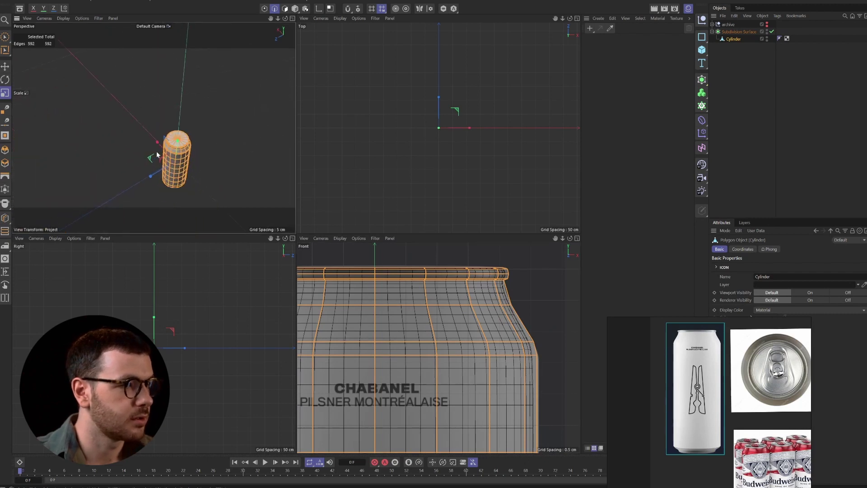
scroll(157, 154, up, 4)
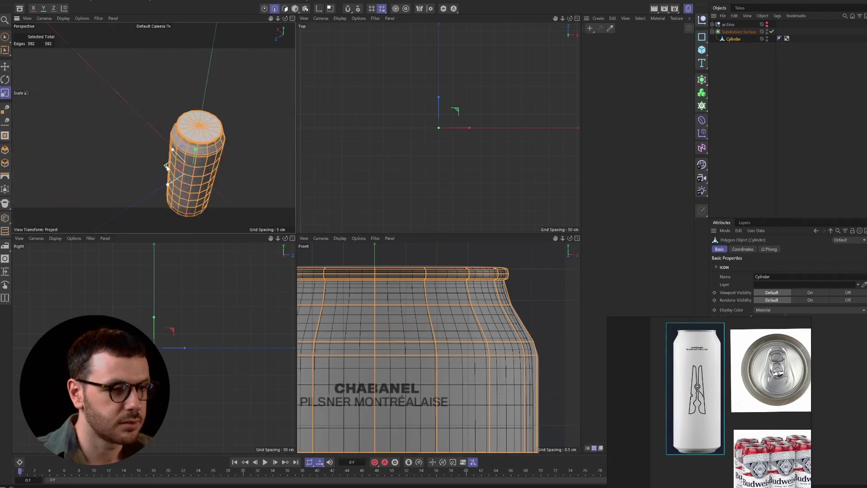
drag(166, 168, 180, 164)
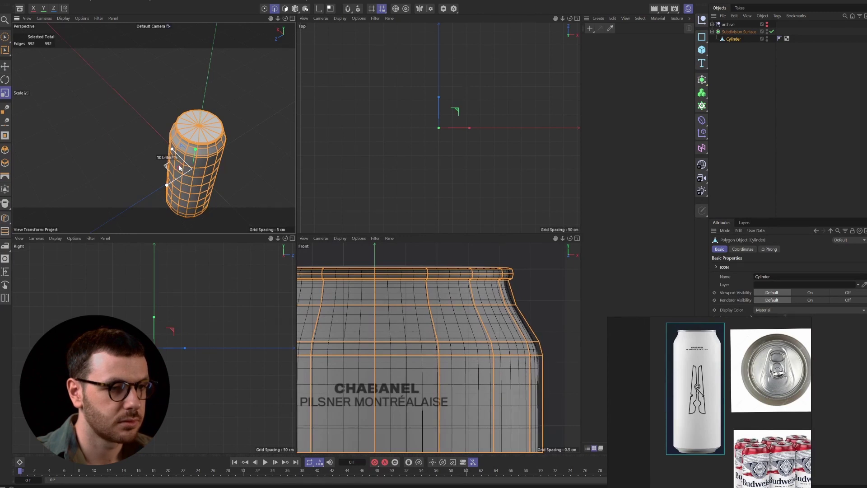
click(816, 106)
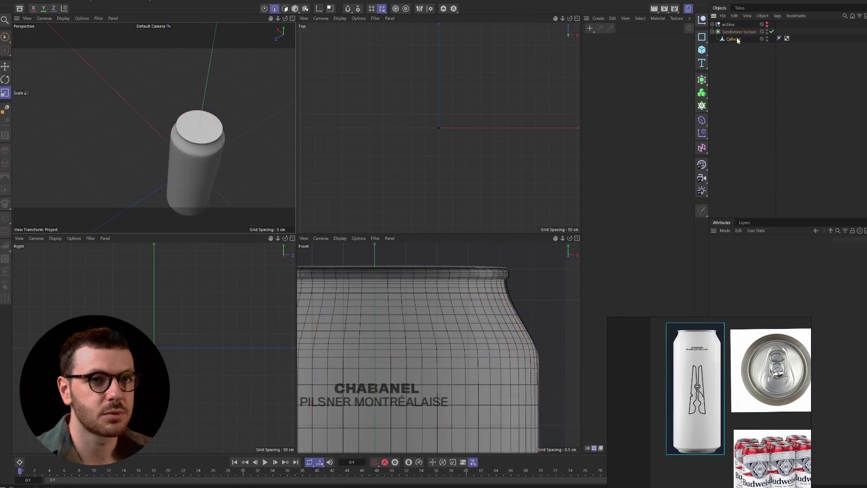
Select the cylinder's upper shoulder loop, scale it inward slightly to fit the neck in the photo, and deselect the object.
click(738, 39)
scroll(497, 306, up, 2)
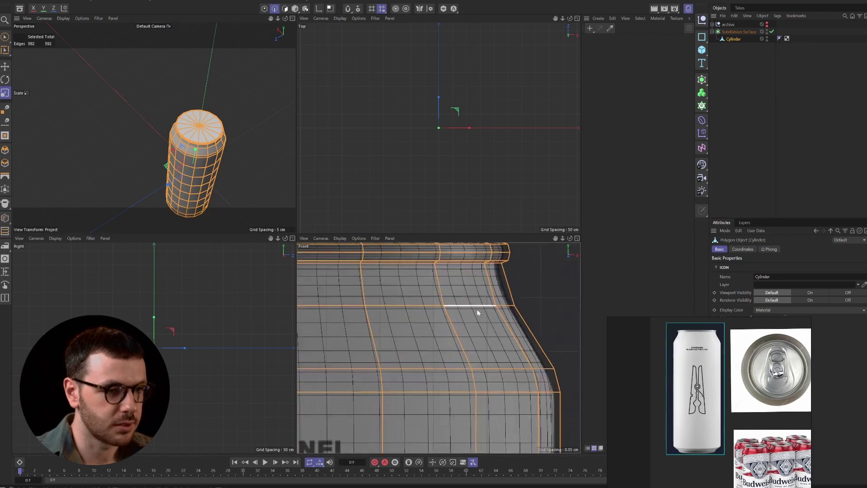
scroll(526, 319, up, 1)
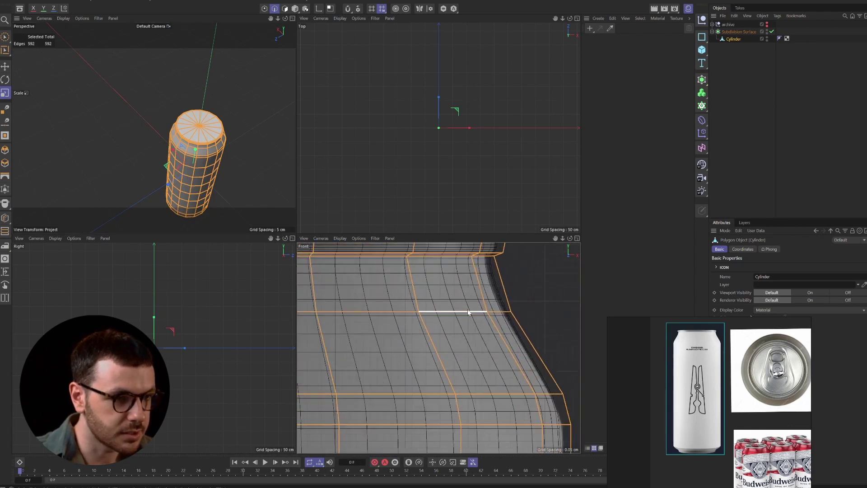
key(u)
key(l)
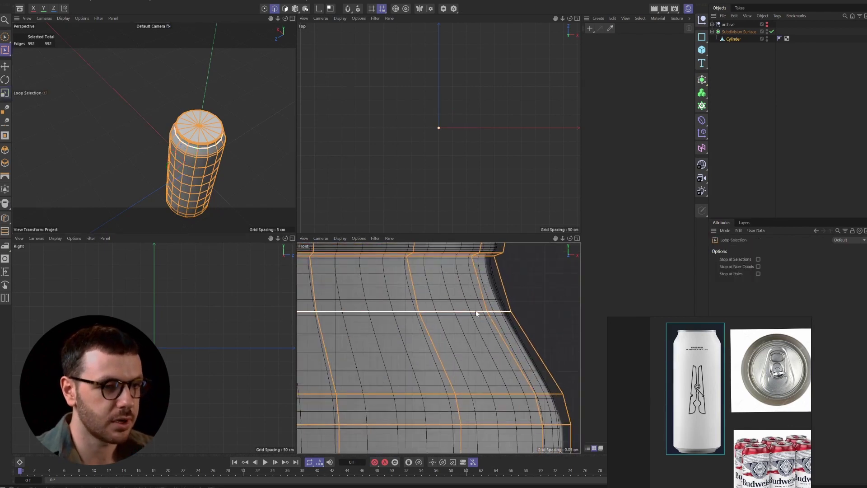
click(476, 312)
key(t)
drag(534, 278, 532, 275)
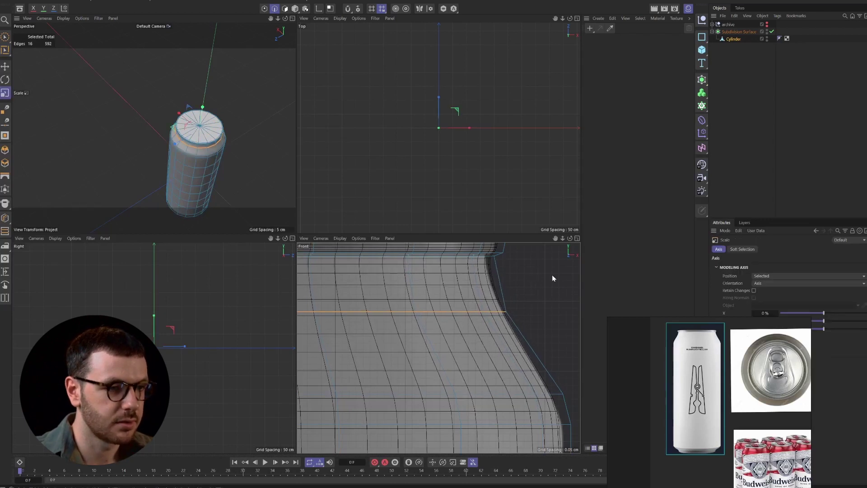
click(781, 141)
Turn off the Subdivision Surface, loop-cut the cylinder just above and just below its lower body edge, and turn smoothing back on to check the corner.
scroll(474, 310, down, 8)
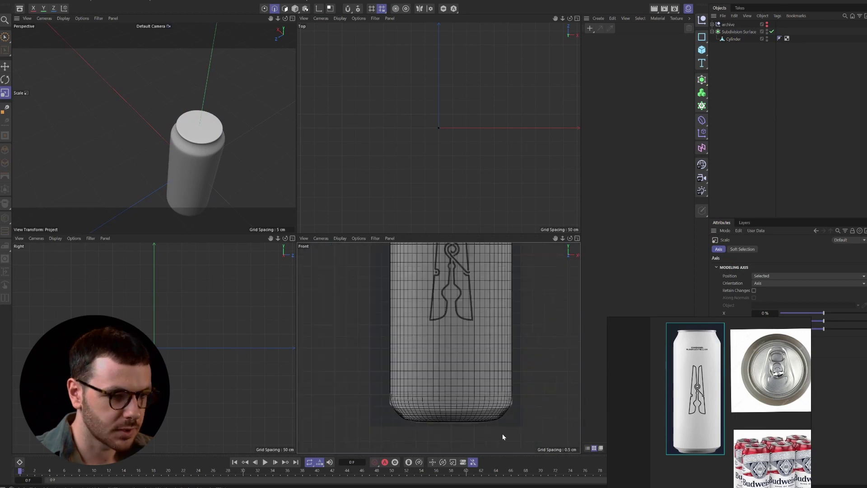
scroll(503, 436, up, 6)
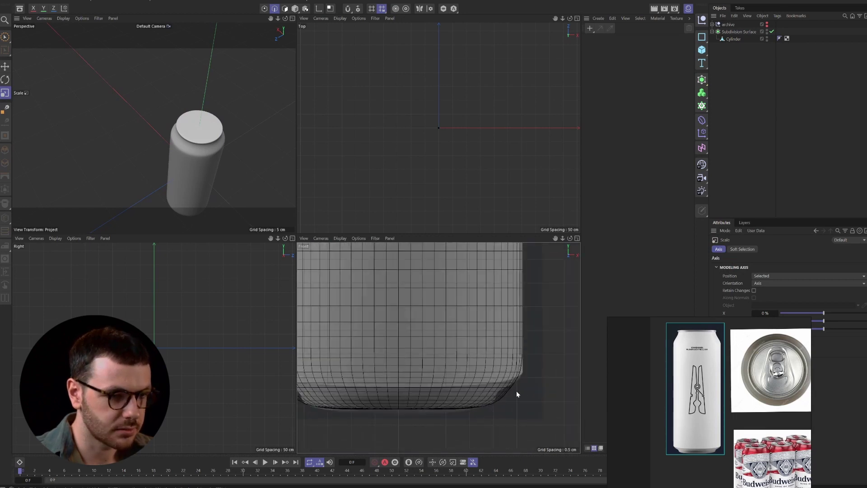
scroll(517, 394, up, 3)
scroll(548, 350, up, 2)
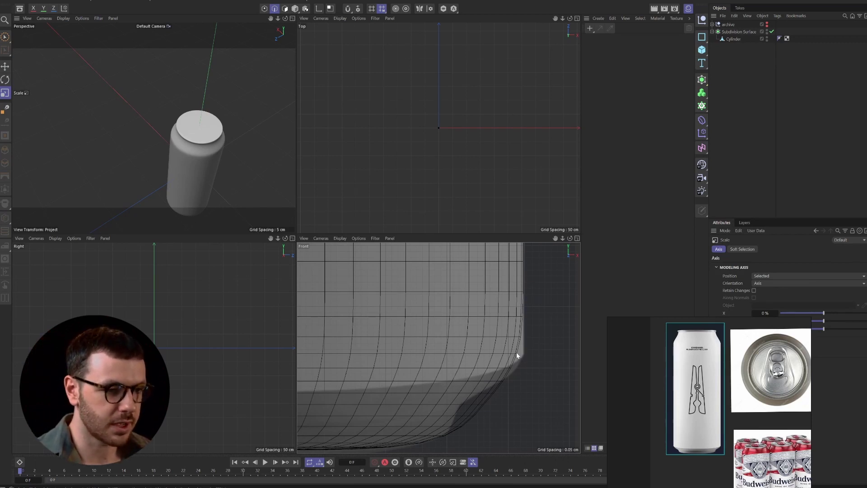
scroll(514, 358, up, 3)
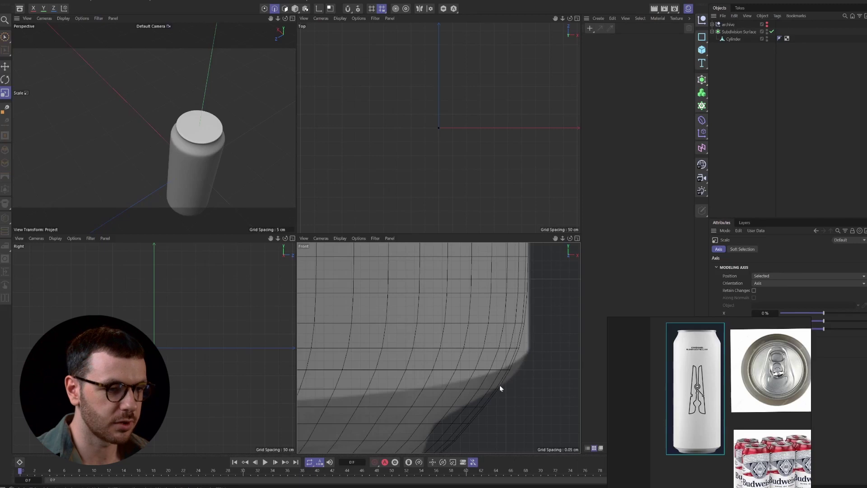
click(772, 33)
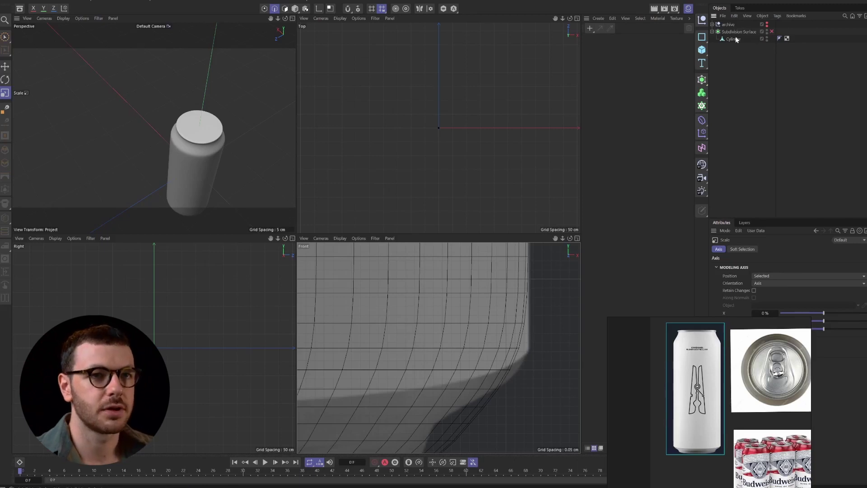
click(733, 39)
scroll(505, 319, down, 1)
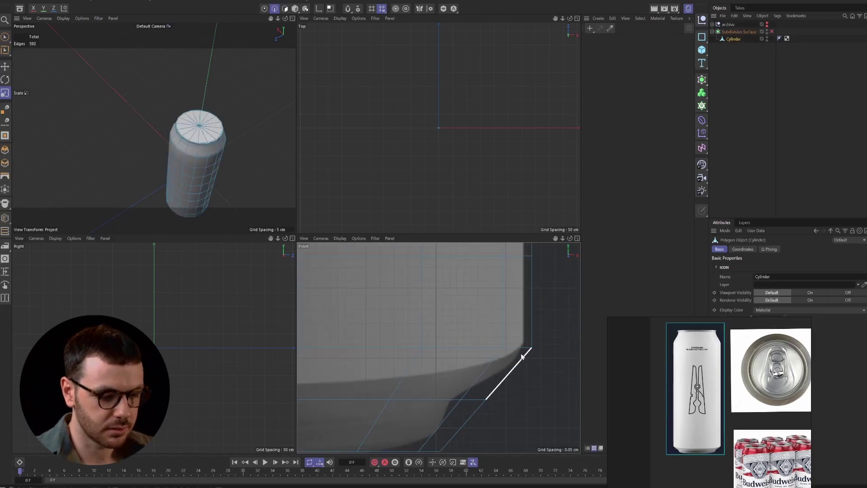
key(k)
key(l)
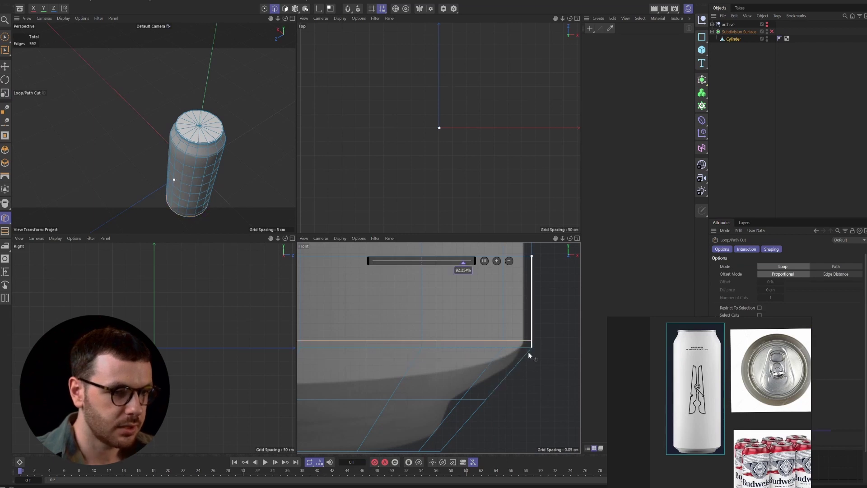
click(525, 355)
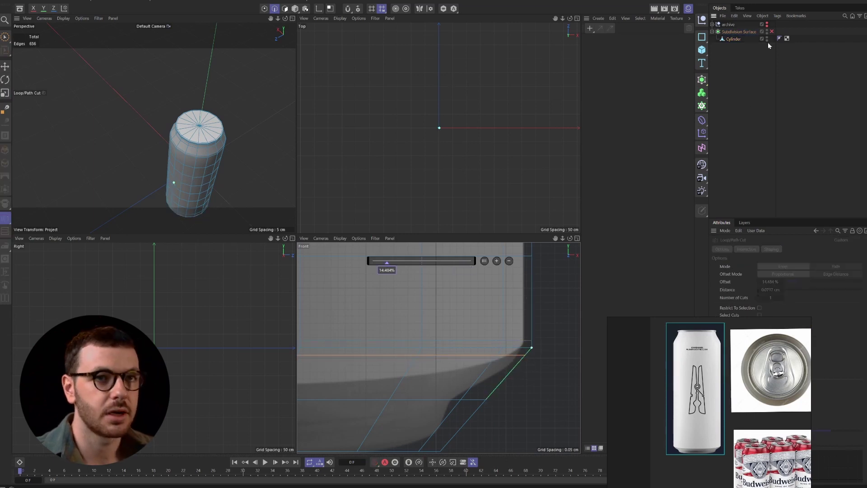
click(772, 31)
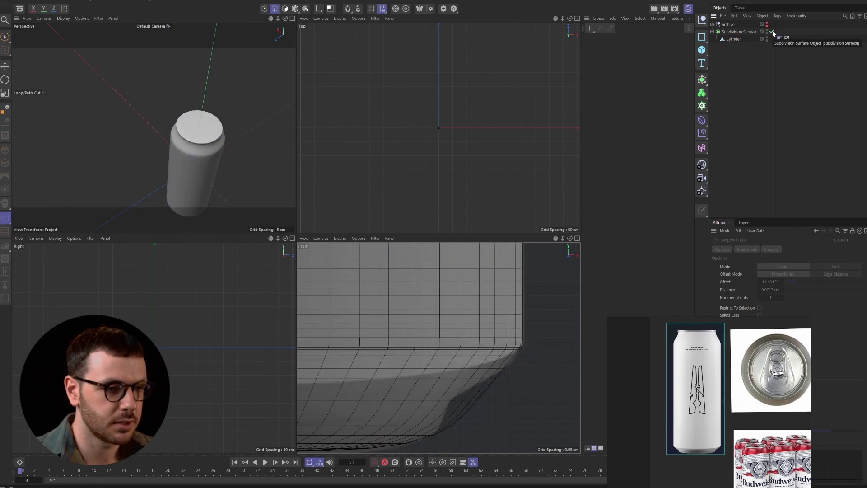
With the Subdivision Surface off, select the middle loop of the base taper and scale it inward to the photo's inset foot.
click(771, 31)
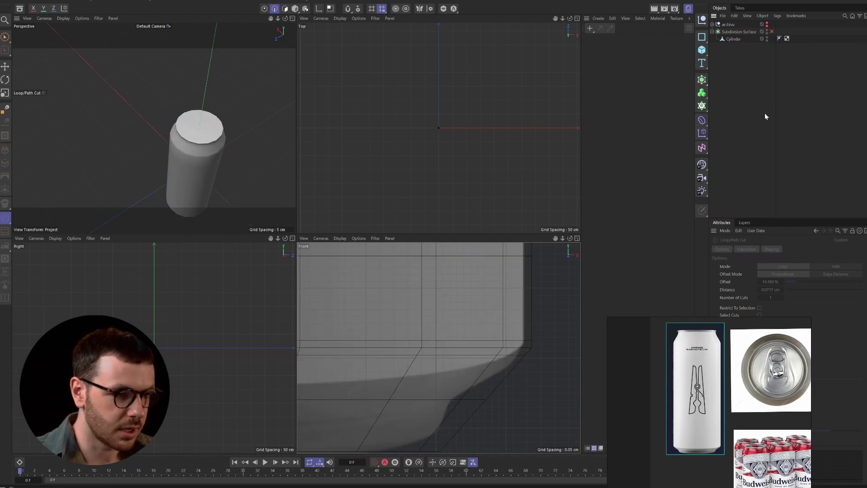
scroll(470, 408, up, 2)
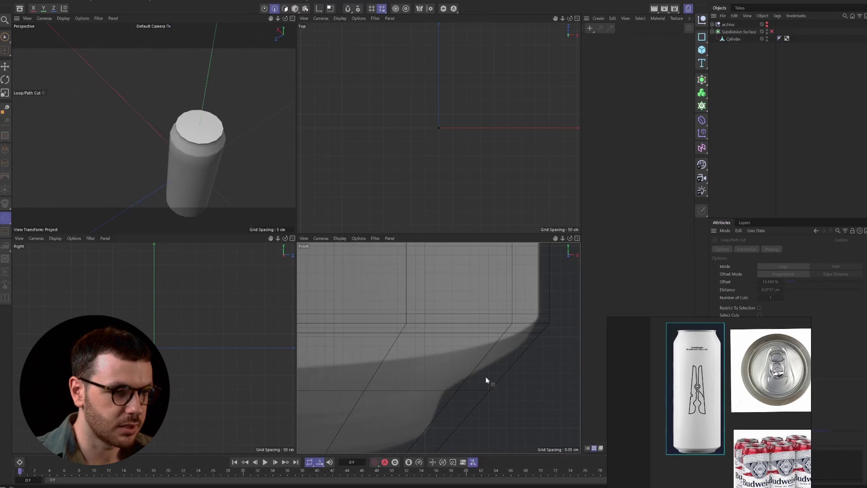
scroll(519, 357, down, 1)
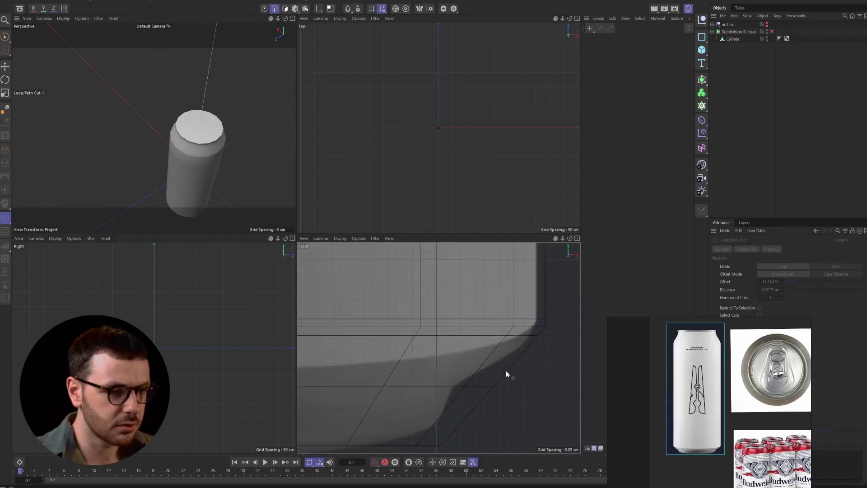
click(729, 39)
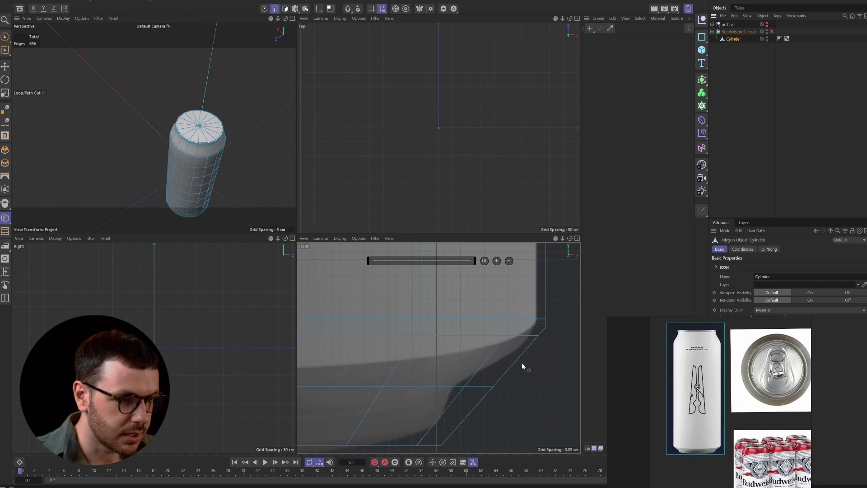
scroll(522, 362, down, 1)
alt+middle_drag(495, 361, 497, 340)
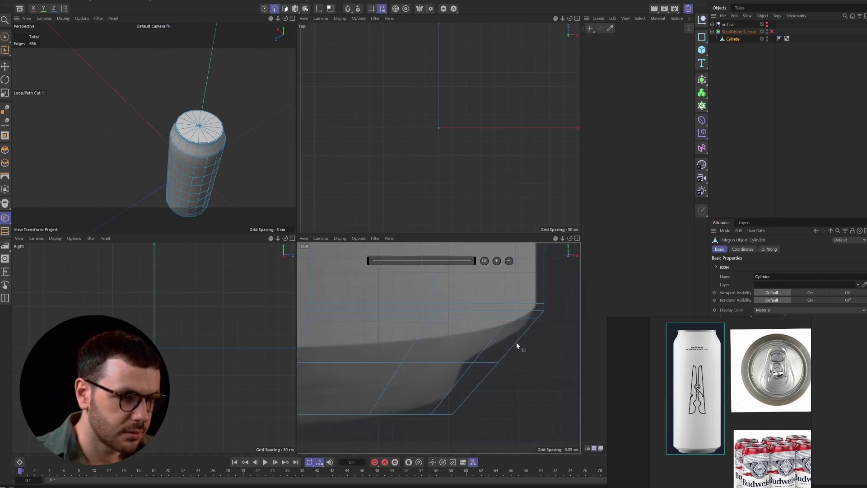
key(u)
key(l)
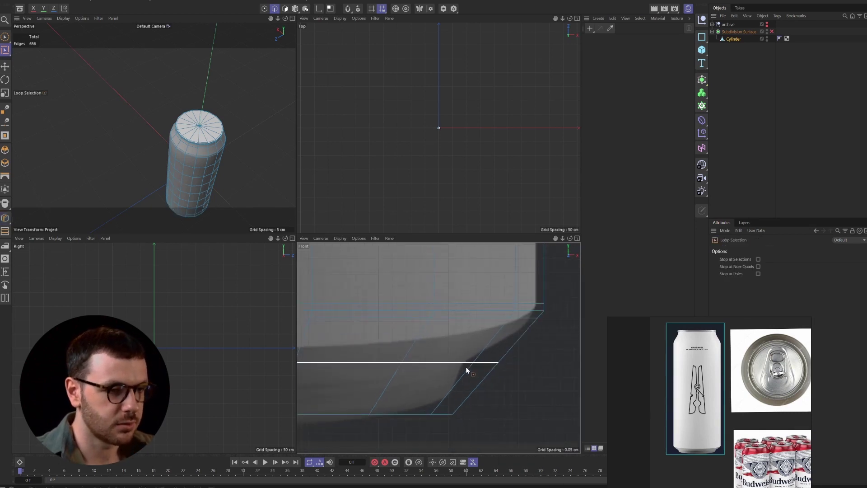
click(521, 353)
key(t)
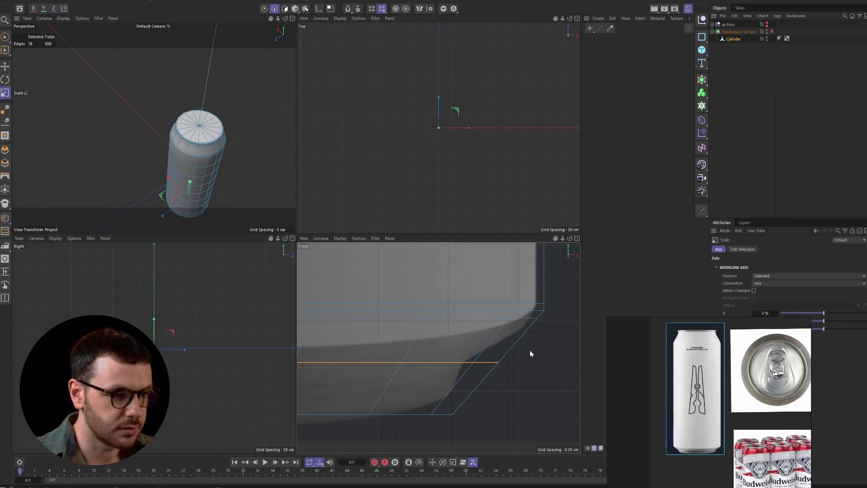
drag(530, 350, 515, 354)
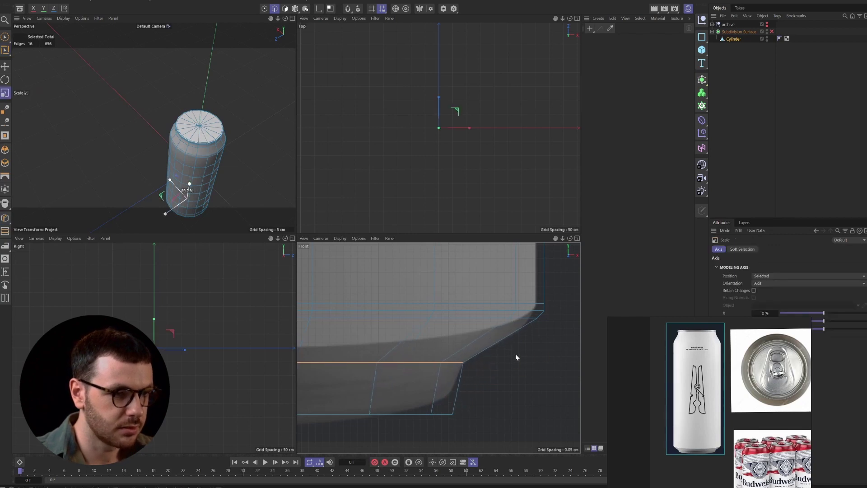
Select the closely spaced edge loops around the lower body corner one by one to examine them, and clear the selection.
click(531, 311)
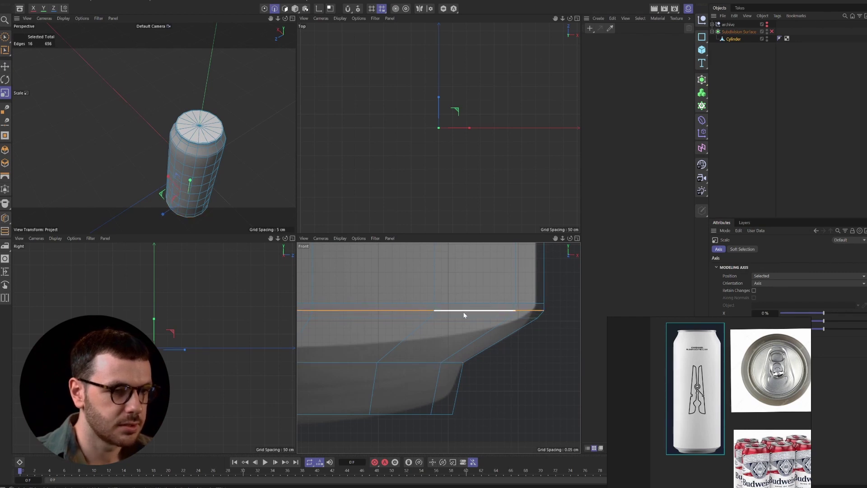
click(527, 304)
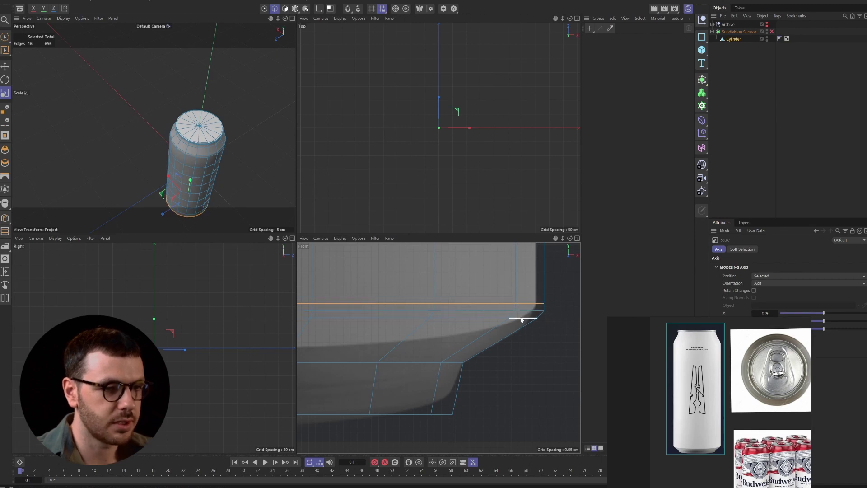
double_click(521, 318)
click(521, 319)
click(568, 308)
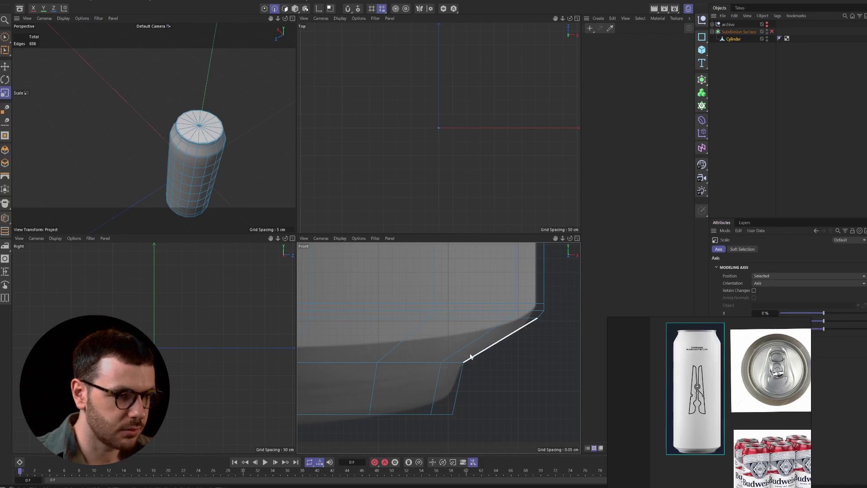
Re-enable the Subdivision Surface and compare the smoothed base, in the front and perspective views, with the close-up of the can photo.
scroll(486, 365, up, 2)
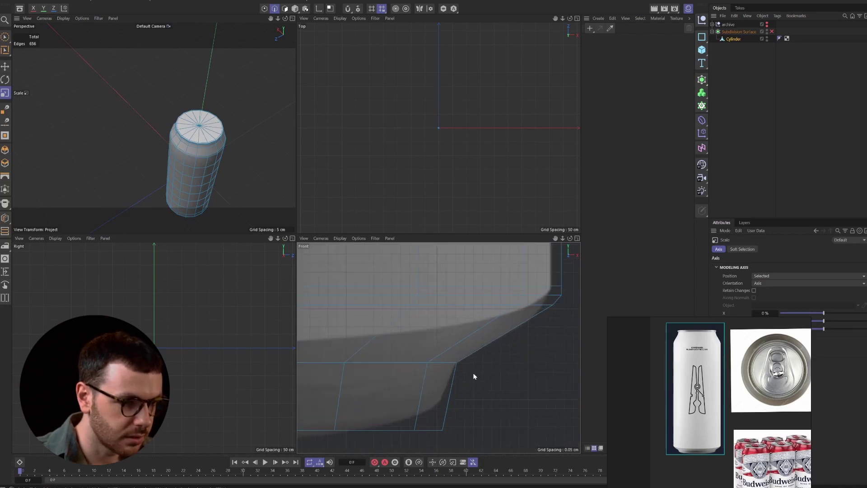
alt+middle_drag(471, 363, 497, 345)
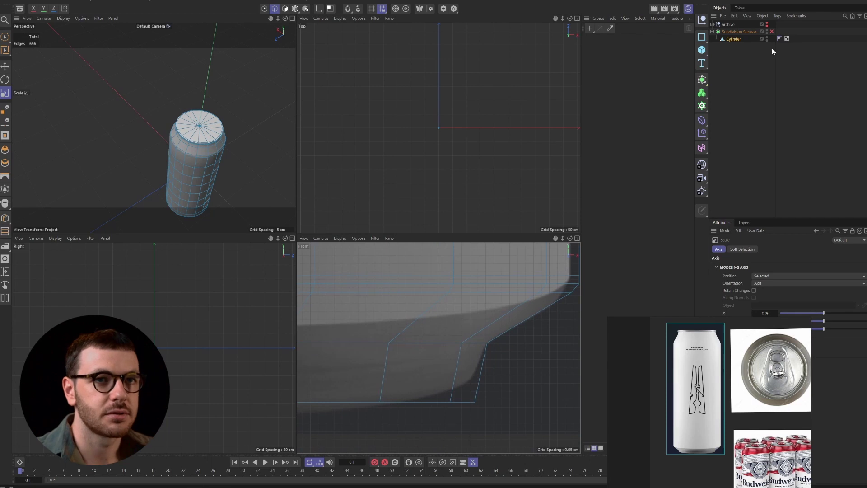
click(772, 32)
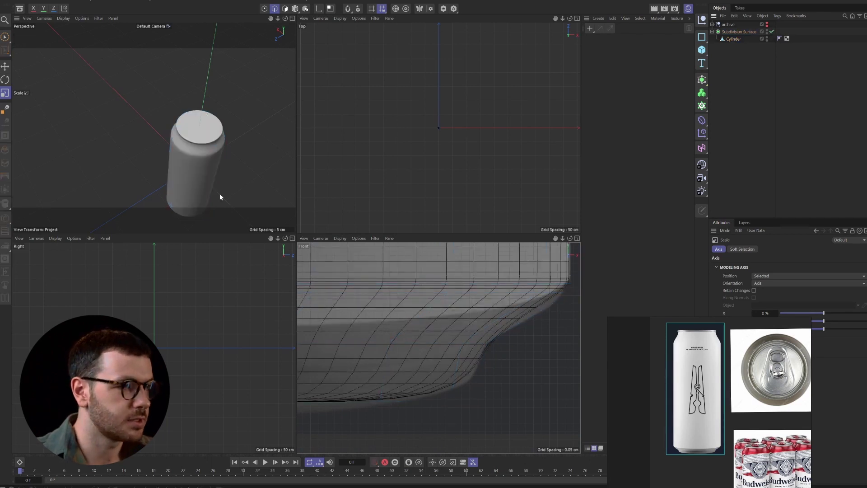
alt+drag(220, 197, 197, 184)
alt+middle_drag(188, 217, 192, 155)
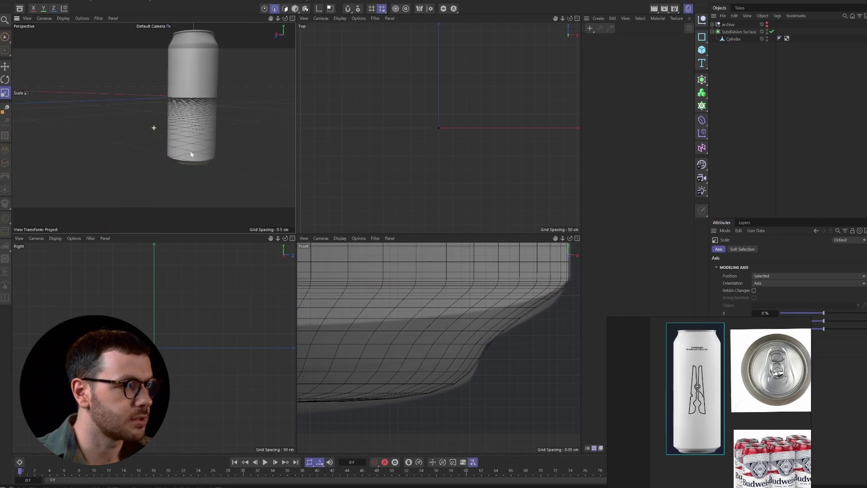
scroll(201, 169, up, 12)
scroll(192, 163, down, 2)
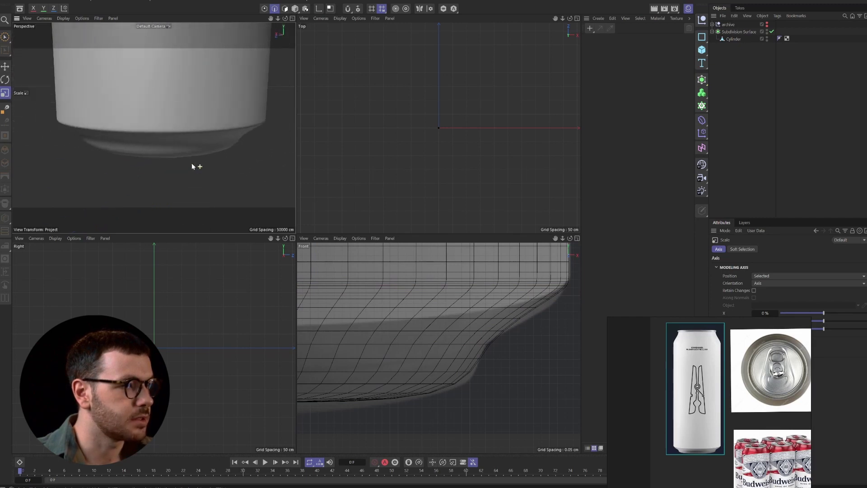
mouse_move(212, 111)
alt+mouse_down()
mouse_move(223, 102)
mouse_move(225, 111)
alt+mouse_up()
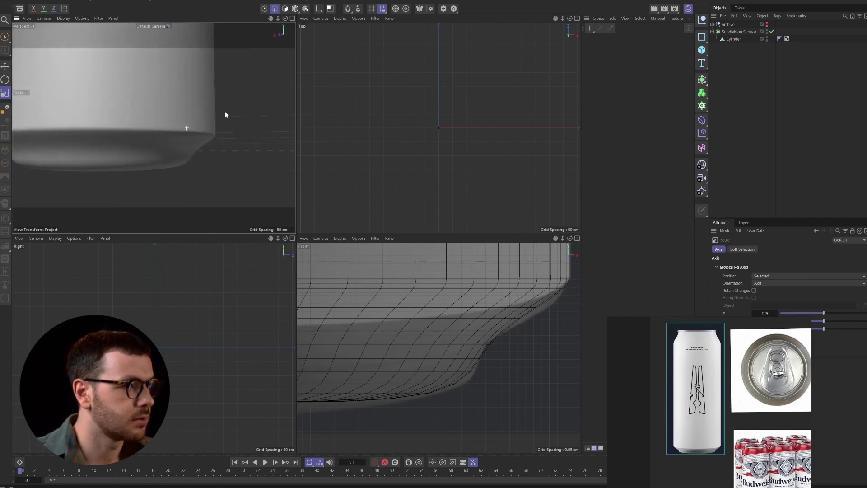
scroll(267, 159, down, 3)
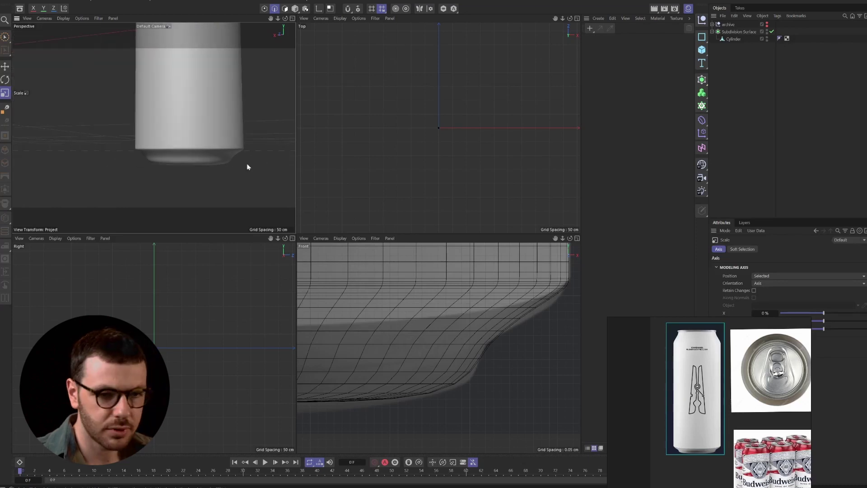
scroll(699, 457, up, 5)
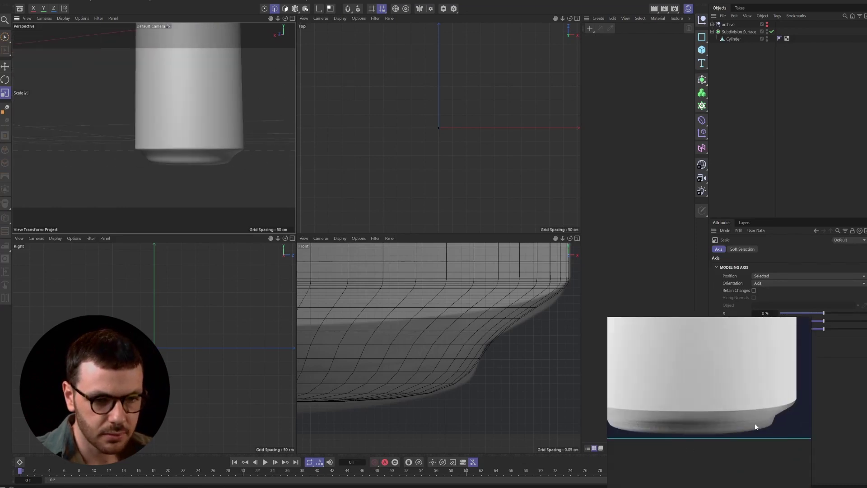
scroll(783, 422, up, 1)
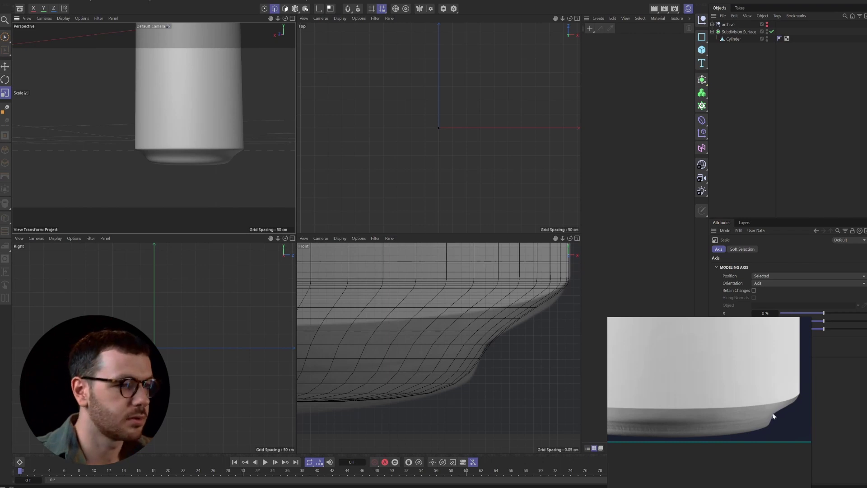
With smoothing off, cut a loop at about 95.7% along the base taper, just above its inner crease, and re-enable the Subdivision Surface.
click(528, 333)
key(q)
key(k)
key(l)
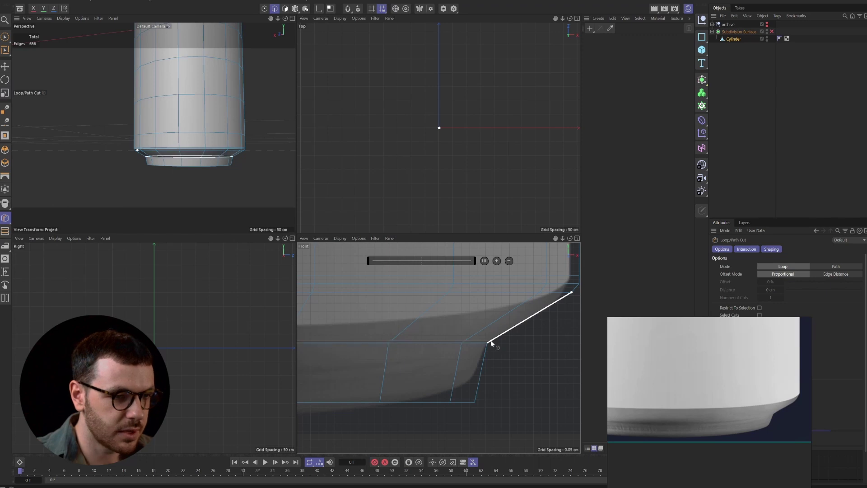
click(489, 342)
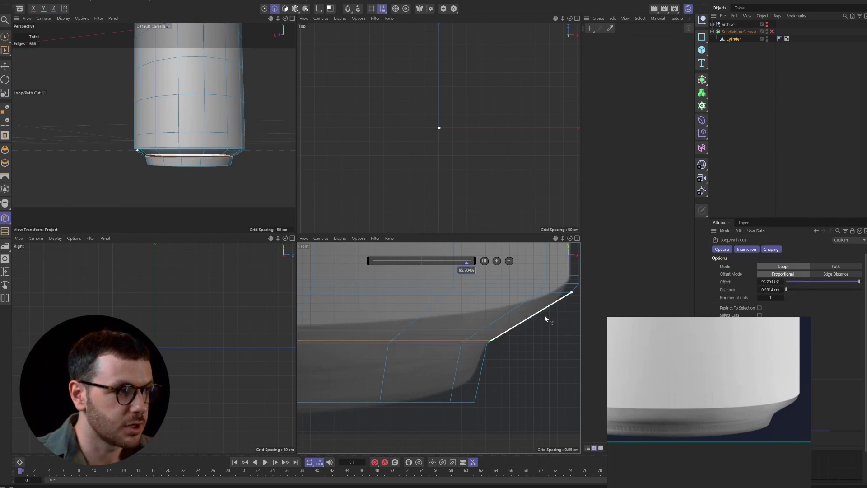
click(772, 32)
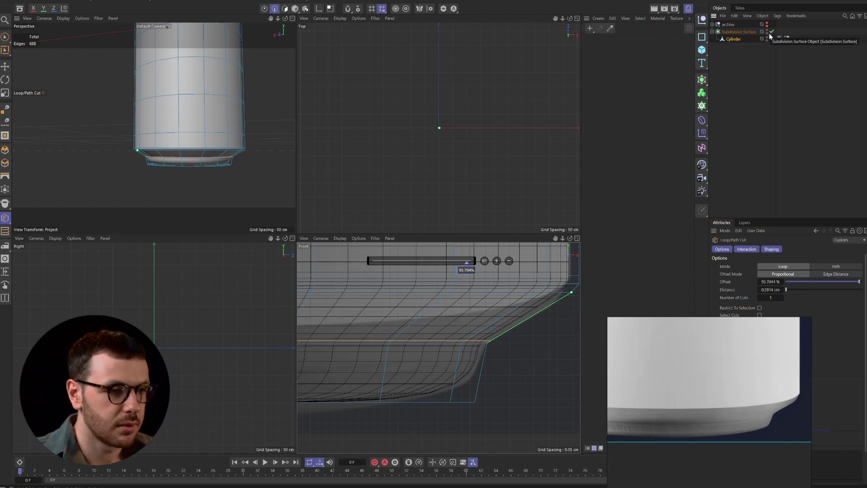
click(753, 80)
Select the edge loop at the base taper's inner crease, slide it up by about 0.105 cm, and deselect the can.
click(511, 331)
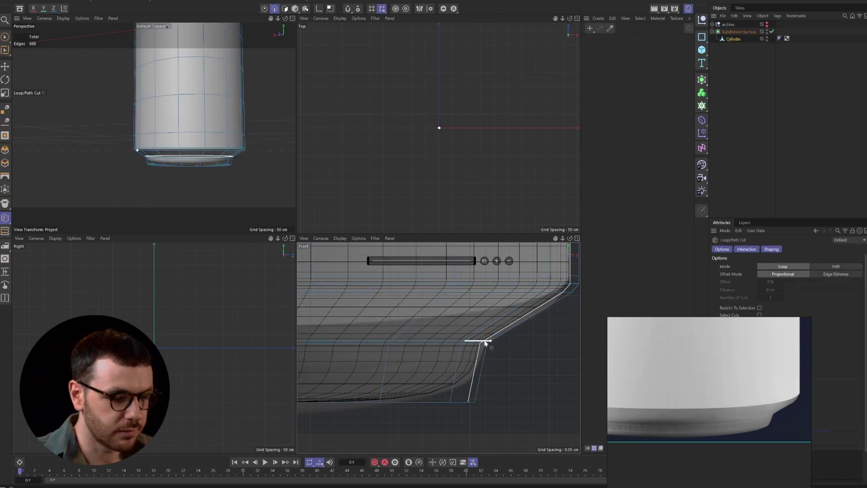
key(u)
key(l)
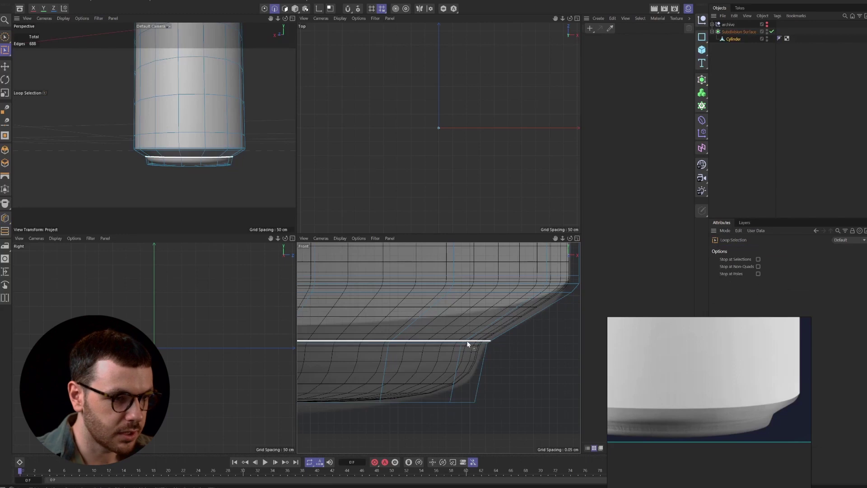
click(500, 333)
scroll(499, 334, up, 2)
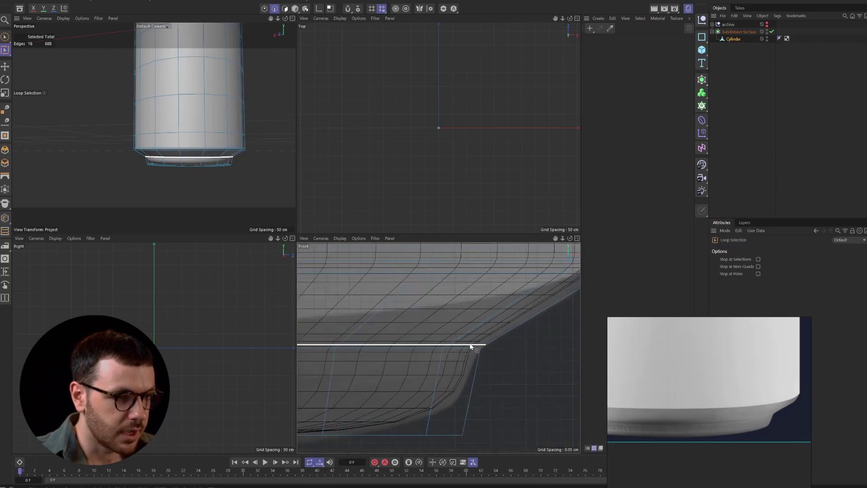
right_click(470, 346)
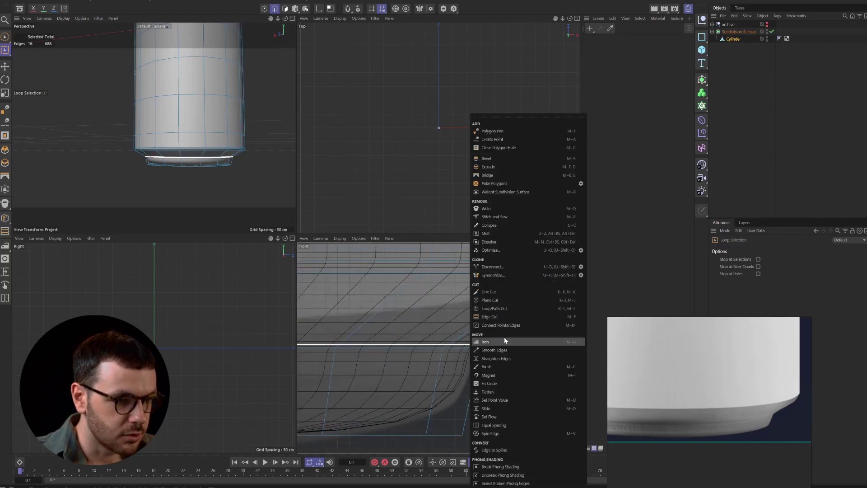
click(522, 411)
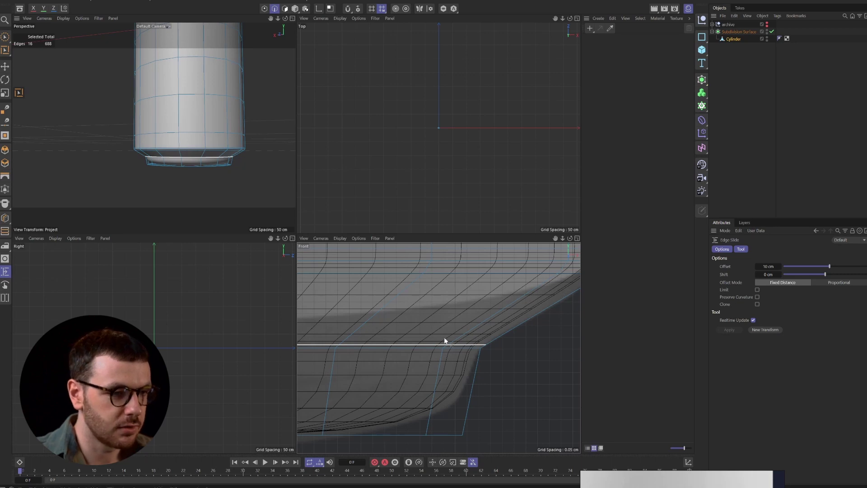
drag(442, 340, 505, 331)
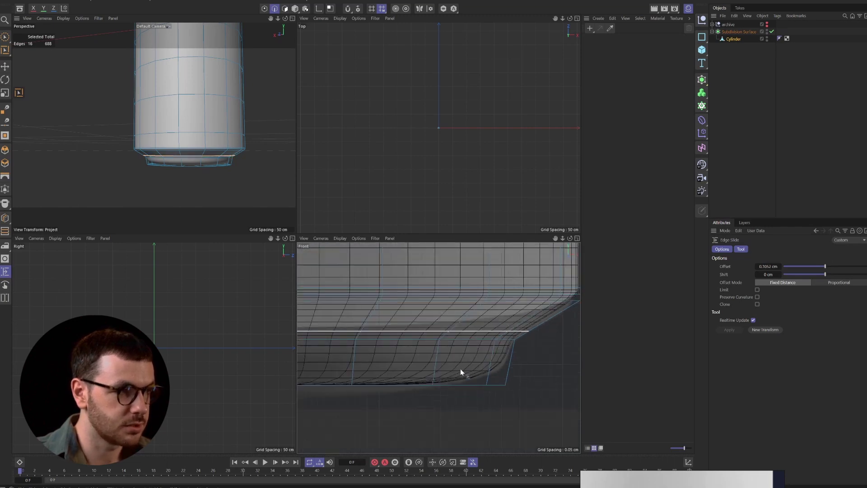
click(6, 67)
click(64, 54)
click(736, 78)
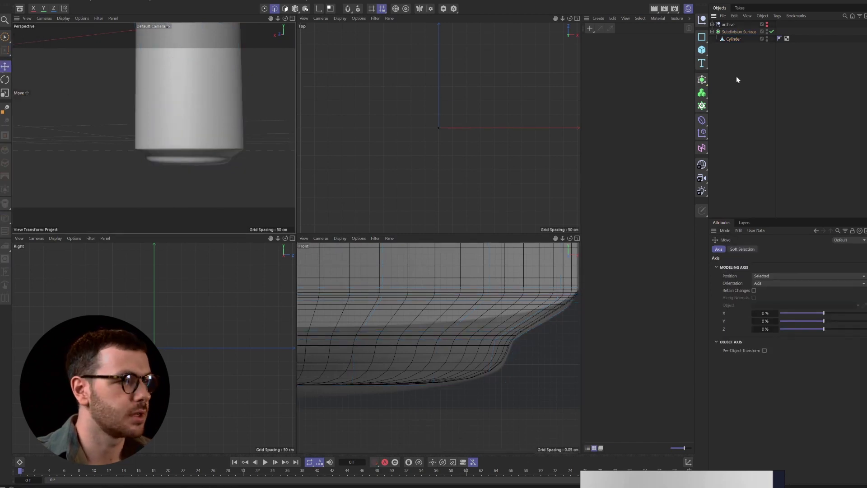
Cut an edge loop around the foot wall at about 77.3%, just above the can's bottom edge.
scroll(216, 133, down, 10)
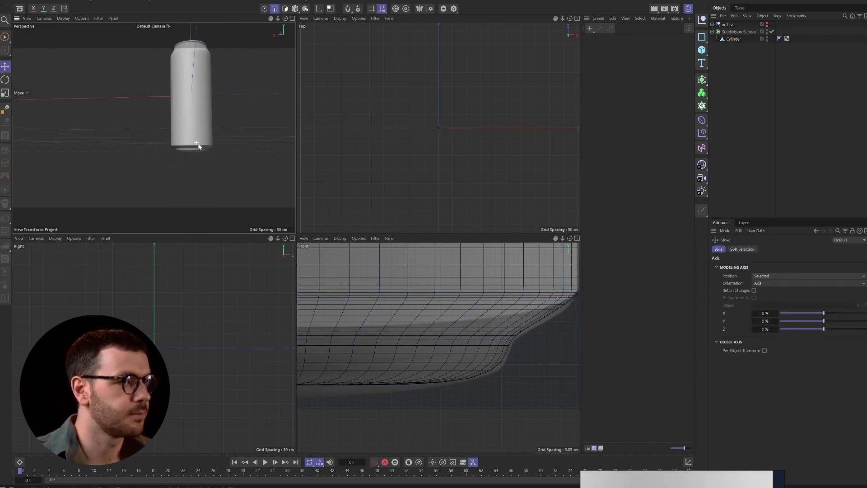
scroll(200, 149, up, 10)
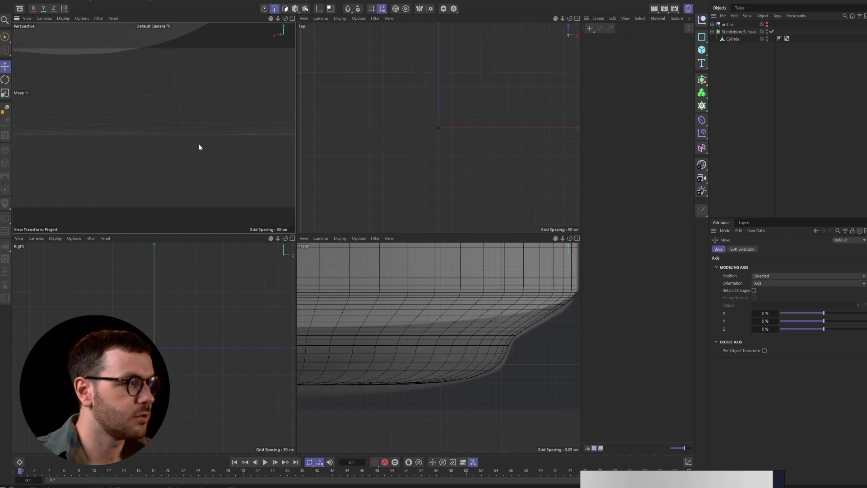
scroll(204, 135, up, 2)
scroll(206, 158, up, 4)
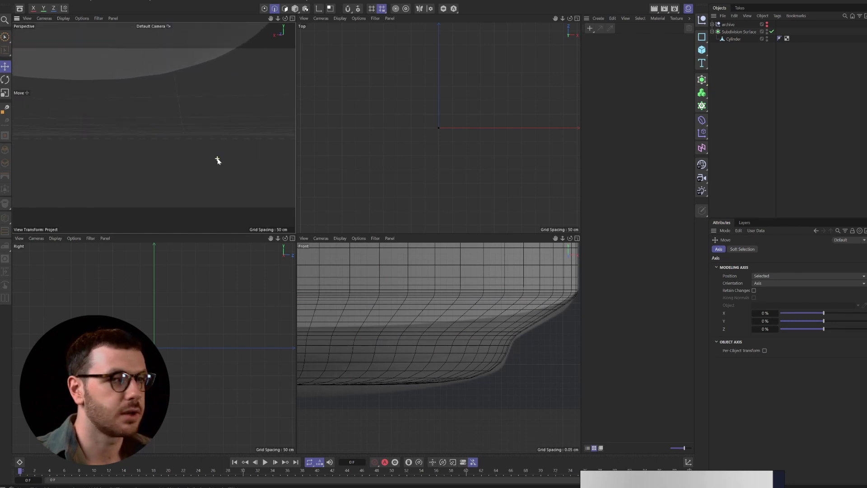
click(733, 41)
key(s)
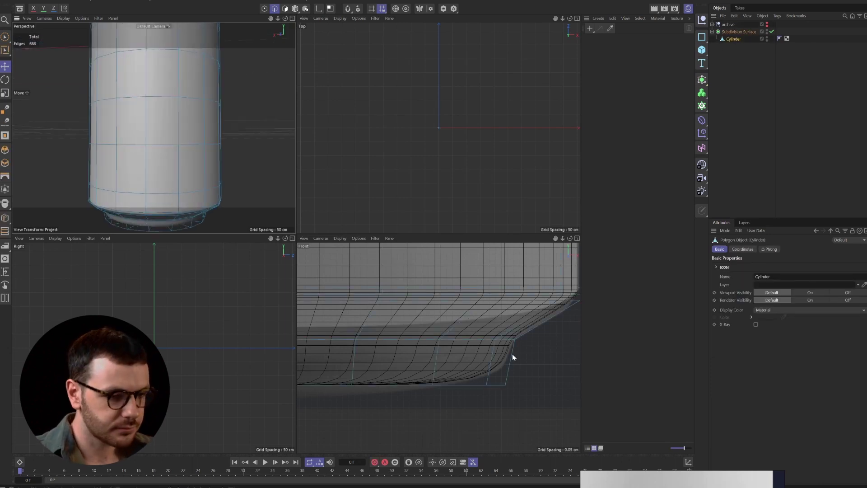
key(k)
key(l)
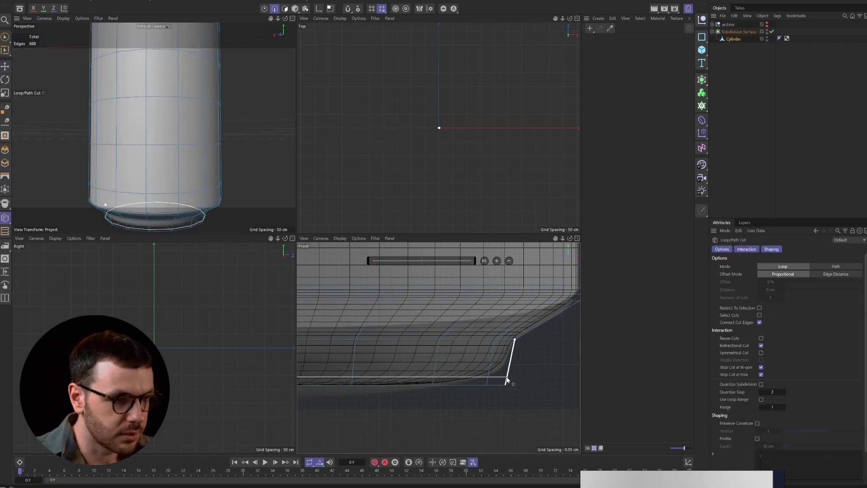
click(504, 381)
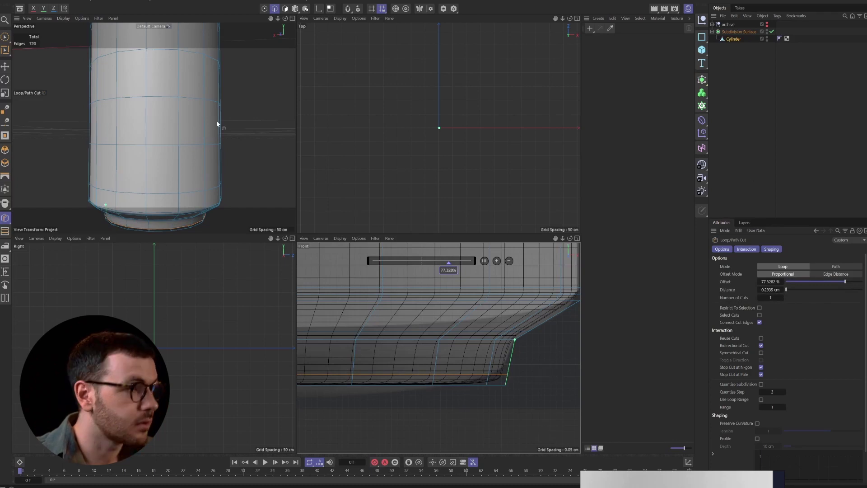
key(e)
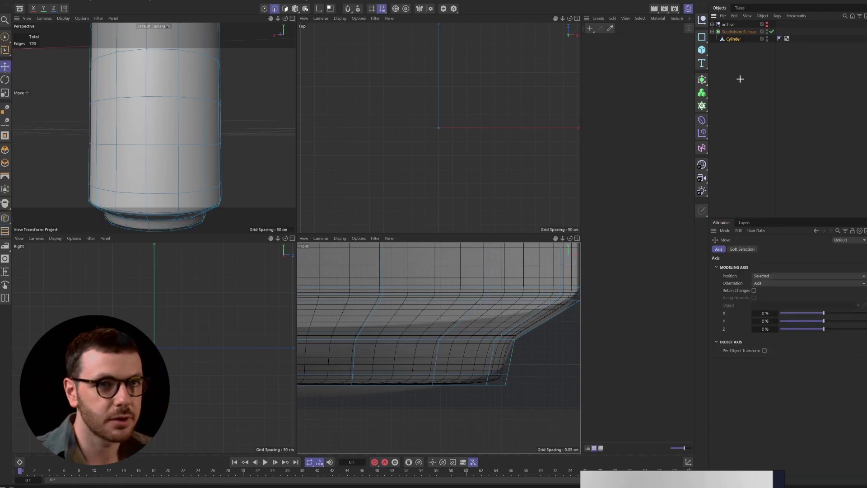
Deselect the can and compare its smoothed base and overall shape with the reference photo.
click(739, 79)
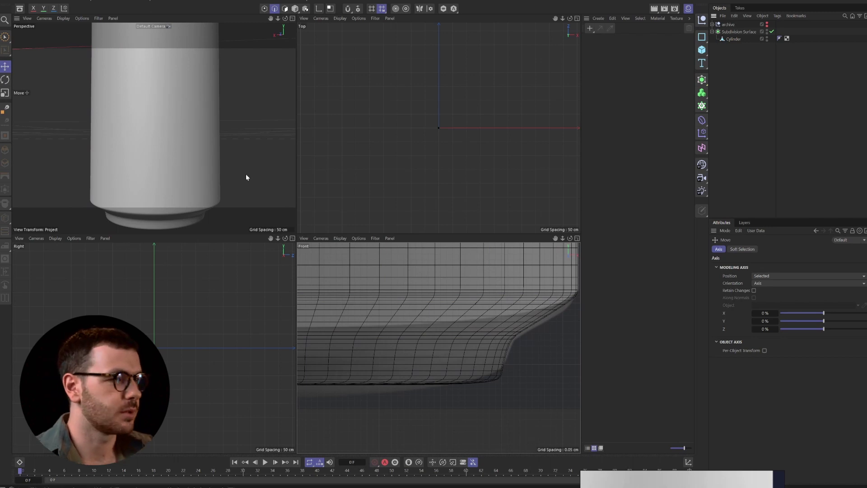
scroll(246, 177, down, 3)
scroll(192, 176, down, 5)
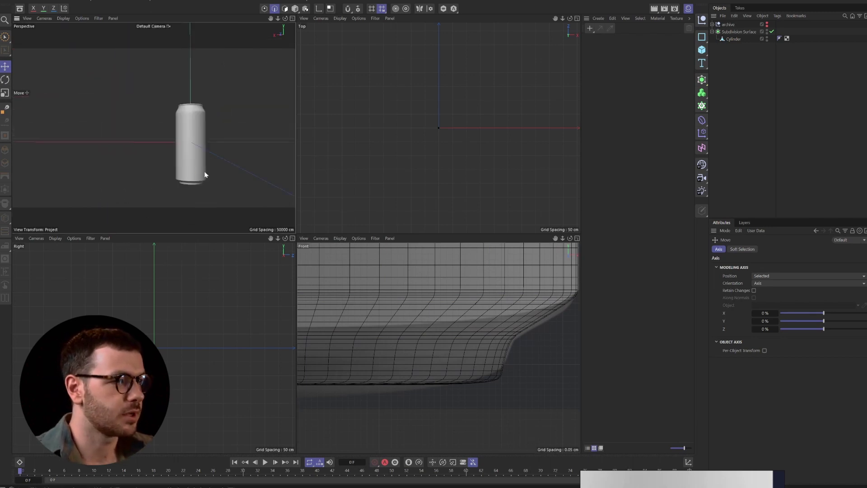
scroll(204, 175, up, 3)
scroll(521, 362, down, 1)
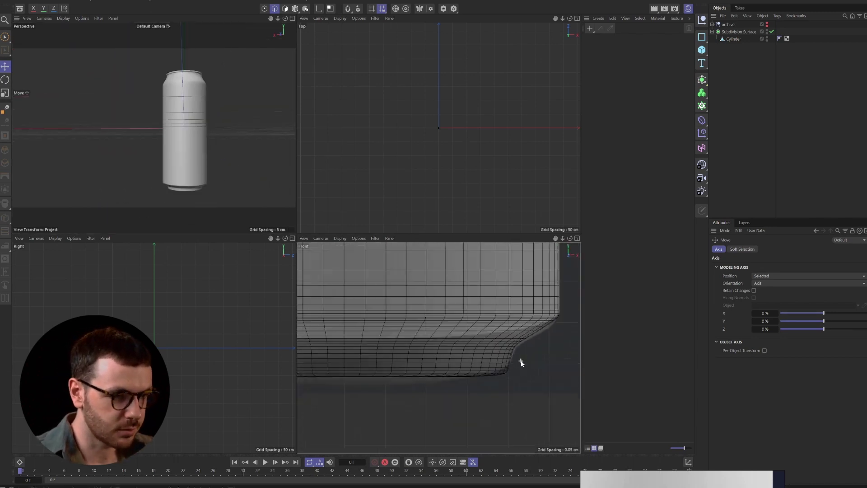
scroll(511, 365, down, 1)
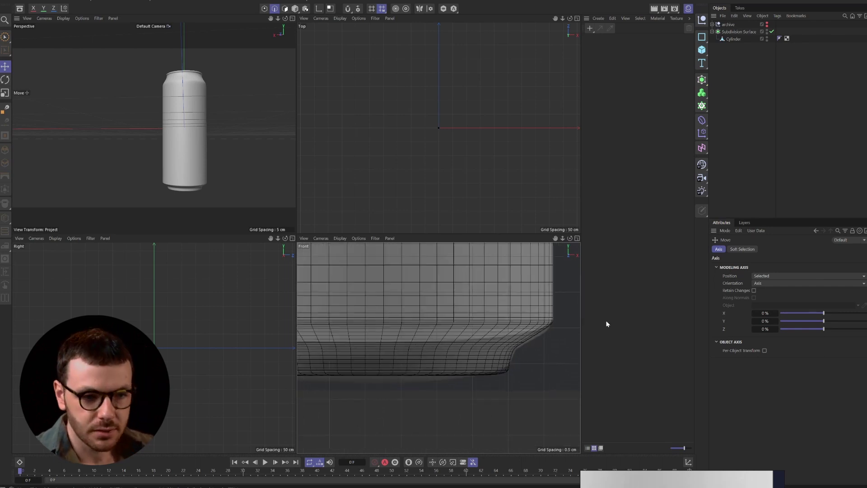
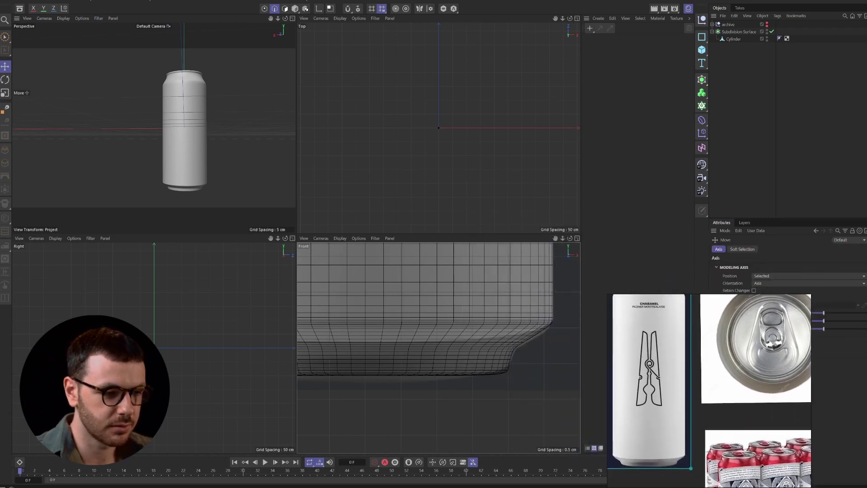
scroll(532, 356, down, 2)
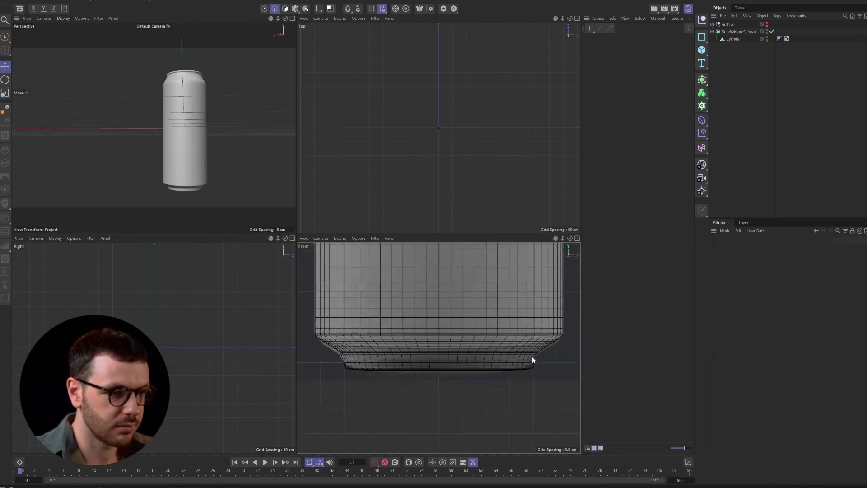
View the can's underside in perspective, show mesh lines on the shaded model, and disable the Subdivision Surface.
alt+drag(188, 149, 189, 119)
alt+middle_drag(159, 146, 150, 85)
scroll(179, 121, up, 5)
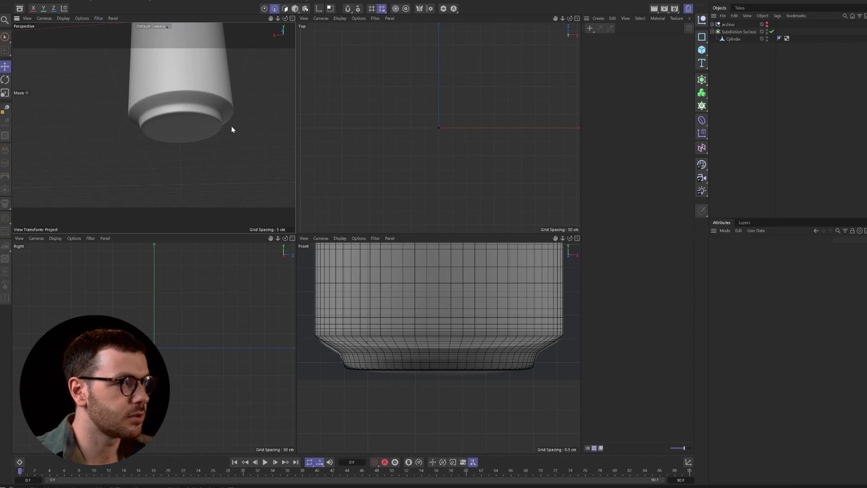
scroll(231, 128, up, 3)
click(64, 18)
click(72, 46)
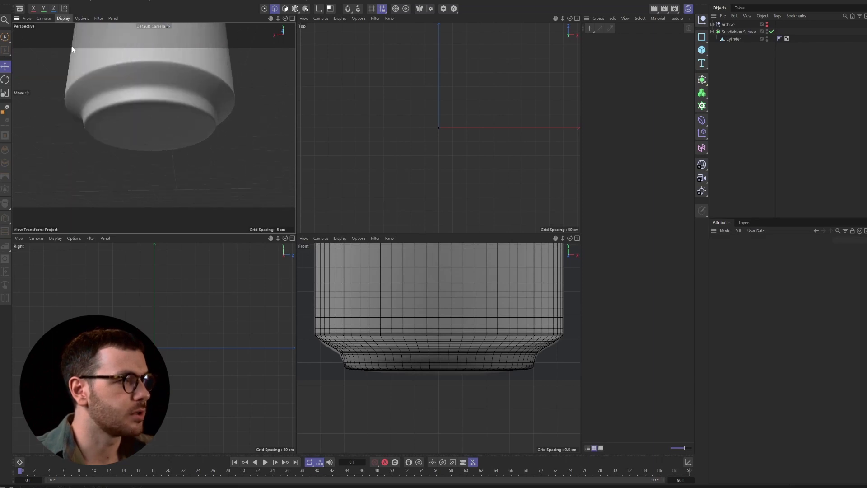
scroll(153, 127, up, 2)
click(771, 31)
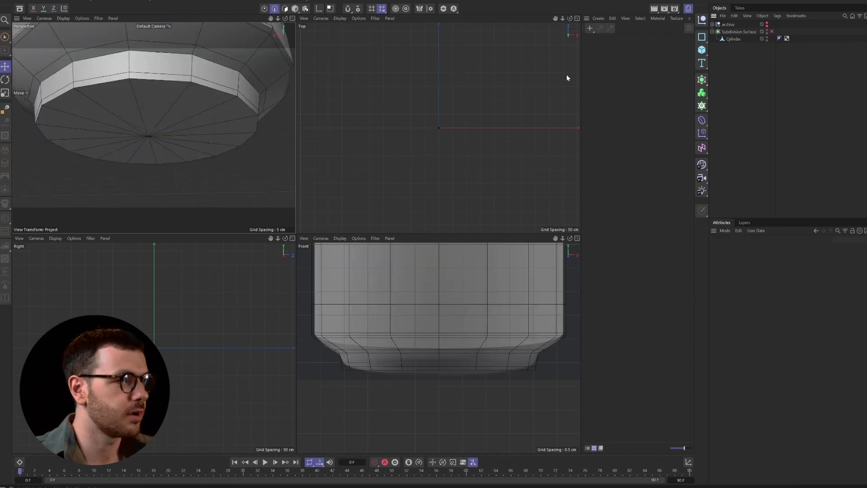
key(k)
key(l)
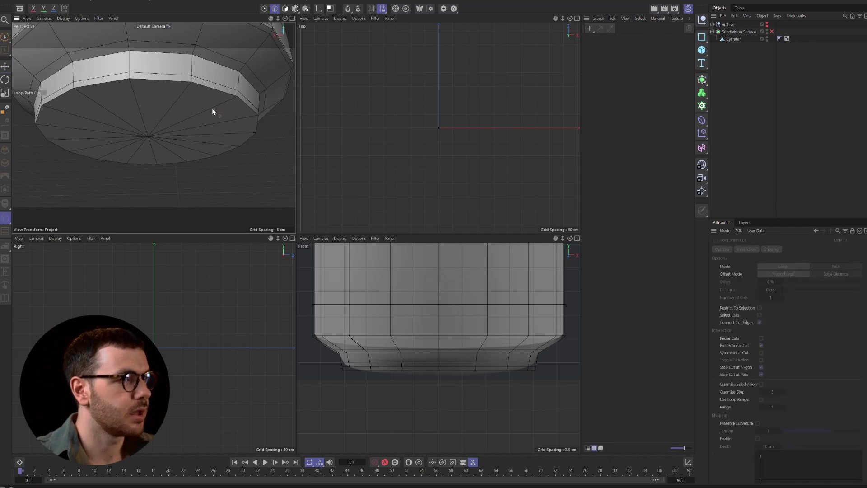
click(5, 66)
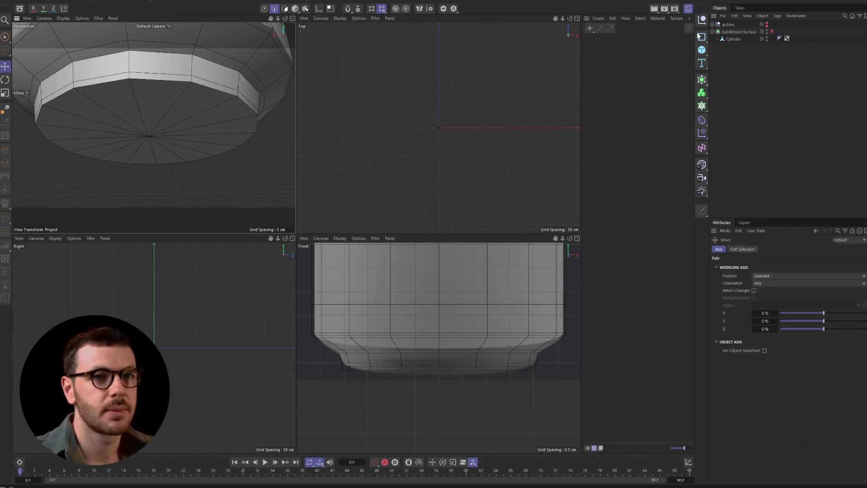
Select the Cylinder, cut a loop at about 74.9% across the bottom cap's radial edges, and switch to Points mode.
click(731, 39)
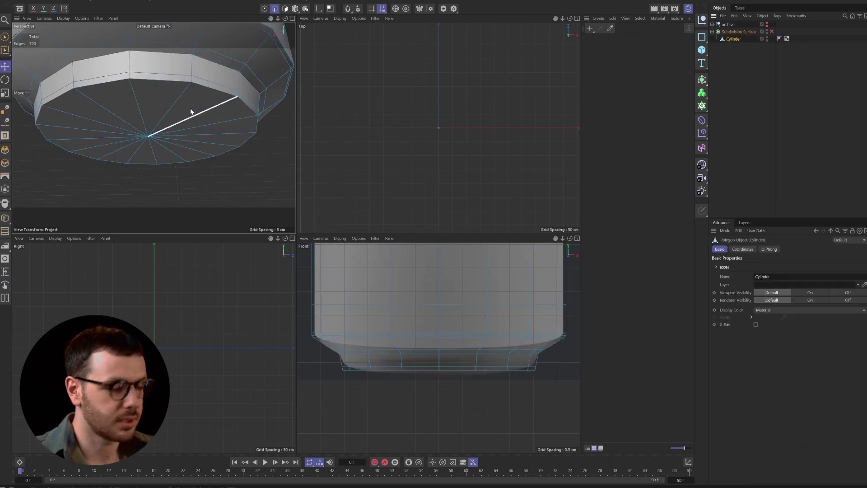
key(k)
key(l)
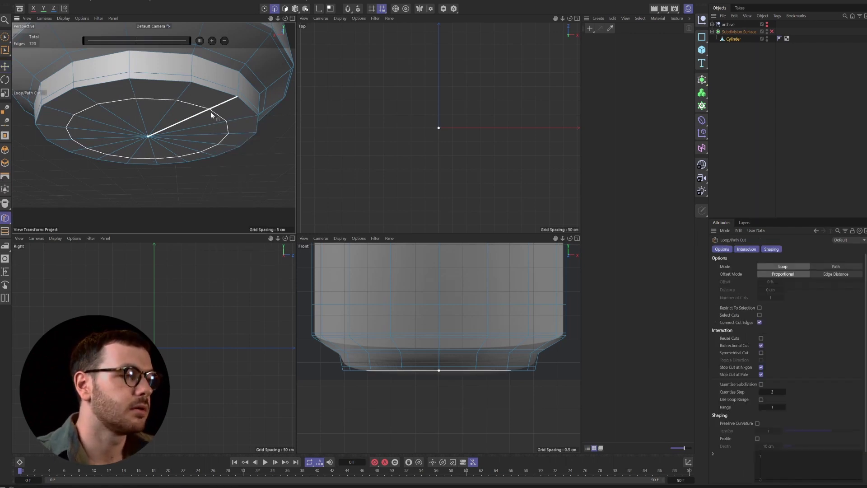
click(211, 112)
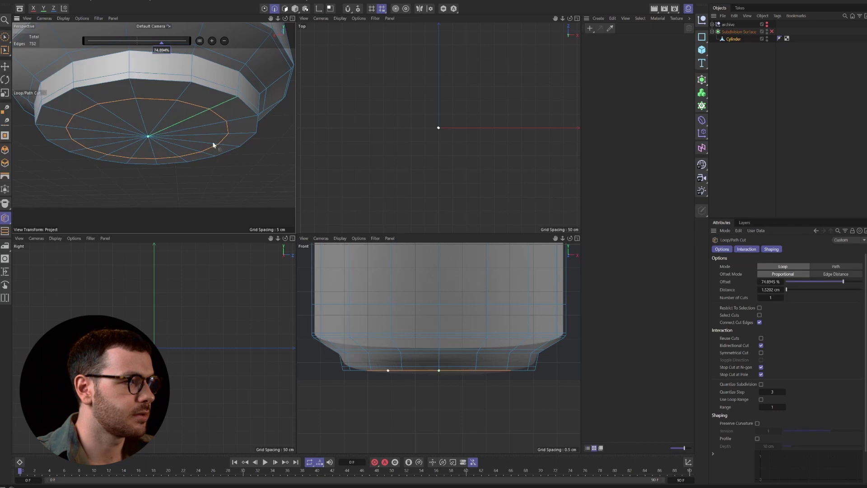
click(264, 10)
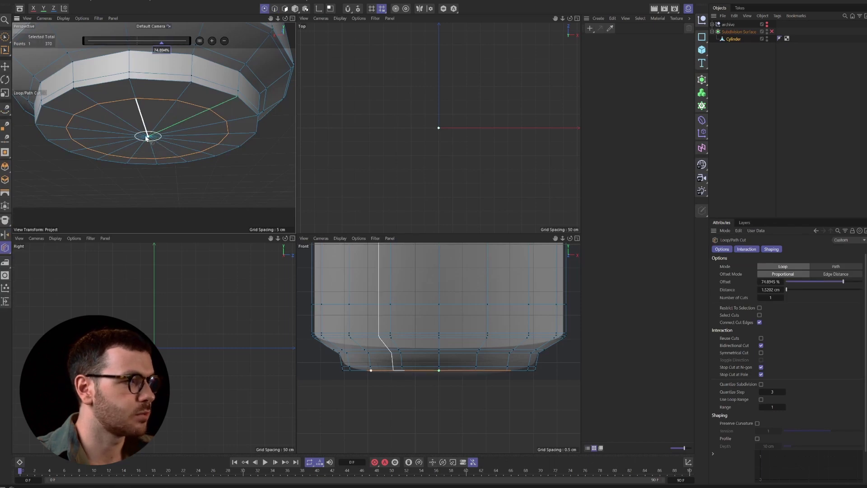
Raise the centre point of the cylinder's base by about 0.24 cm to make the underside concave.
click(5, 67)
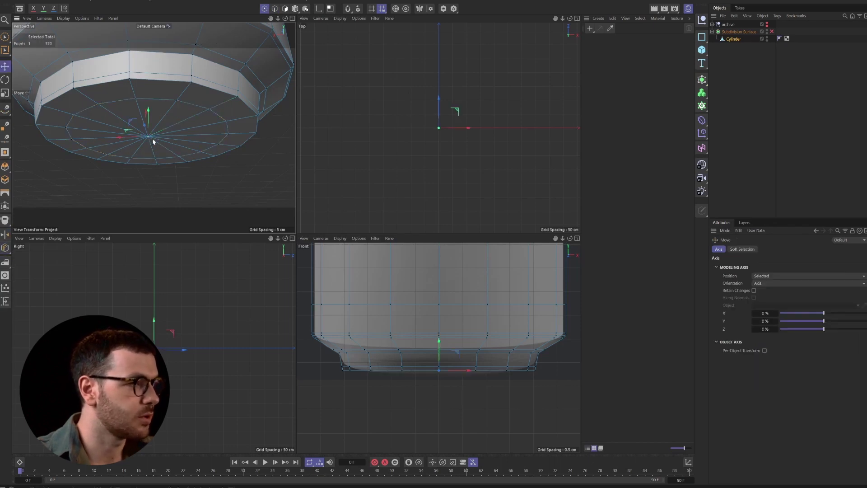
drag(147, 111, 150, 106)
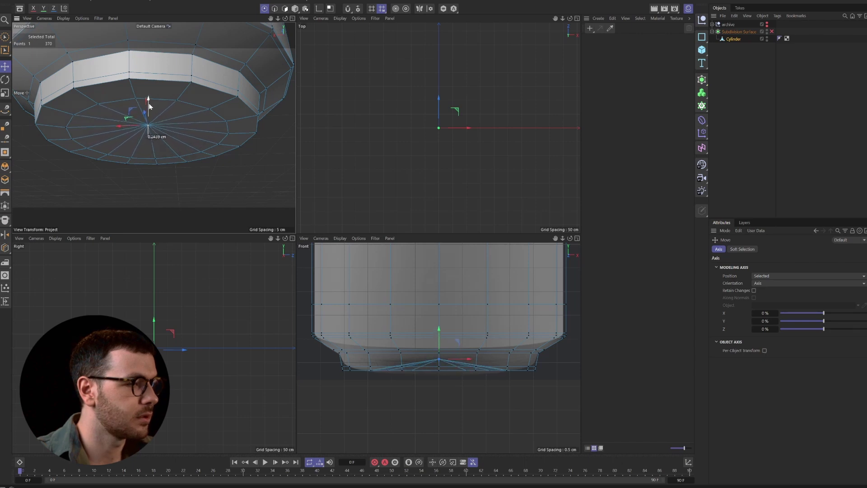
click(251, 182)
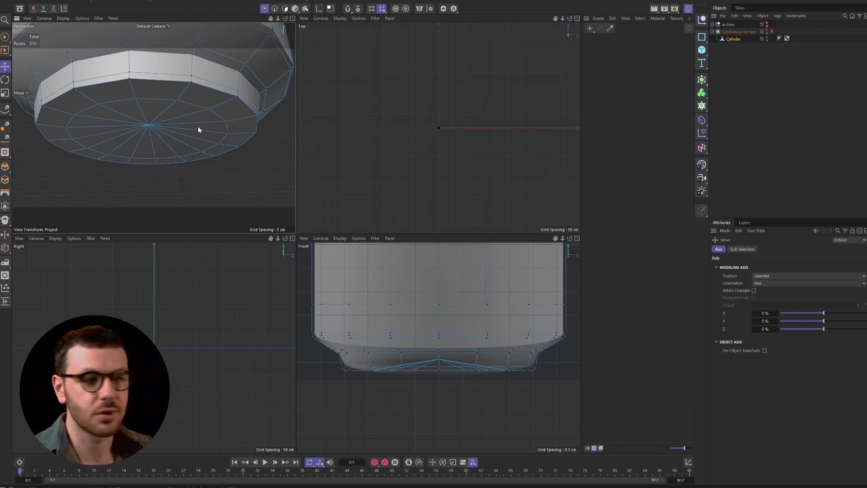
key(u)
key(l)
click(185, 134)
click(451, 69)
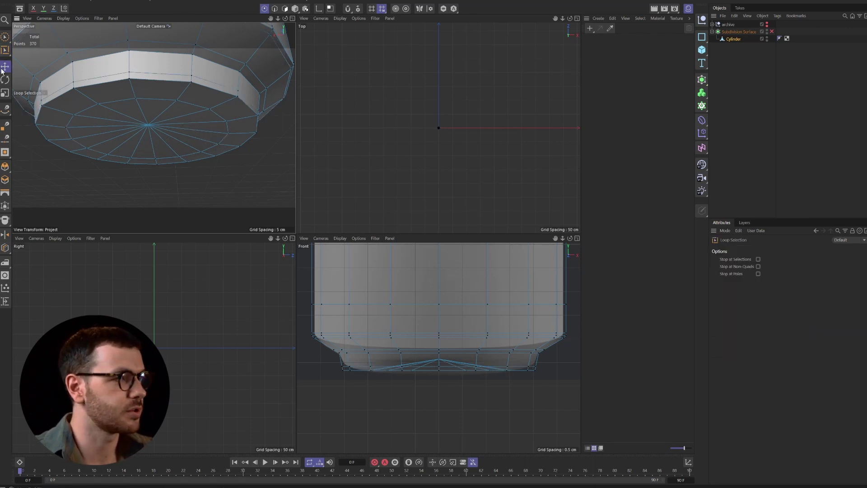
key(e)
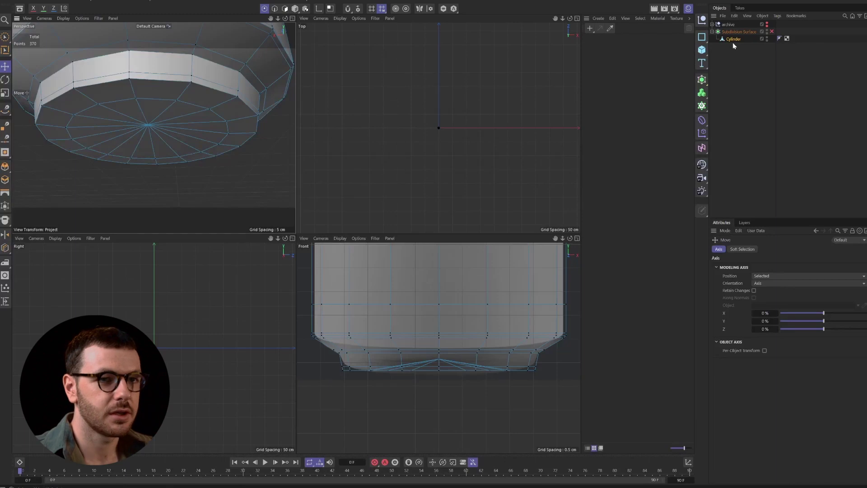
Cut two edge loops into the cylinder's base, one inside the existing ring at about 16.43% offset and one between that ring and the outer rim.
key(k)
key(l)
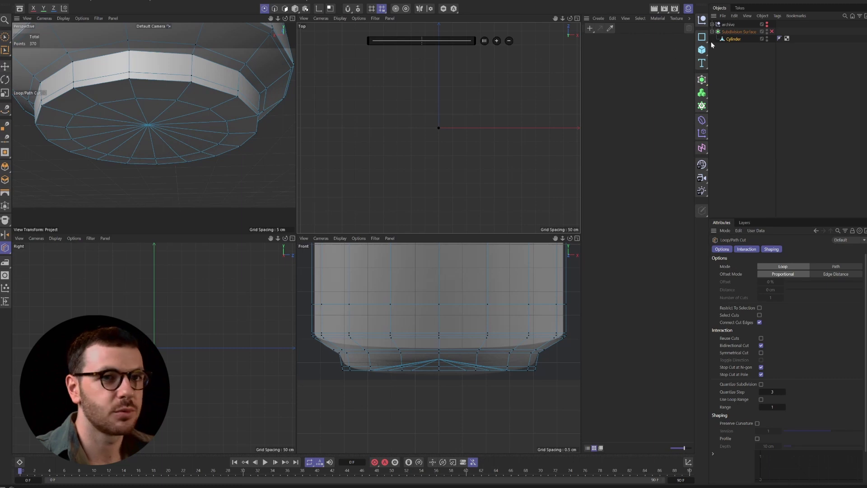
click(733, 39)
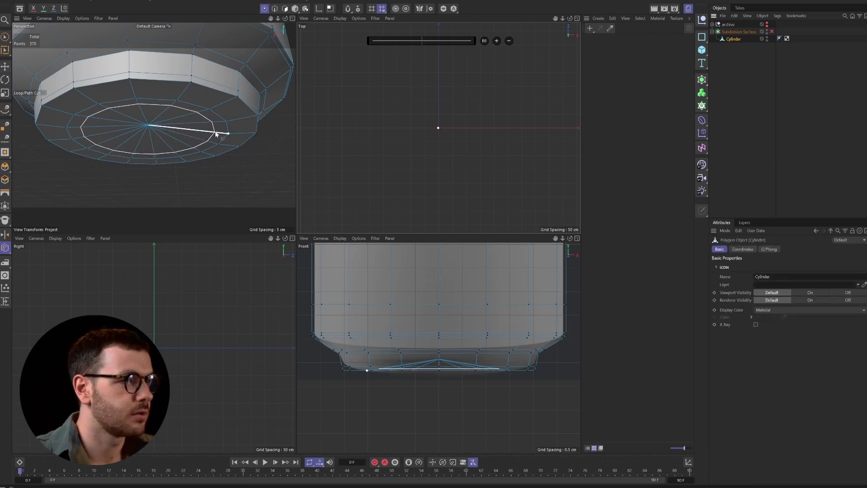
click(216, 133)
click(236, 140)
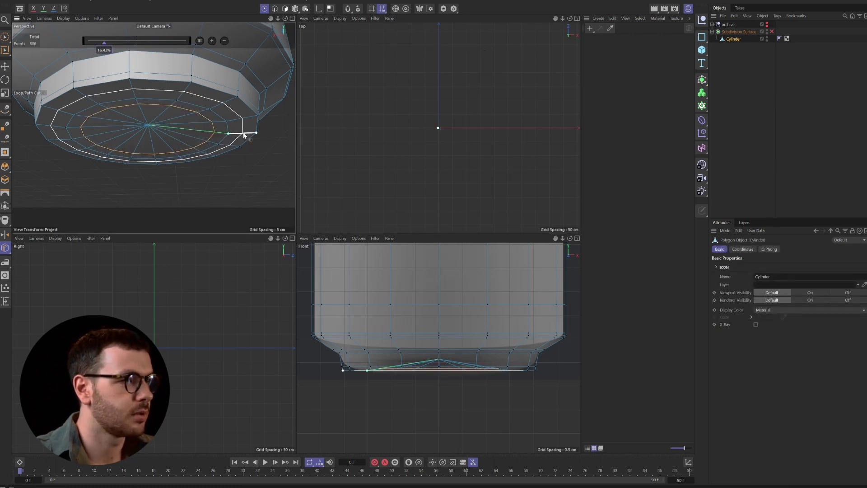
click(243, 135)
key(e)
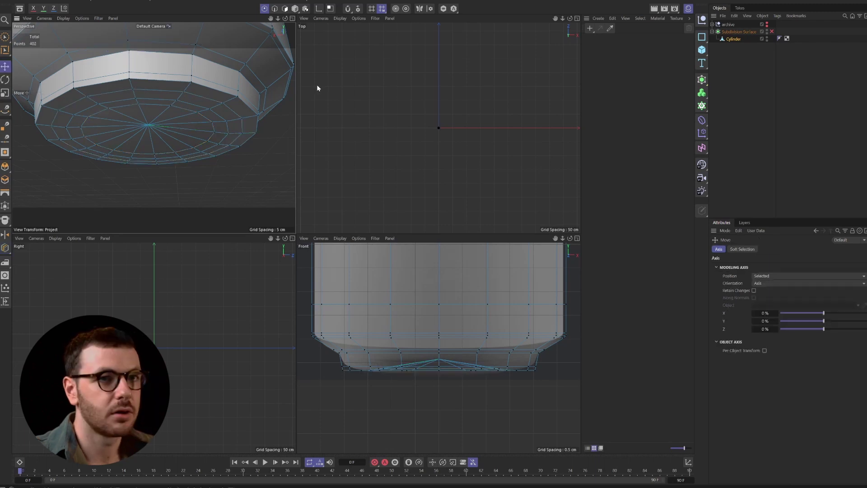
Raise the base's outer rim edge loop together with an inner ring loop by about 0.02 cm.
click(721, 39)
click(251, 108)
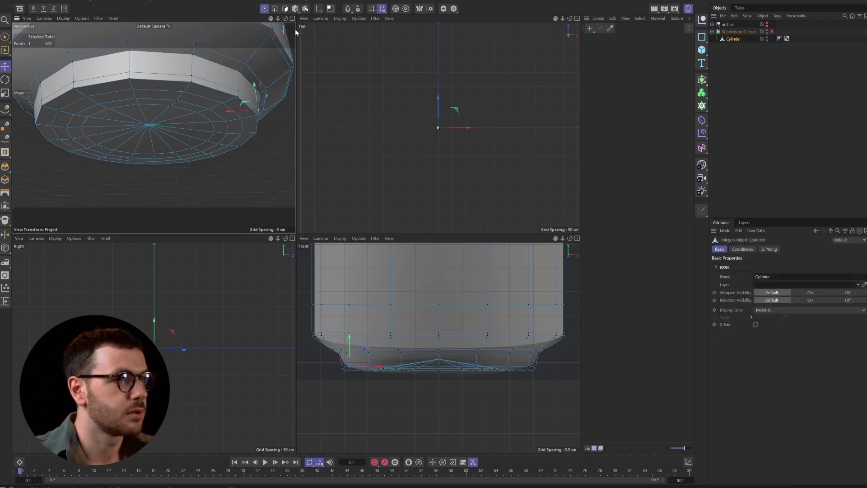
click(275, 8)
double_click(251, 110)
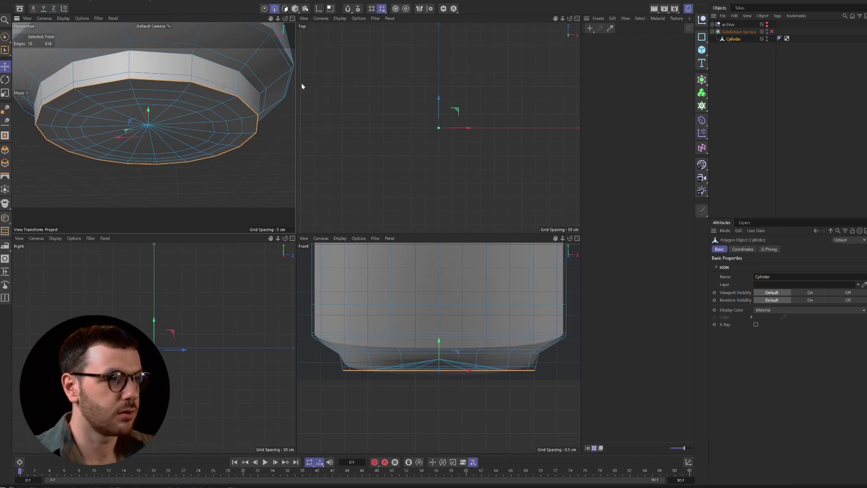
shift+double_click(216, 116)
alt+drag(237, 115, 150, 93)
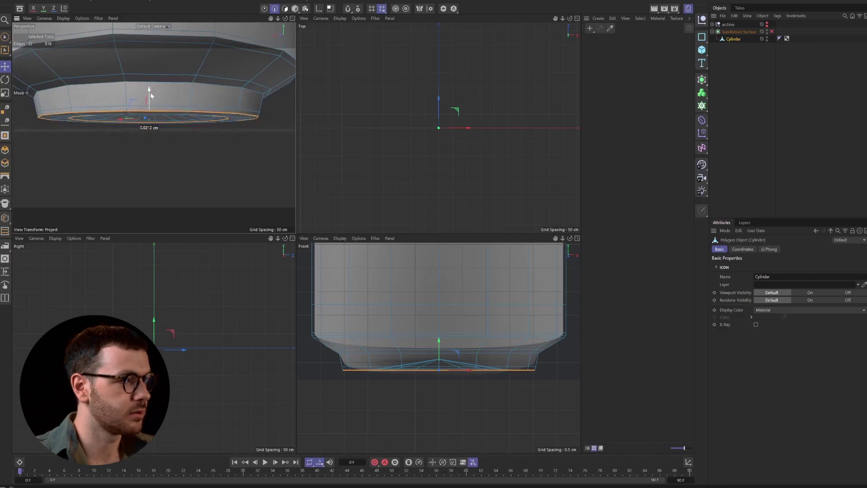
click(206, 146)
Inspect the smoothed base with the Subdivision Surface temporarily enabled, and disable it again.
scroll(244, 116, up, 5)
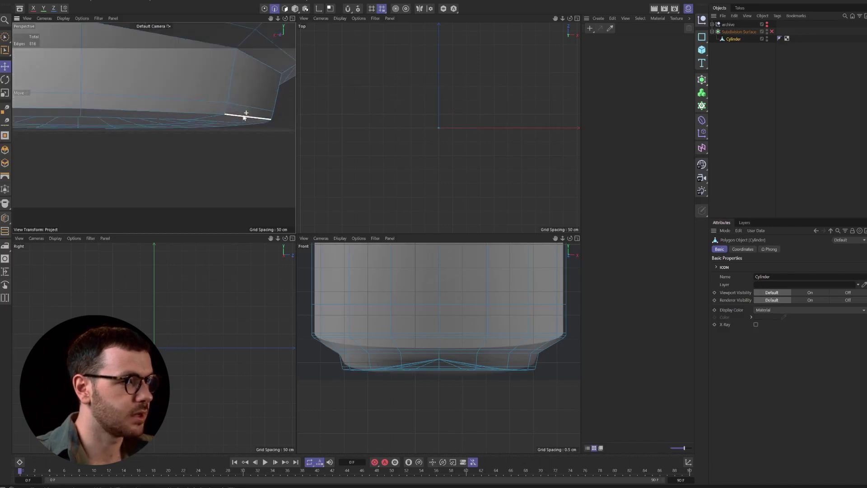
alt+drag(233, 109, 227, 47)
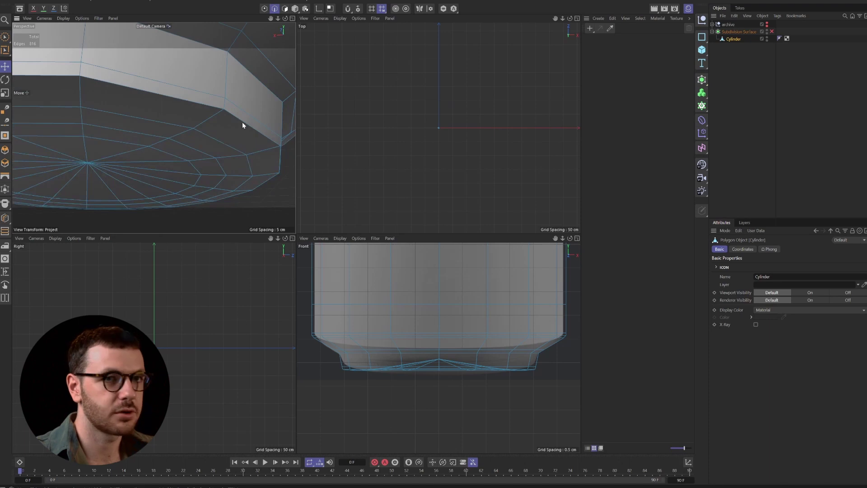
scroll(240, 122, down, 8)
scroll(569, 90, down, 5)
click(771, 31)
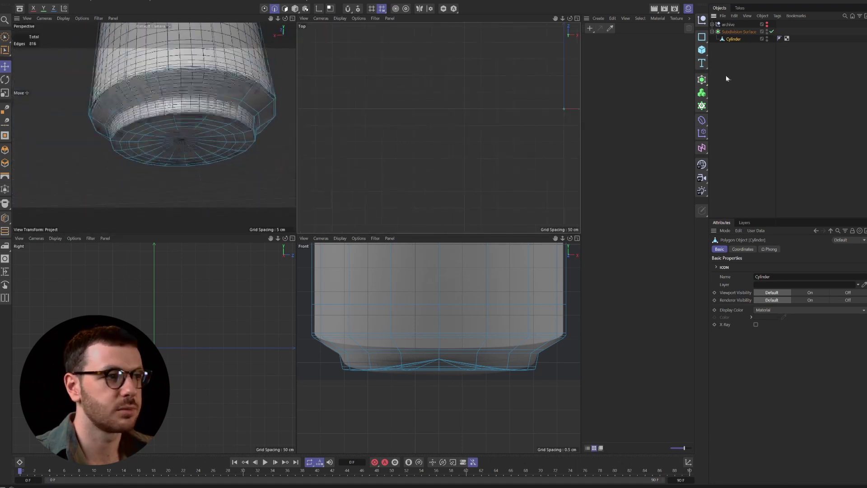
click(725, 75)
mouse_move(207, 103)
alt+mouse_down()
mouse_move(204, 110)
mouse_move(203, 93)
alt+mouse_up()
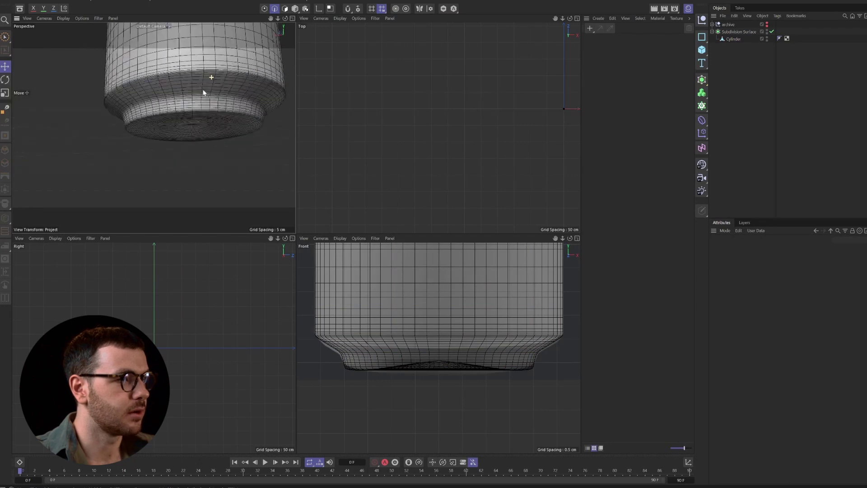
scroll(188, 123, up, 2)
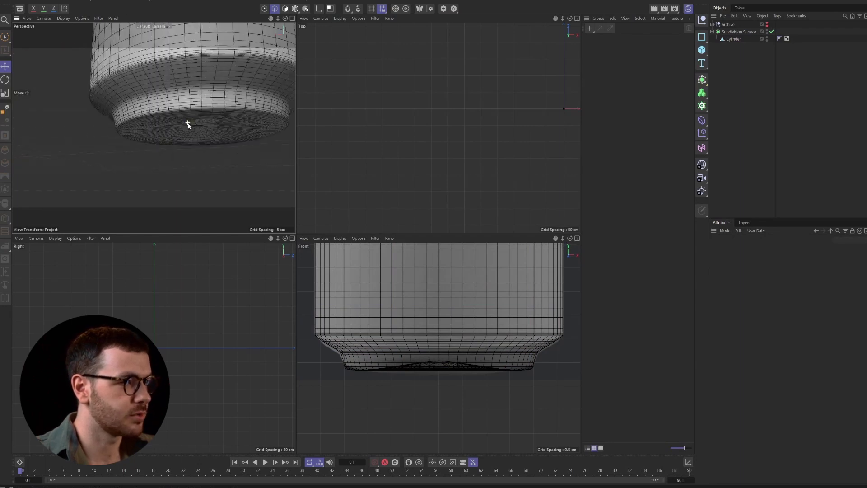
scroll(191, 128, up, 3)
click(772, 31)
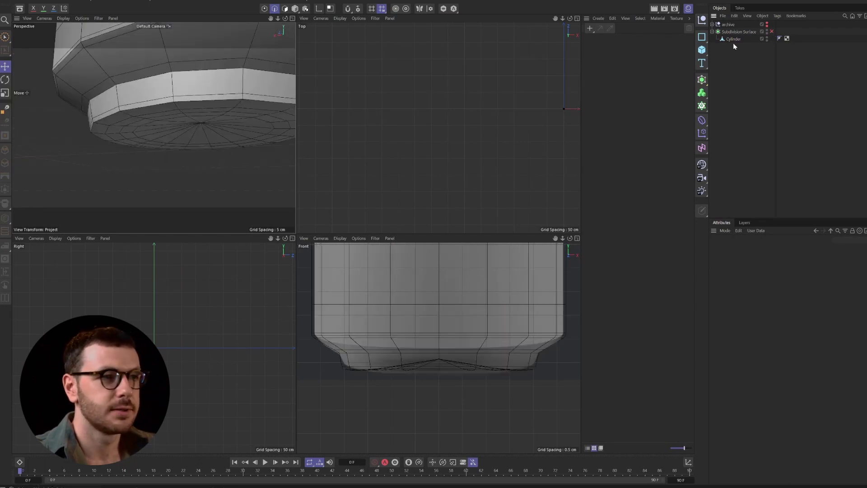
Raise the centre point of the cylinder's base further by about 0.04 cm.
click(732, 39)
scroll(153, 146, up, 3)
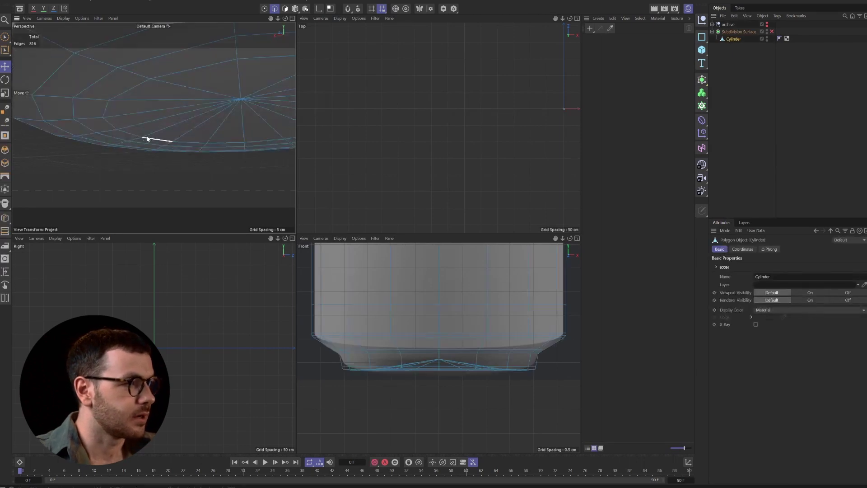
scroll(149, 137, down, 3)
key(Return)
key(Return)
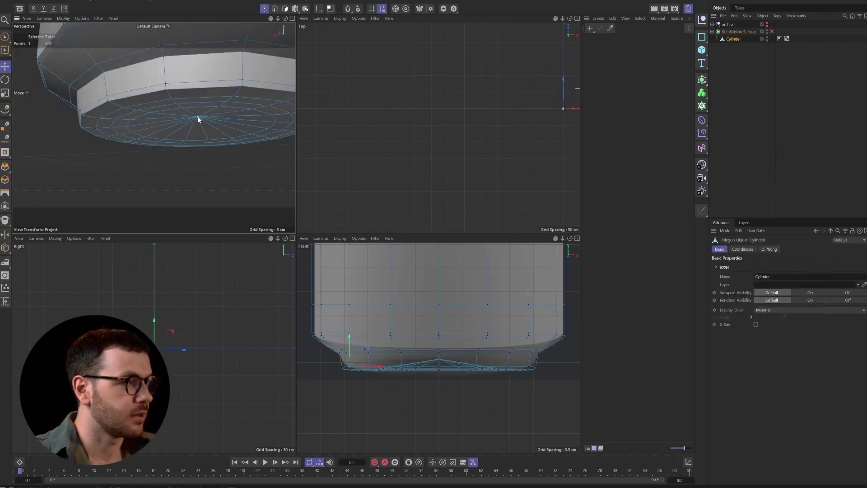
drag(196, 91, 198, 98)
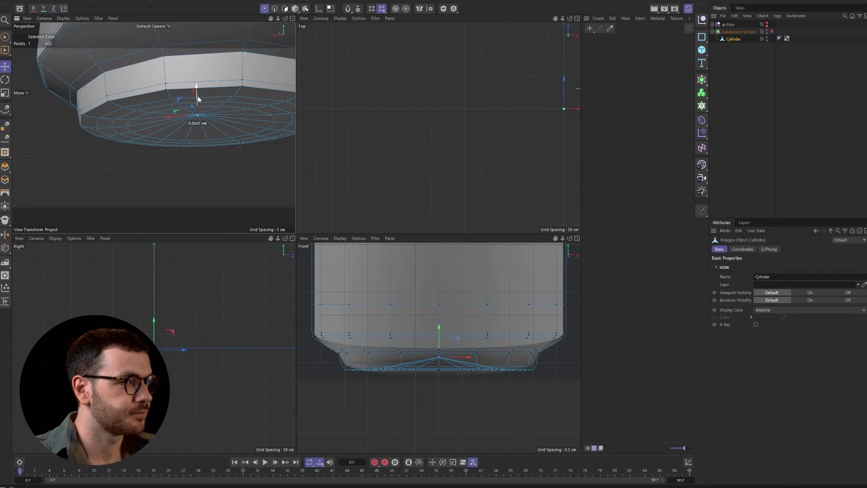
Lower the base's centre point until it is level with the bottom rim, and clear the point selection.
click(742, 52)
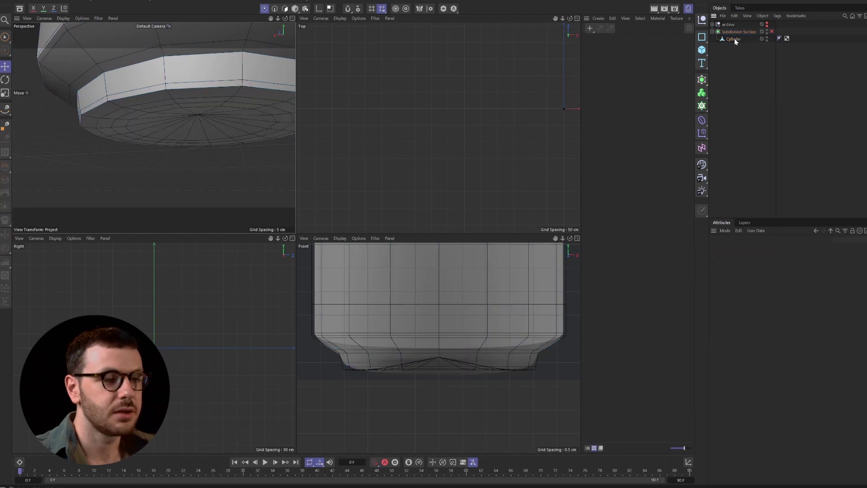
click(204, 124)
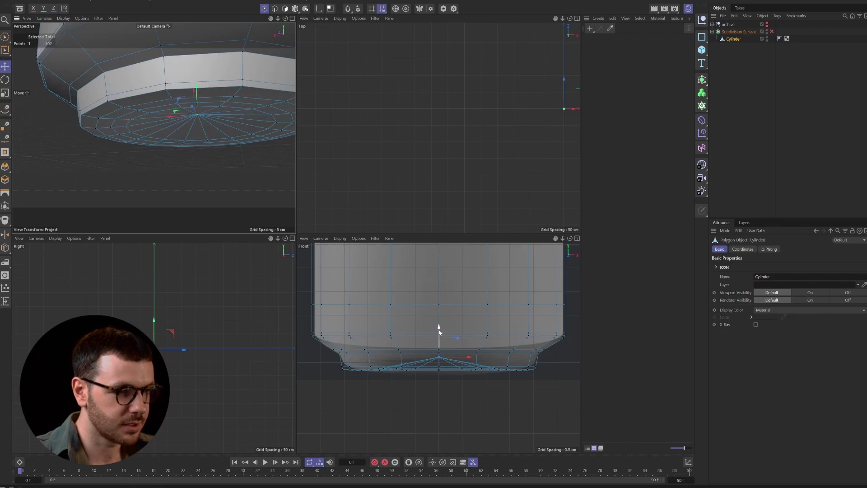
drag(438, 331, 438, 342)
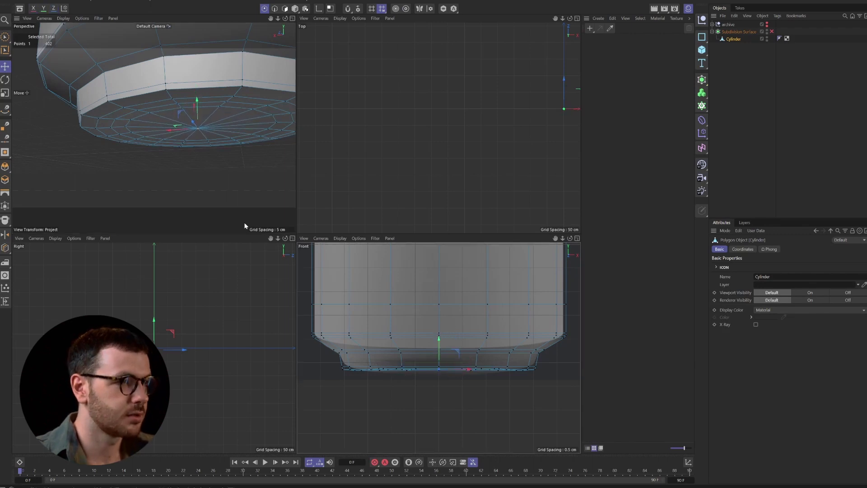
click(118, 136)
Find the Disc primitive by searching the commands for "disc" and add it to the scene.
scroll(123, 139, down, 15)
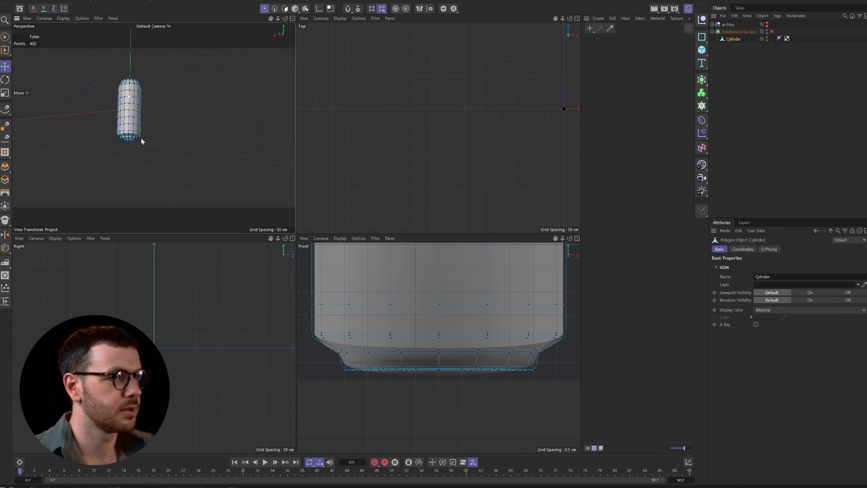
alt+drag(142, 142, 149, 186)
click(789, 62)
key(shift+c)
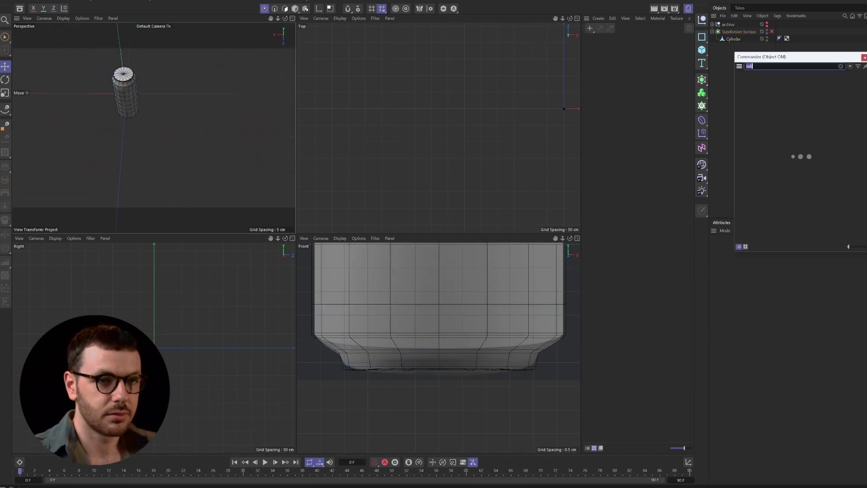
text(disk)
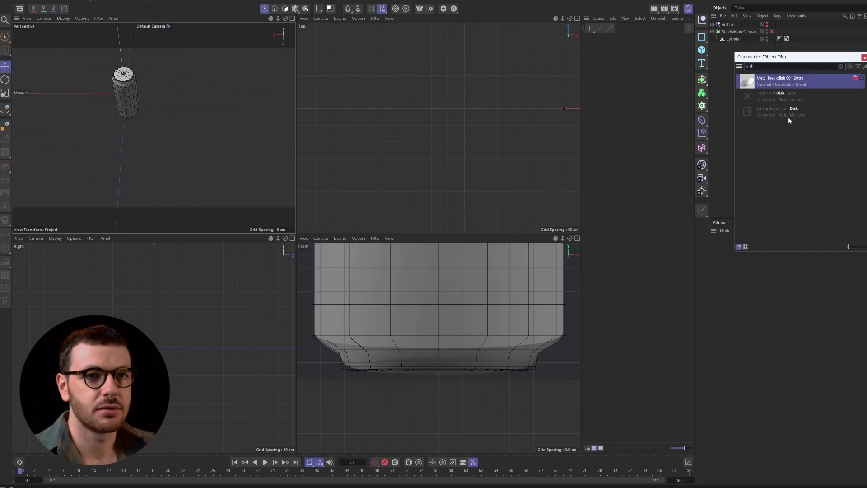
key(BackSpace)
text(c)
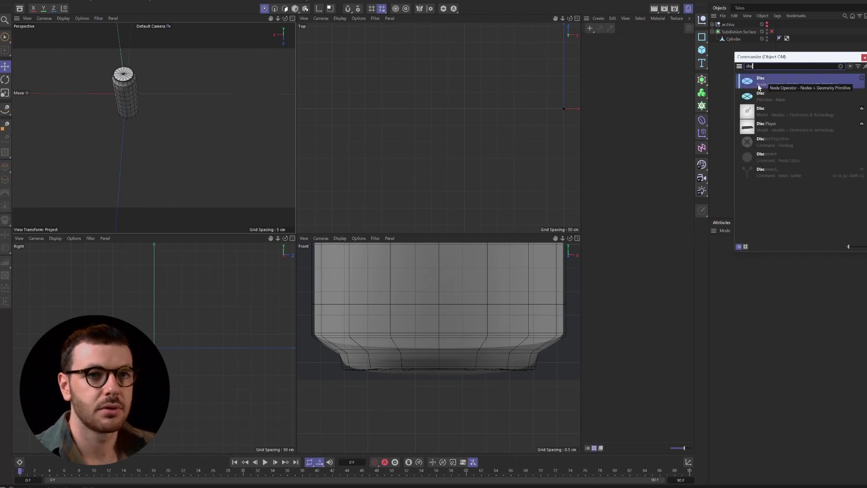
click(766, 98)
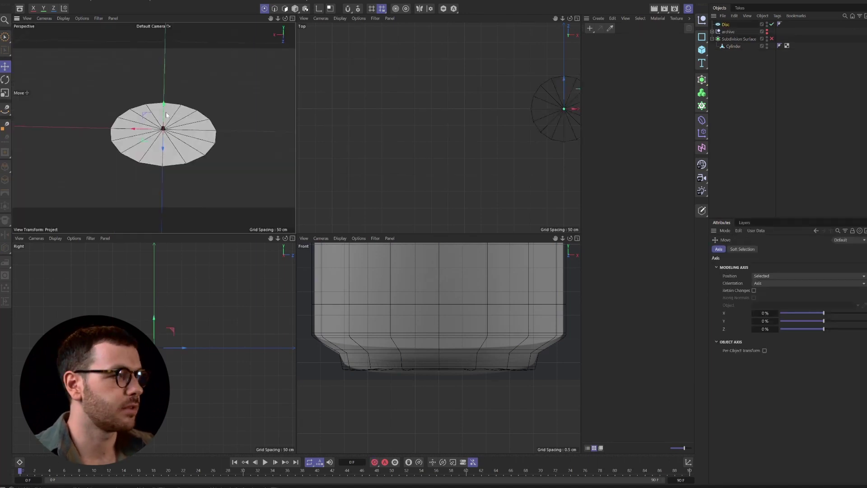
Move the disc upward along its vertical axis and scale it down uniformly.
drag(164, 105, 165, 84)
key(t)
drag(221, 100, 129, 131)
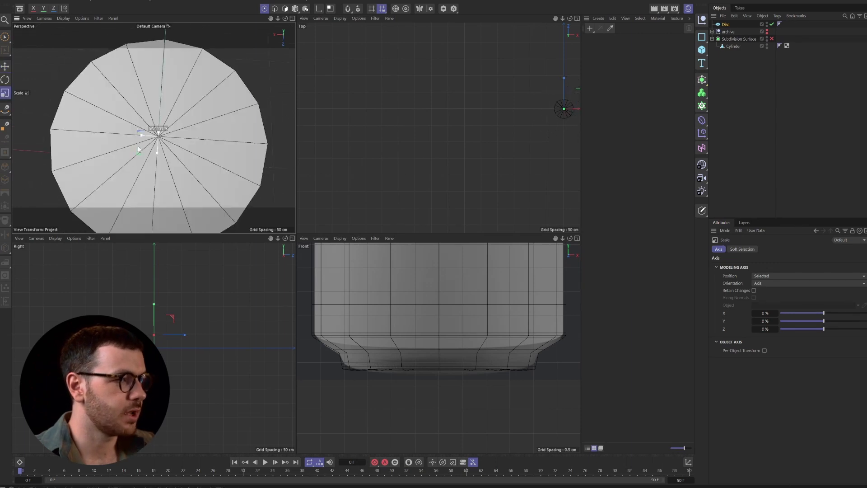
drag(122, 168, 107, 176)
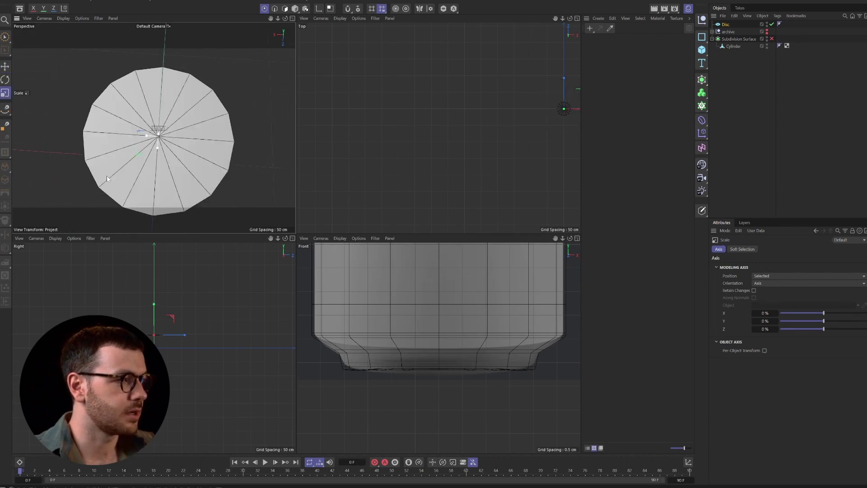
click(5, 66)
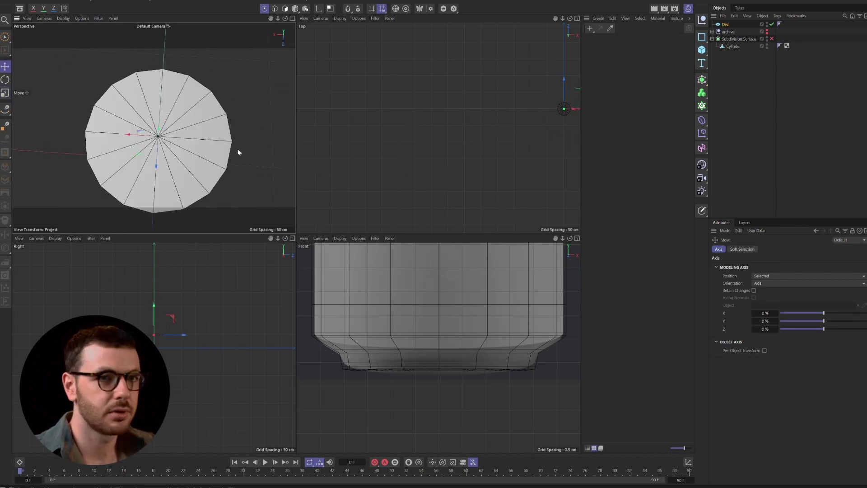
scroll(159, 132, up, 6)
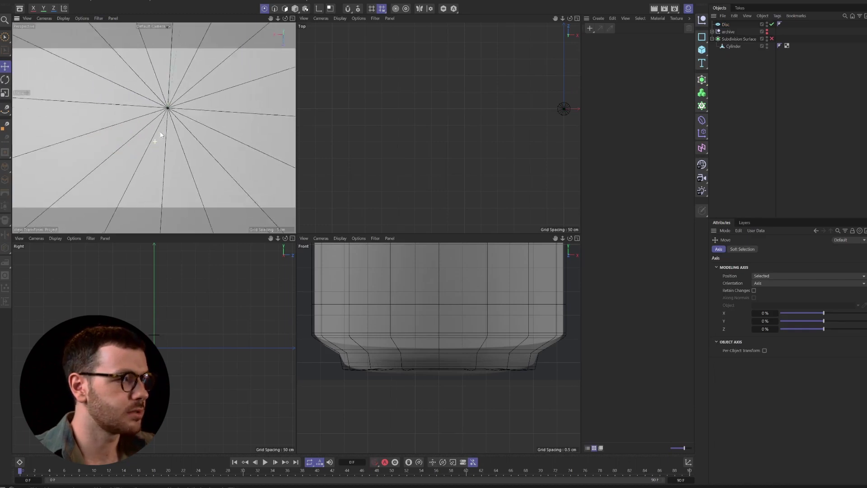
alt+right_drag(160, 133, 179, 105)
alt+middle_drag(172, 121, 162, 142)
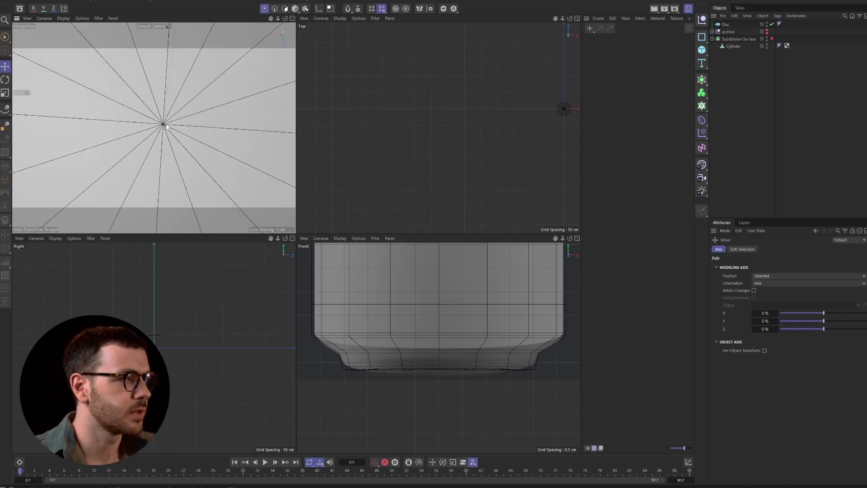
scroll(148, 133, down, 5)
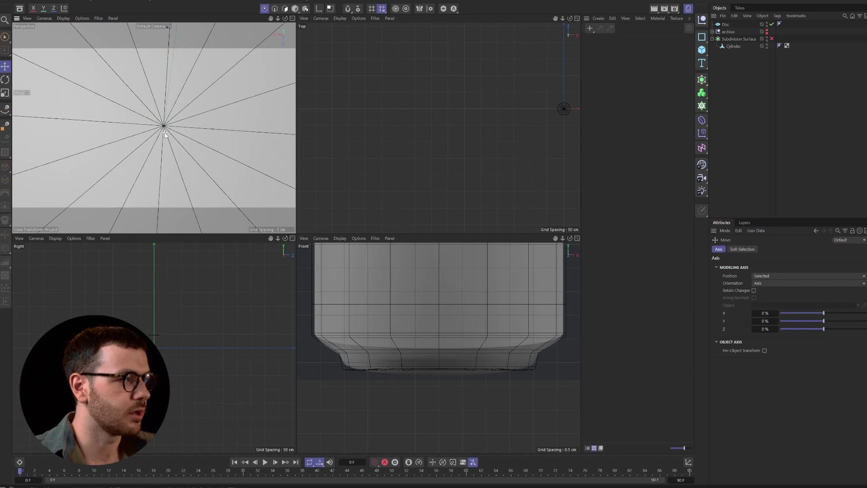
Add a new Subdivision Surface by searching the commands for "sub" and place the disc inside it.
alt+drag(159, 132, 166, 110)
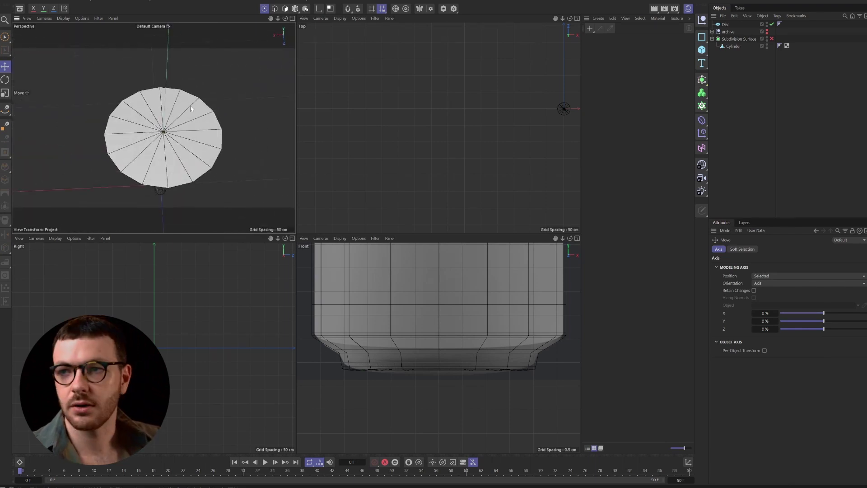
scroll(163, 116, up, 3)
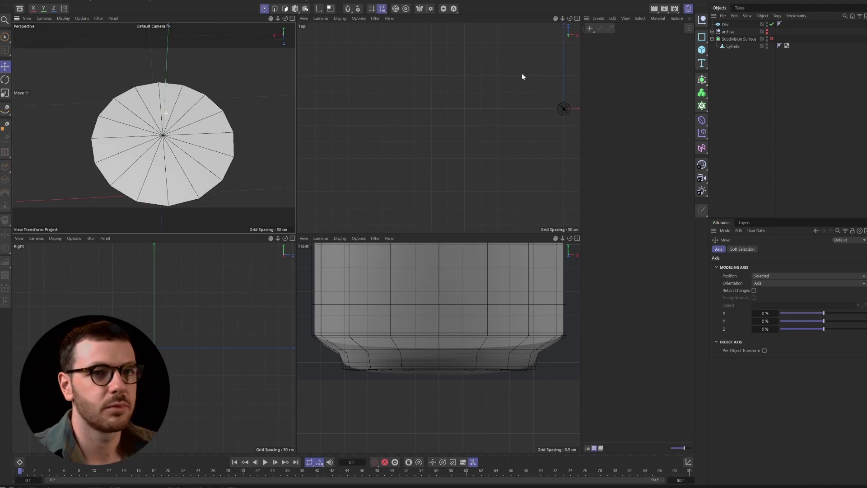
key(shift+c)
text(sub)
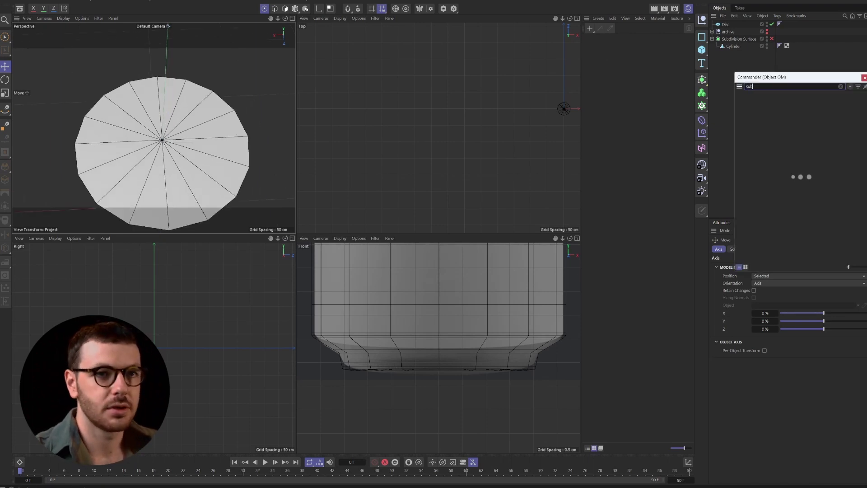
click(770, 116)
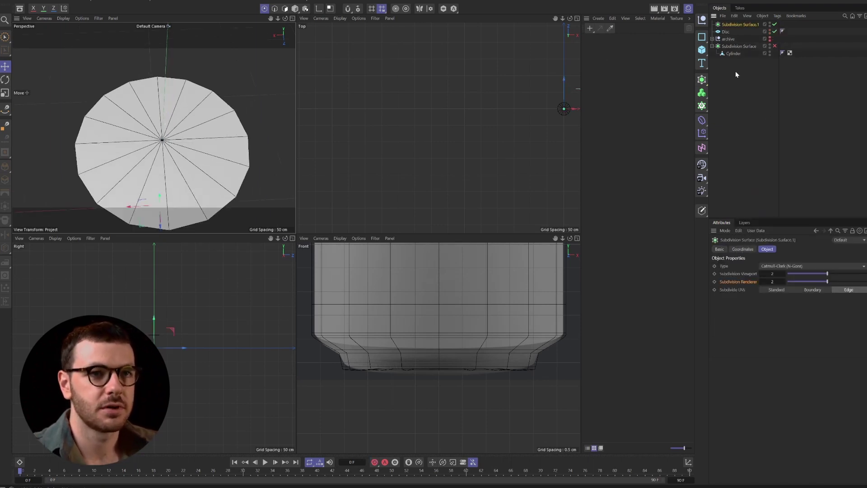
drag(724, 32, 728, 30)
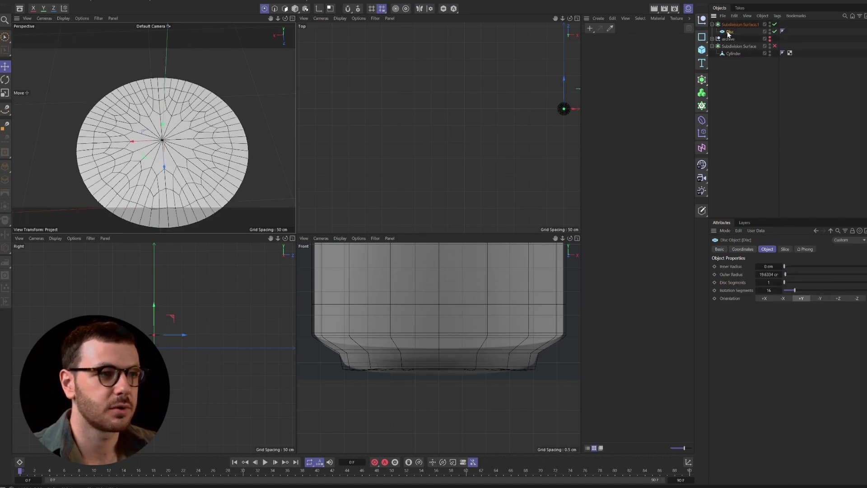
Raise the viewport subdivision level of the disc's Subdivision Surface to 6.
click(757, 102)
click(730, 25)
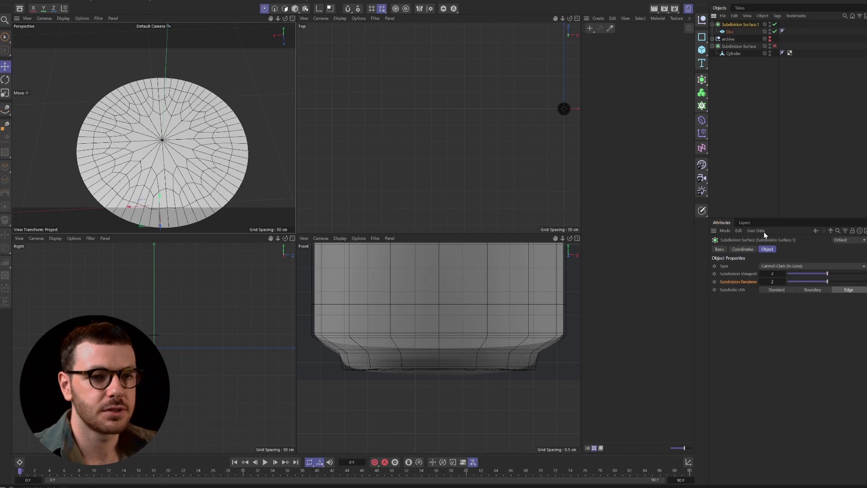
click(784, 273)
click(784, 273)
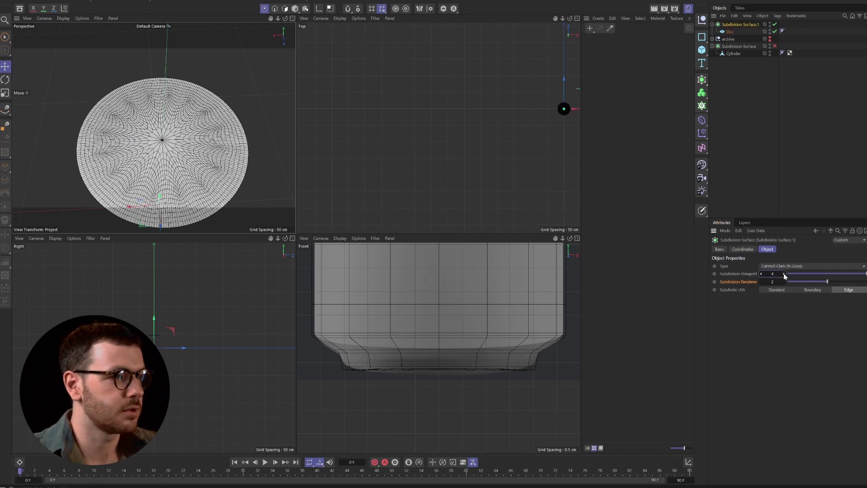
click(784, 273)
click(784, 273)
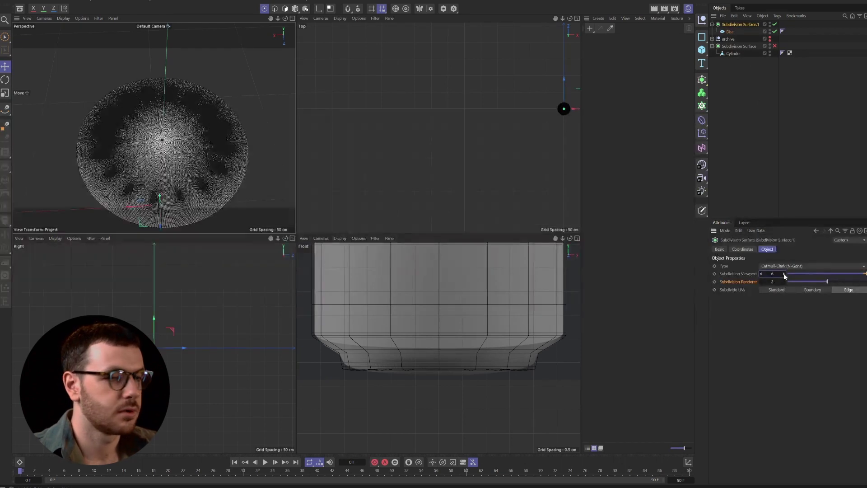
Examine the subdivided disc's mesh flow around its centre and the pinched spots, up close and from above.
click(747, 175)
scroll(116, 179, up, 6)
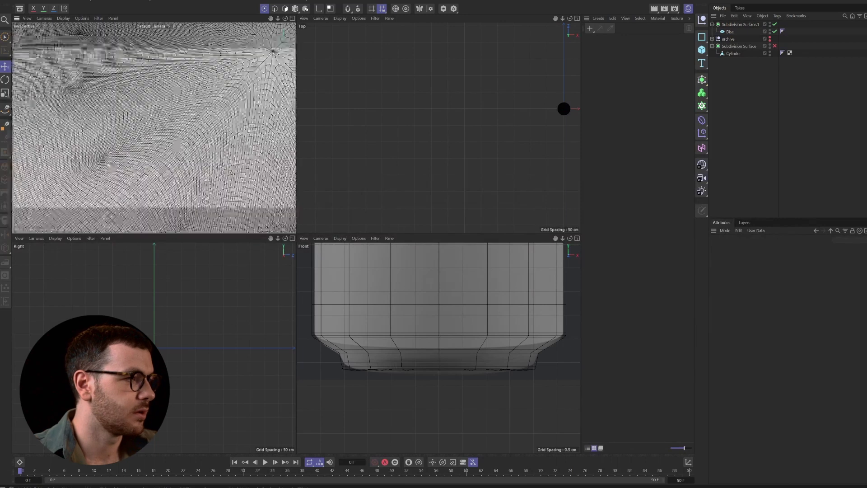
scroll(103, 162, up, 2)
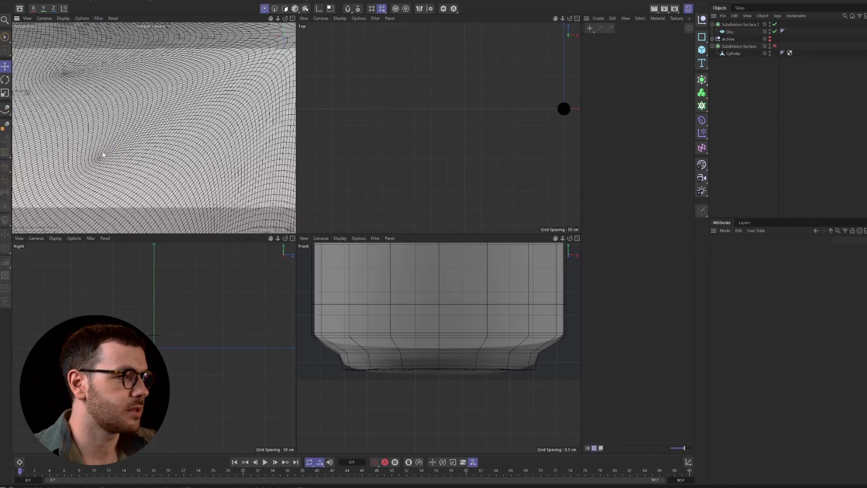
scroll(104, 159, down, 2)
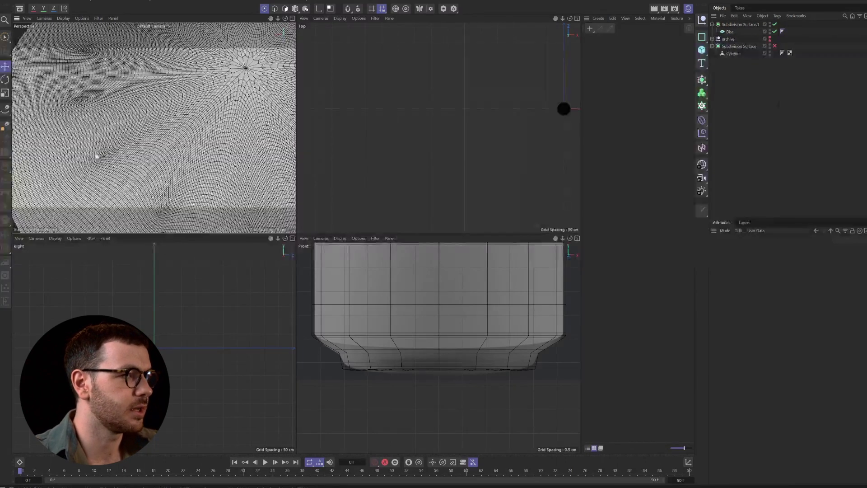
scroll(99, 144, down, 6)
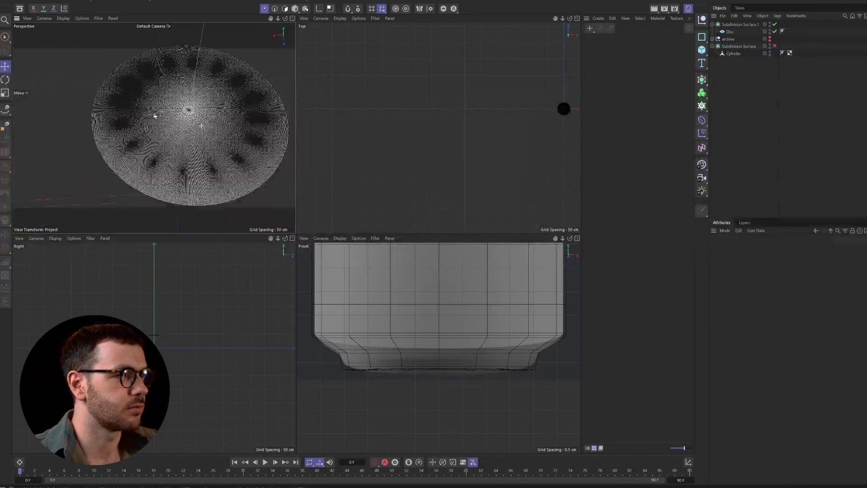
mouse_move(154, 116)
alt+mouse_down()
mouse_move(156, 140)
mouse_move(188, 126)
alt+mouse_up()
alt+drag(233, 109, 229, 121)
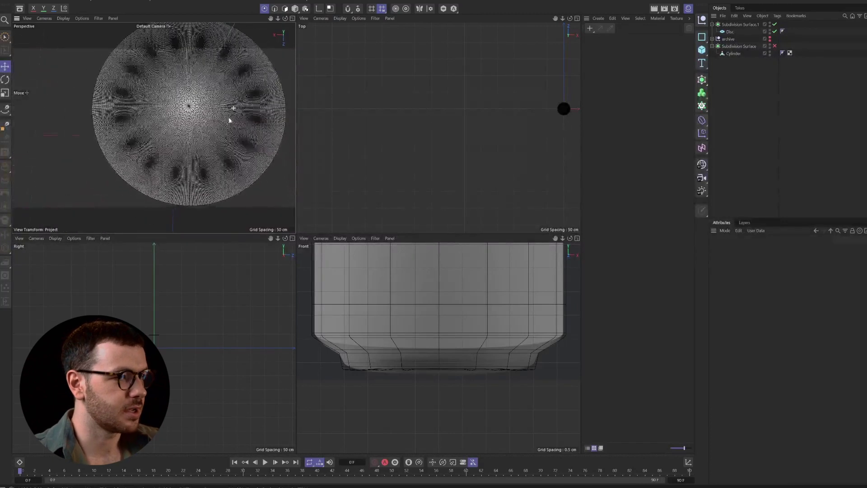
scroll(253, 126, up, 3)
scroll(239, 131, down, 4)
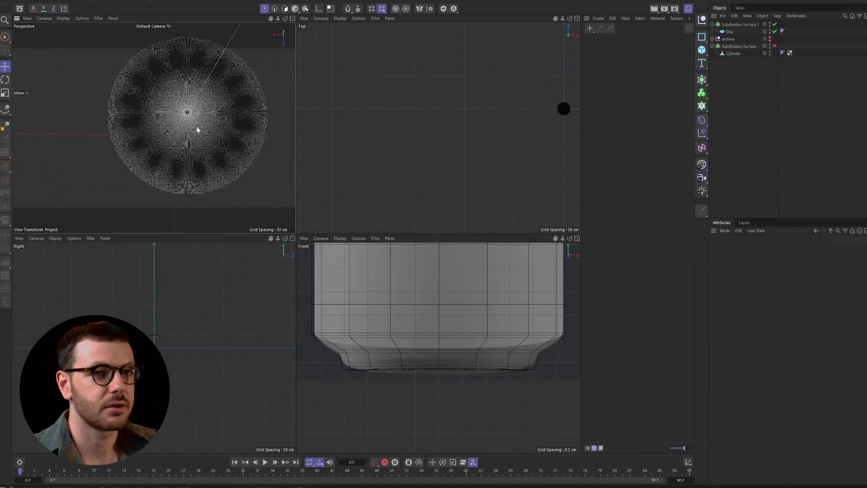
Delete the disc together with its Subdivision Surface, and select the cylinder for editing.
click(736, 25)
key(Delete)
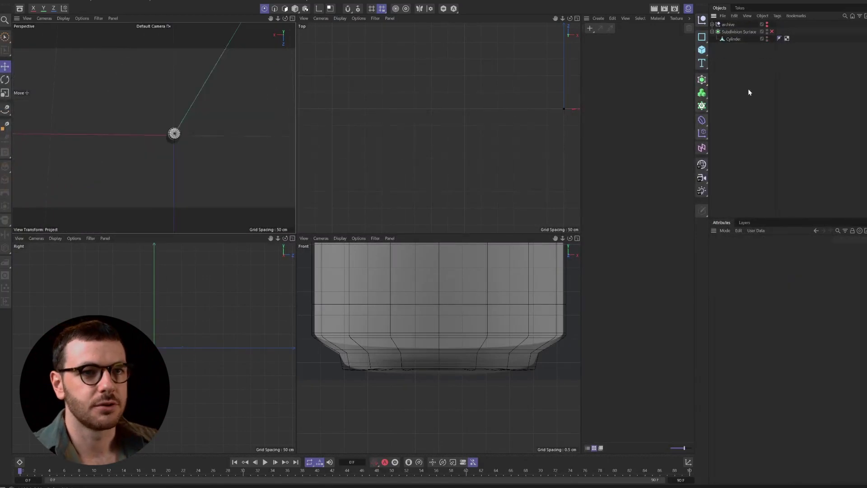
click(733, 33)
click(732, 39)
key(s)
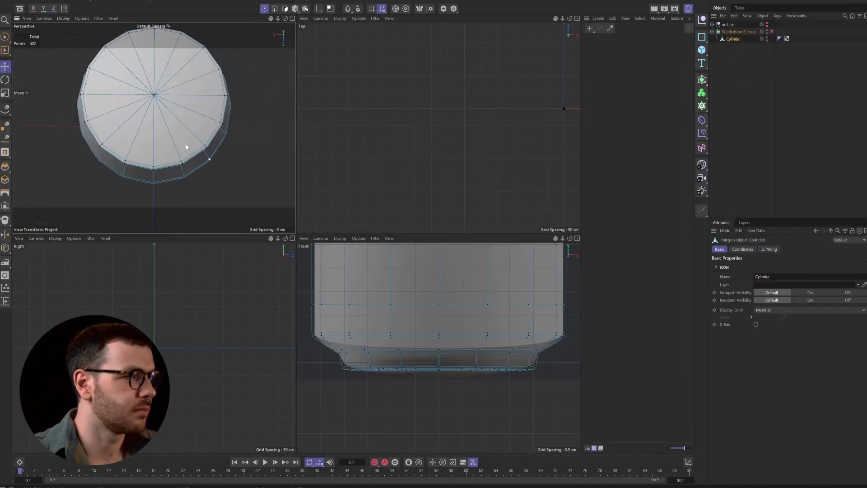
Loop-cut a small ring around the centre point of the cylinder's base at an offset of about 20.7%.
scroll(144, 138, down, 10)
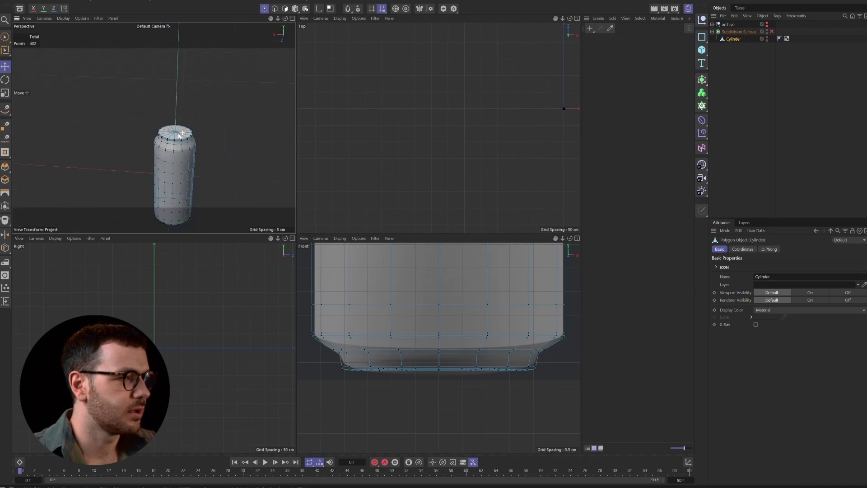
scroll(181, 157, up, 10)
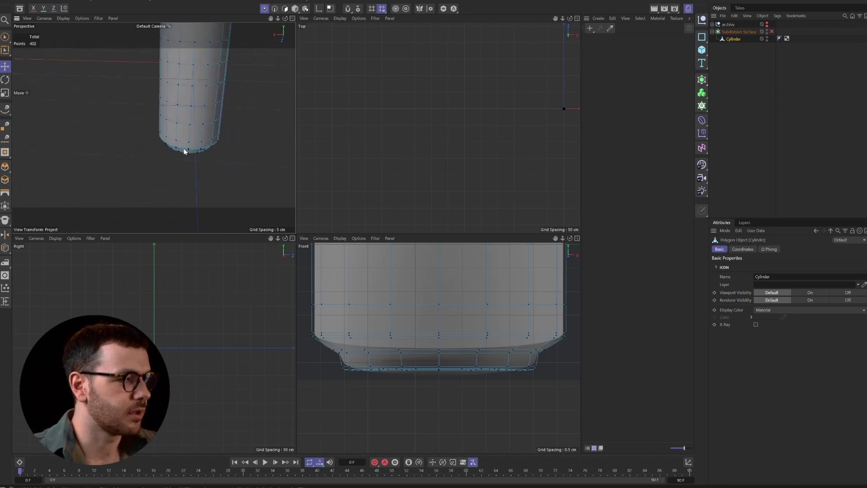
scroll(189, 179, up, 10)
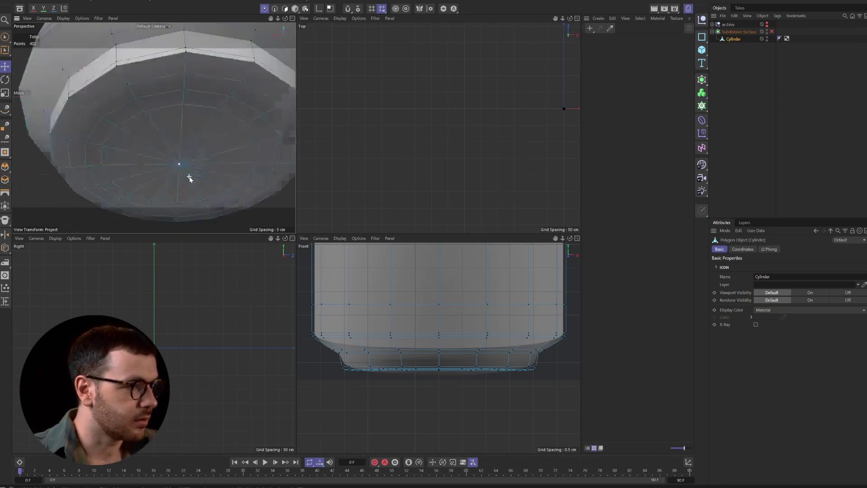
scroll(187, 131, down, 2)
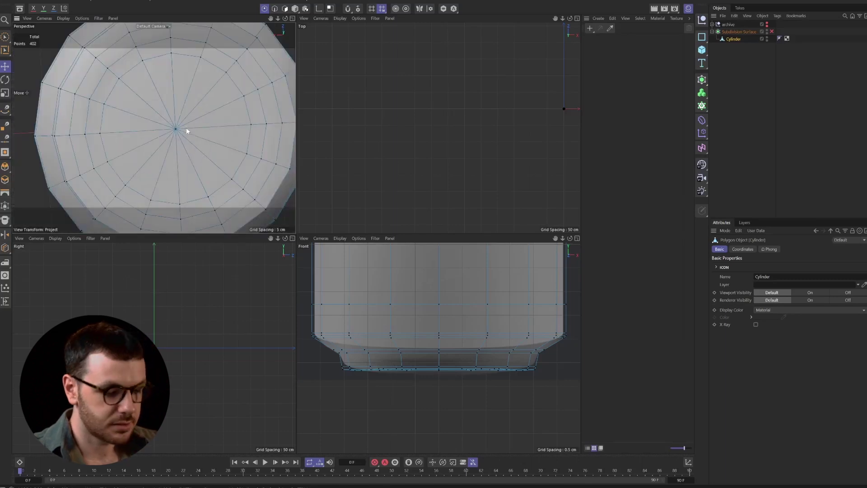
key(k)
key(l)
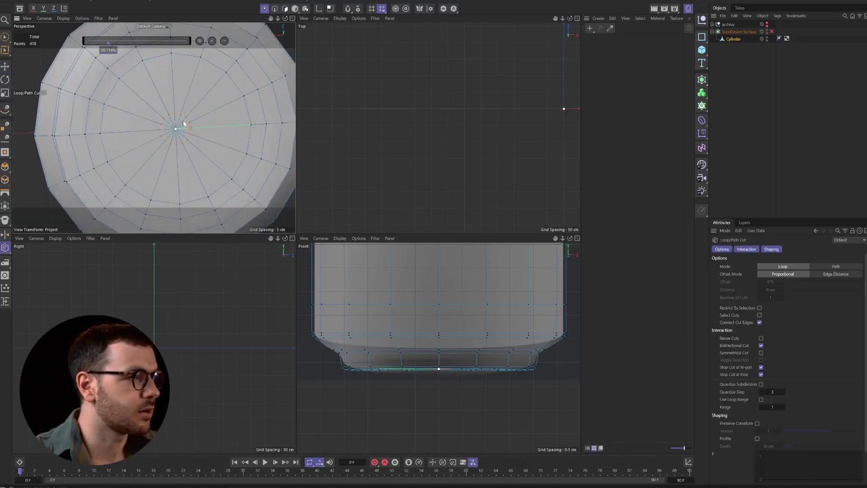
click(182, 122)
Brush-select the radial edges inside the new ring on the base and delete them.
scroll(183, 122, up, 2)
click(5, 37)
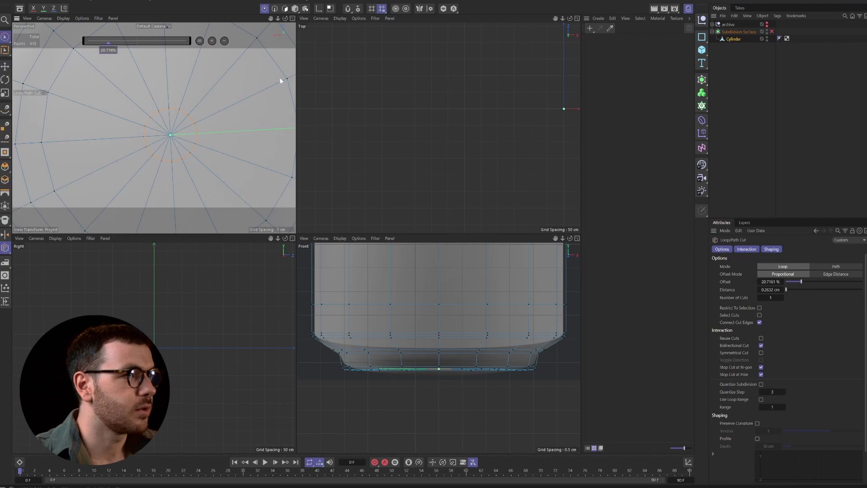
click(274, 8)
drag(159, 141, 184, 142)
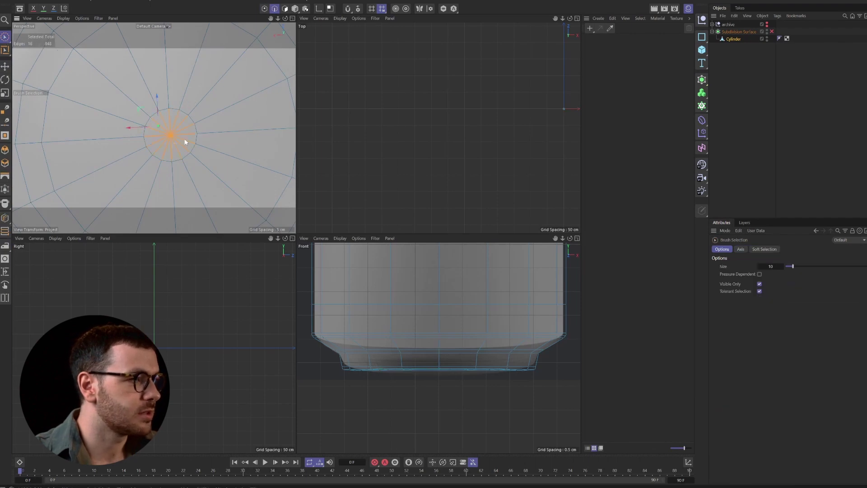
key(Delete)
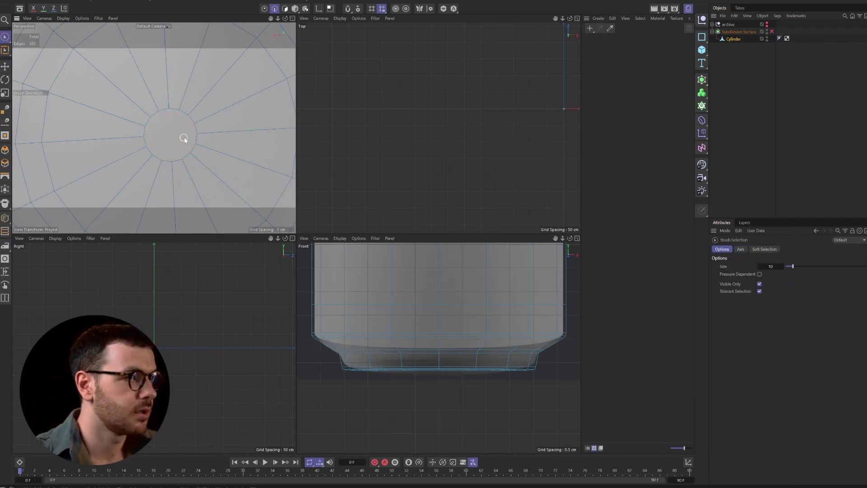
Line-cut three parallel horizontal edges across the base's central polygon, joining opposite points on the ring.
scroll(184, 138, up, 2)
key(k)
key(k)
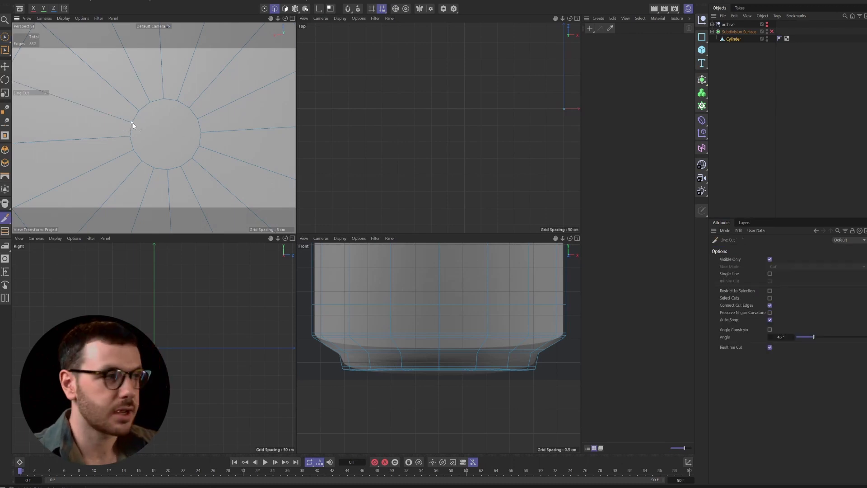
click(199, 120)
key(e)
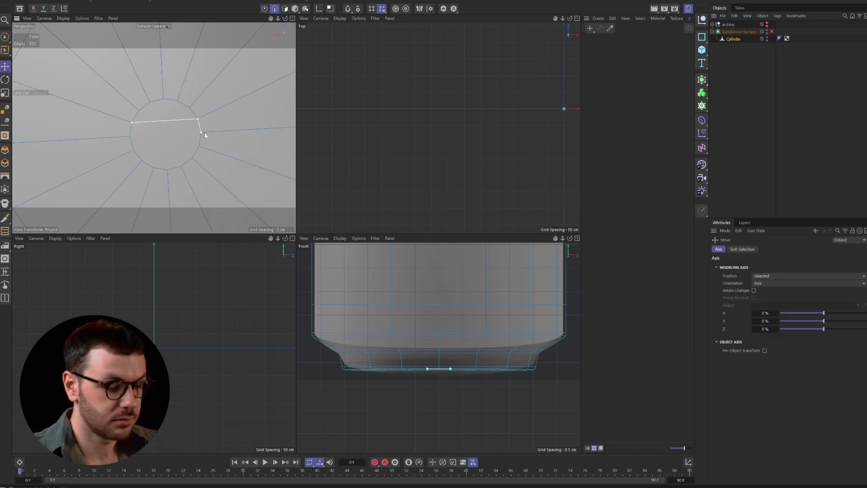
key(k)
key(k)
click(130, 136)
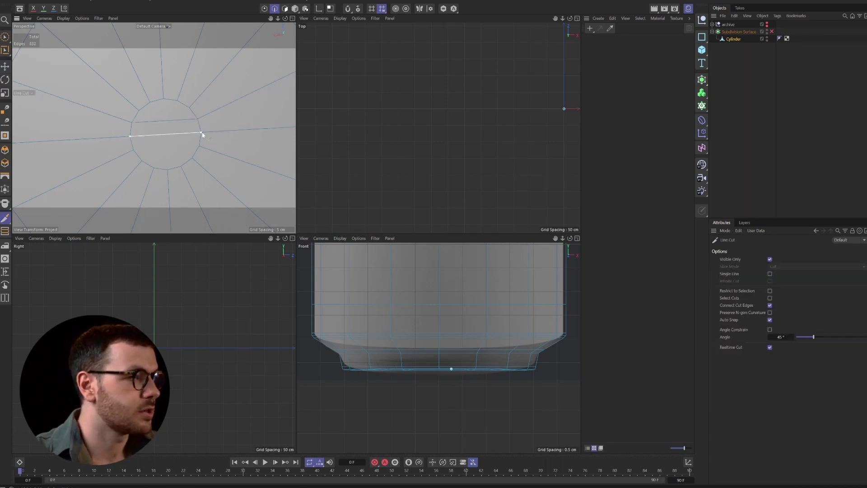
key(e)
key(k)
key(k)
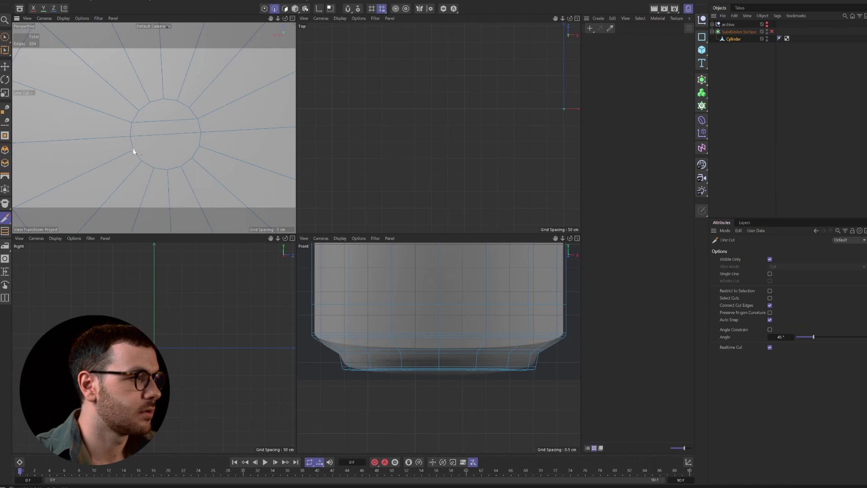
click(200, 147)
key(Escape)
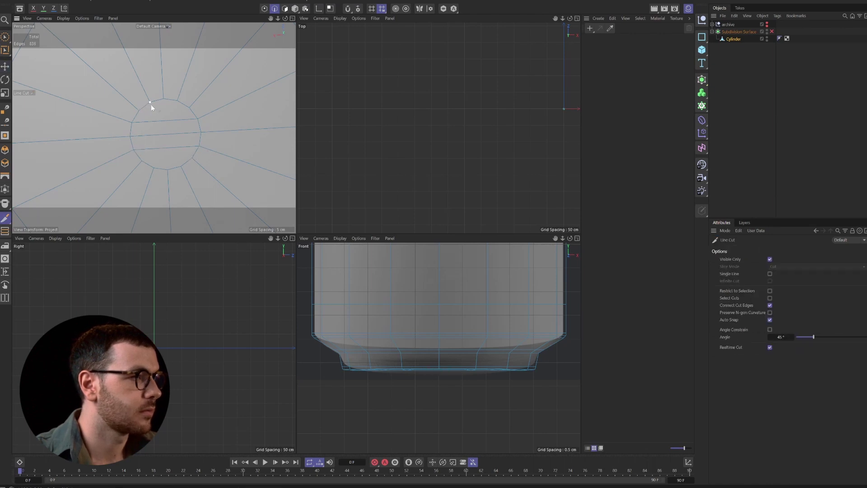
Line-cut three edges perpendicular to the existing ones across the central polygon, completing the grid inside the ring.
click(167, 169)
click(150, 102)
click(153, 169)
key(Escape)
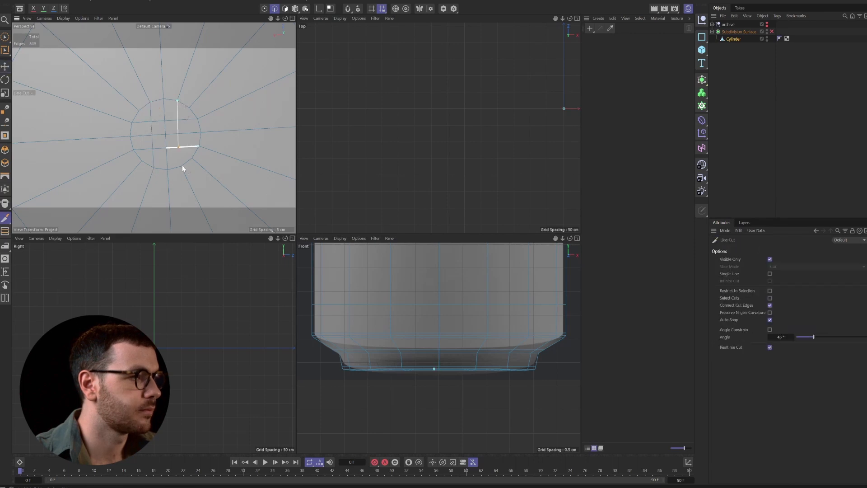
click(181, 166)
key(e)
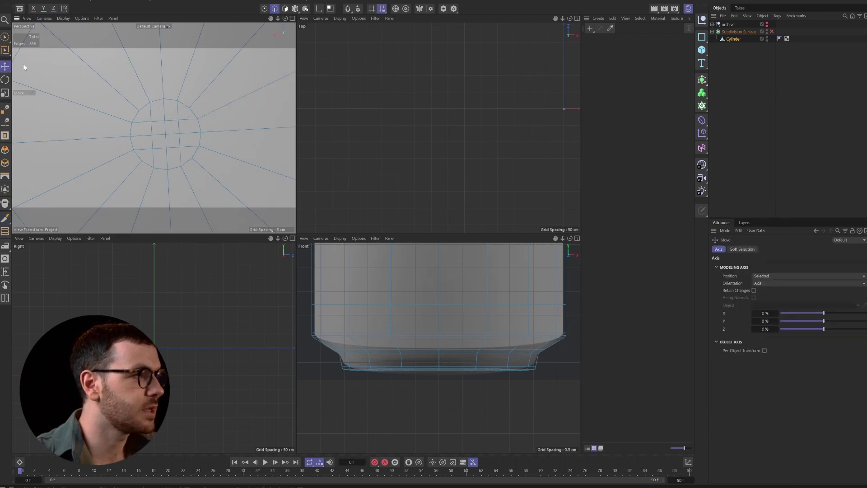
Try to reposition a single point on the ring around the base's central grid, and undo the move.
scroll(156, 136, up, 2)
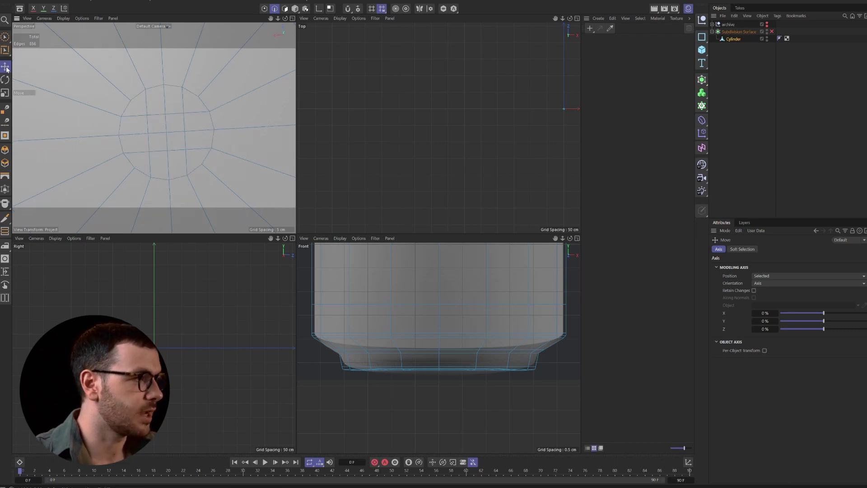
scroll(145, 113, up, 2)
click(133, 91)
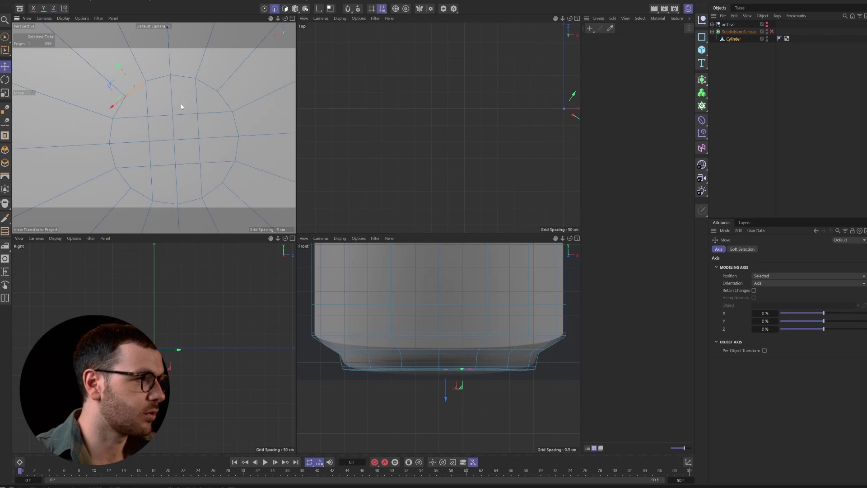
click(120, 108)
click(135, 89)
key(Return)
key(Return)
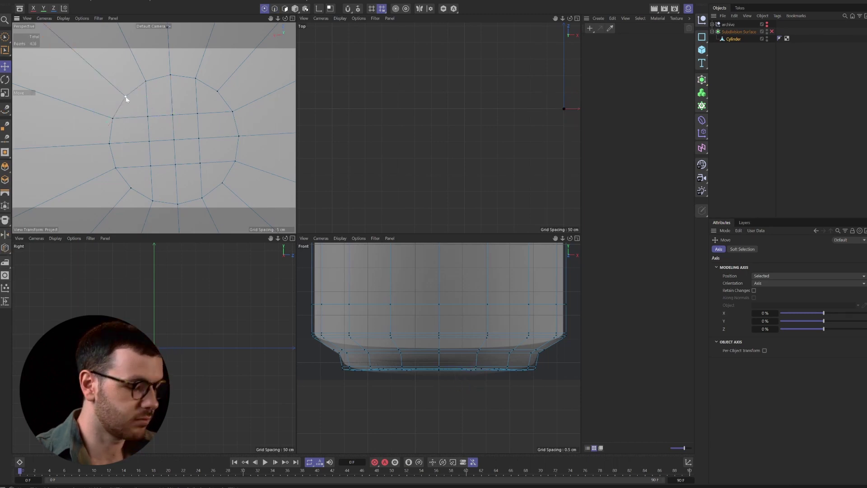
click(126, 97)
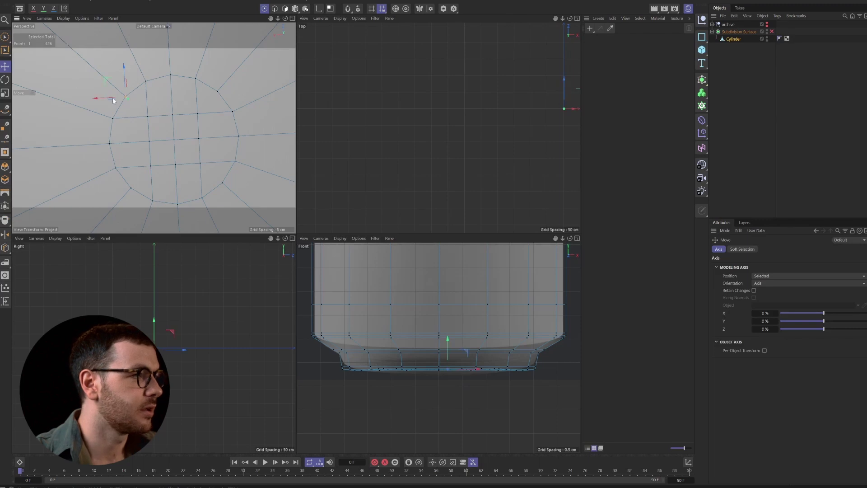
drag(113, 101, 114, 59)
key(ctrl+z)
key(ctrl+z)
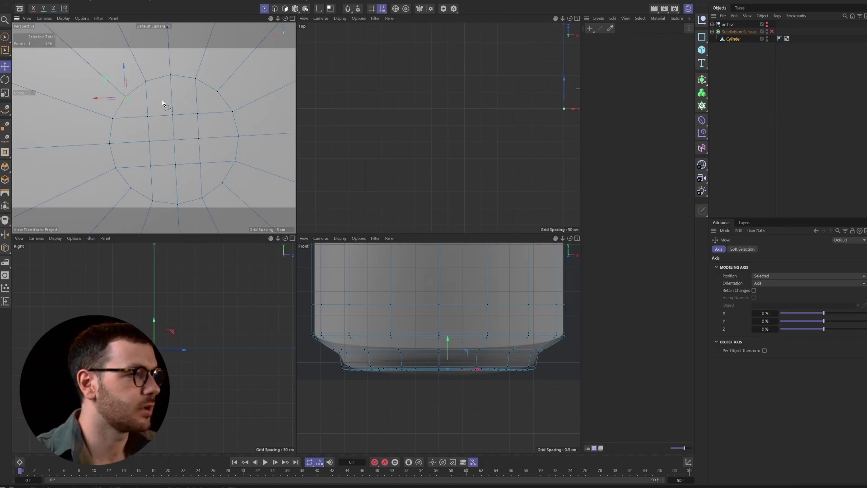
Examine the edge flow around the quad grid at the centre of the cylinder's base.
click(162, 100)
click(274, 8)
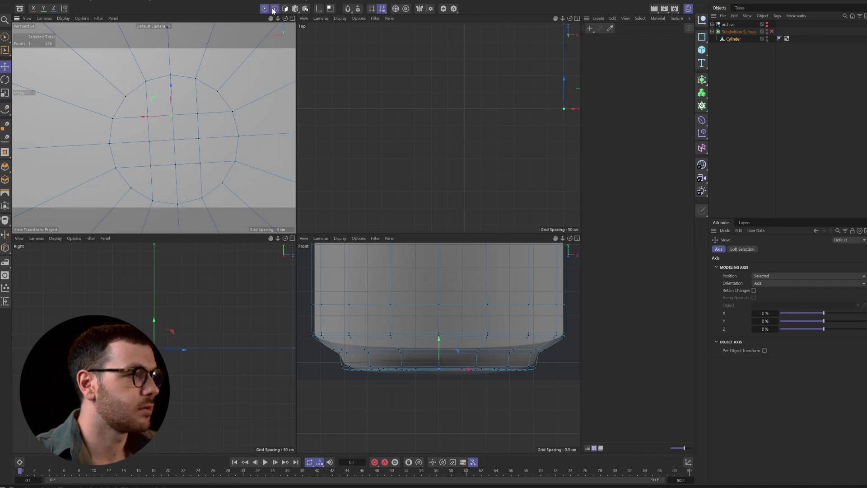
click(120, 106)
click(136, 90)
click(148, 99)
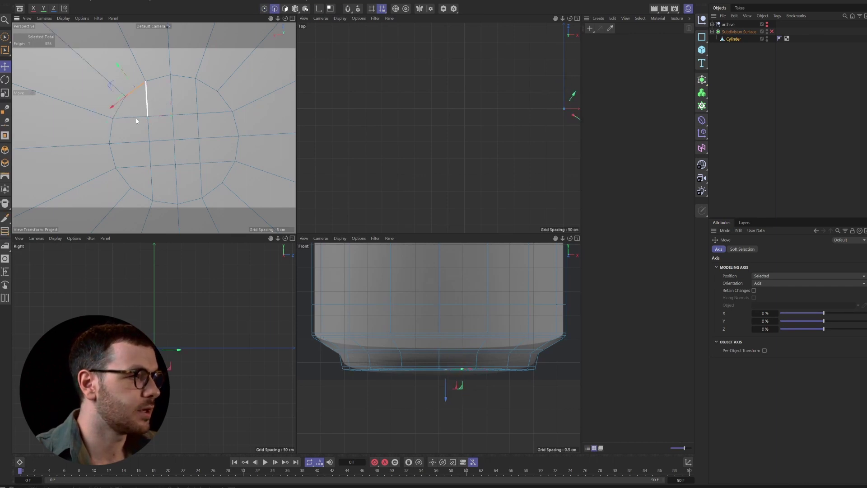
click(135, 117)
scroll(192, 161, down, 3)
scroll(190, 159, down, 6)
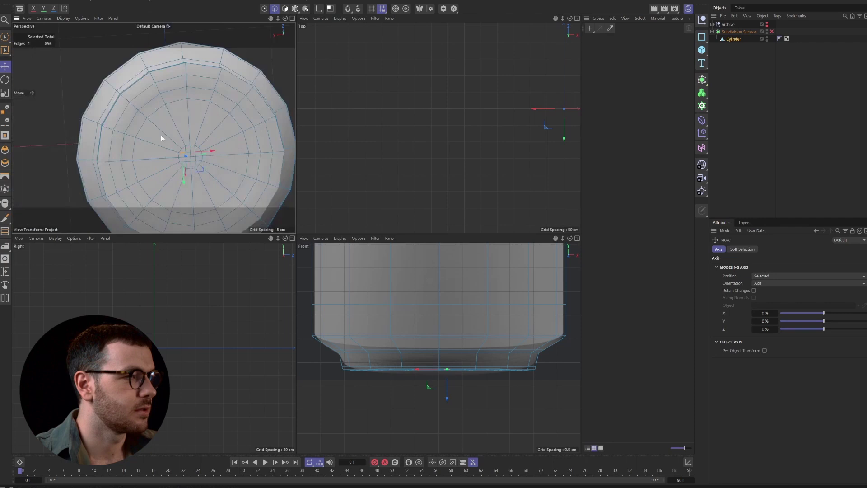
click(62, 117)
alt+drag(187, 135, 193, 177)
scroll(192, 177, up, 6)
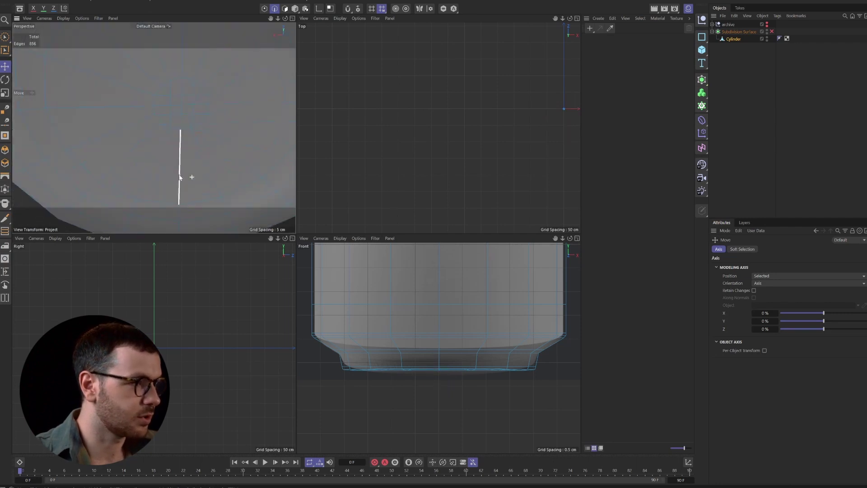
scroll(166, 108, down, 3)
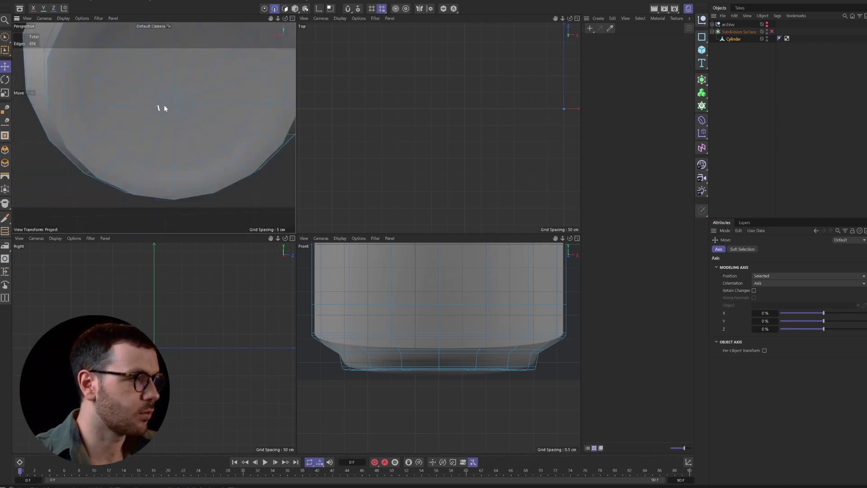
scroll(176, 107, down, 3)
alt+drag(166, 139, 164, 113)
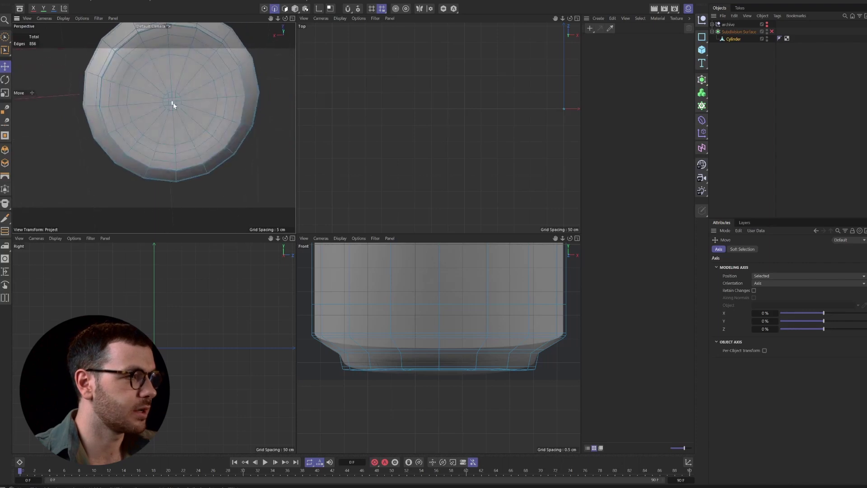
scroll(172, 103, up, 3)
key(k)
key(l)
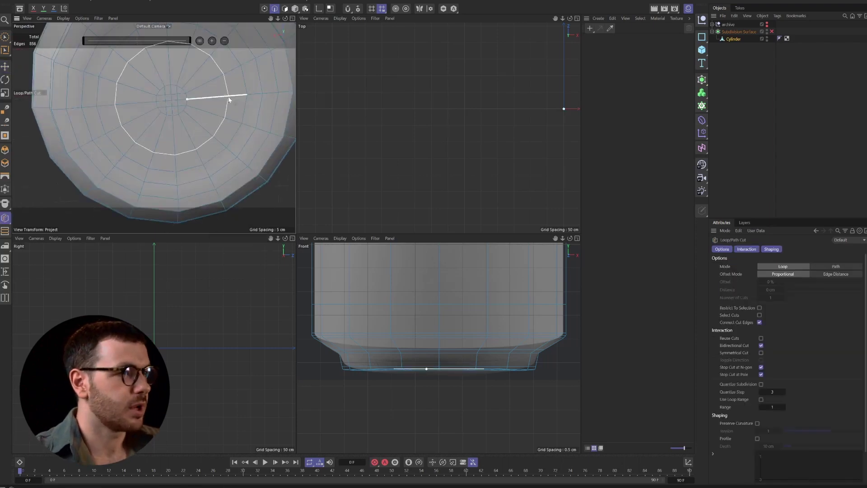
click(6, 67)
Brush-select the grid polygons inside the base's central ring and move them upward along Y to make the base concave.
alt+drag(154, 84, 141, 119)
alt+right_drag(201, 106, 164, 87)
alt+drag(163, 87, 157, 136)
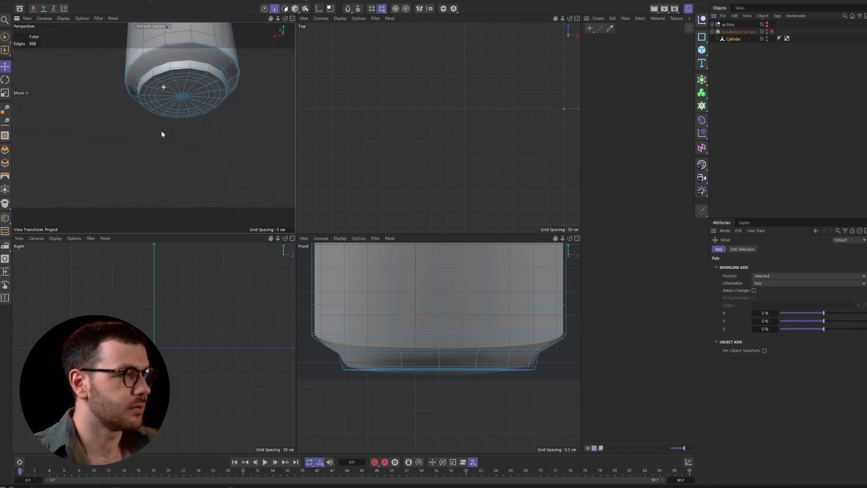
scroll(183, 107, up, 5)
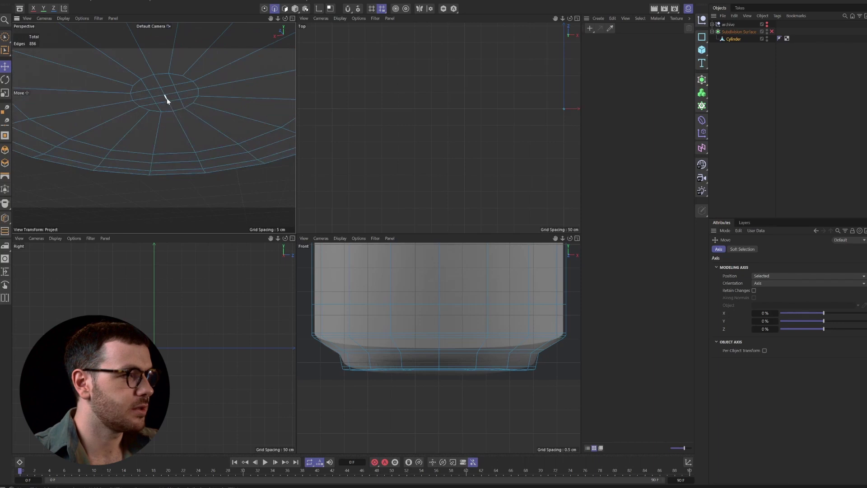
click(265, 9)
click(275, 10)
click(284, 9)
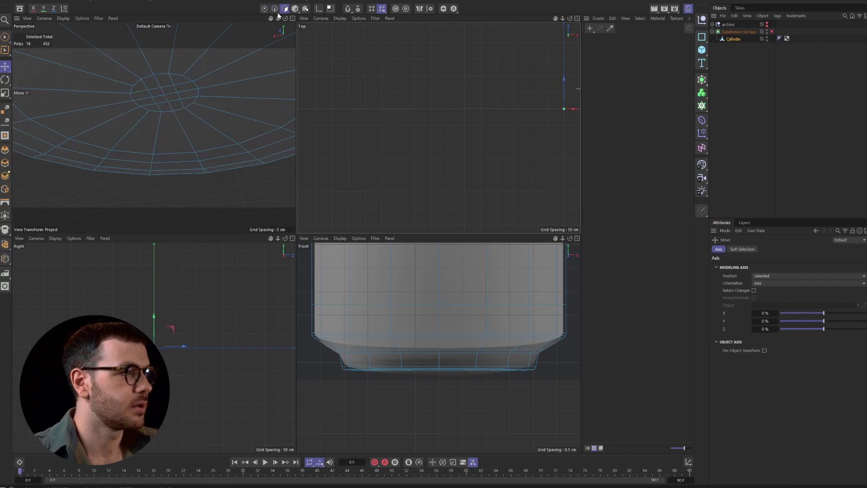
click(5, 37)
mouse_move(174, 101)
mouse_down()
mouse_move(154, 98)
mouse_move(150, 85)
mouse_move(189, 101)
mouse_move(176, 91)
mouse_up()
scroll(176, 91, down, 5)
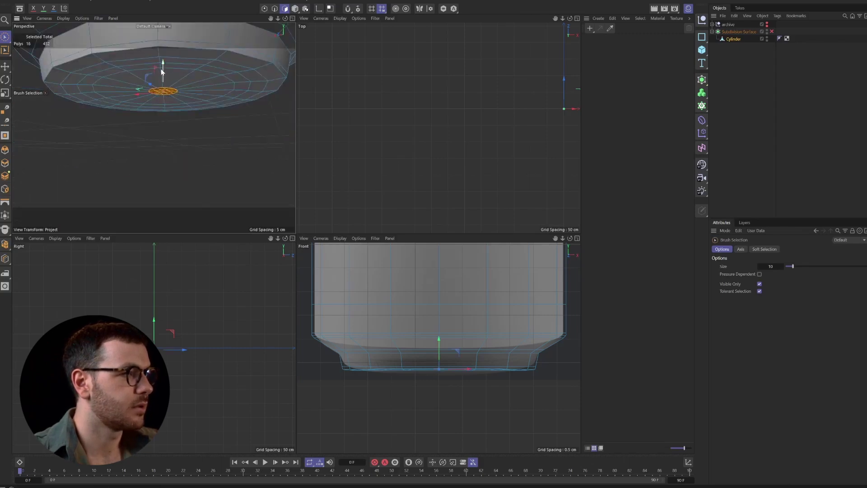
drag(162, 72, 165, 50)
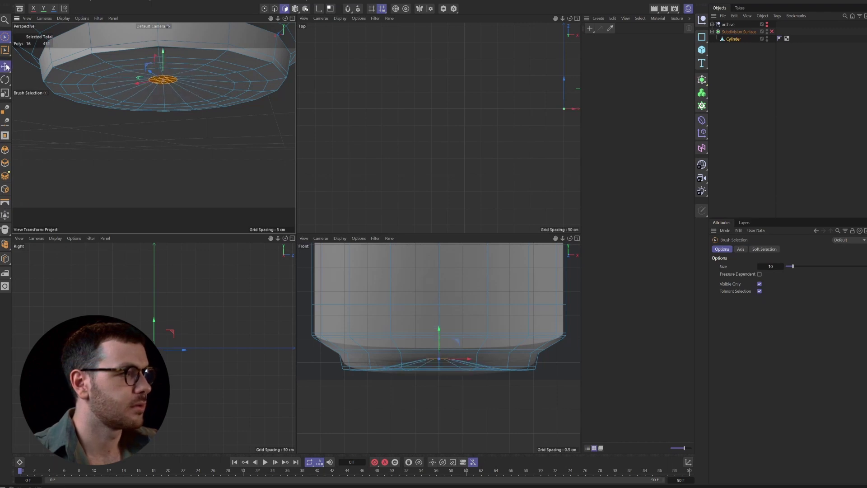
Clear the selection and re-enable the Subdivision Surface on the cylinder.
click(7, 67)
click(184, 161)
click(752, 59)
click(773, 31)
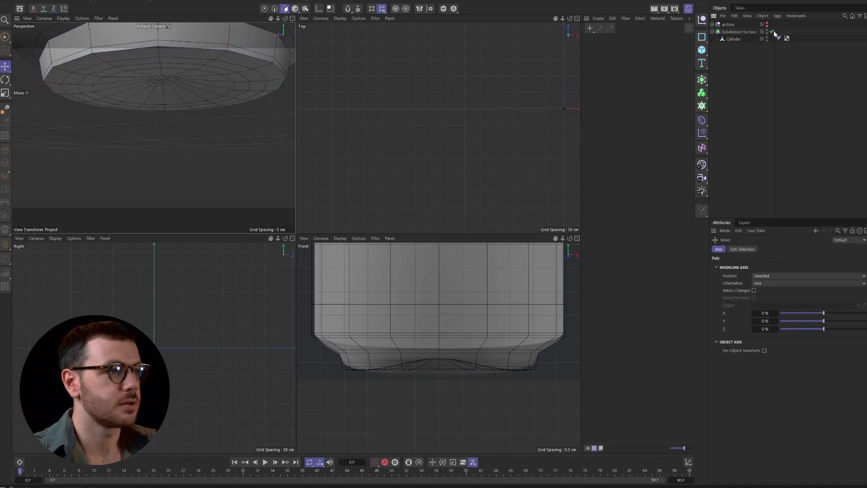
Frame the whole can in the perspective view and switch its display to plain shading without wireframe lines.
alt+drag(214, 81, 208, 48)
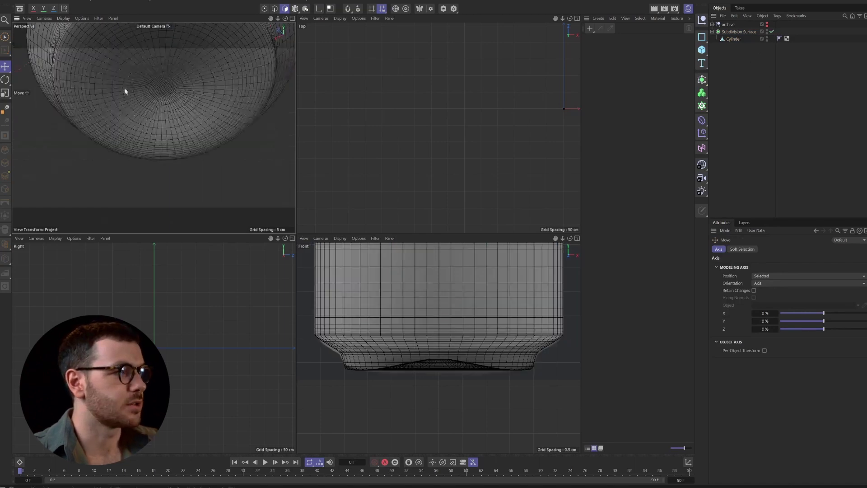
scroll(188, 104, down, 3)
alt+drag(156, 108, 144, 87)
scroll(163, 139, down, 7)
alt+drag(152, 128, 167, 160)
scroll(156, 129, down, 4)
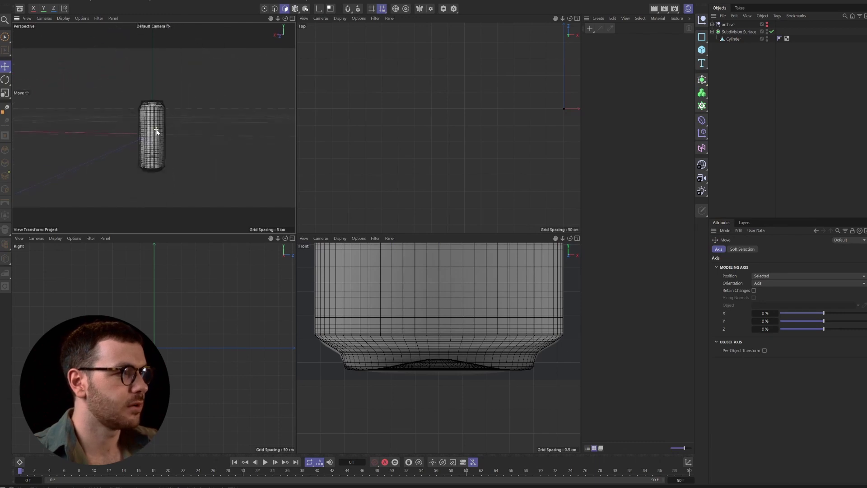
key(h)
click(63, 18)
click(75, 37)
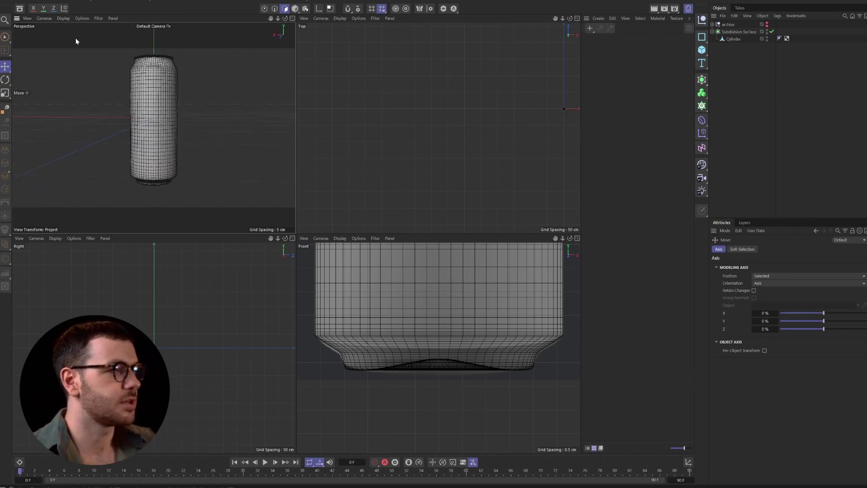
Examine the smoothed can's silhouette, top rim and lid in the perspective view.
scroll(156, 114, down, 2)
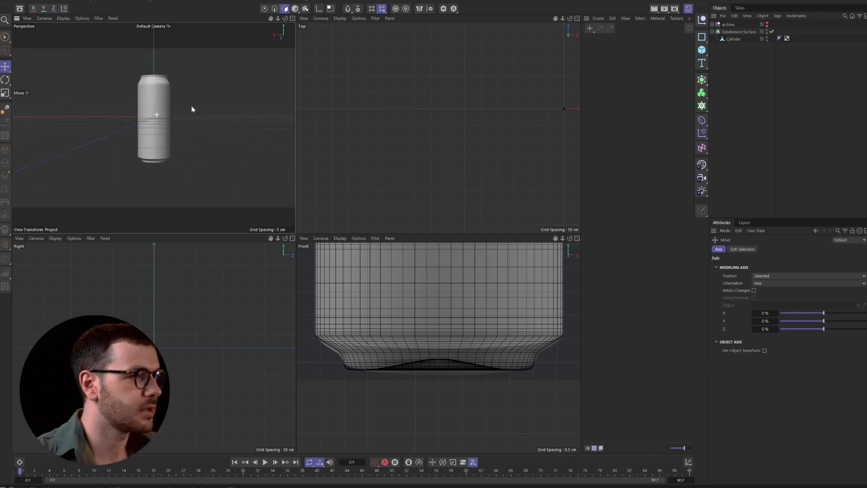
mouse_move(190, 107)
alt+mouse_down()
mouse_move(207, 112)
mouse_move(190, 120)
alt+mouse_up()
scroll(159, 74, up, 5)
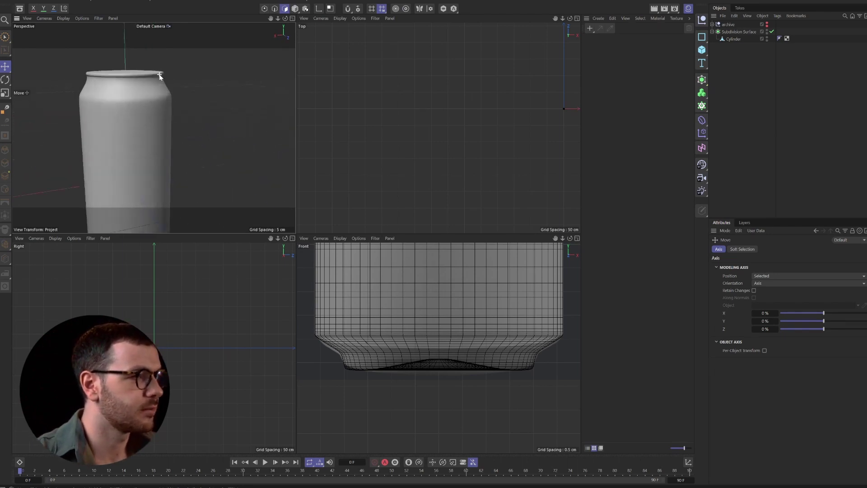
scroll(159, 74, down, 2)
scroll(160, 75, down, 4)
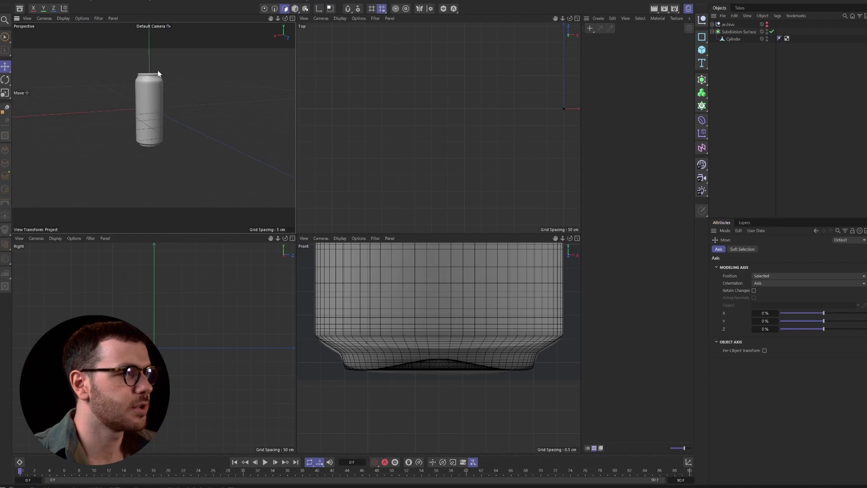
scroll(160, 92, up, 3)
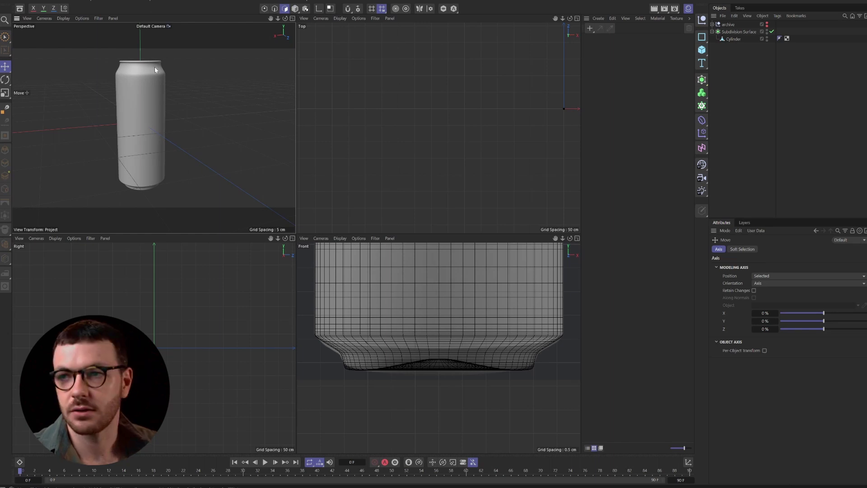
alt+drag(145, 78, 143, 144)
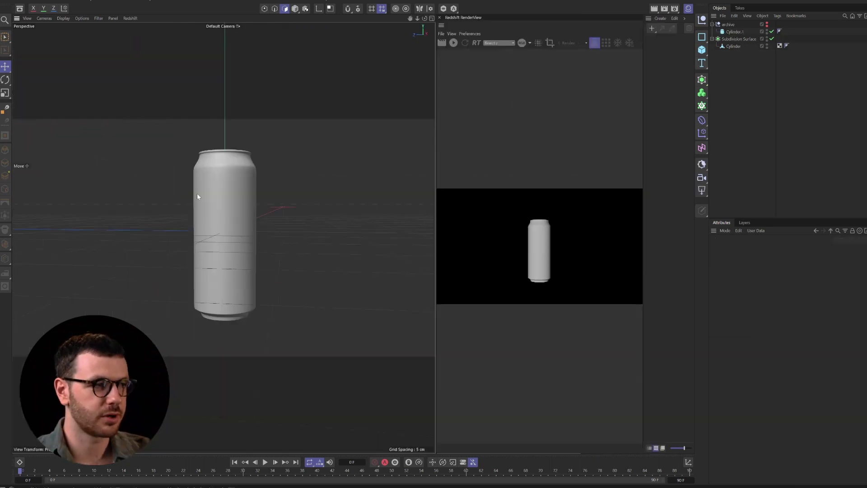
alt+drag(227, 157, 243, 225)
scroll(234, 144, up, 5)
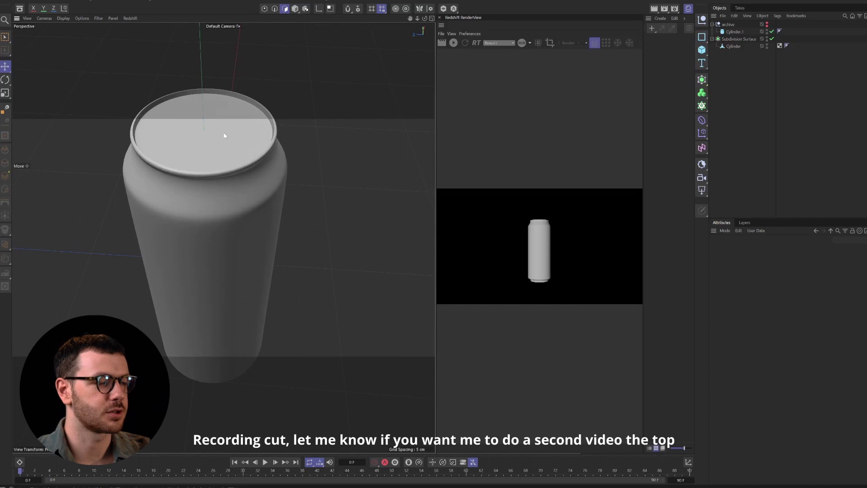
scroll(225, 130, down, 8)
alt+drag(220, 147, 224, 126)
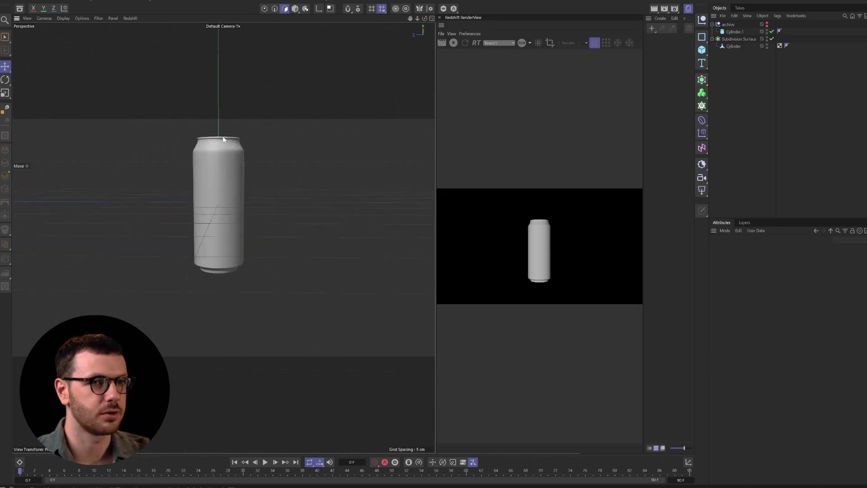
scroll(223, 139, down, 2)
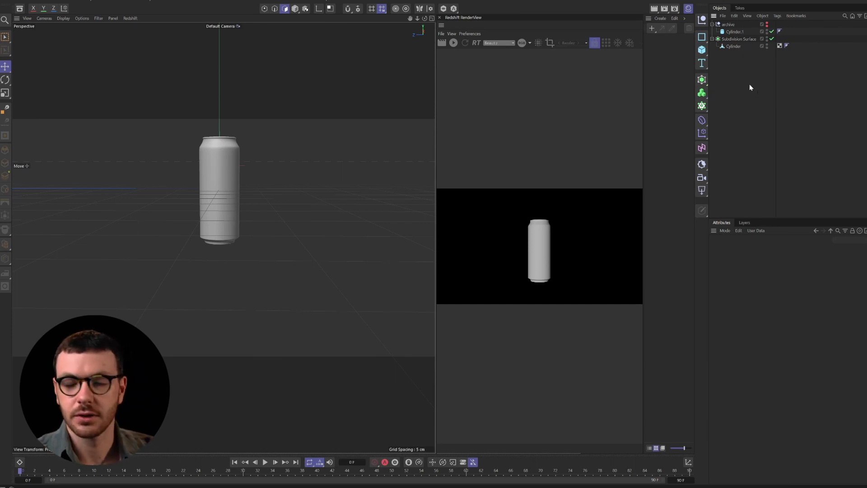
Find the camera command and add a Redshift camera to the scene.
key(shift+c)
text(camera)
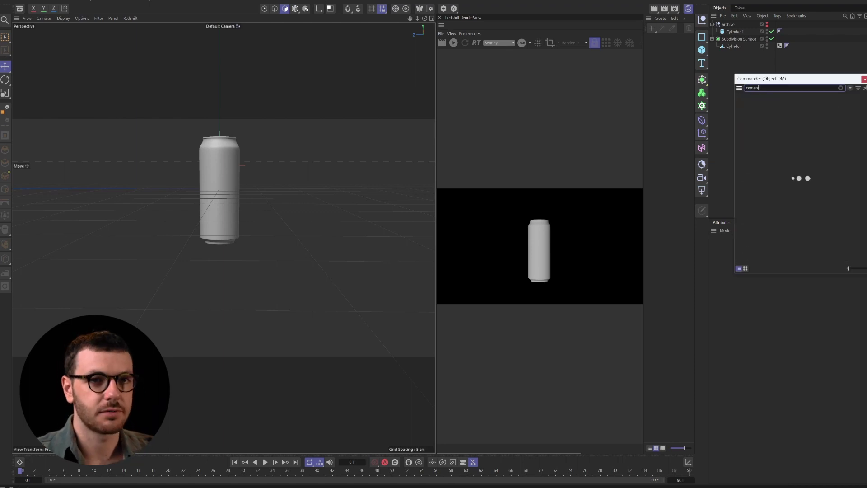
click(787, 169)
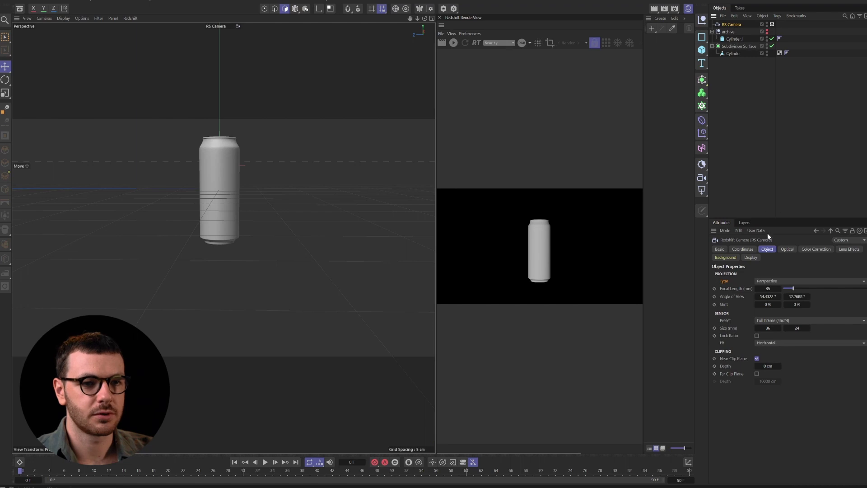
Set the Redshift camera's heading rotation to -90° and its pitch rotation to 0°.
click(743, 249)
double_click(787, 284)
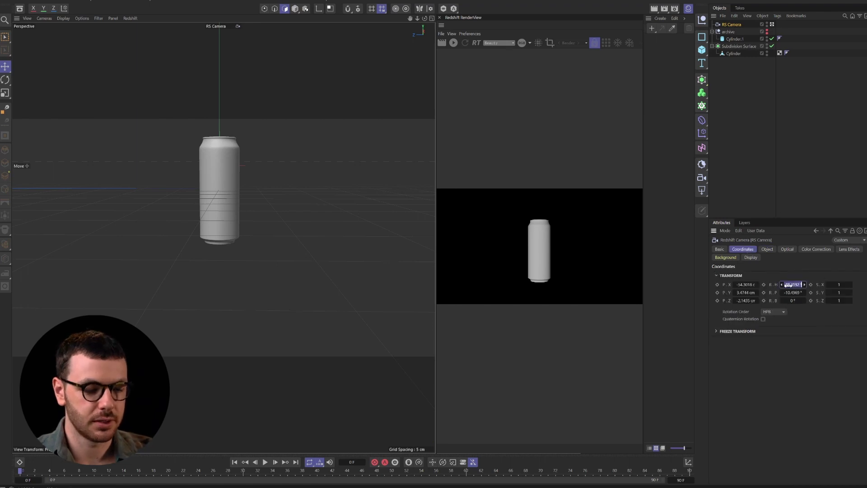
text(-90)
key(Tab)
text(0)
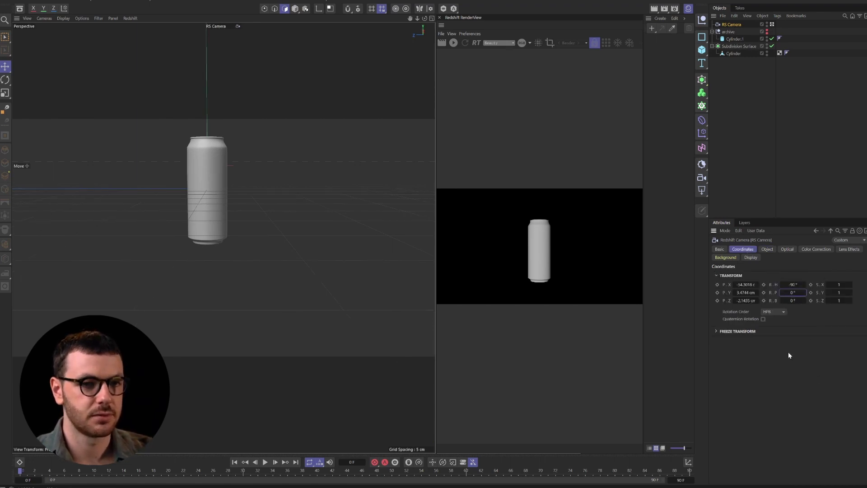
key(Return)
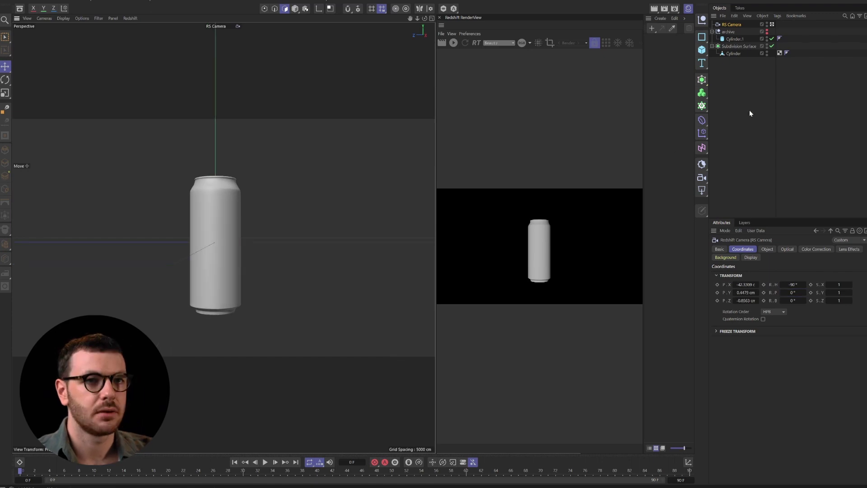
Find the area light command and add a Redshift area light to the scene.
click(747, 111)
key(shift+c)
text(area)
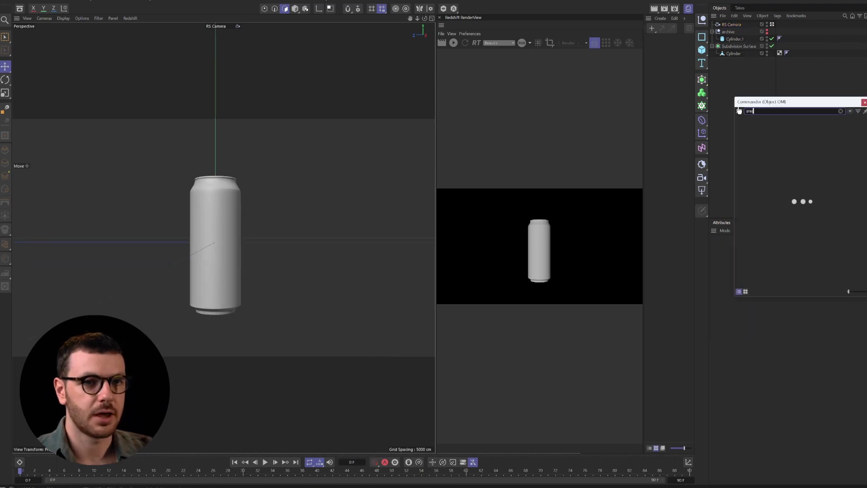
click(776, 129)
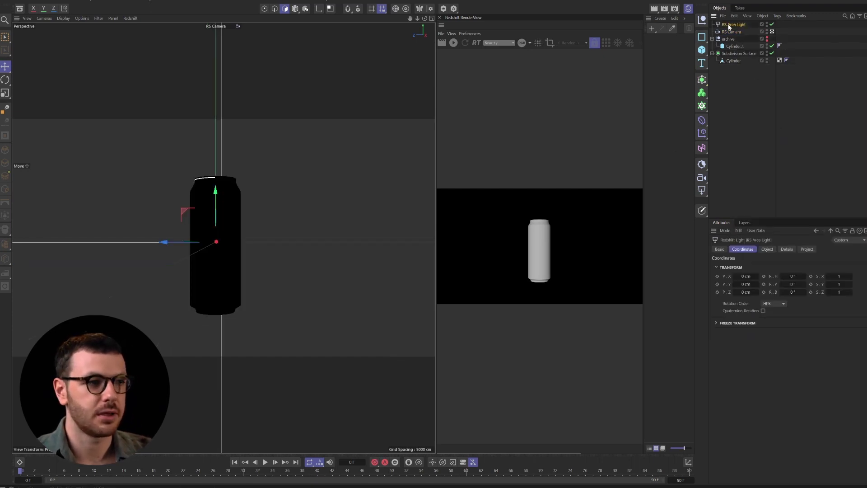
Give the area light a Target tag with the can's Cylinder object as its target object.
right_click(728, 24)
text(rs)
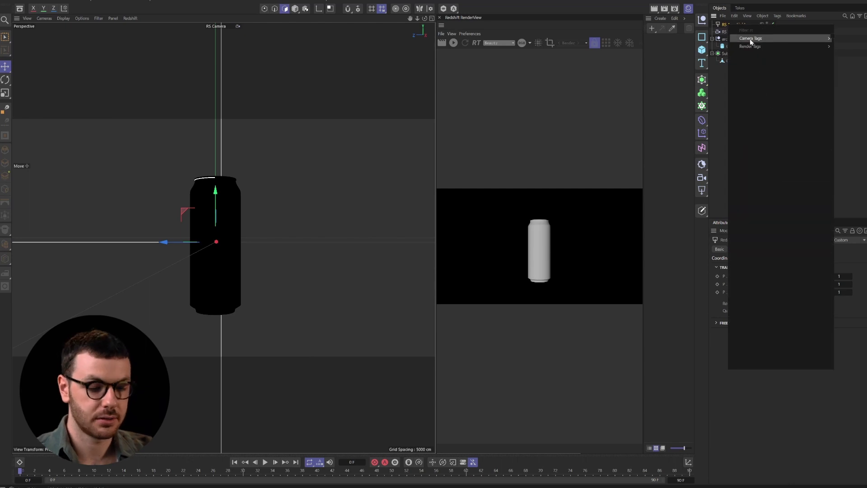
key(BackSpace)
key(BackSpace)
mouse_move(750, 42)
text(target)
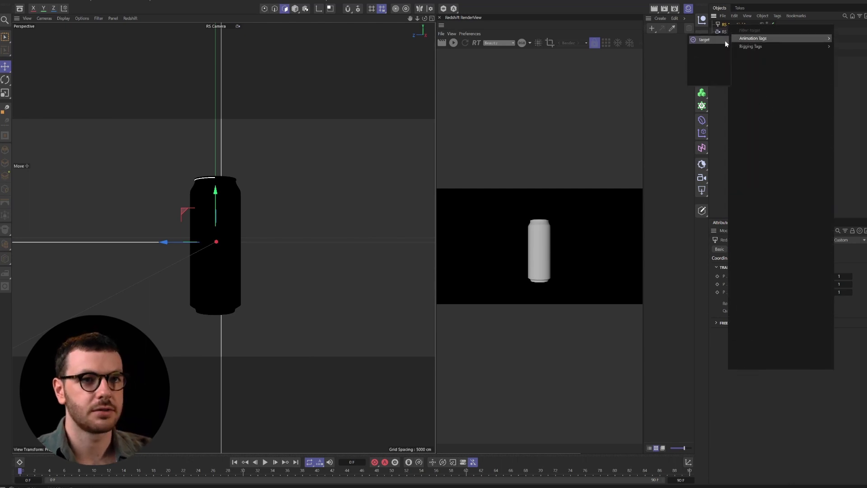
click(723, 40)
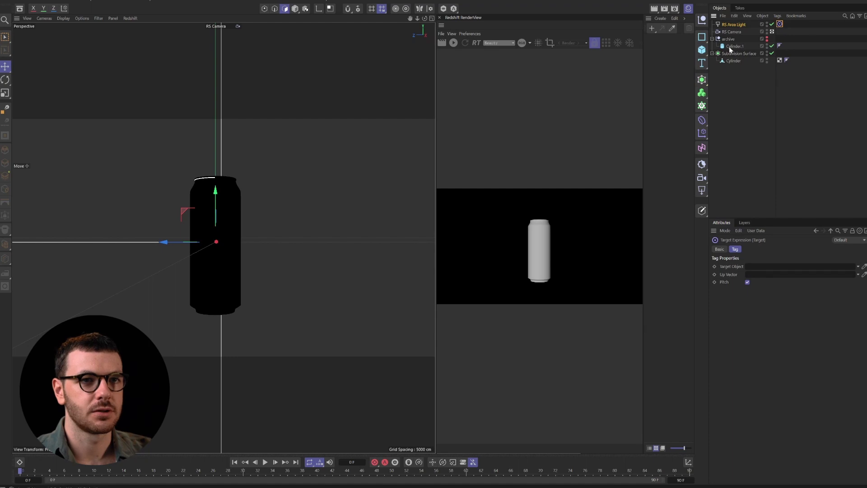
drag(733, 61, 766, 268)
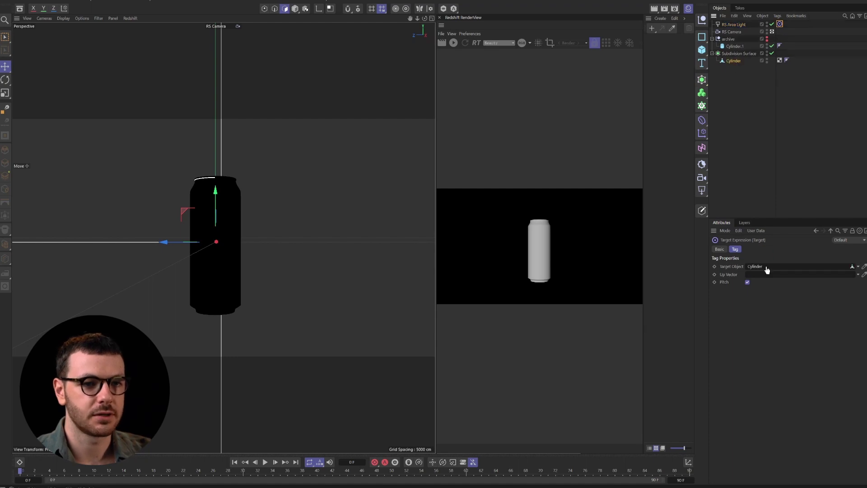
click(737, 134)
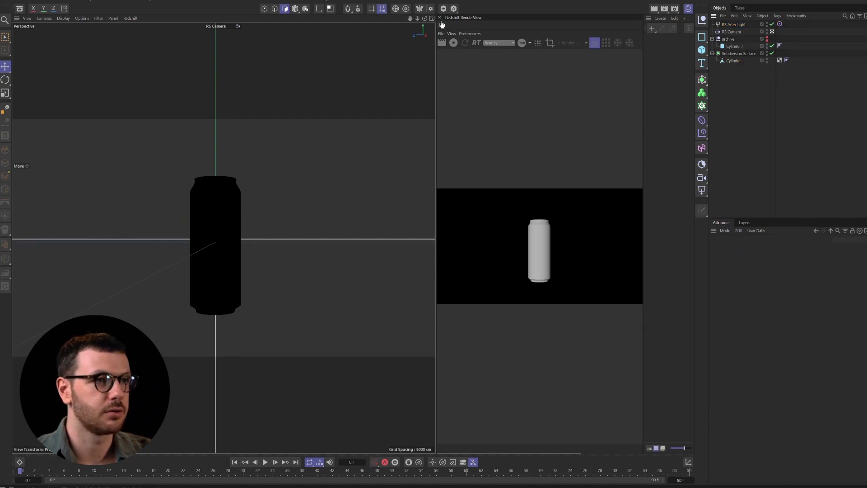
Switch from the Redshift camera's view to the free perspective view, showing the camera and light from outside.
click(432, 18)
click(431, 18)
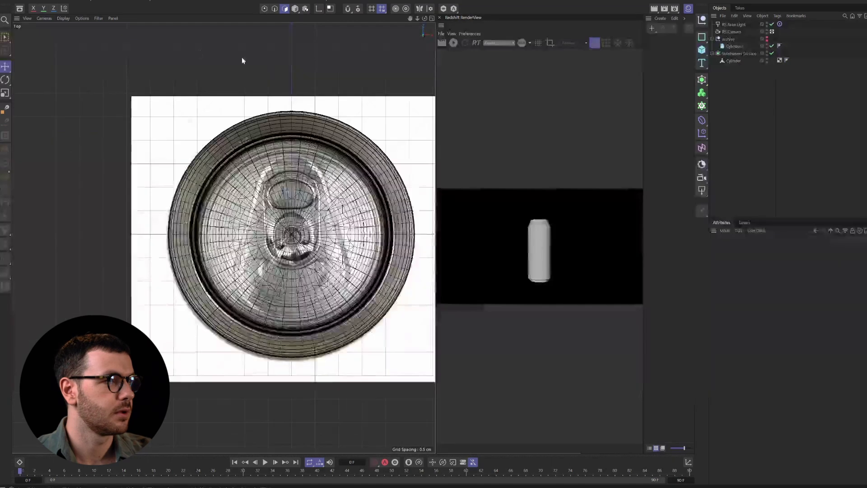
click(62, 21)
click(55, 92)
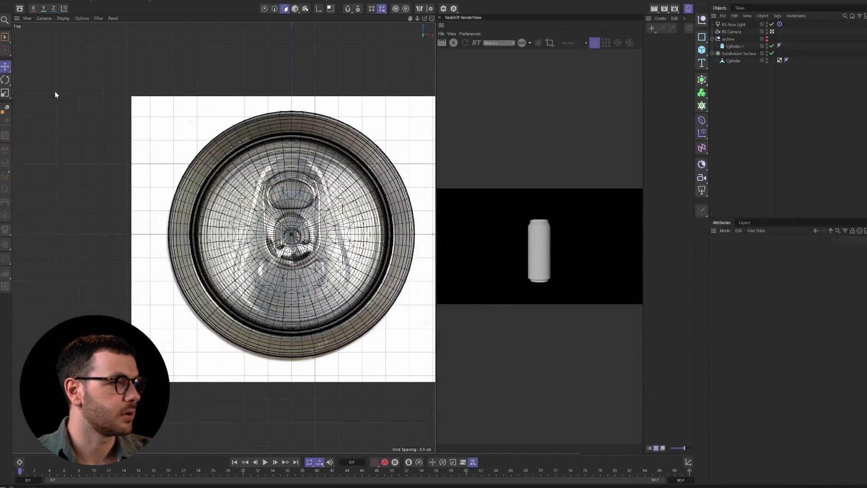
key(F1)
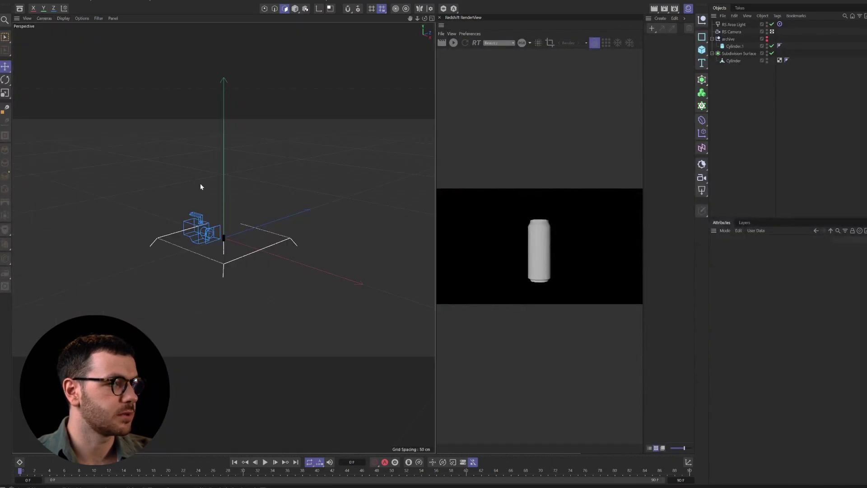
Move the area light behind and above the can, to about X 210 cm and Y 120 cm, and start the live render.
click(732, 25)
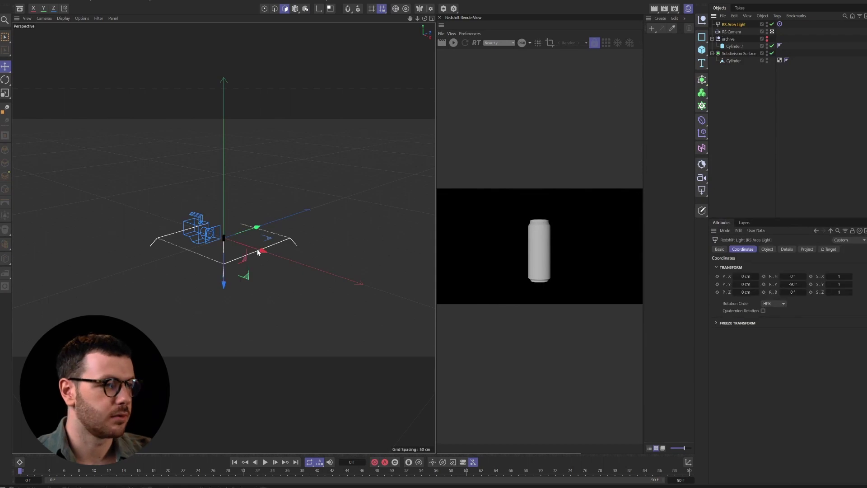
drag(257, 249, 292, 152)
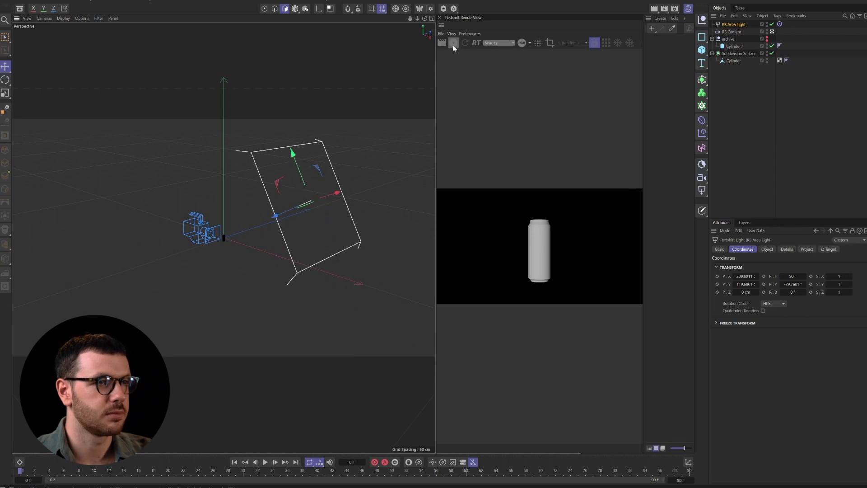
click(453, 42)
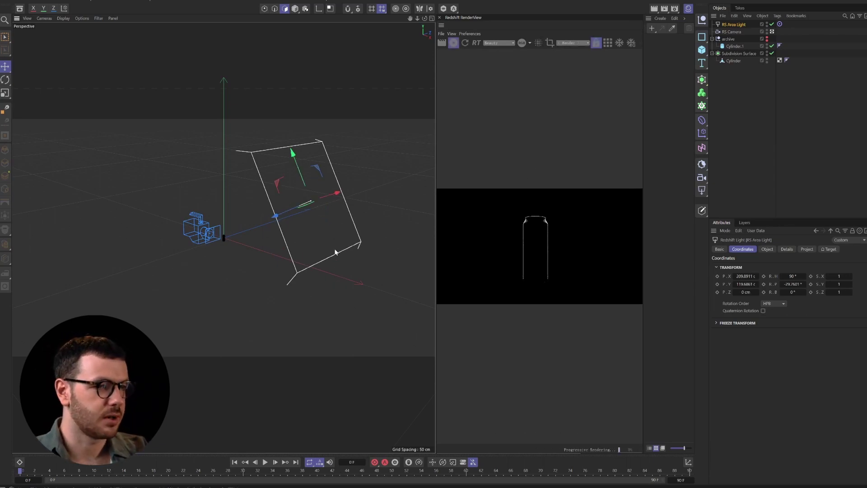
Duplicate the area light and move the copy to the side of the can, at about X 71 cm and Z -388 cm.
alt+drag(348, 250, 352, 250)
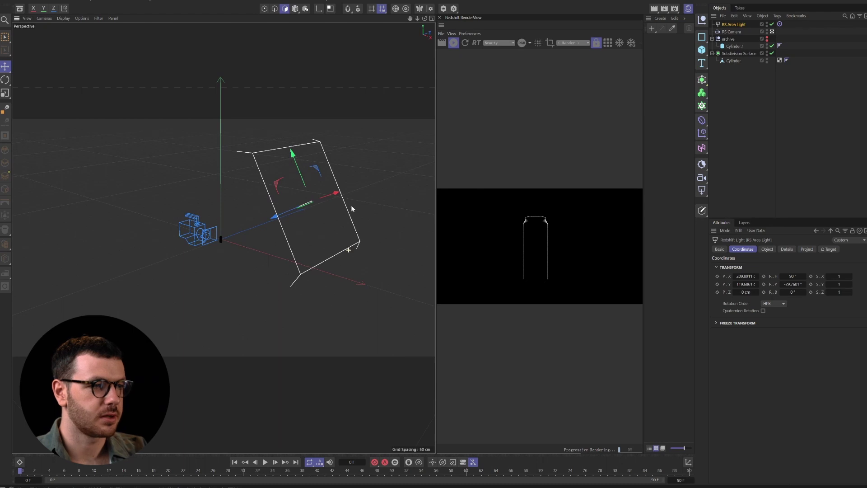
click(412, 171)
click(734, 25)
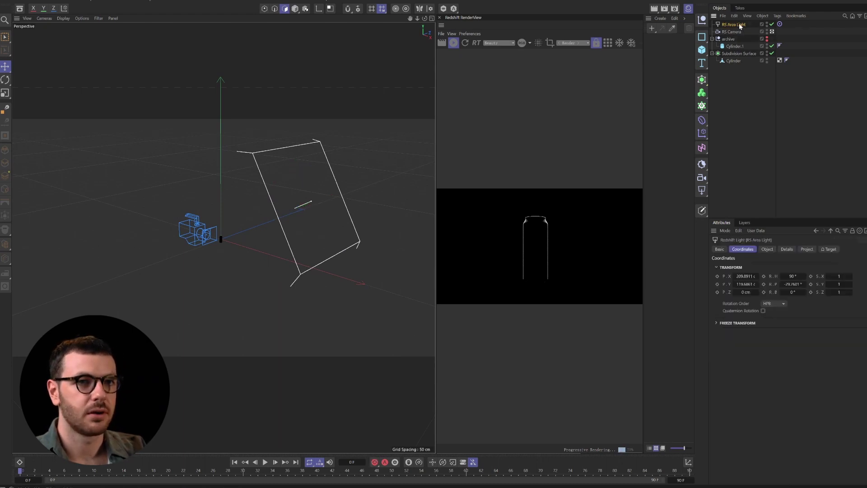
ctrl+drag(732, 26, 734, 24)
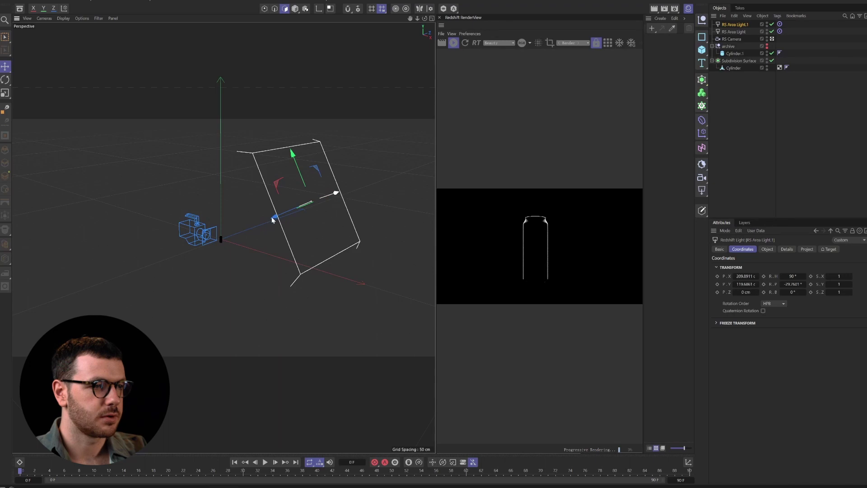
drag(218, 232, 94, 275)
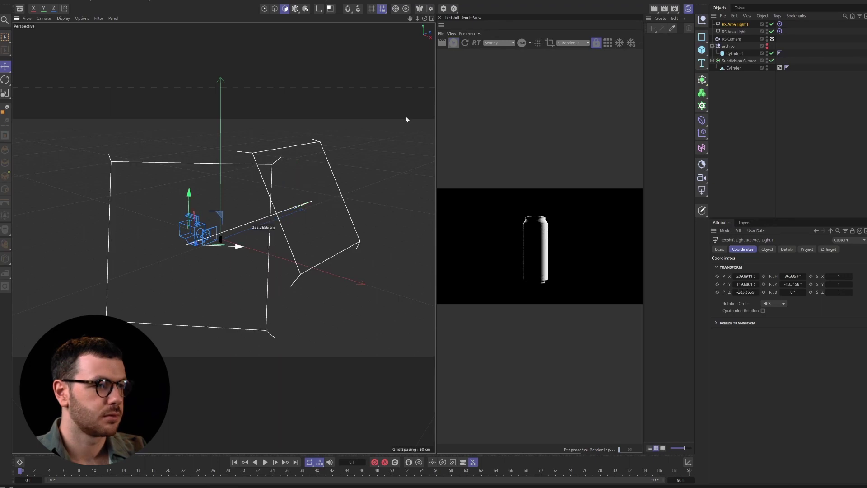
drag(238, 247, 104, 245)
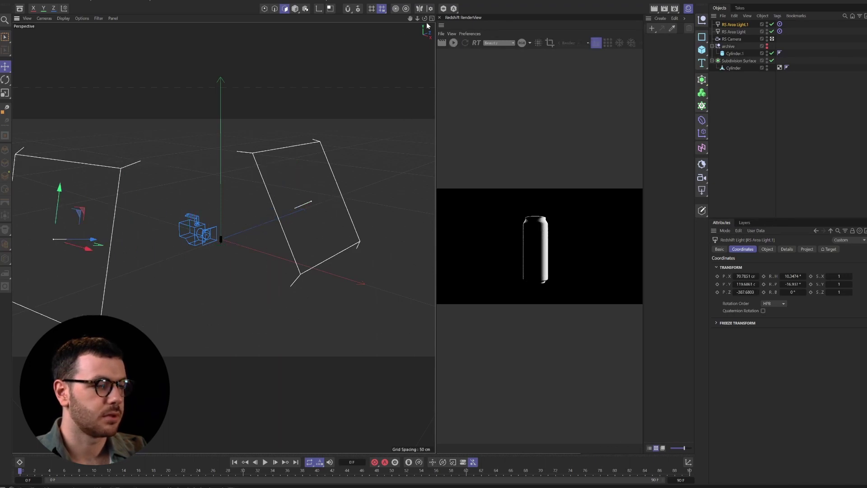
Set the project's view clipping to Medium.
alt+drag(267, 208, 222, 236)
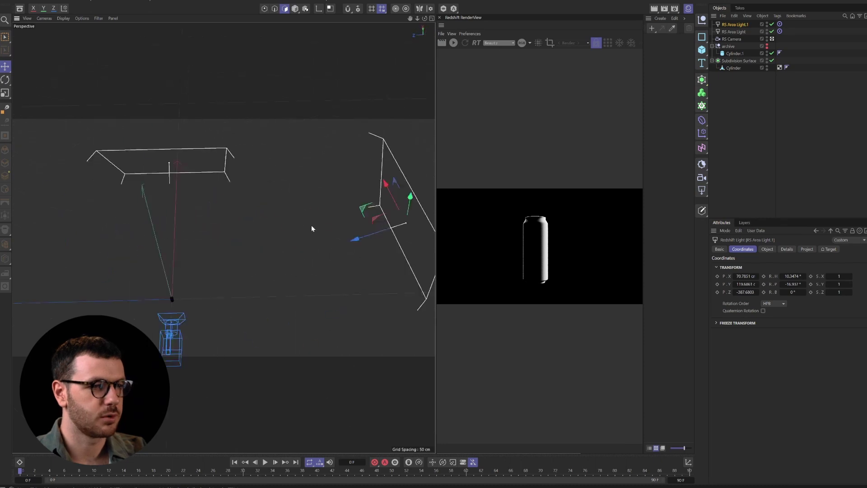
drag(378, 197, 400, 303)
scroll(301, 264, down, 3)
mouse_move(329, 257)
alt+mouse_down()
mouse_move(354, 216)
mouse_move(320, 253)
alt+mouse_up()
key(ctrl+d)
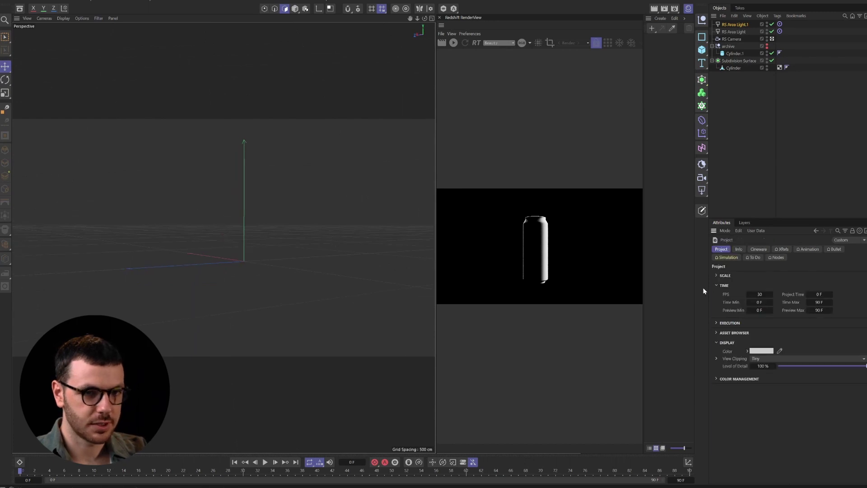
click(771, 359)
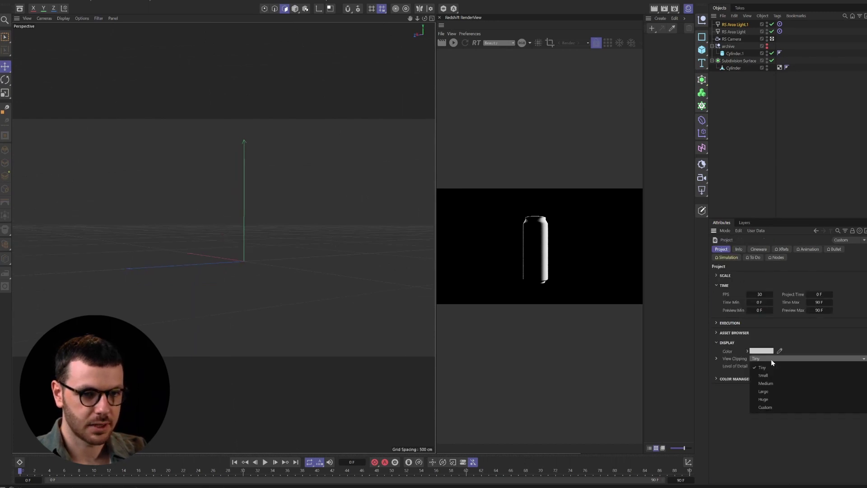
click(766, 385)
Shift the duplicated area light toward the camera side of the can, restart the live render and enlarge the rendered can.
alt+drag(302, 267, 304, 317)
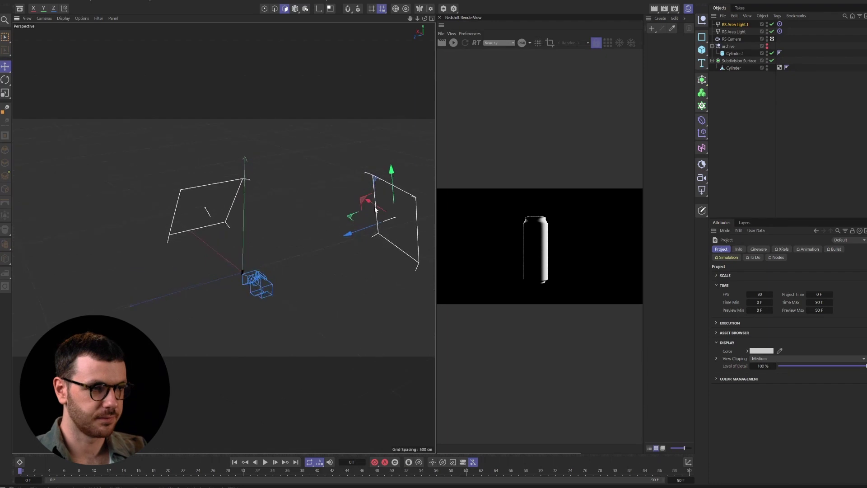
drag(375, 205, 405, 251)
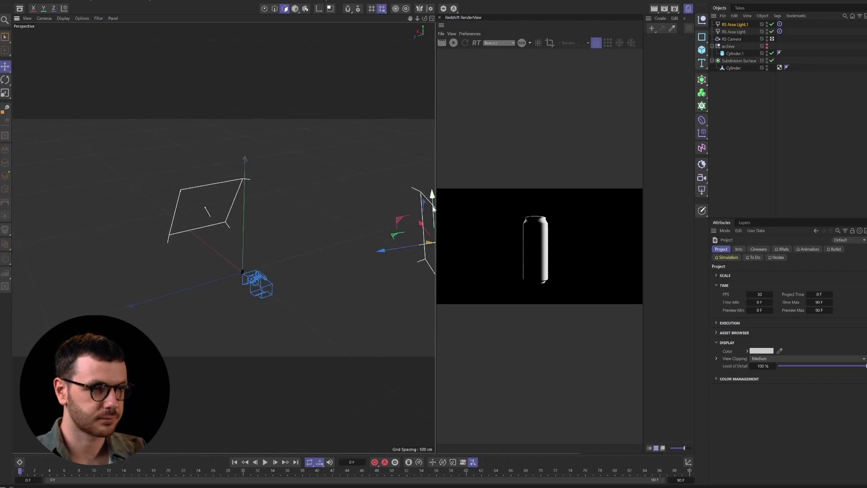
click(454, 43)
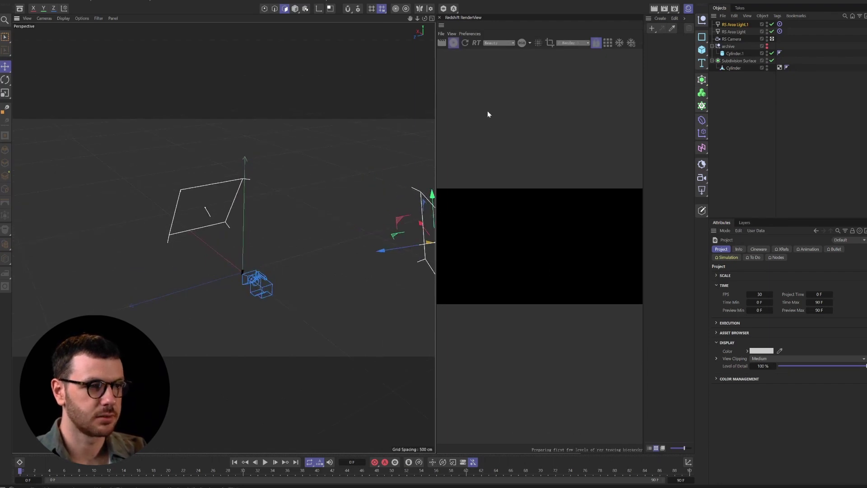
scroll(532, 235, up, 2)
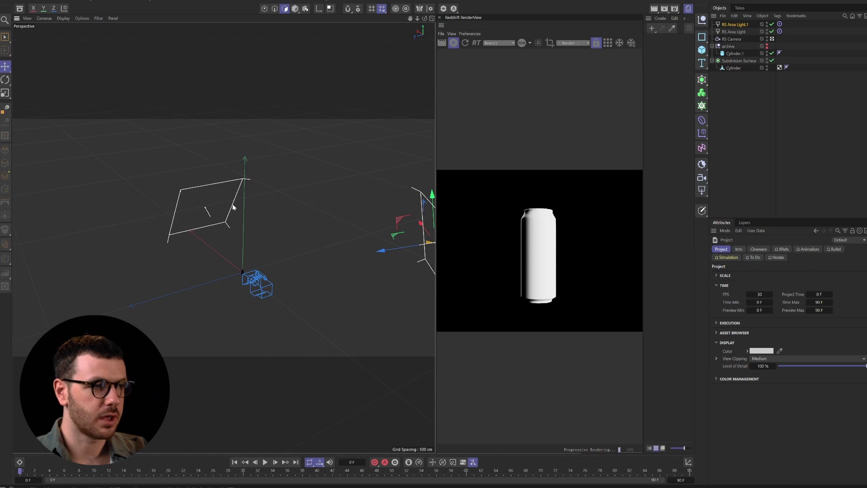
scroll(207, 211, up, 1)
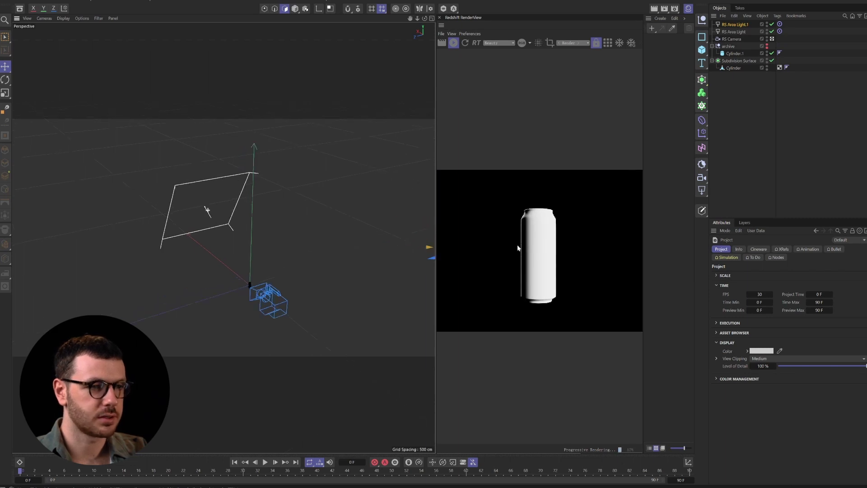
Reposition the duplicated area light and pull it about 190 cm farther back from the can.
scroll(268, 259, down, 3)
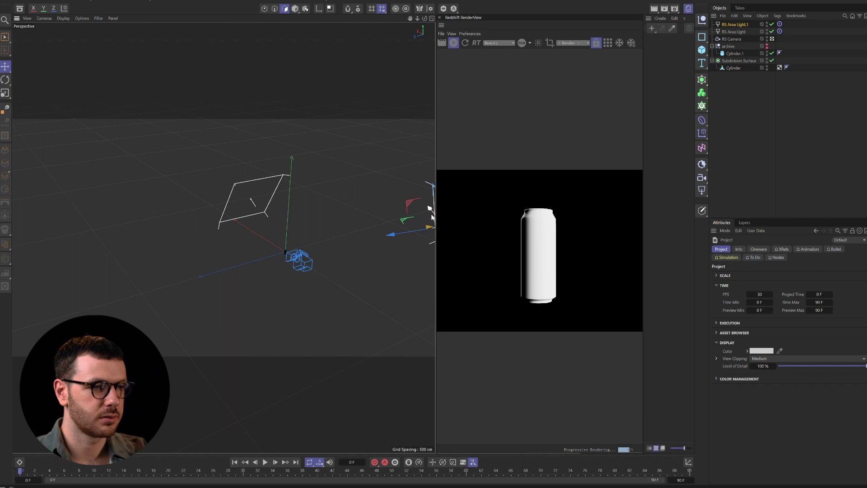
drag(432, 215, 432, 219)
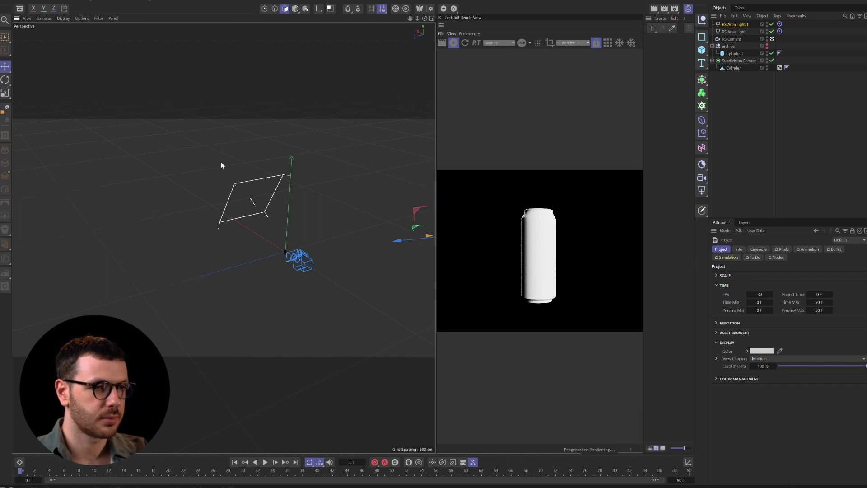
alt+middle_drag(221, 162, 93, 143)
scroll(254, 218, down, 1)
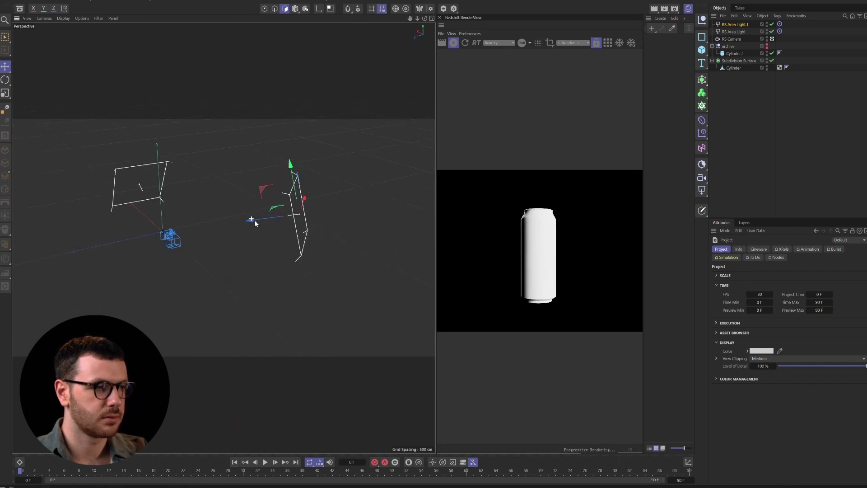
drag(250, 220, 311, 213)
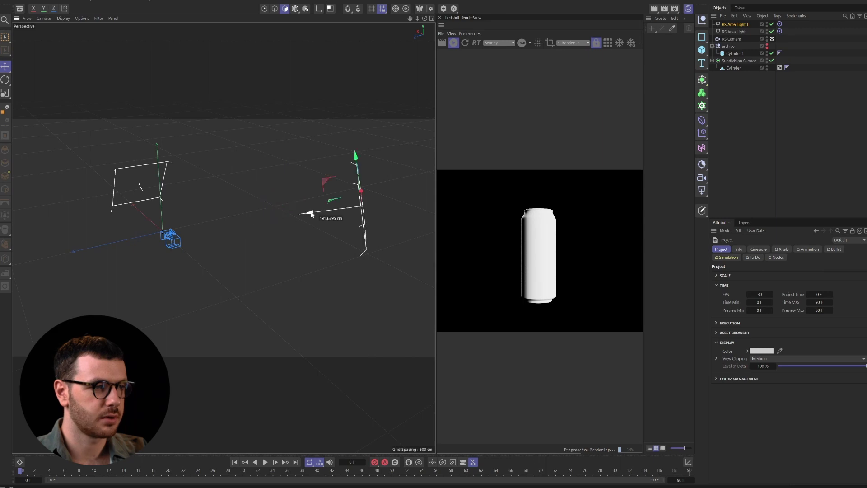
Lower the intensity of the duplicated area light.
click(725, 26)
click(766, 250)
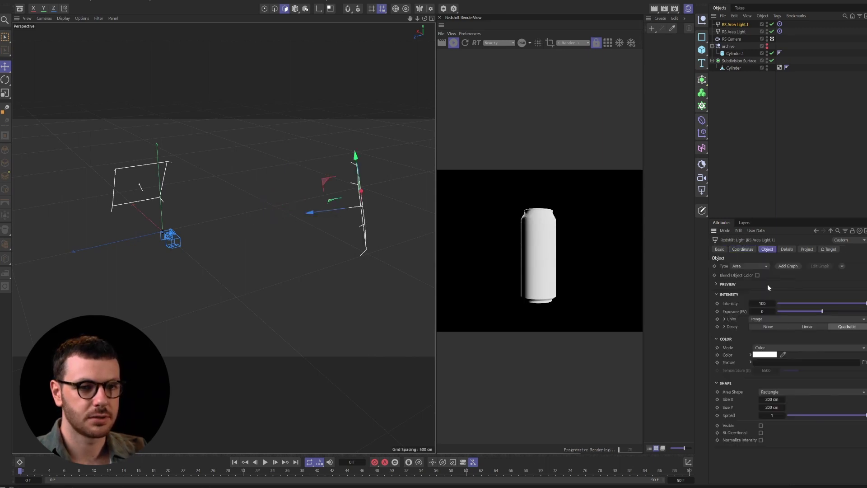
double_click(762, 303)
text(5)
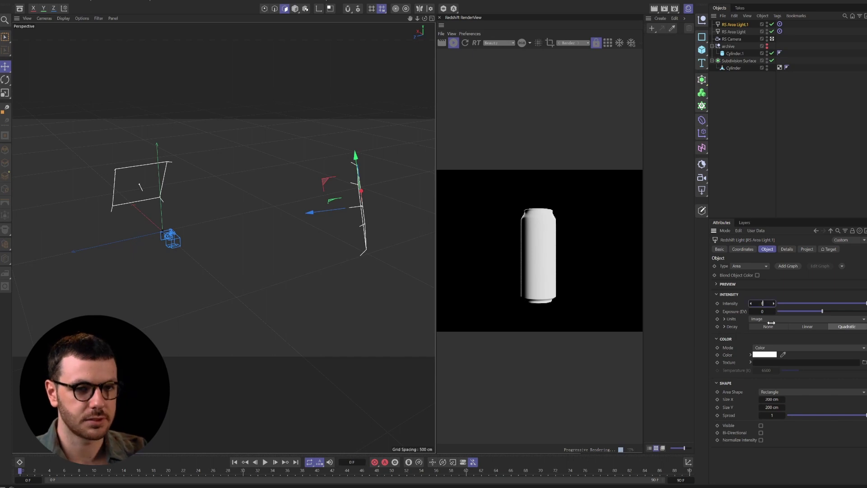
key(Return)
Set the intensity of the original area light behind the can to 30.
click(728, 31)
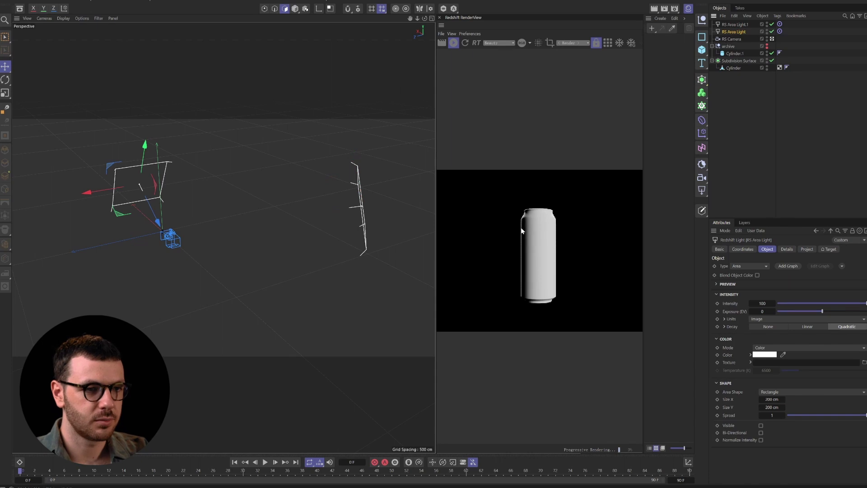
scroll(530, 262, up, 2)
double_click(760, 304)
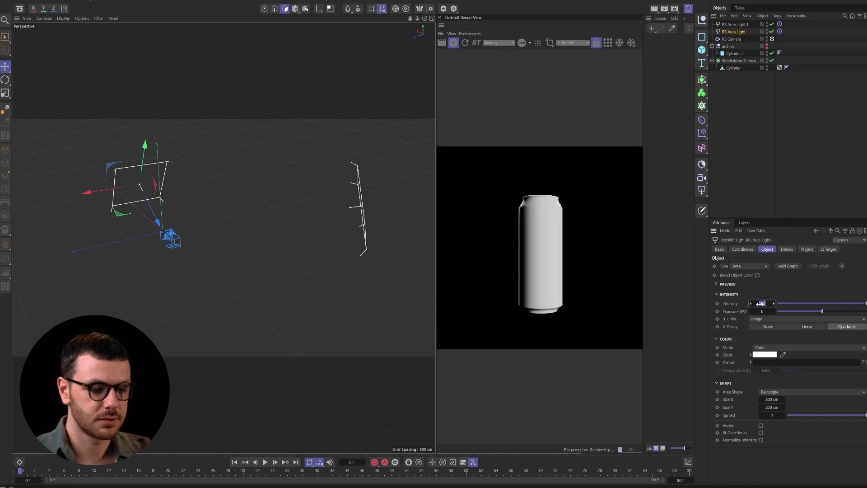
text(30)
key(Return)
click(736, 122)
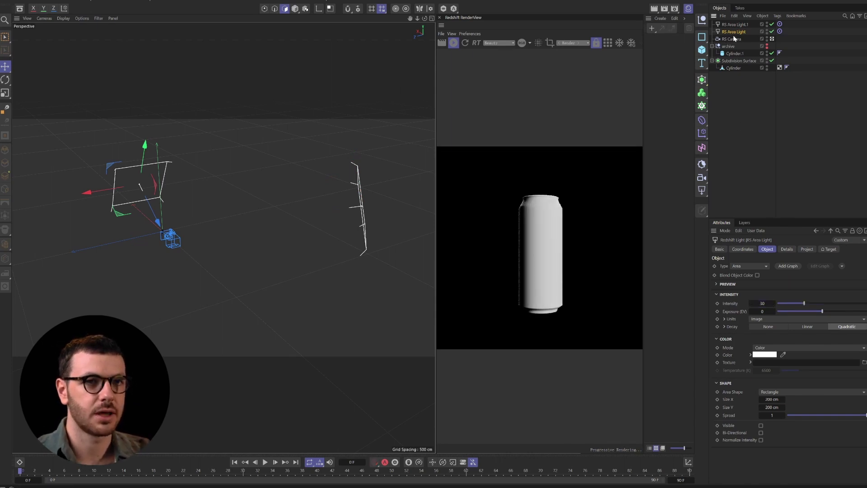
Duplicate the front area light RS Area Light.1 and move the copy to the opposite side of the can.
click(733, 24)
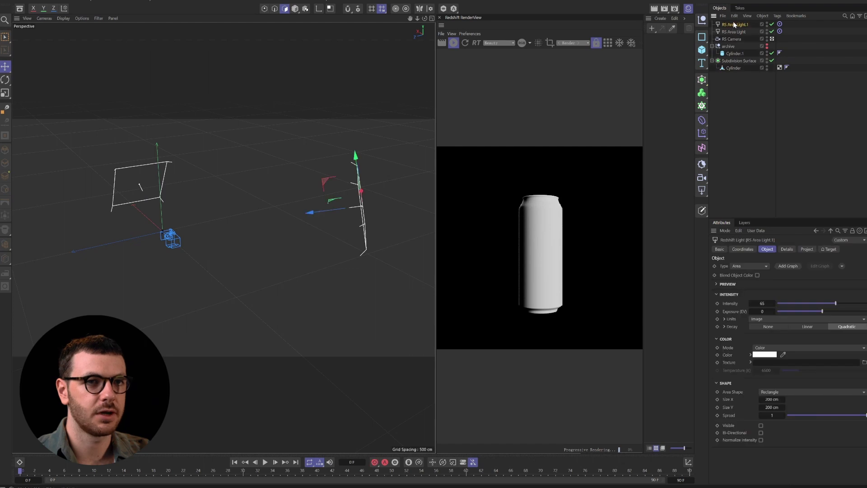
key(ctrl+c)
key(ctrl+v)
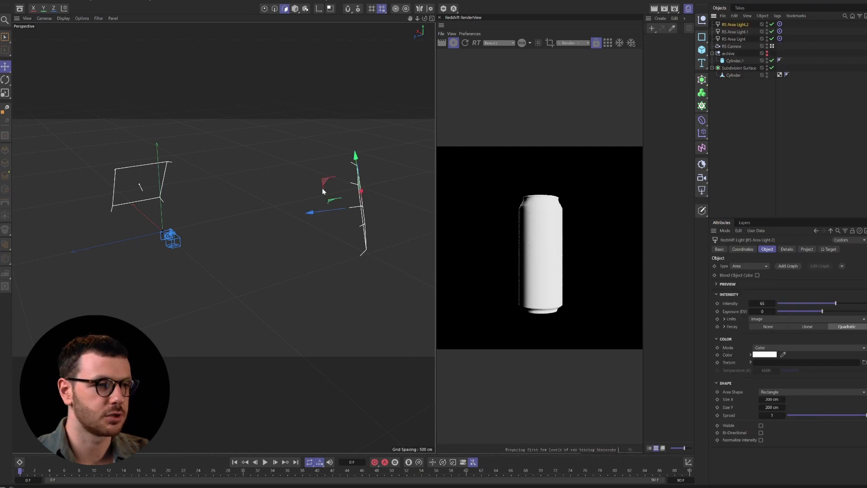
alt+drag(353, 235, 130, 264)
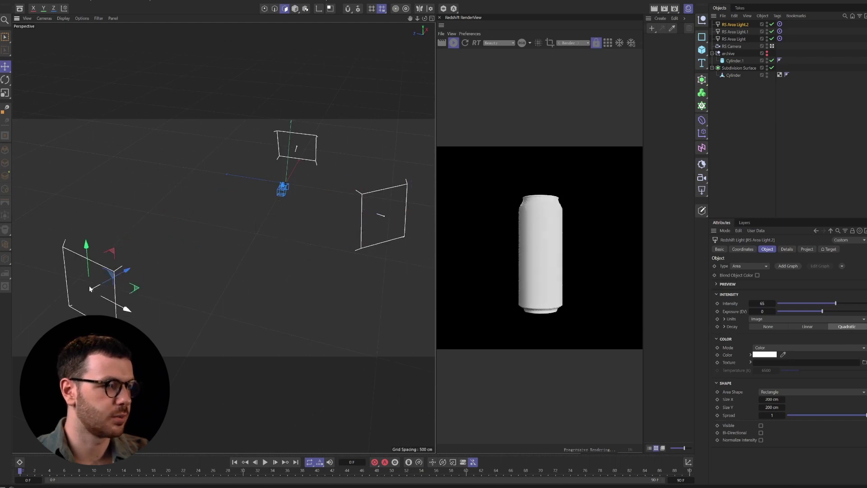
drag(126, 308, 125, 212)
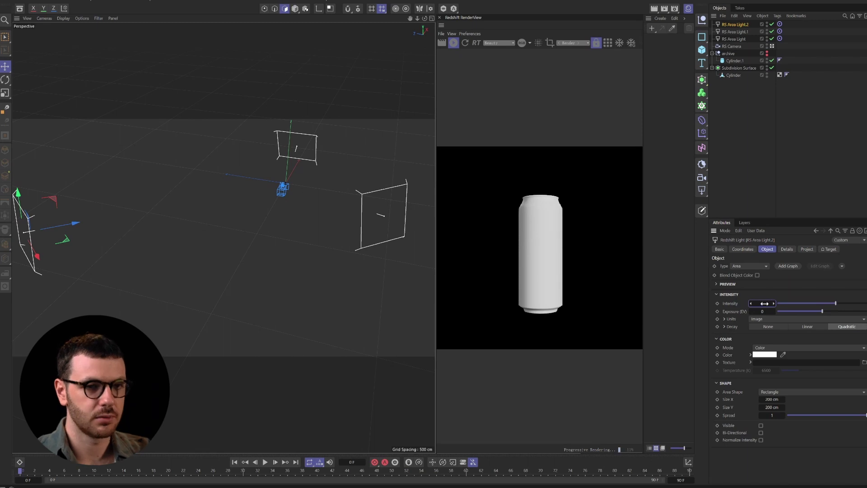
Lower the intensity of the newly duplicated area light, trying 15 first and raising it slightly from there.
text(15)
key(Return)
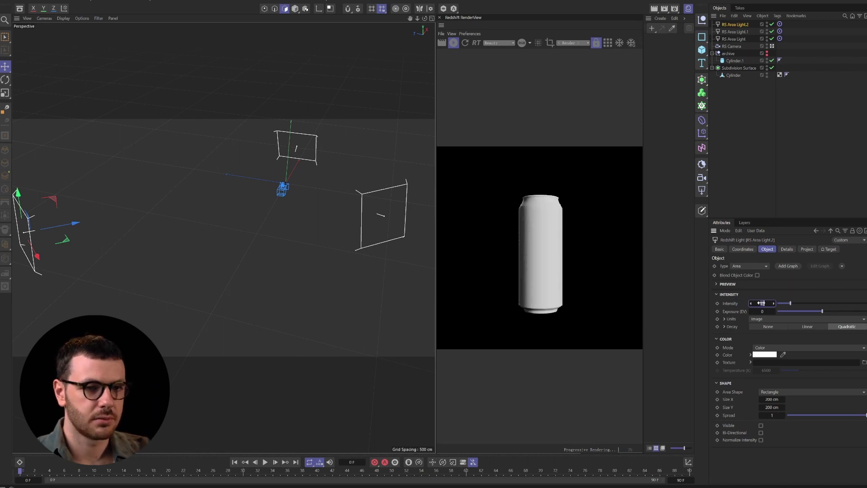
drag(762, 303, 767, 303)
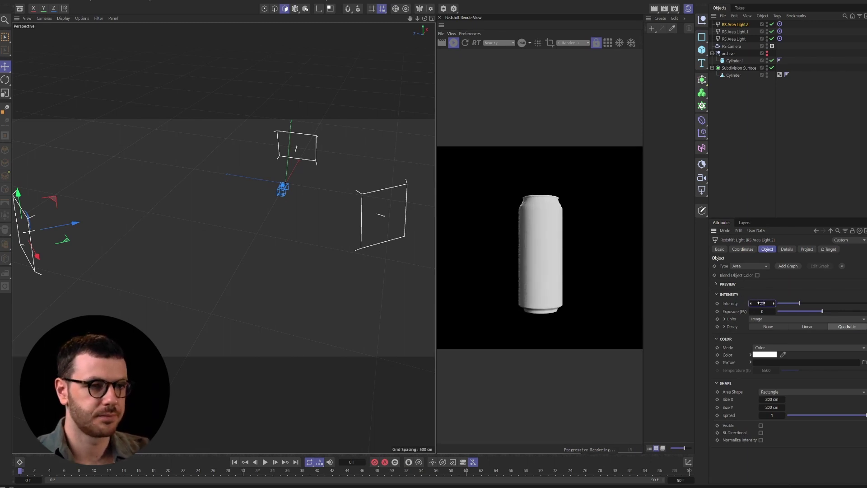
click(754, 149)
Set the focal length of the Redshift camera to 150 mm.
scroll(547, 258, up, 4)
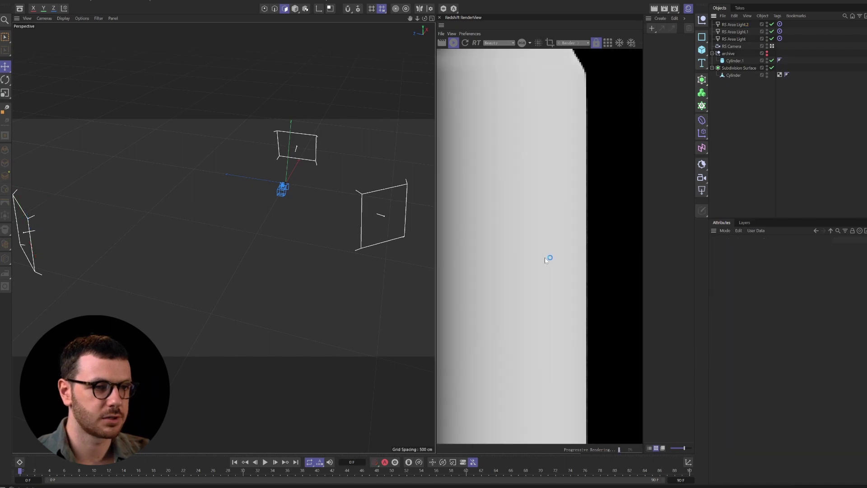
scroll(547, 259, up, 2)
alt+right_drag(581, 262, 498, 251)
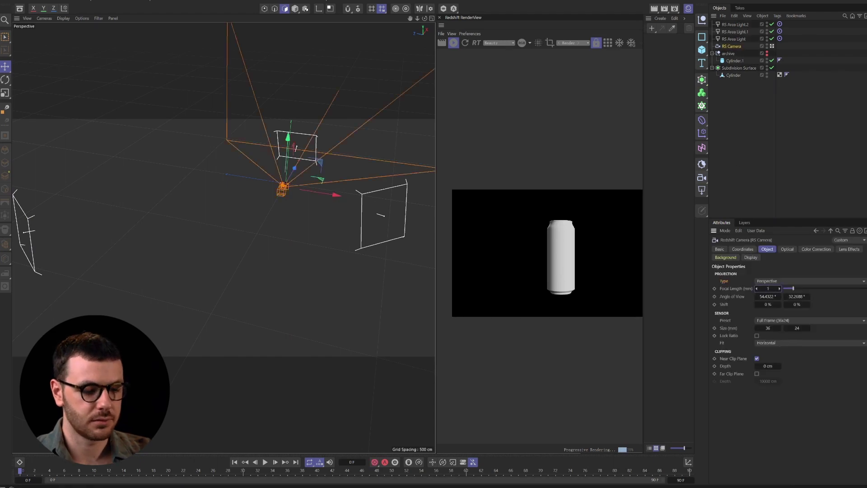
key(Return)
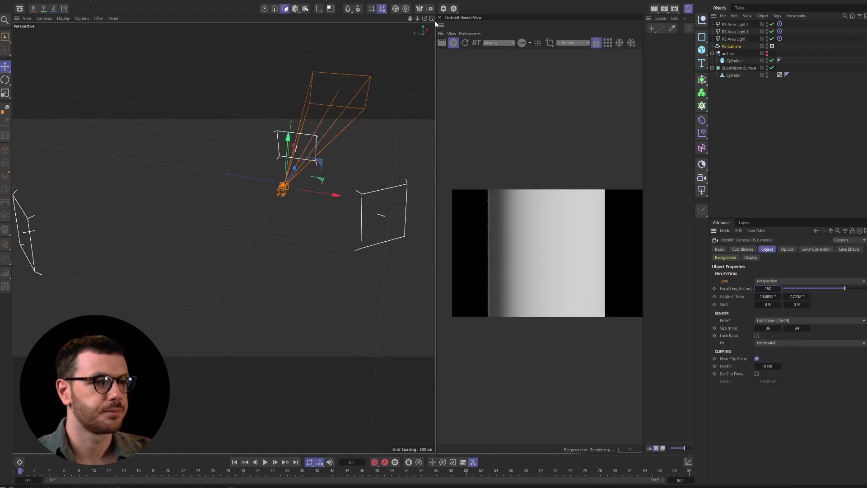
Look through the Redshift camera and dolly it back until the whole can fits centred in the render frame.
middle_click(202, 40)
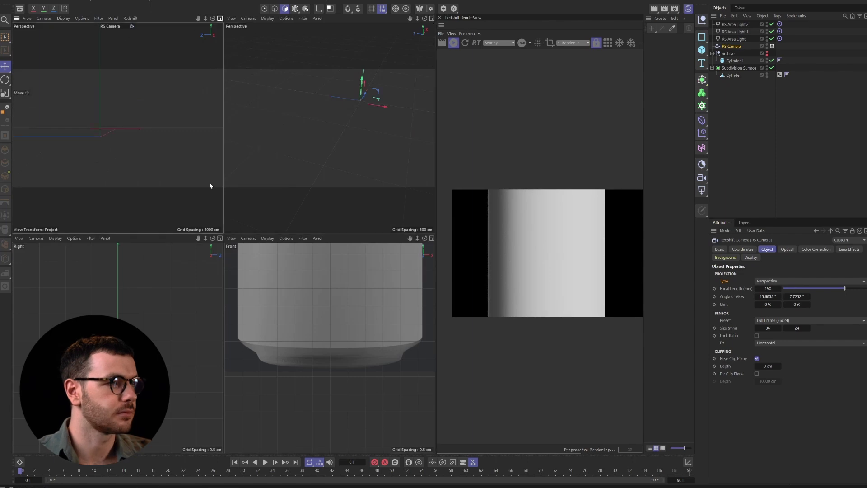
middle_click(209, 183)
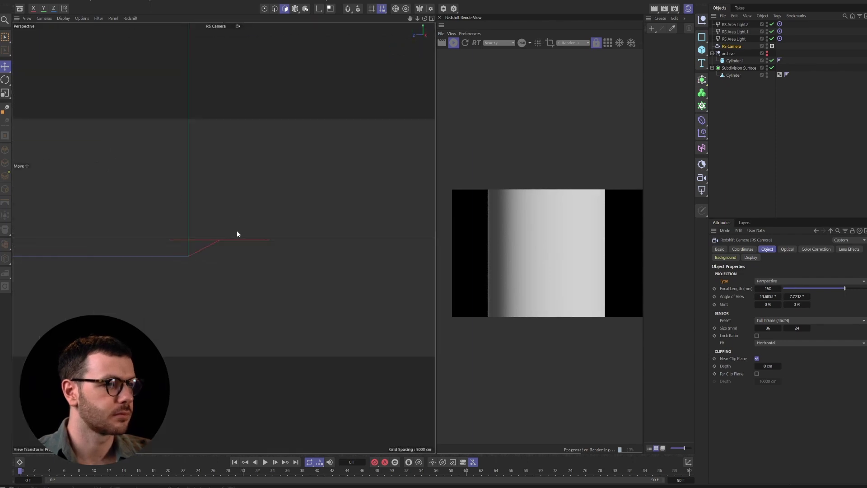
scroll(238, 235, down, 5)
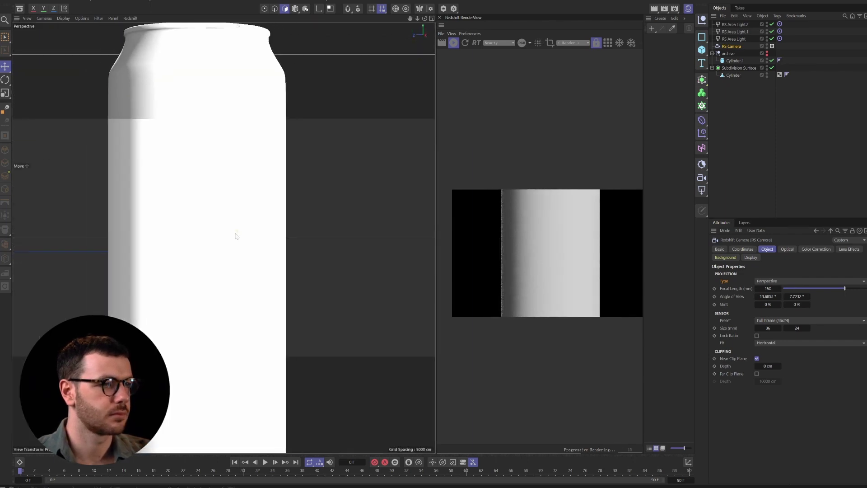
scroll(246, 235, down, 6)
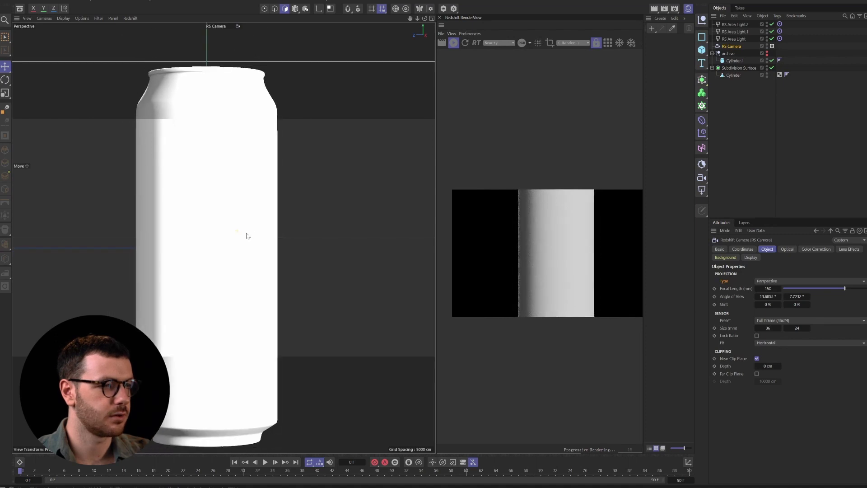
scroll(247, 235, down, 6)
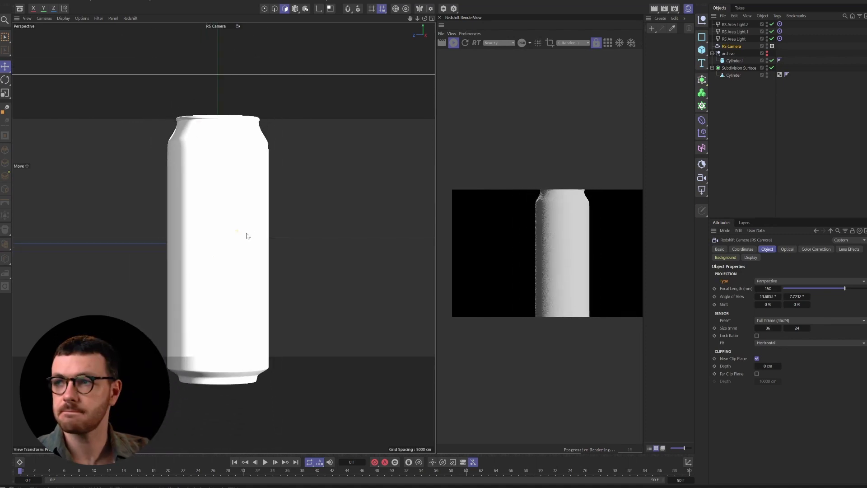
scroll(246, 236, down, 3)
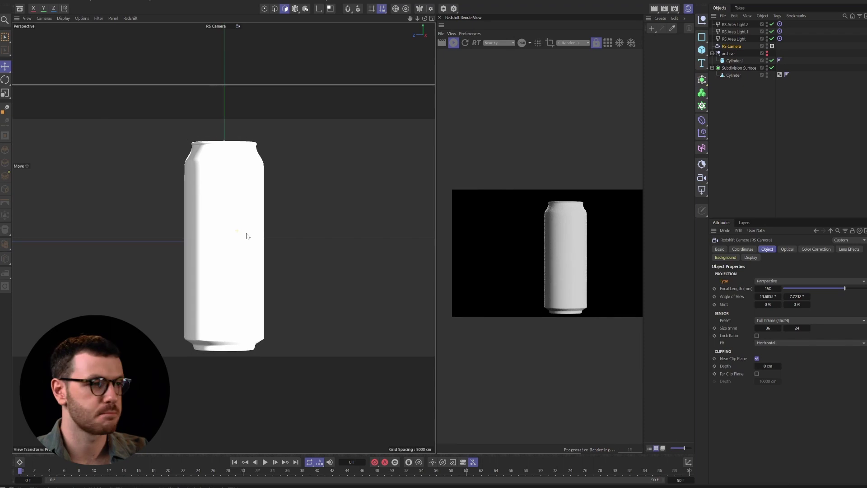
scroll(240, 245, down, 2)
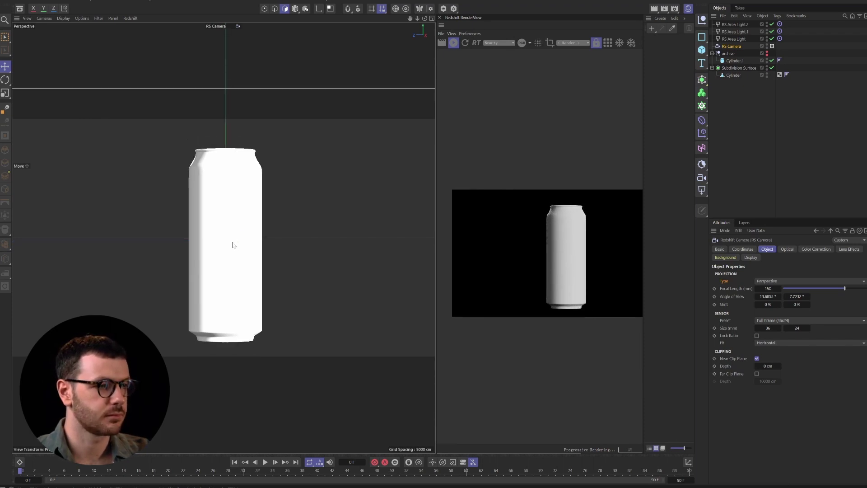
alt+middle_drag(232, 241, 232, 239)
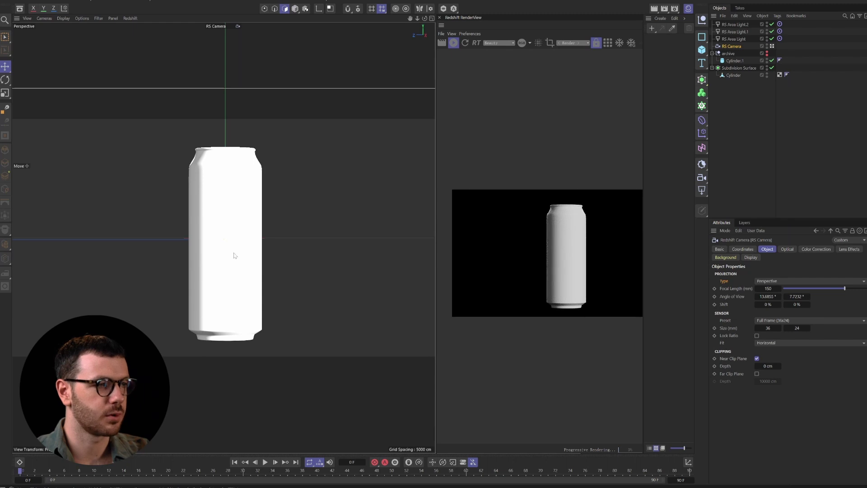
Set the can's Subdivision Surface to 0 viewport subdivisions and 3 renderer subdivisions.
scroll(516, 239, down, 1)
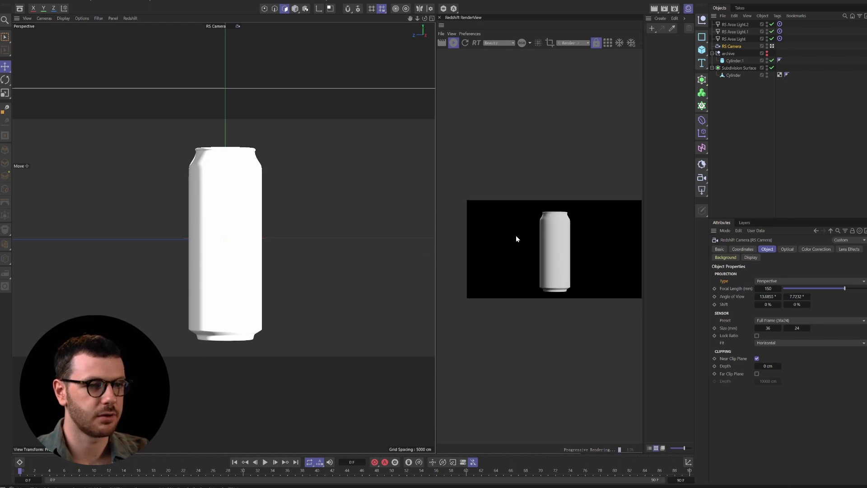
scroll(558, 253, up, 1)
scroll(547, 261, up, 2)
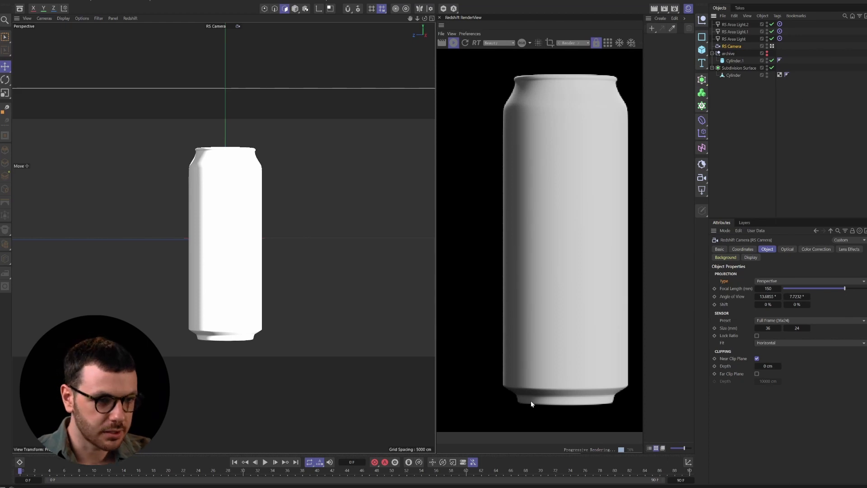
scroll(530, 386, up, 3)
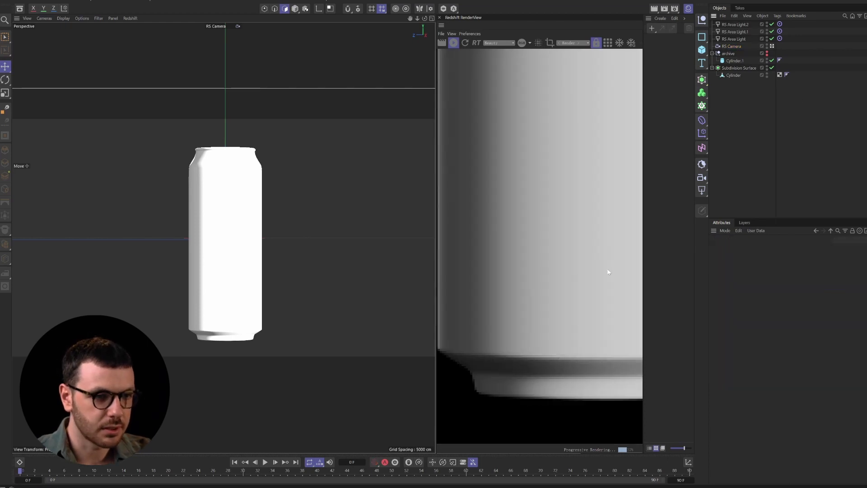
click(736, 68)
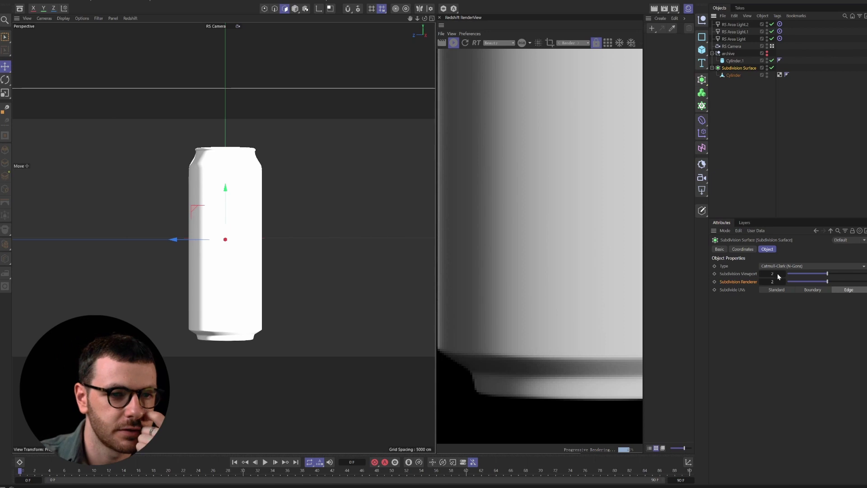
drag(772, 275, 760, 274)
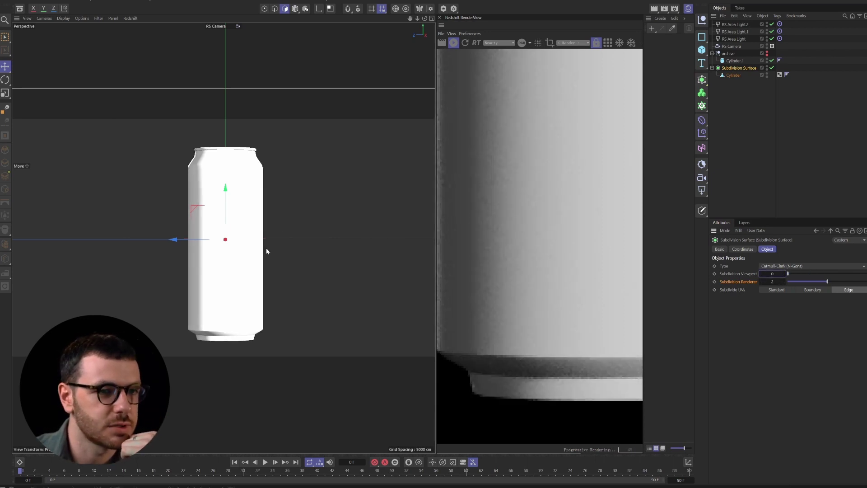
click(783, 279)
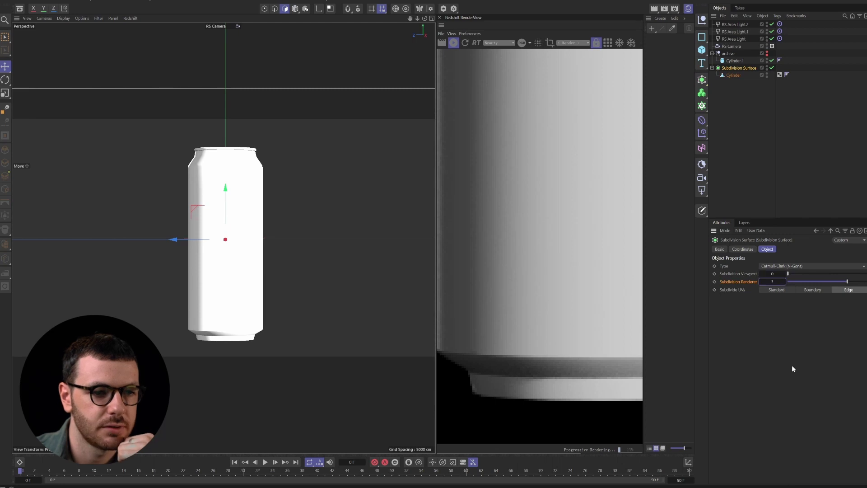
Inspect the smoothness of the can in the live render, from its lower rim to the full frame.
scroll(512, 291, down, 5)
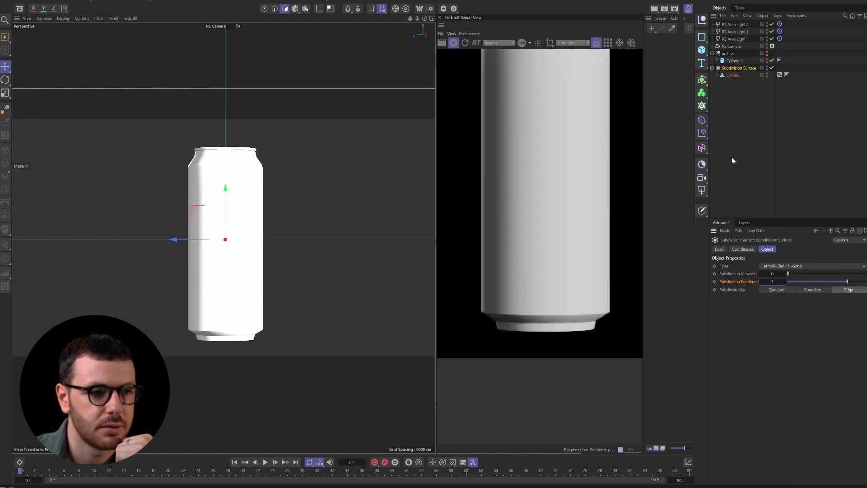
click(507, 312)
scroll(510, 306, down, 4)
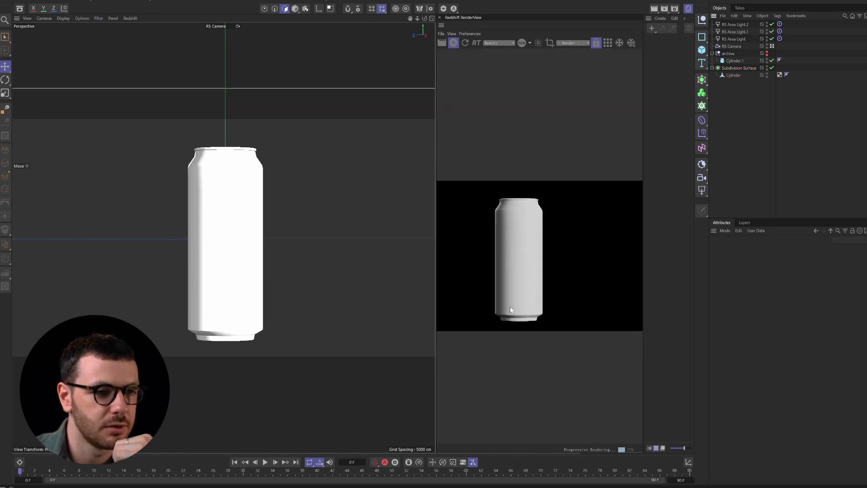
scroll(566, 300, down, 2)
scroll(593, 255, down, 2)
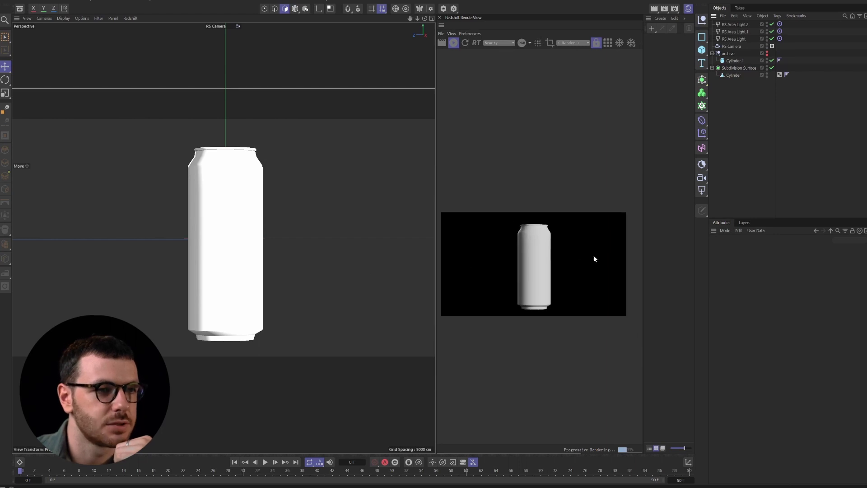
scroll(519, 249, up, 2)
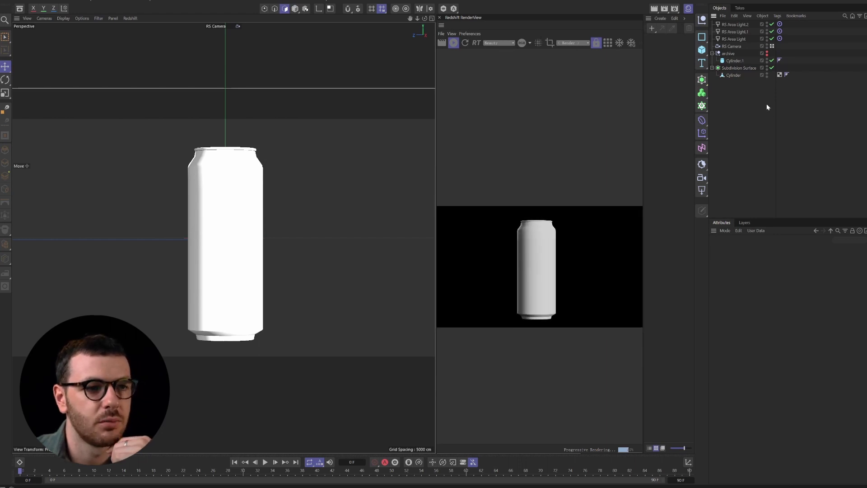
scroll(553, 204, down, 3)
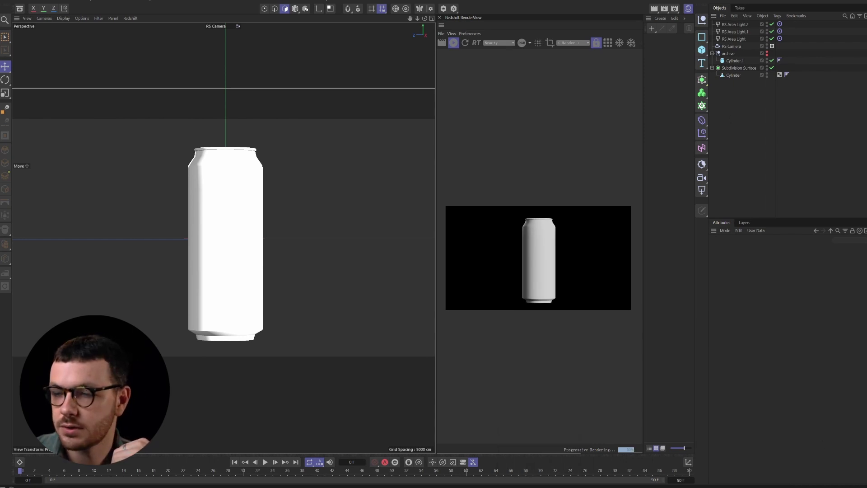
Bring up the reference image board and examine the lids, rims and proportions of the reference cans.
right_drag(553, 344, 571, 386)
scroll(560, 382, down, 5)
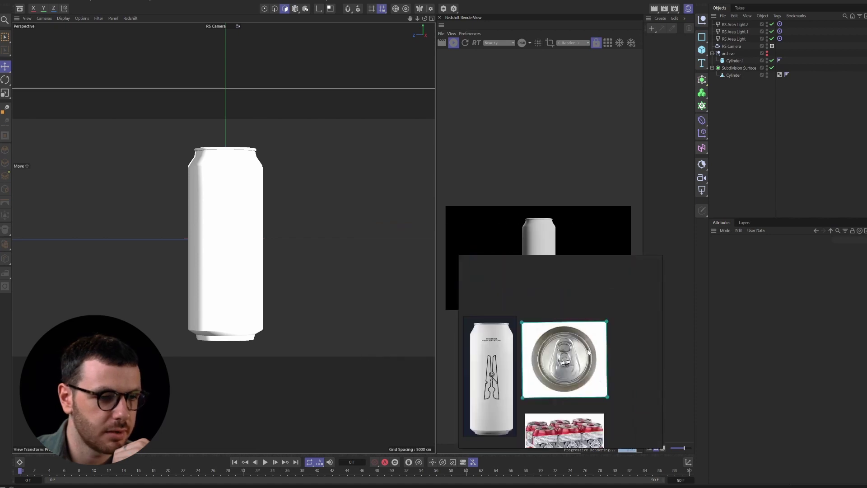
scroll(589, 354, down, 2)
scroll(553, 431, up, 3)
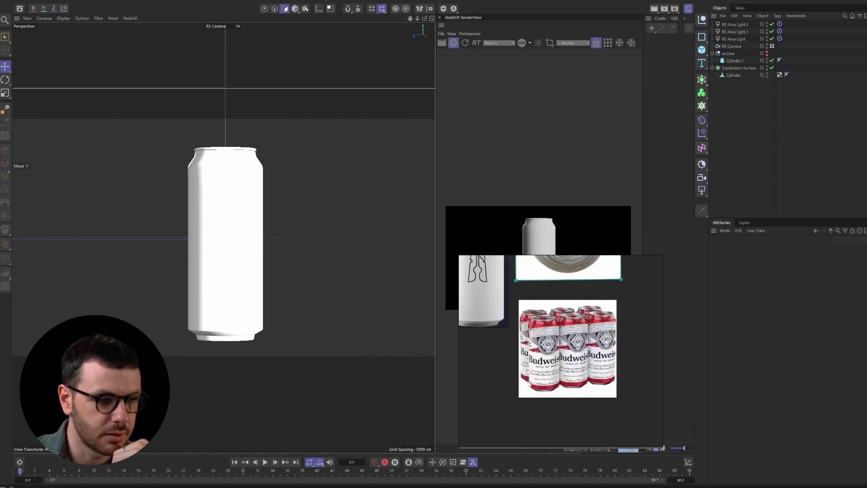
scroll(541, 314, up, 5)
scroll(566, 355, down, 3)
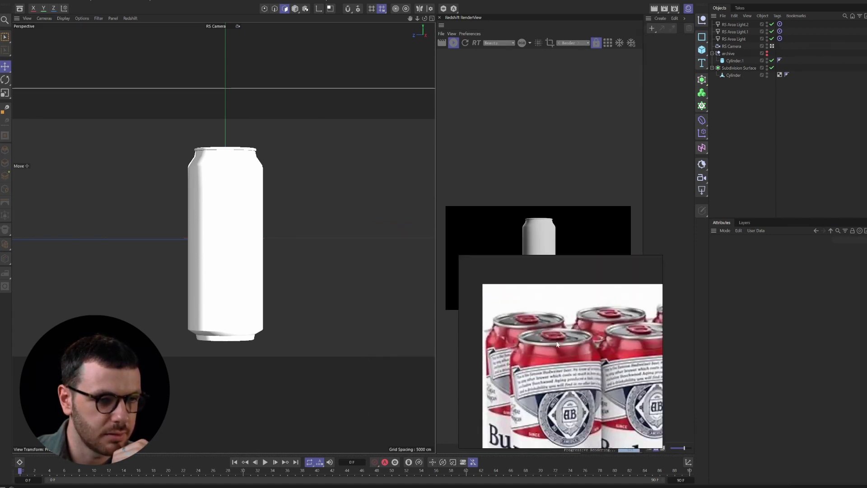
scroll(581, 344, down, 2)
scroll(580, 431, up, 2)
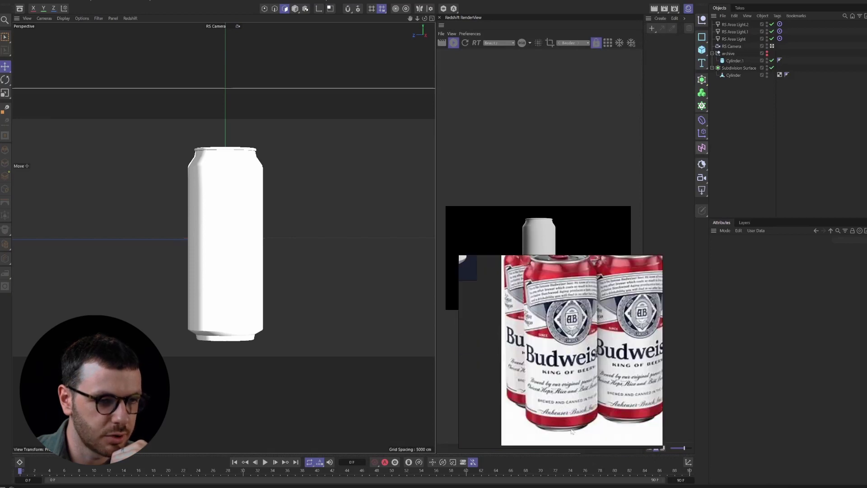
scroll(578, 431, down, 2)
scroll(568, 344, up, 2)
scroll(570, 354, down, 2)
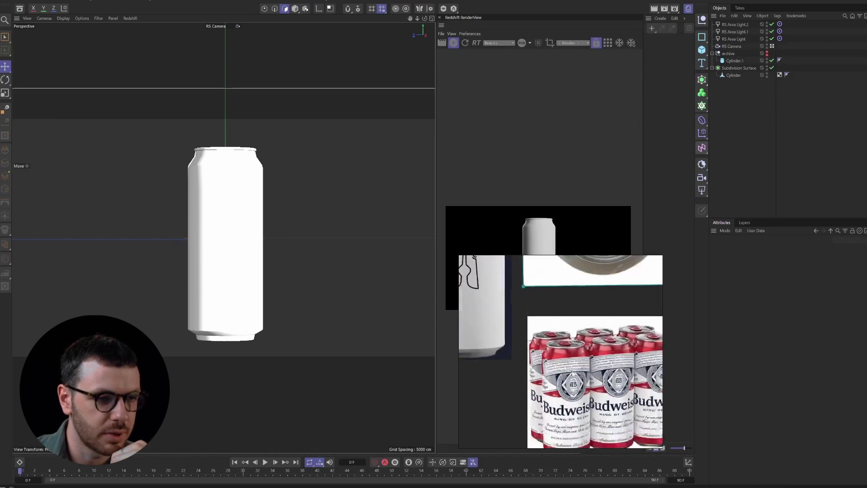
scroll(576, 408, up, 2)
scroll(558, 368, down, 2)
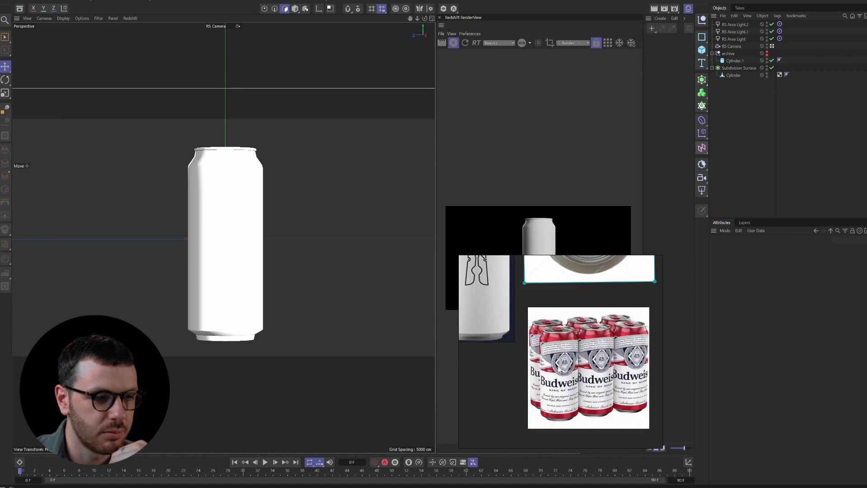
scroll(576, 388, down, 2)
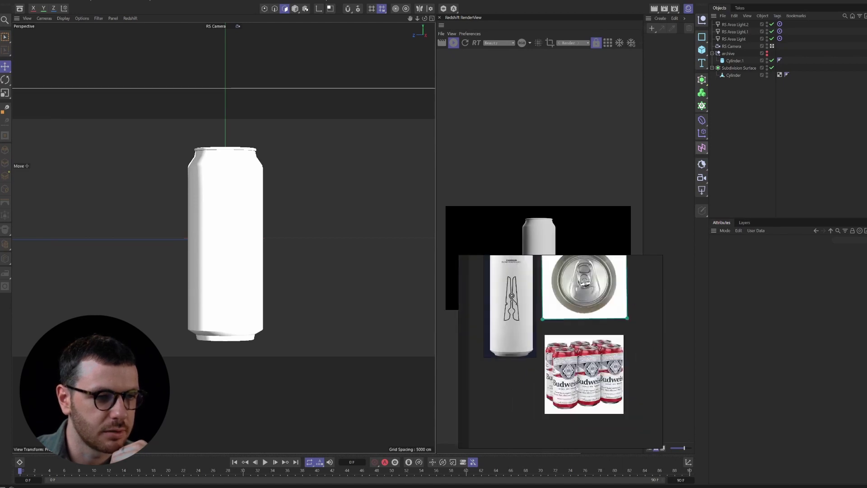
Examine the base, shoulder and upper rim of the white reference can on the image board, and move the board aside.
scroll(498, 278, up, 1)
right_drag(498, 371, 576, 369)
scroll(575, 368, up, 3)
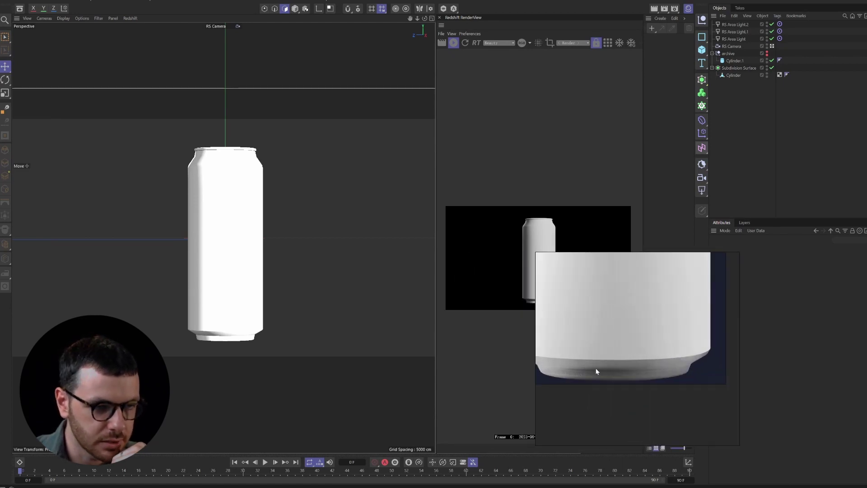
scroll(615, 370, down, 3)
scroll(616, 365, down, 2)
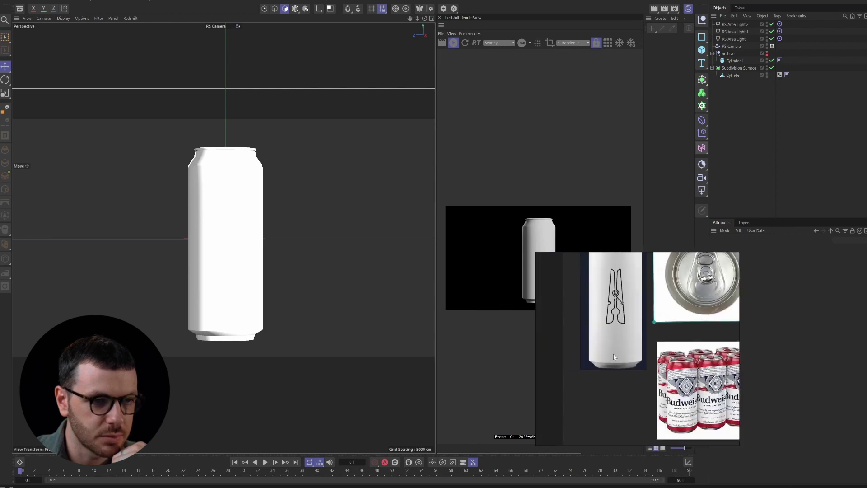
scroll(614, 280, up, 4)
scroll(614, 274, down, 2)
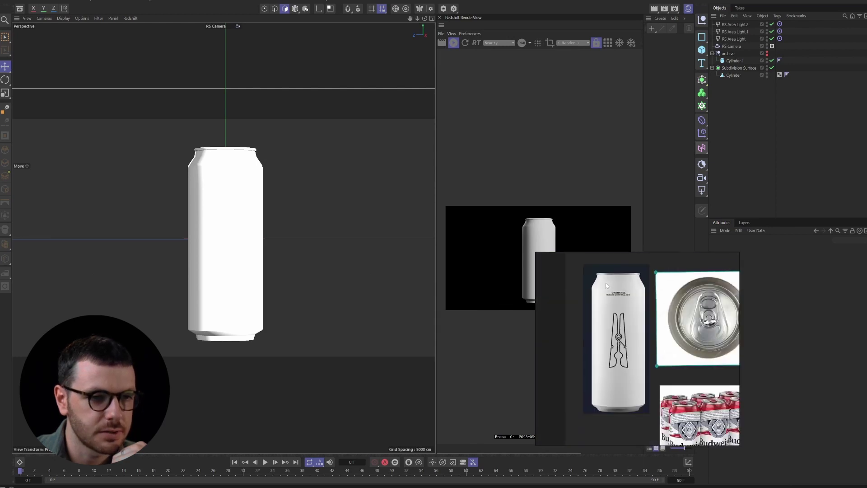
scroll(611, 346, up, 3)
scroll(611, 346, down, 2)
right_drag(611, 346, 866, 298)
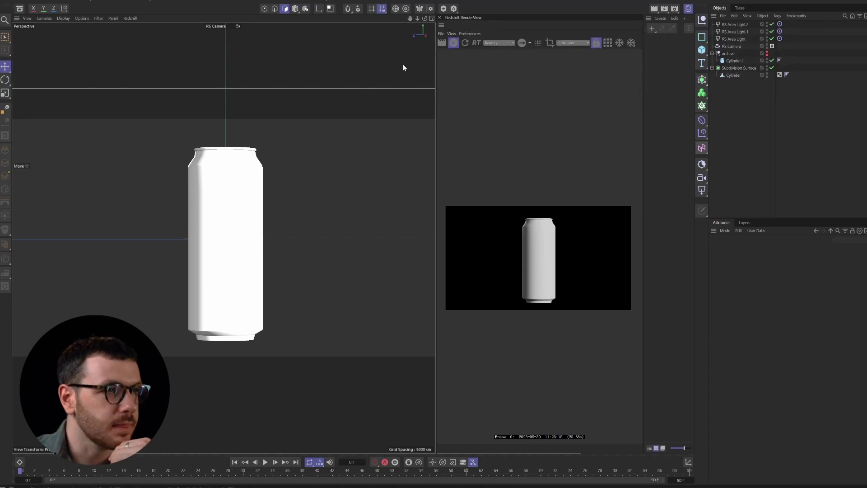
Stop the live Redshift render and frame the Cylinder mesh in the default perspective view instead of the camera view.
click(431, 18)
click(431, 19)
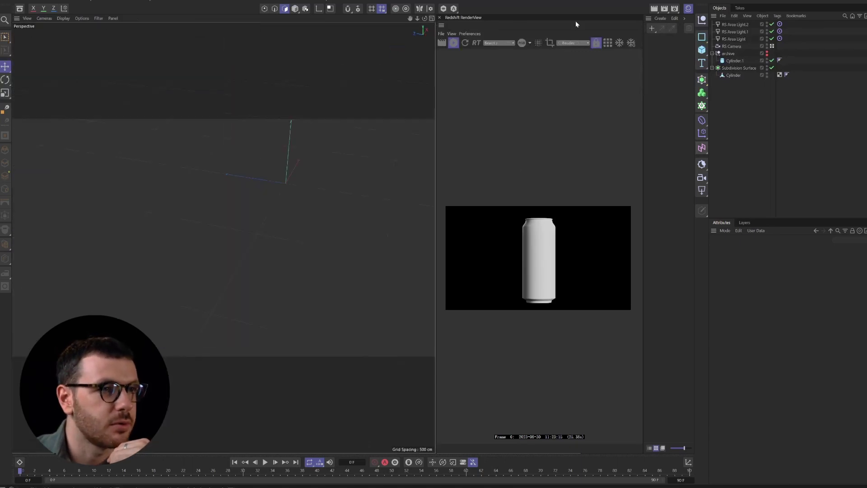
click(453, 43)
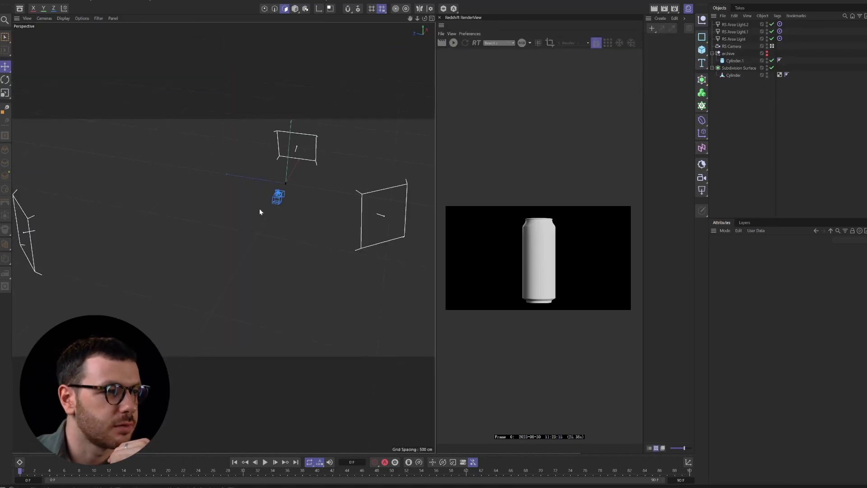
click(736, 75)
key(s)
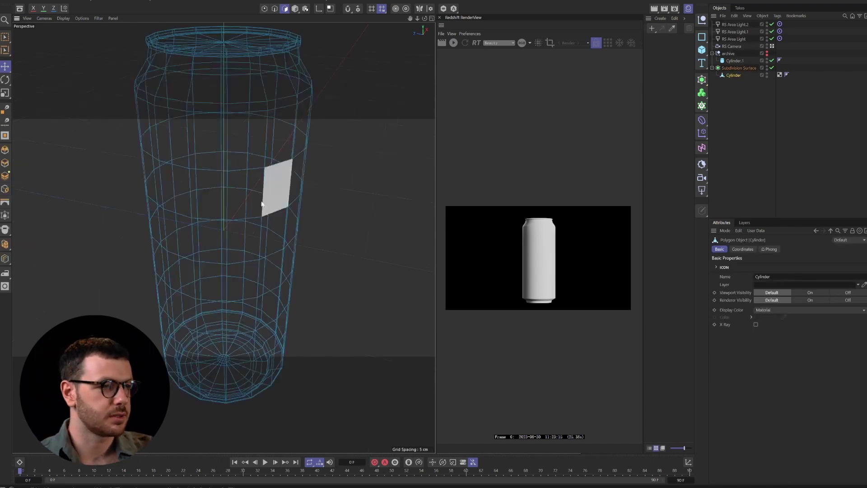
Show the can with Gouraud Shading (Lines) in the perspective viewport.
click(64, 18)
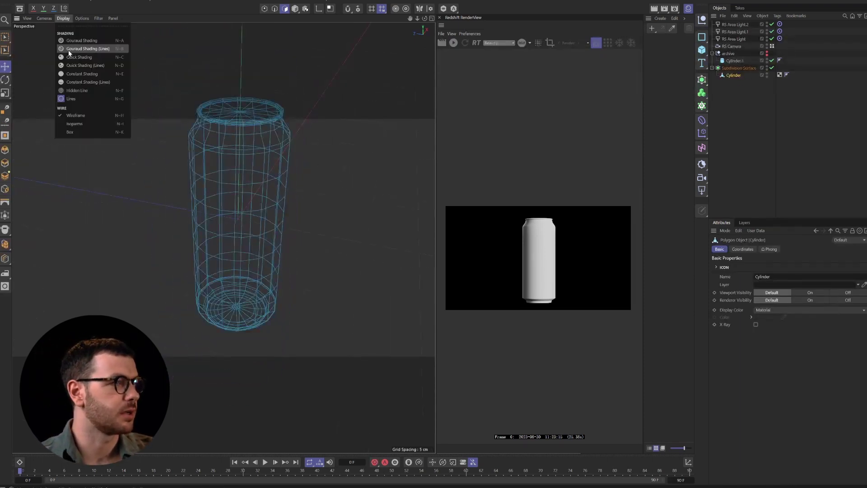
click(69, 50)
alt+drag(239, 167, 241, 211)
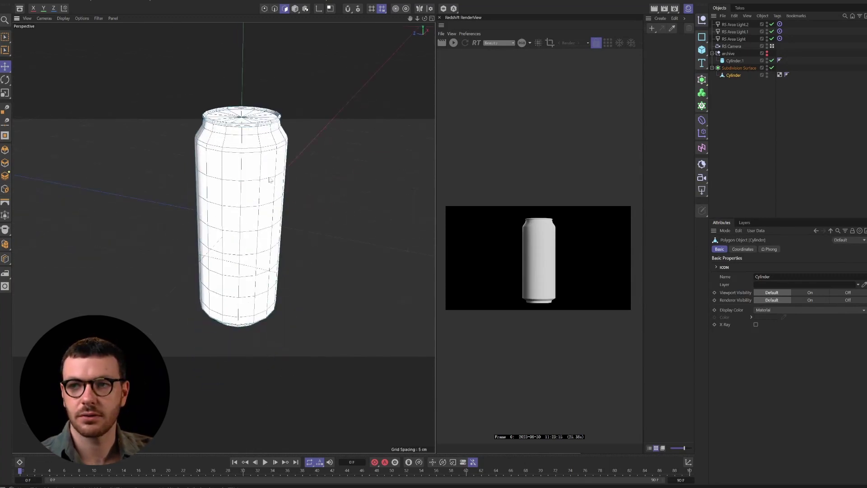
Loop-select the polygon band on the neck just under the upper rim and the thin band at the body's lower edge.
scroll(244, 119, up, 5)
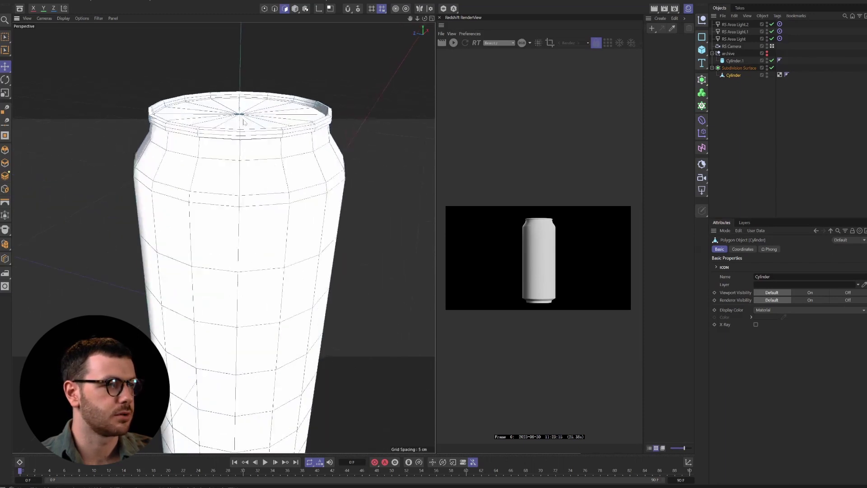
alt+drag(230, 163, 360, 183)
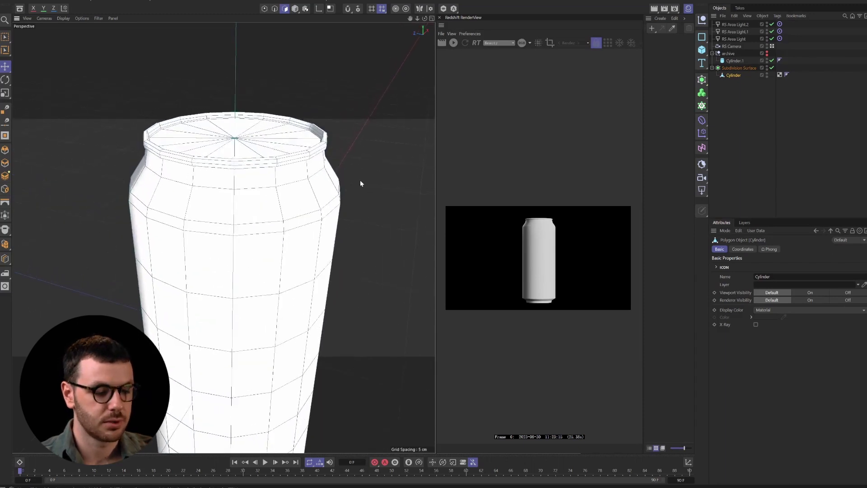
key(u)
key(l)
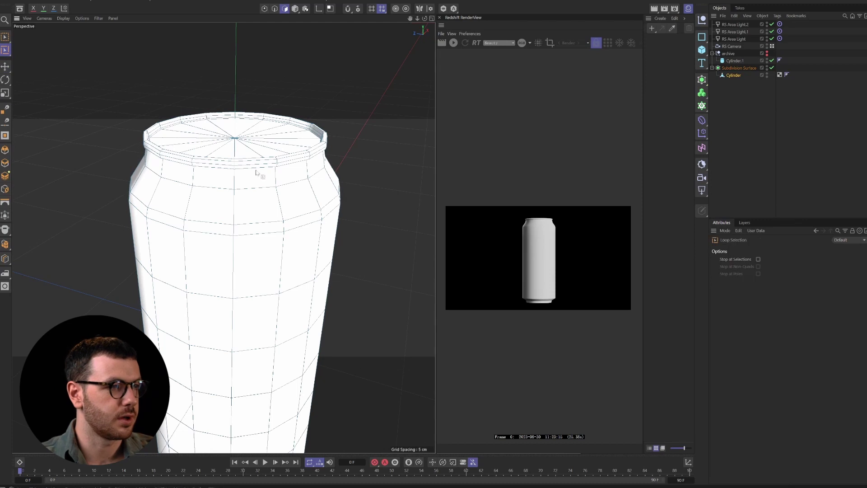
mouse_move(231, 183)
alt+mouse_down()
mouse_move(239, 174)
mouse_move(247, 179)
alt+mouse_up()
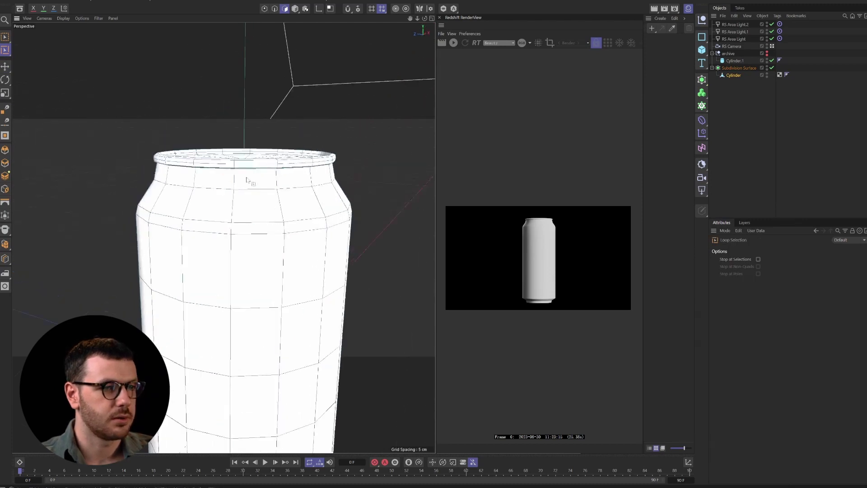
scroll(247, 181, up, 6)
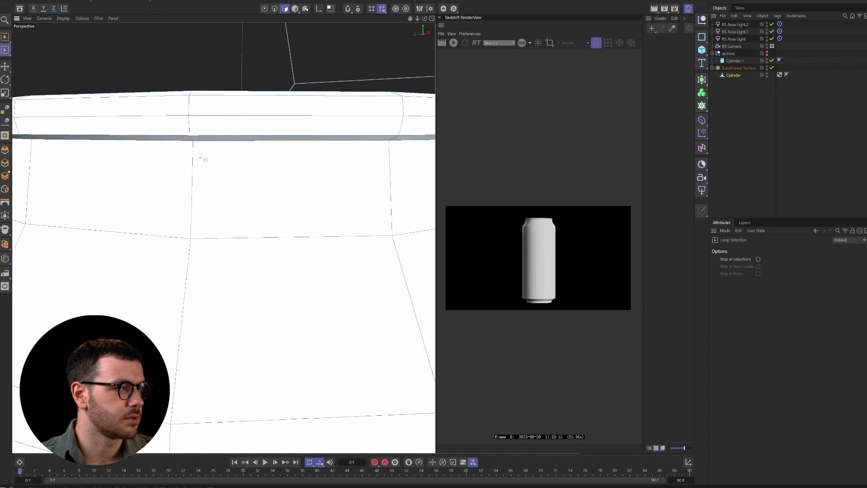
scroll(248, 207, down, 8)
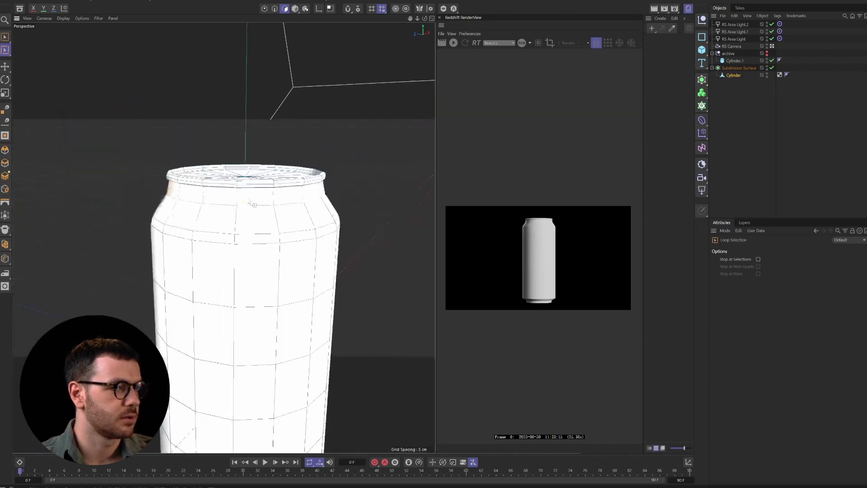
scroll(234, 322, up, 8)
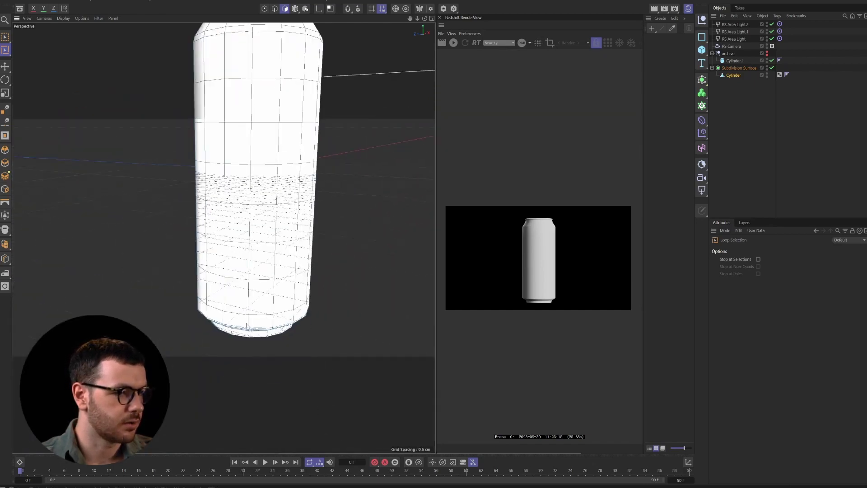
scroll(257, 356, up, 5)
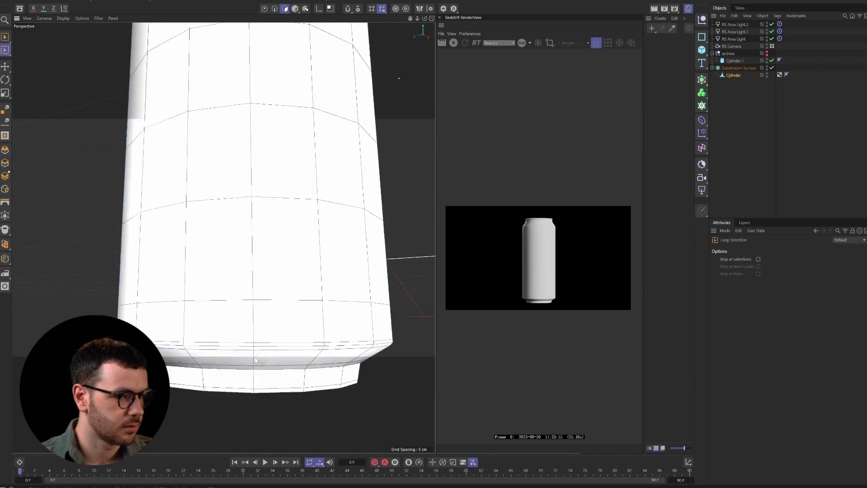
scroll(256, 359, up, 5)
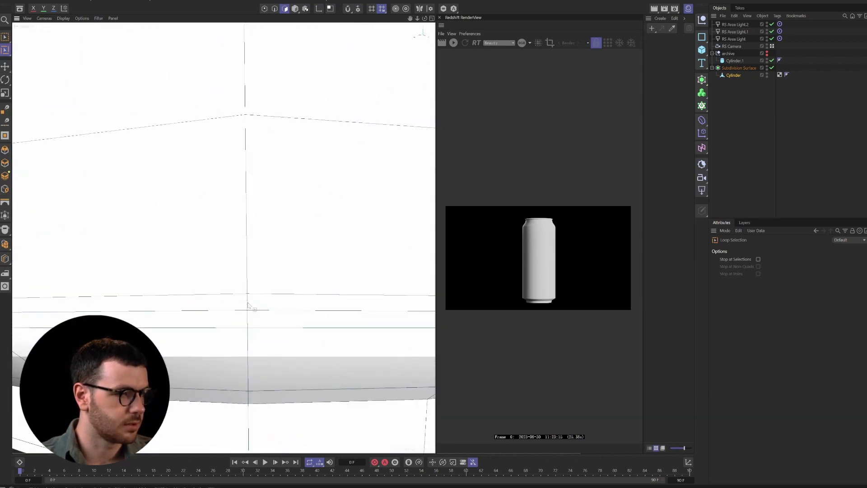
scroll(270, 304, down, 6)
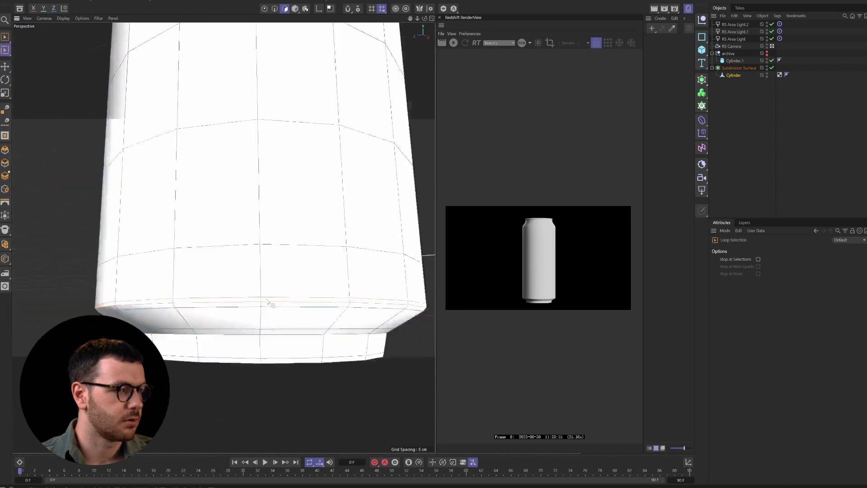
scroll(269, 302, down, 5)
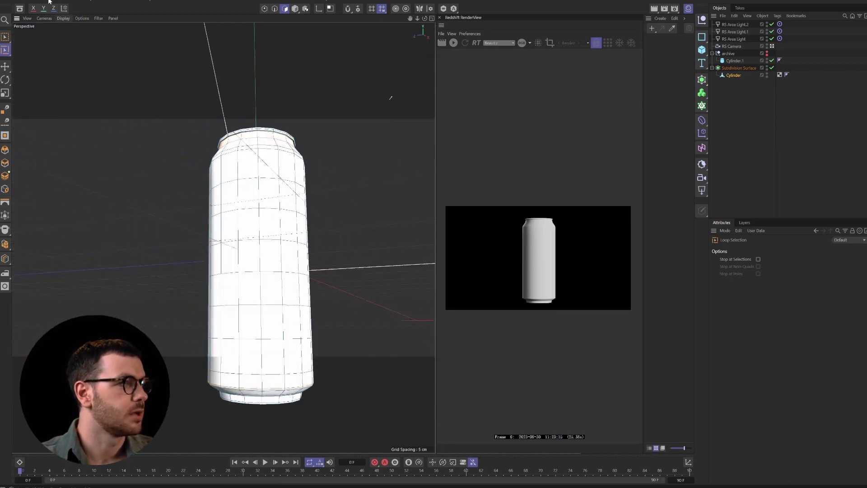
Fill the selection across the can's body between the neck loop and the lower-edge loop.
key(u)
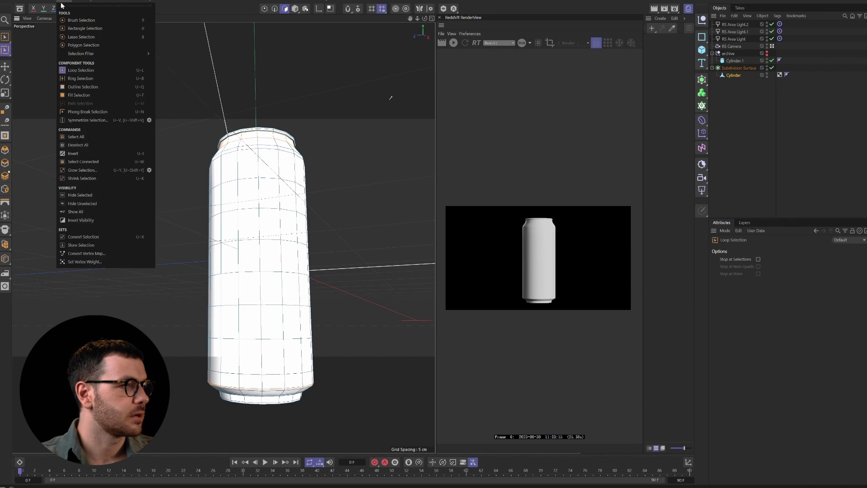
click(85, 96)
click(279, 210)
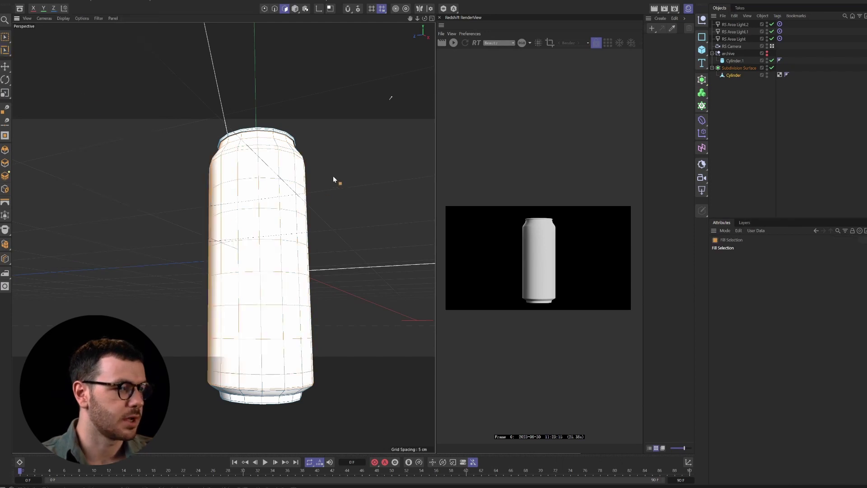
alt+right_drag(332, 176, 241, 199)
alt+drag(333, 176, 294, 236)
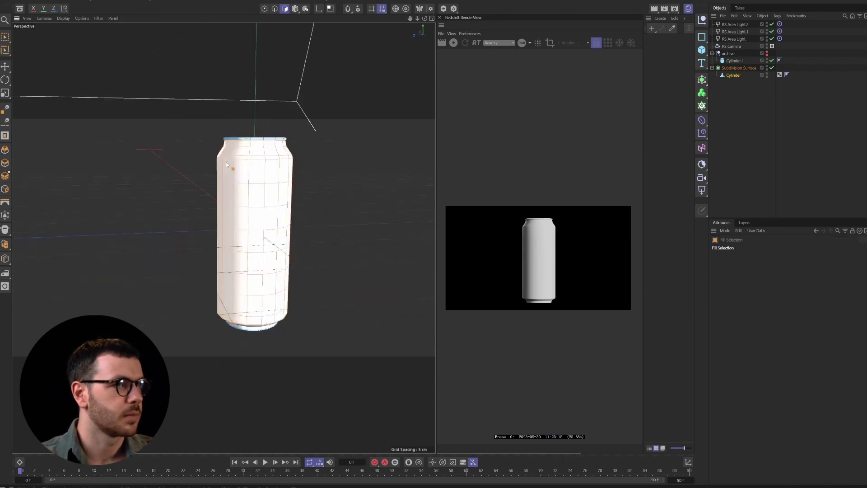
Store the selected body polygons as a polygon selection tag on the Cylinder and show the tag's properties.
key(u)
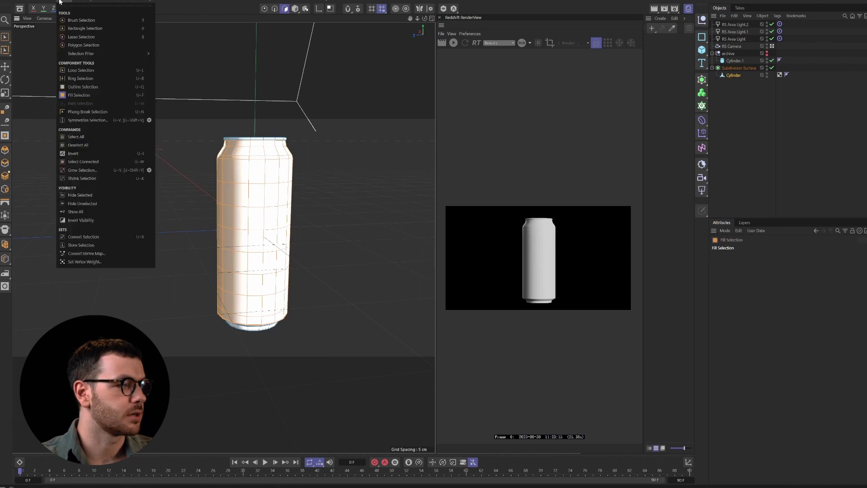
click(96, 245)
click(6, 67)
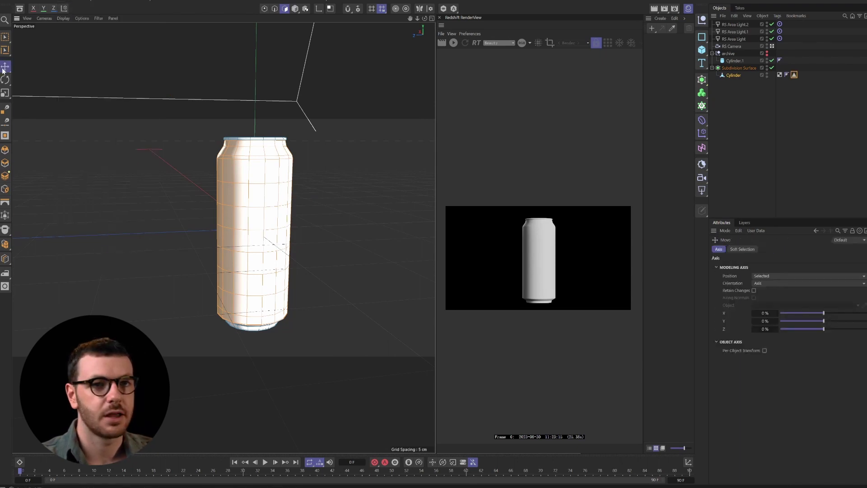
click(794, 77)
click(794, 75)
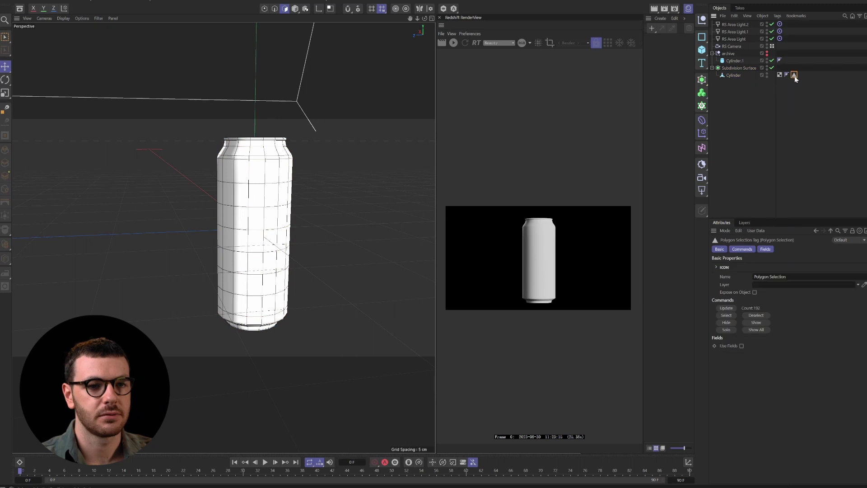
Create a Redshift Material and apply it to the whole can.
scroll(242, 200, up, 3)
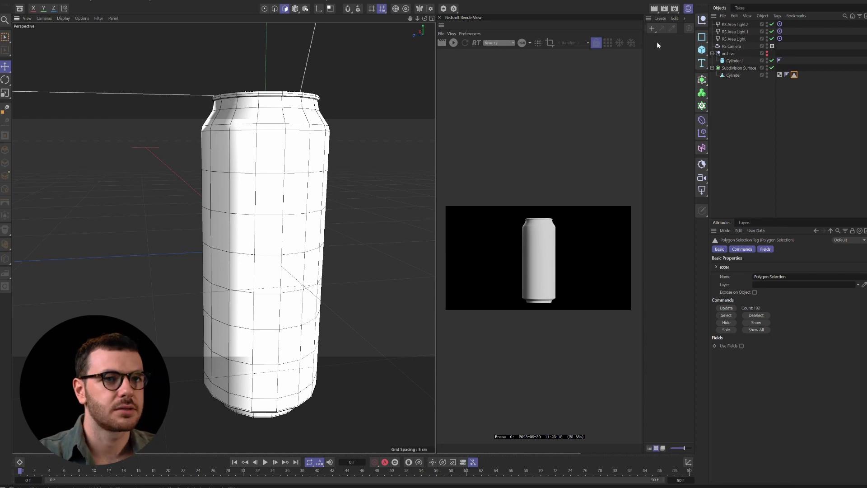
click(661, 19)
mouse_move(676, 56)
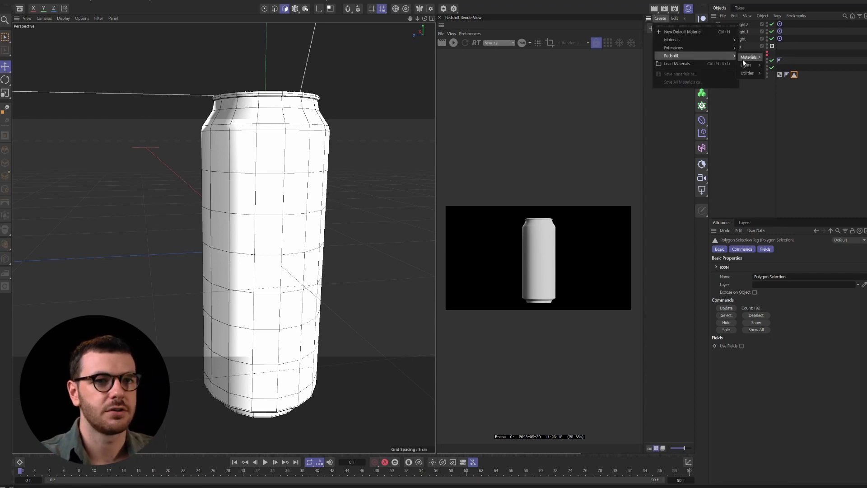
mouse_move(744, 58)
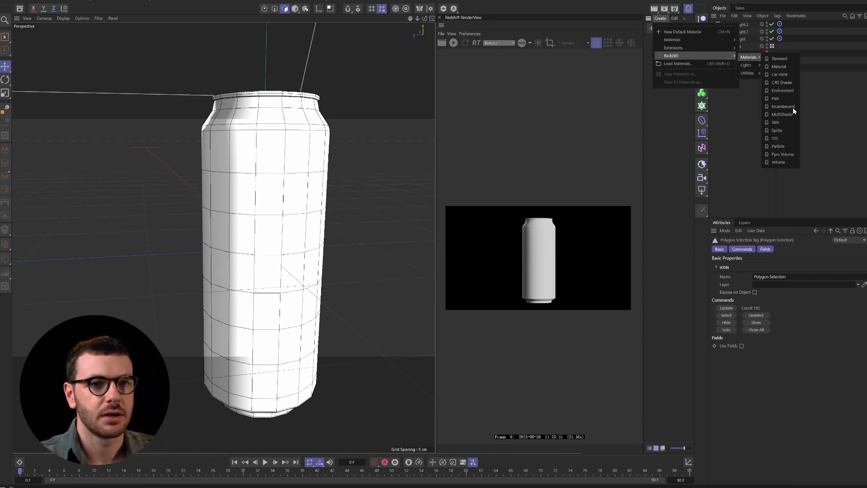
click(778, 66)
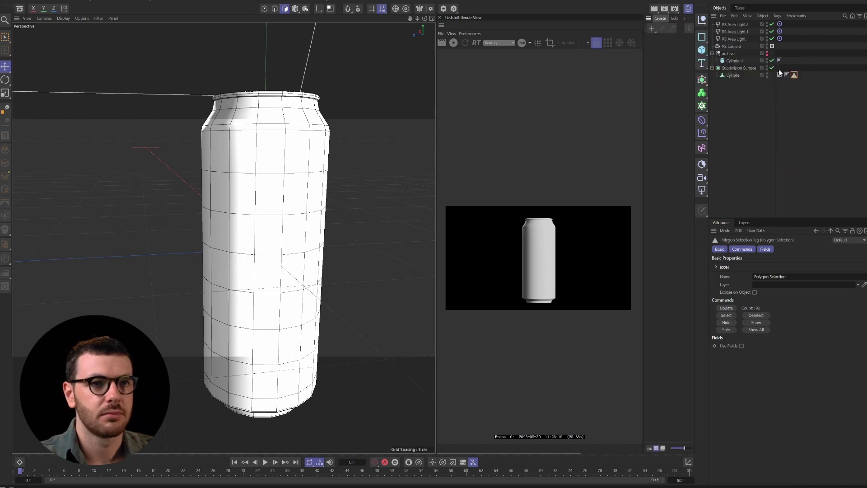
drag(659, 42, 251, 199)
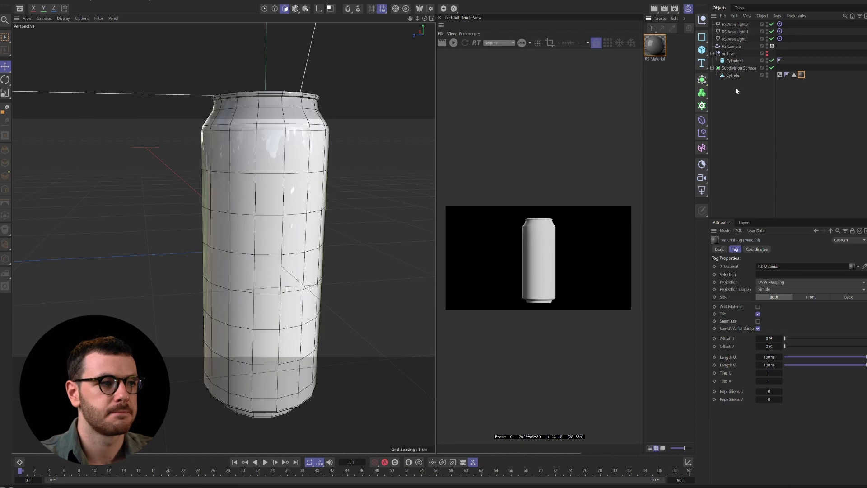
Give the RS Material a metal preset and set its reflection roughness to 0.5.
click(657, 57)
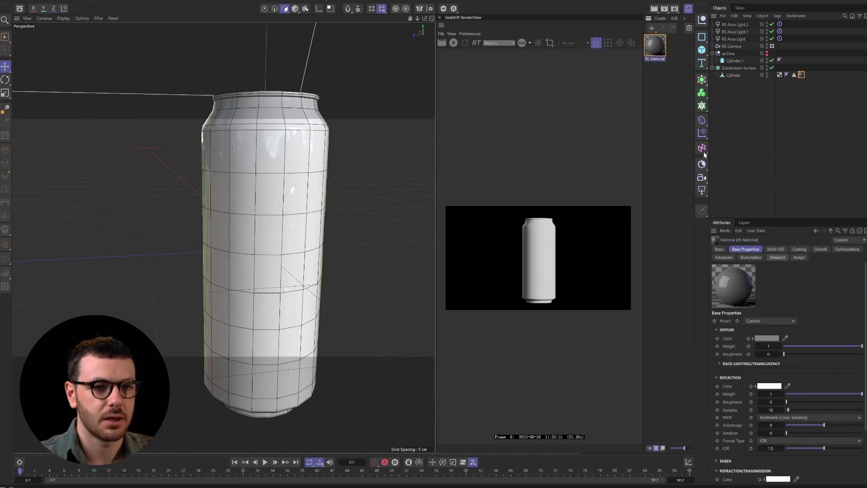
click(785, 322)
click(767, 380)
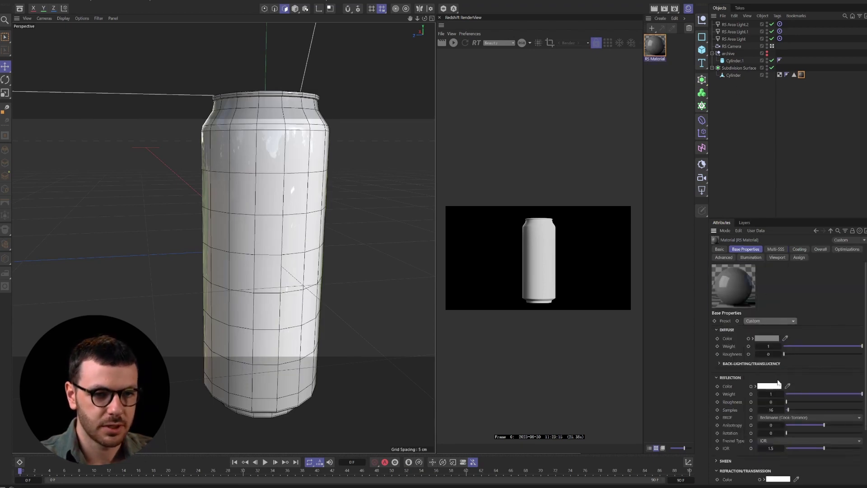
double_click(779, 401)
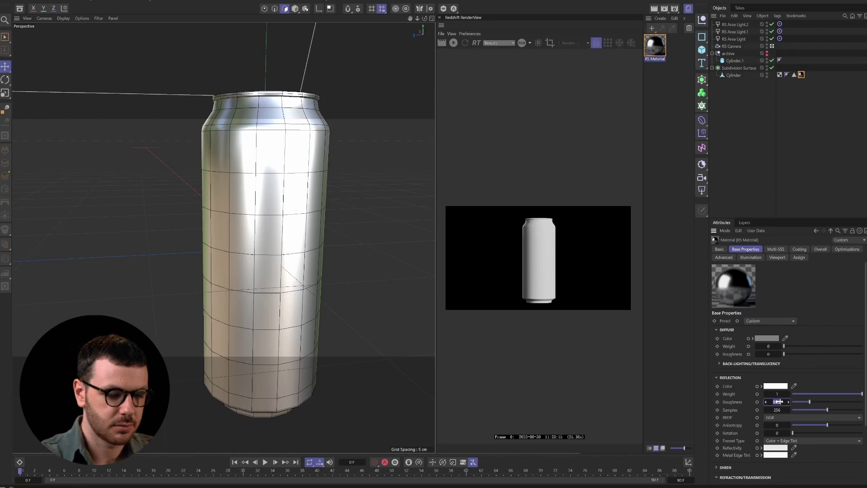
text(0)
drag(778, 401, 779, 401)
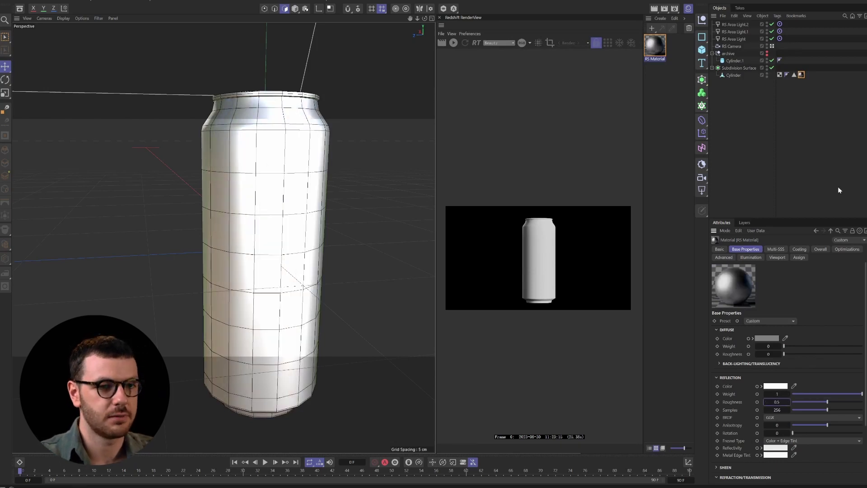
Start the live Redshift render and set the RS Material's reflection roughness to 0.45.
click(452, 44)
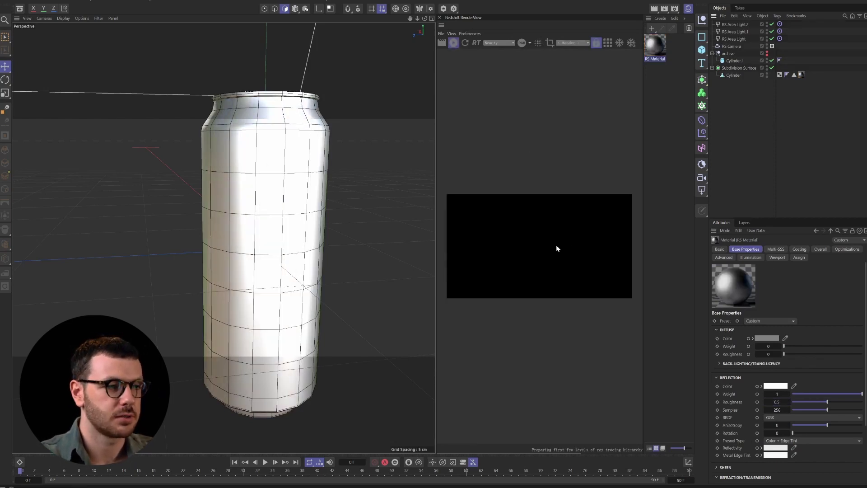
scroll(546, 219, up, 4)
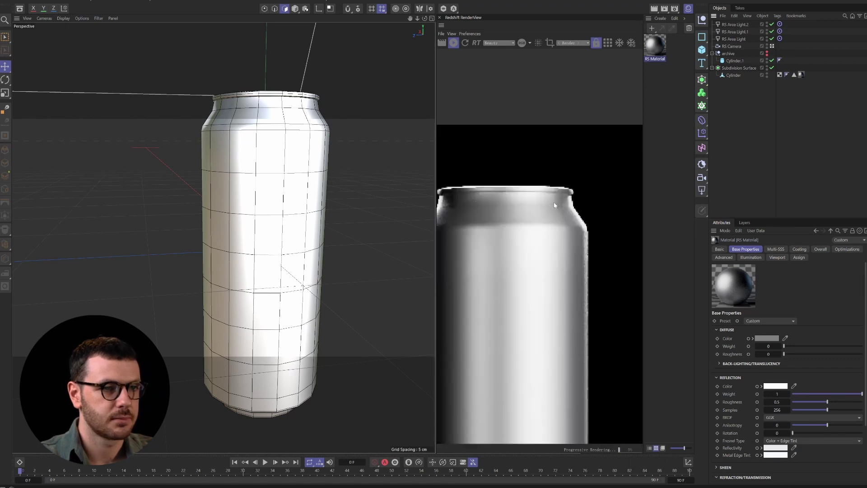
scroll(554, 205, down, 3)
scroll(549, 271, up, 3)
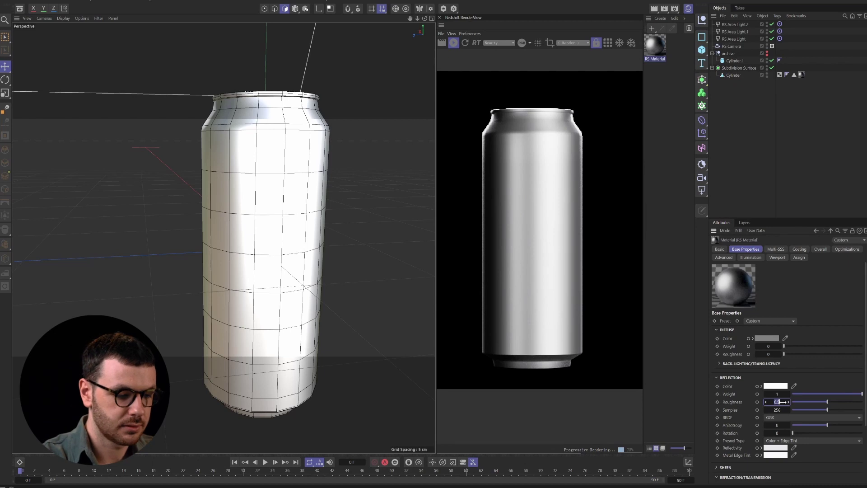
drag(779, 402, 768, 401)
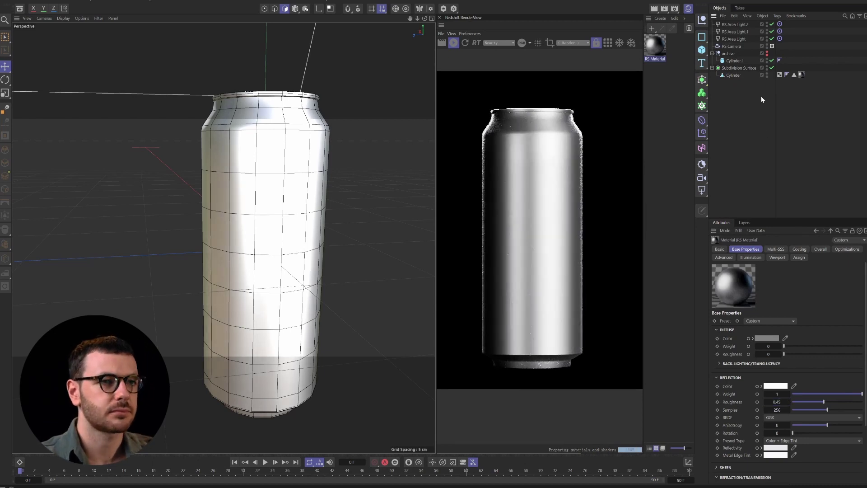
scroll(579, 106, up, 3)
scroll(593, 116, down, 5)
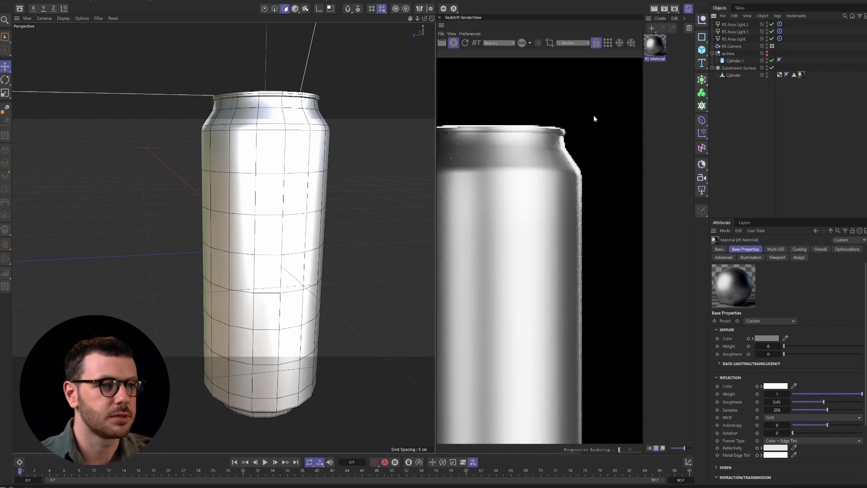
scroll(609, 99, up, 1)
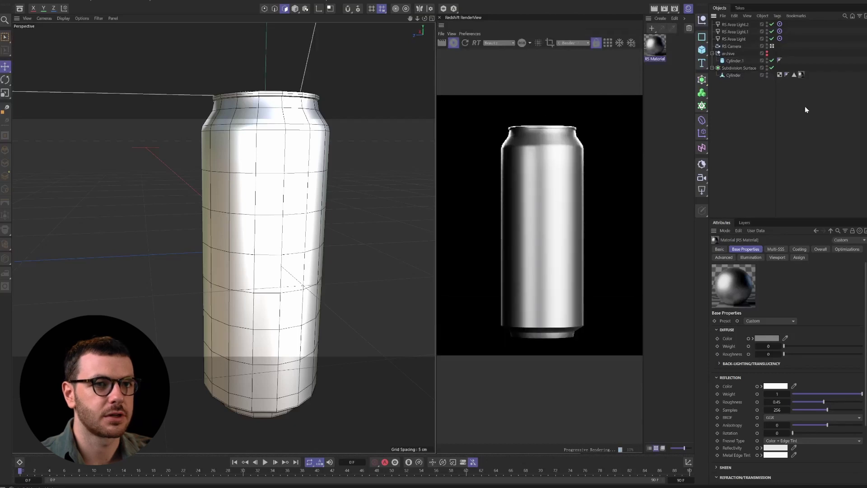
Create a Redshift Standard material for the can's printed body.
click(664, 17)
mouse_move(685, 57)
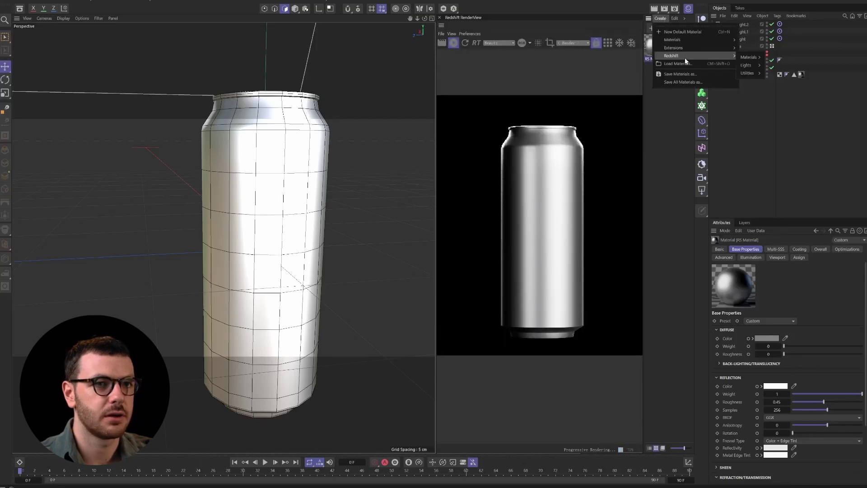
mouse_move(748, 57)
click(776, 59)
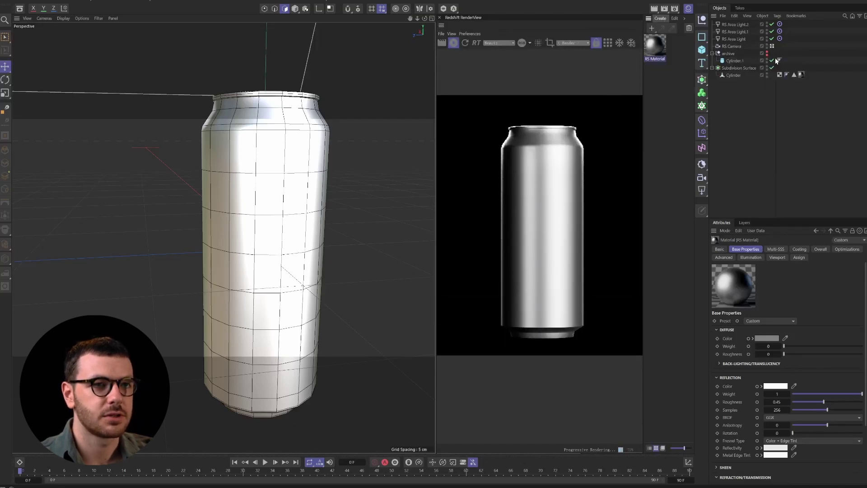
click(660, 46)
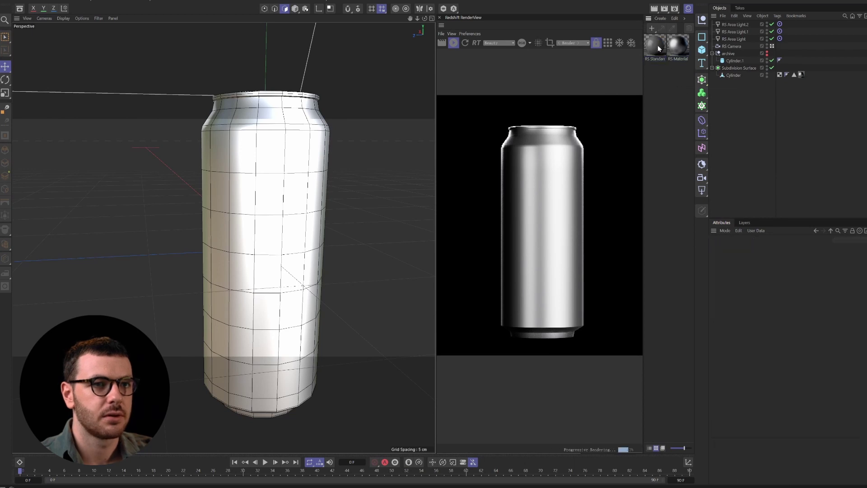
Recall the stored body polygon selection on the Cylinder and apply the RS Standard material to those polygons.
click(794, 75)
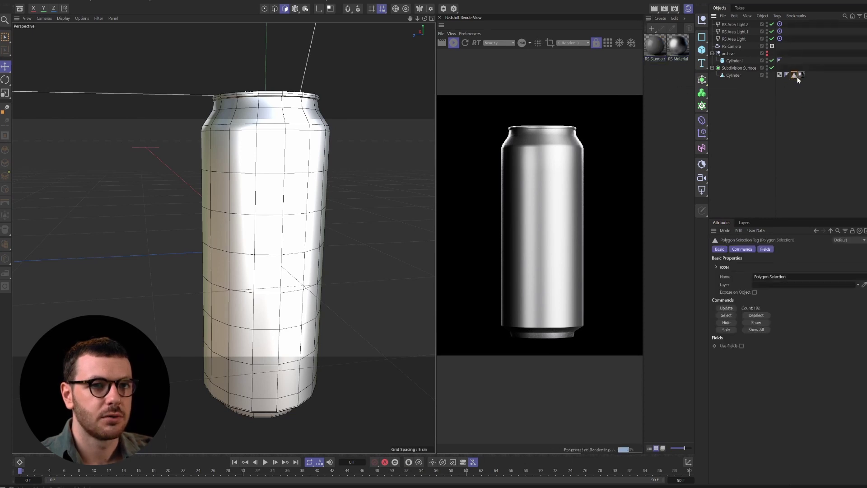
click(725, 315)
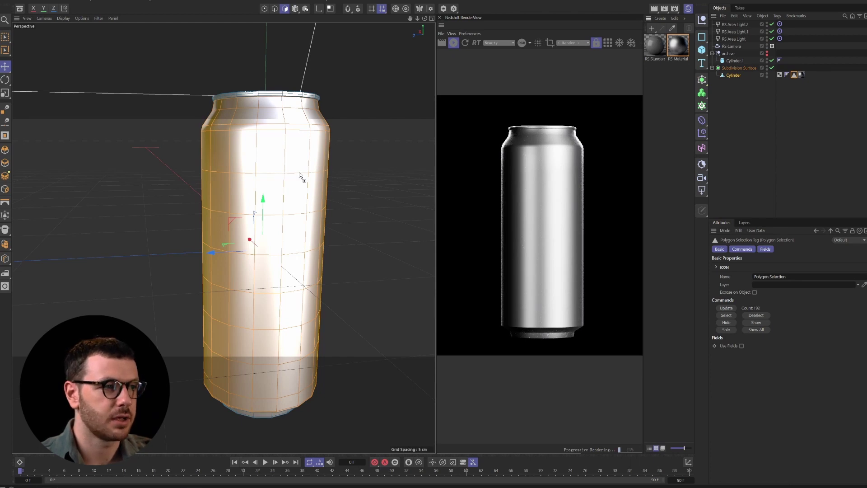
drag(286, 180, 287, 179)
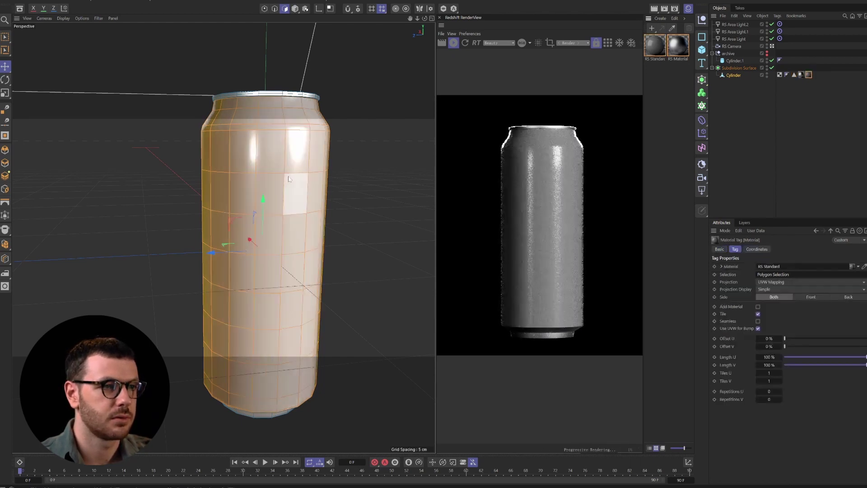
scroll(547, 126, up, 3)
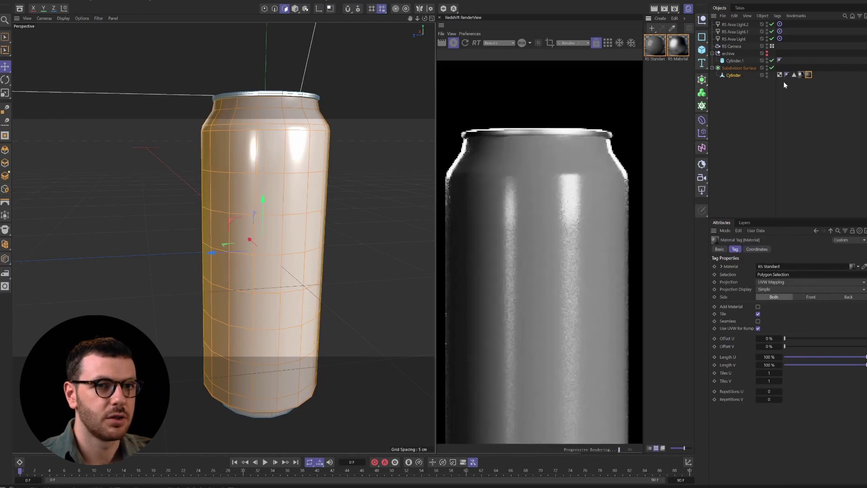
scroll(547, 226, down, 3)
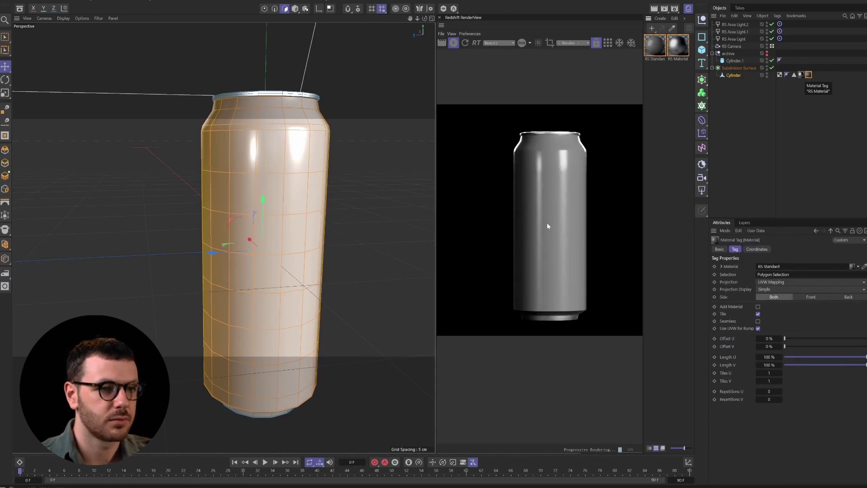
scroll(557, 329, up, 3)
scroll(529, 185, down, 3)
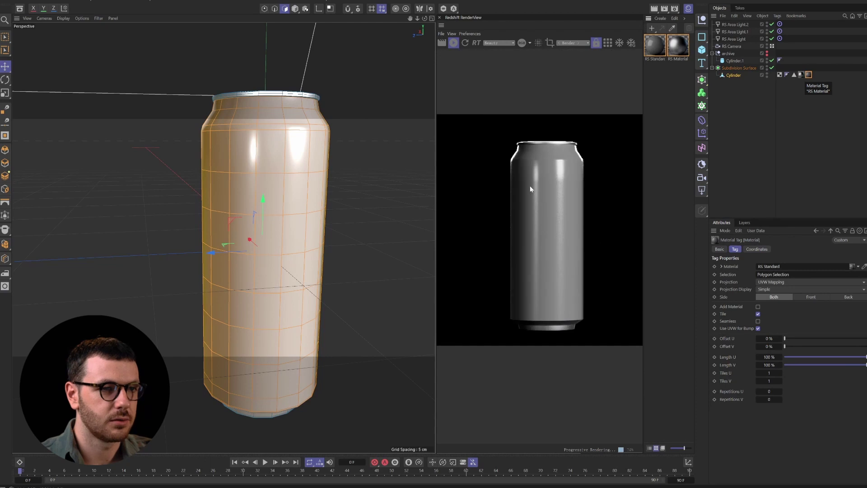
scroll(638, 177, up, 1)
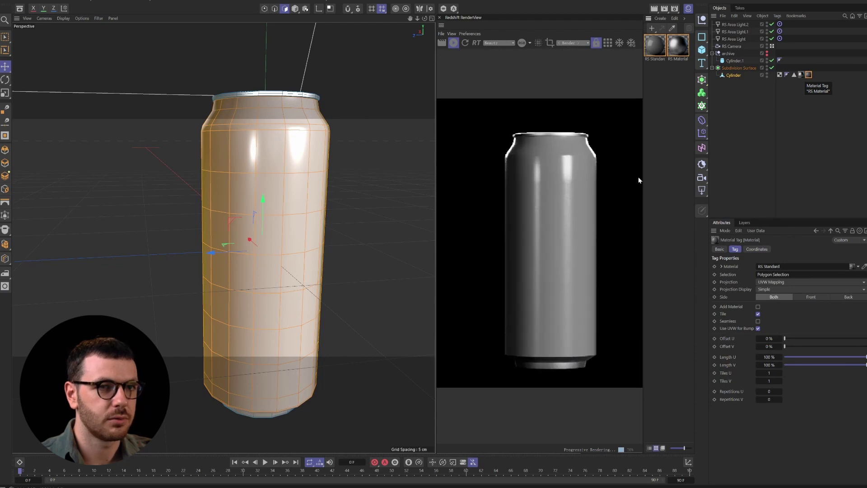
Open the RS Standard material's node graph and add the UV.png label artwork as a Texture node.
click(754, 108)
double_click(651, 49)
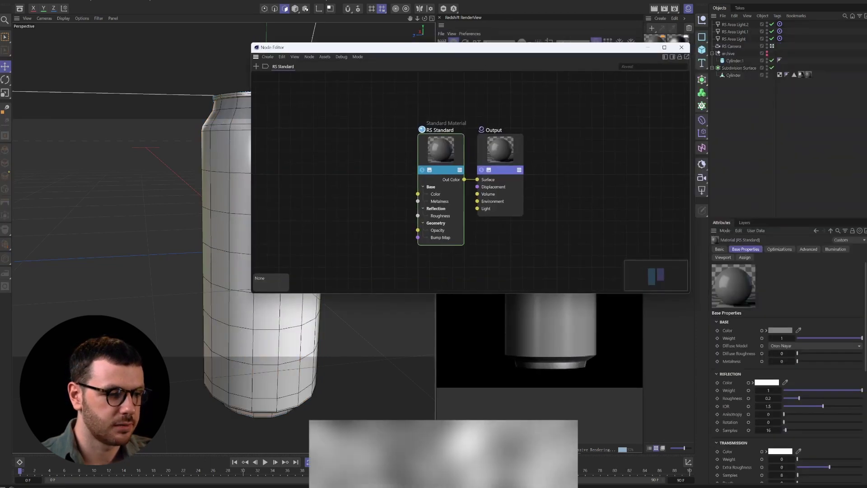
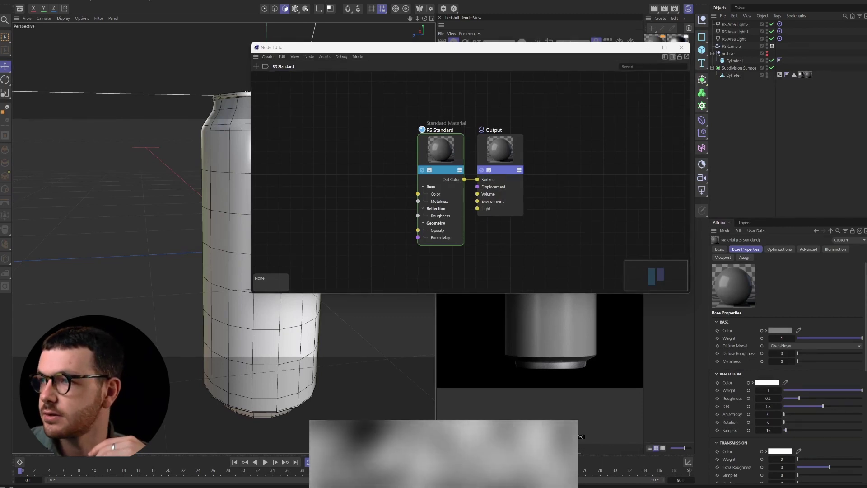
drag(790, 110, 342, 169)
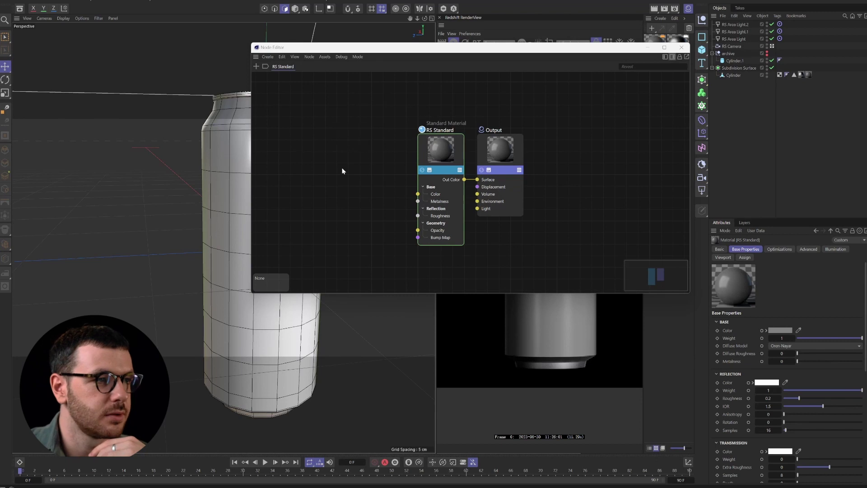
drag(416, 46, 168, 83)
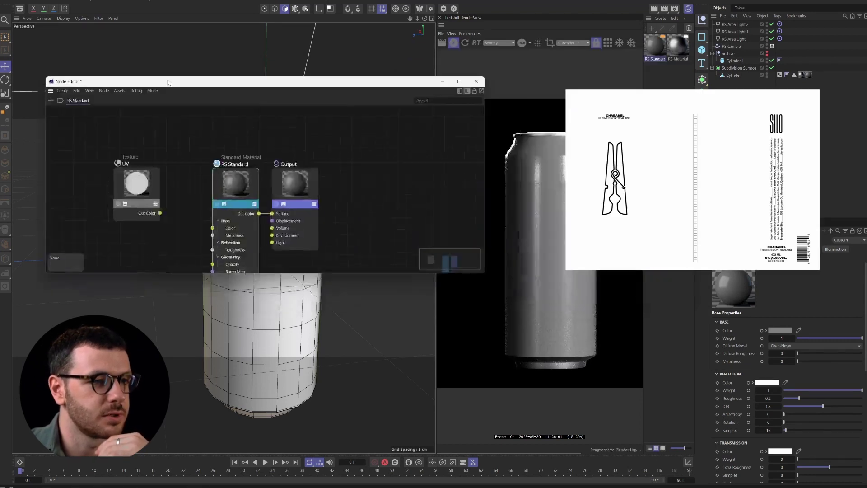
click(136, 185)
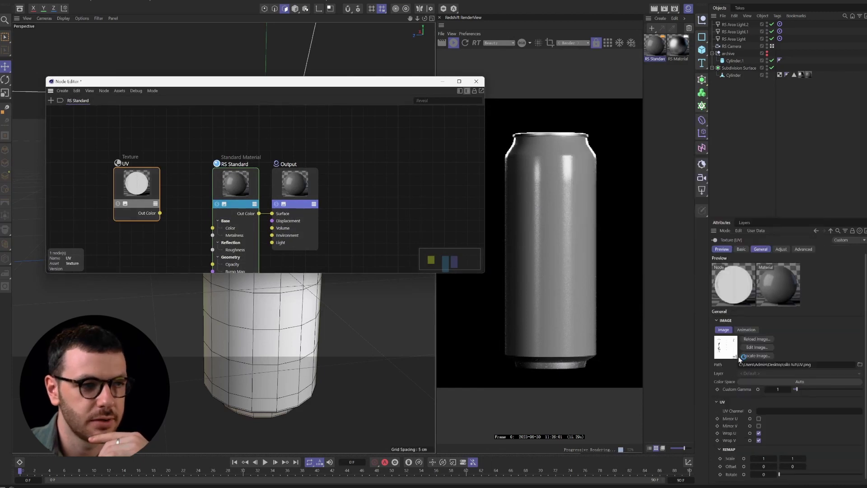
Connect the UV texture's Out Color to the RS Standard node's base Color and move the node graph clear of the can.
scroll(257, 182, down, 3)
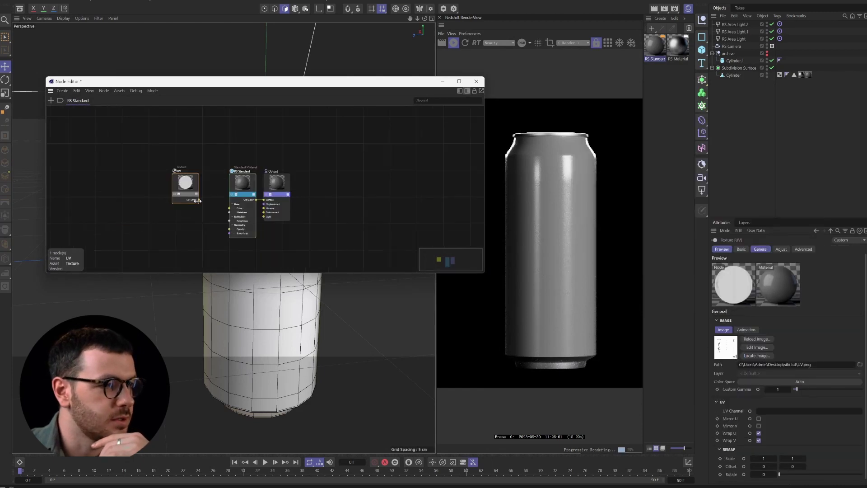
drag(199, 199, 239, 213)
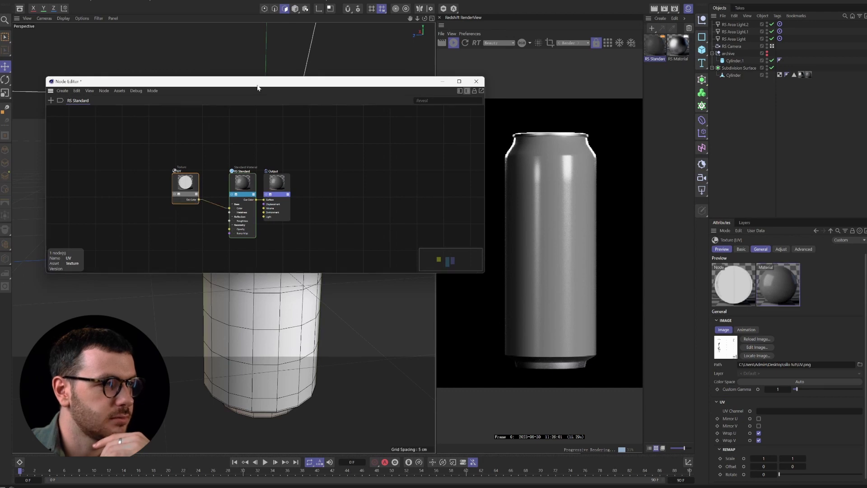
drag(262, 85, 286, 413)
click(432, 18)
click(432, 18)
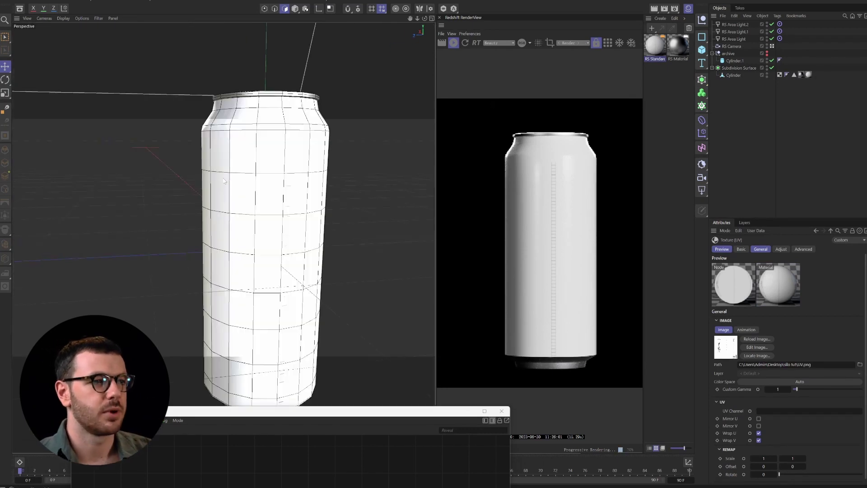
Turn the viewport to the can's barcode side and live-render that view with the render camera set to Auto.
click(455, 43)
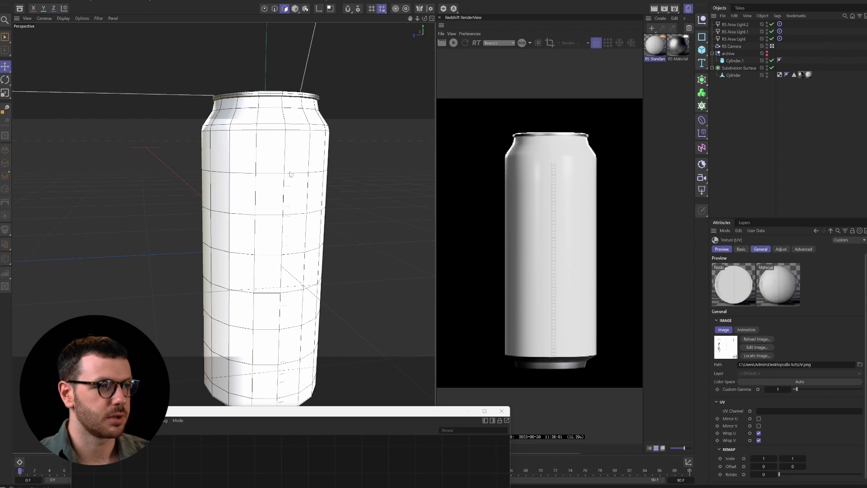
alt+drag(215, 183, 252, 188)
scroll(253, 185, down, 4)
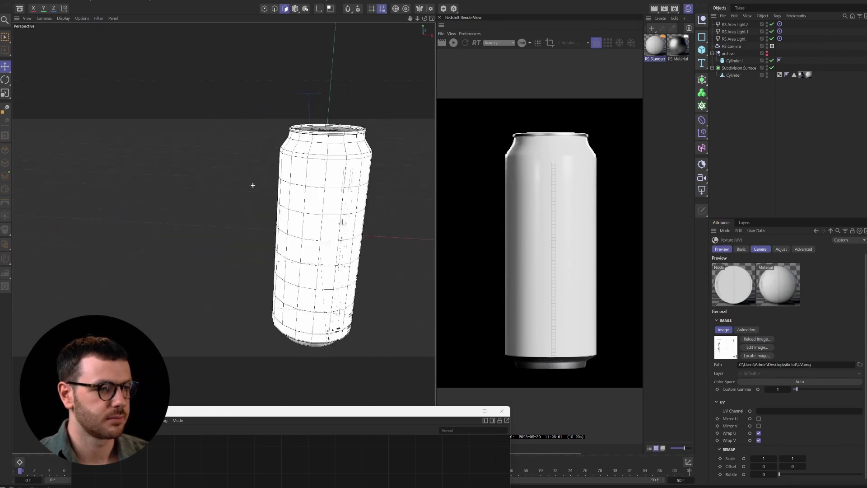
alt+drag(312, 208, 260, 217)
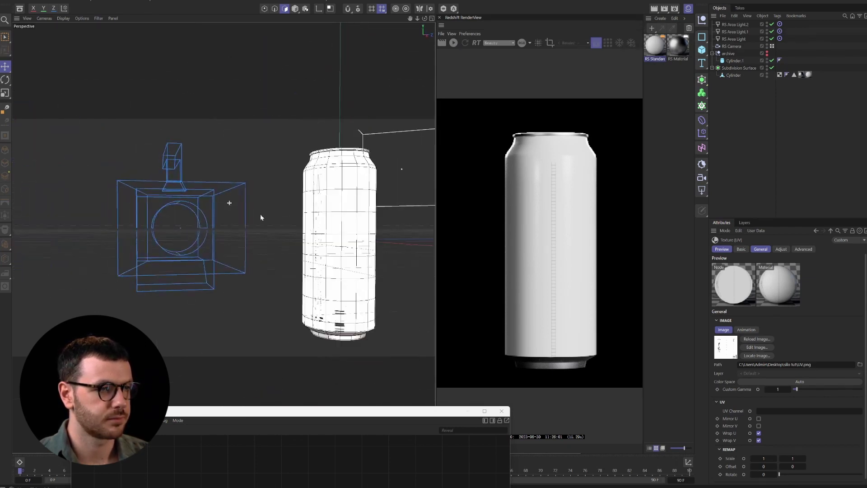
scroll(377, 321, up, 4)
scroll(318, 265, down, 4)
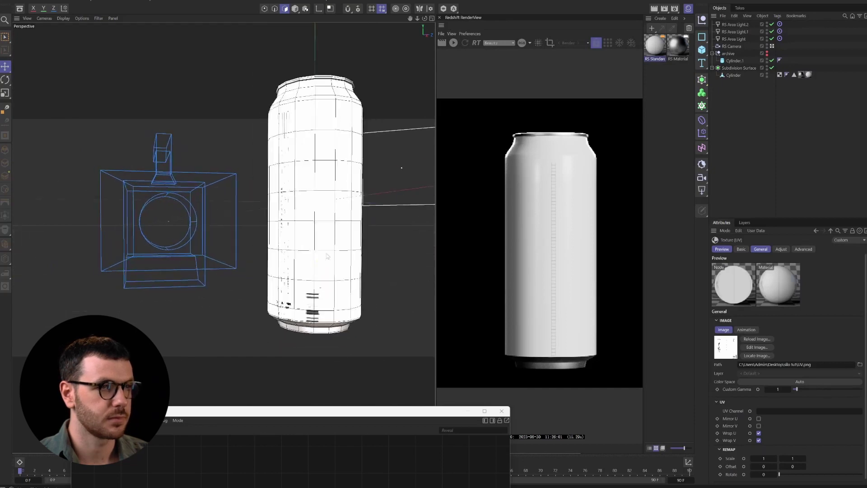
click(453, 42)
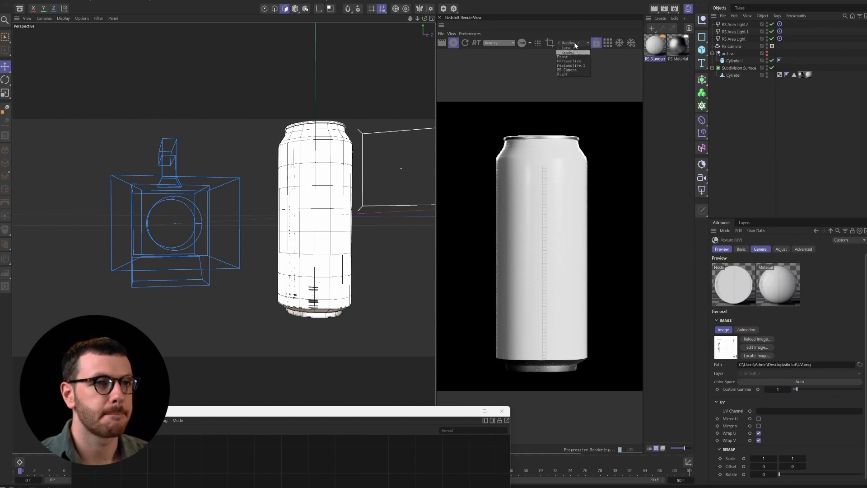
click(575, 48)
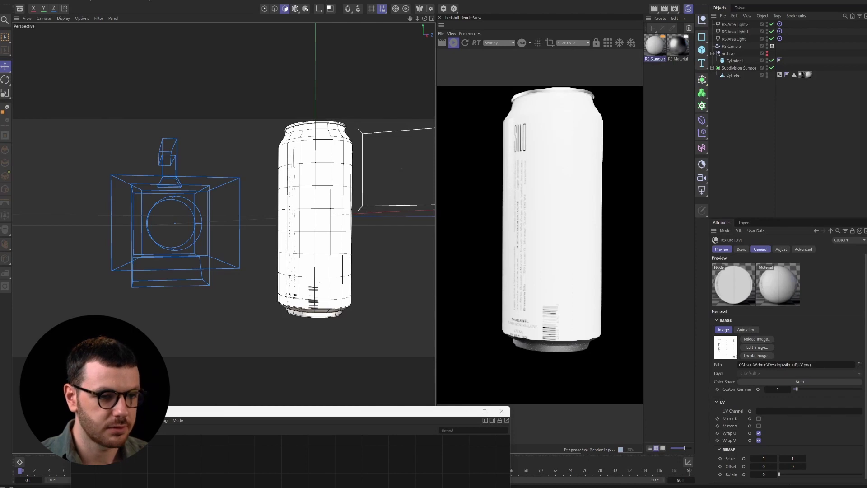
Bring up the can reference images beside the render for comparison.
right_click(523, 487)
click(523, 487)
right_drag(662, 286, 677, 300)
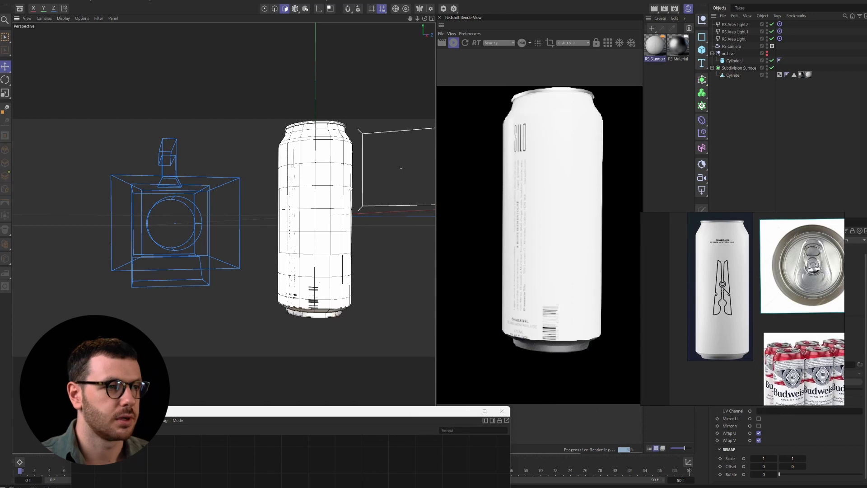
Turn the viewport to the can's clothespin artwork and live-render that view with the render camera unlocked.
click(453, 43)
scroll(366, 160, down, 3)
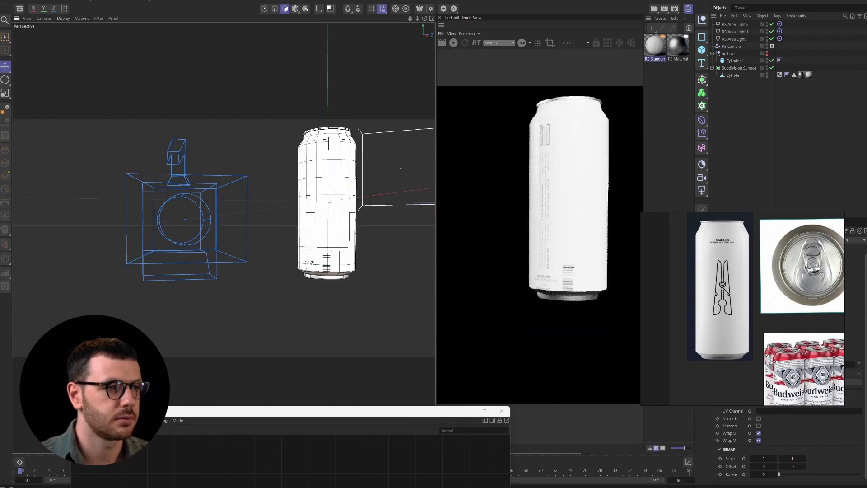
alt+drag(367, 161, 431, 215)
scroll(382, 199, up, 3)
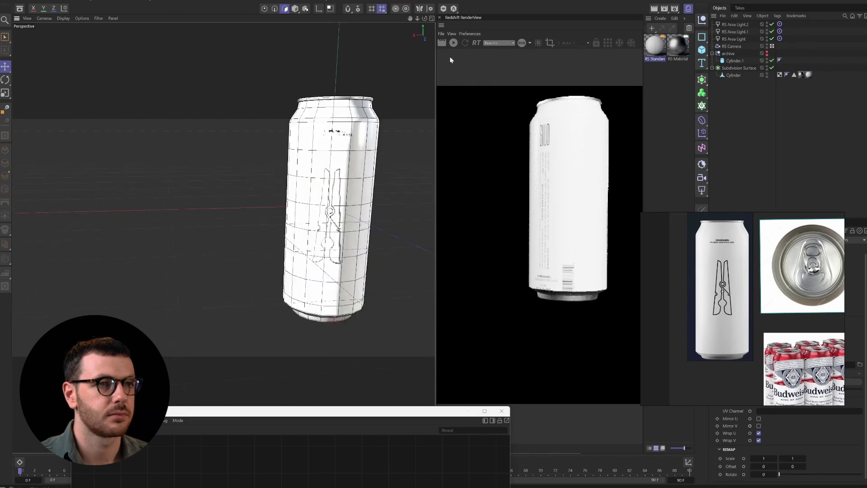
click(453, 43)
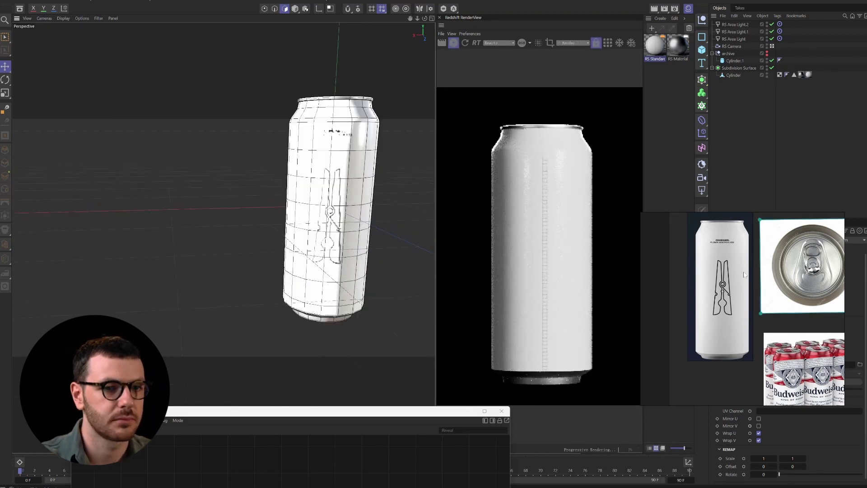
click(596, 43)
scroll(299, 189, down, 2)
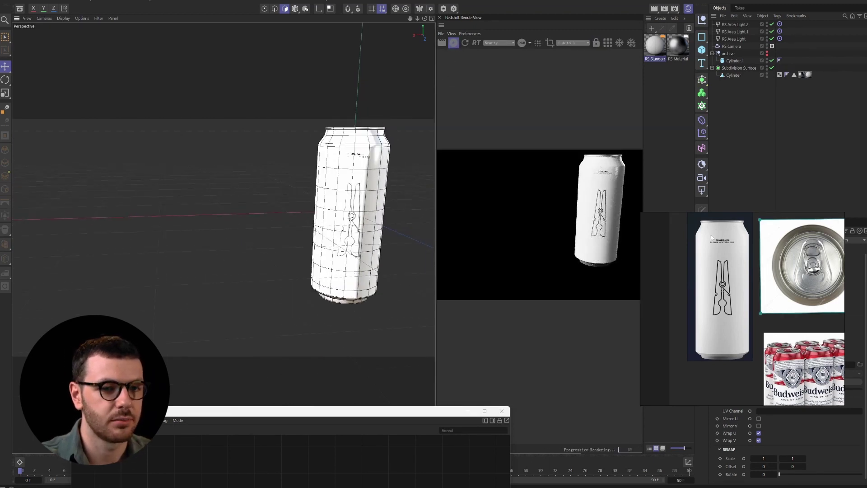
Compare the rendered clothespin artwork with the full set of reference images and stop the live render.
scroll(721, 260, down, 2)
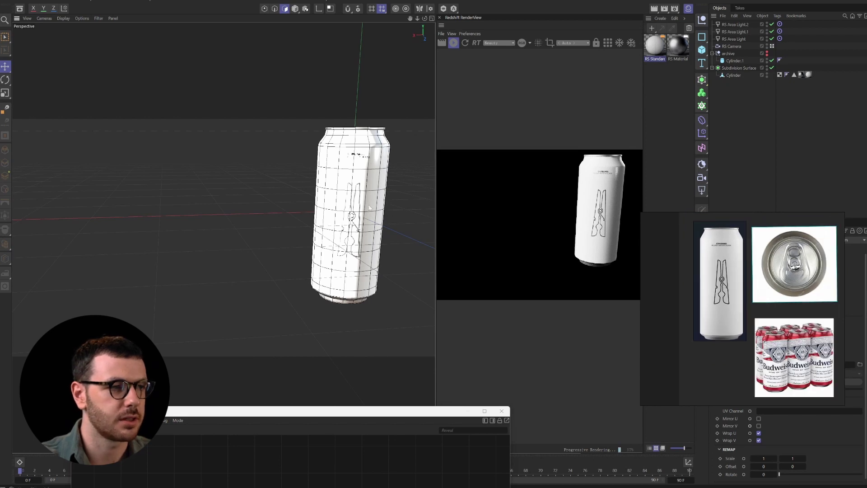
scroll(420, 176, down, 2)
scroll(421, 176, up, 2)
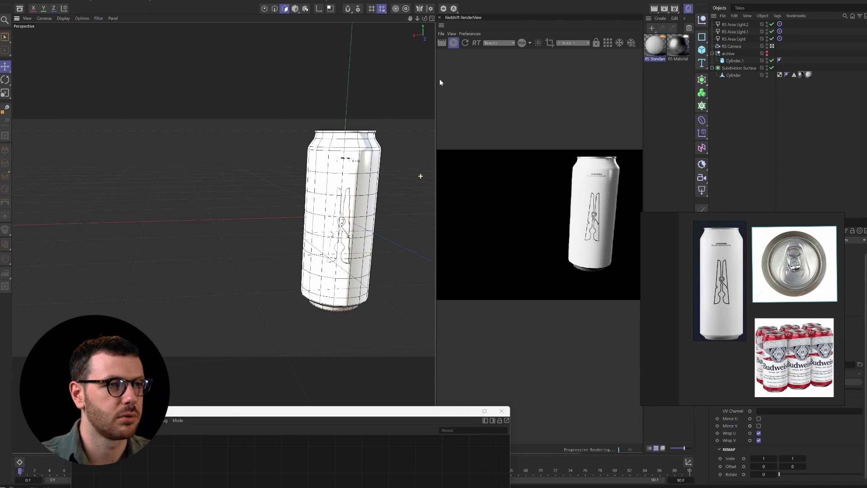
click(452, 43)
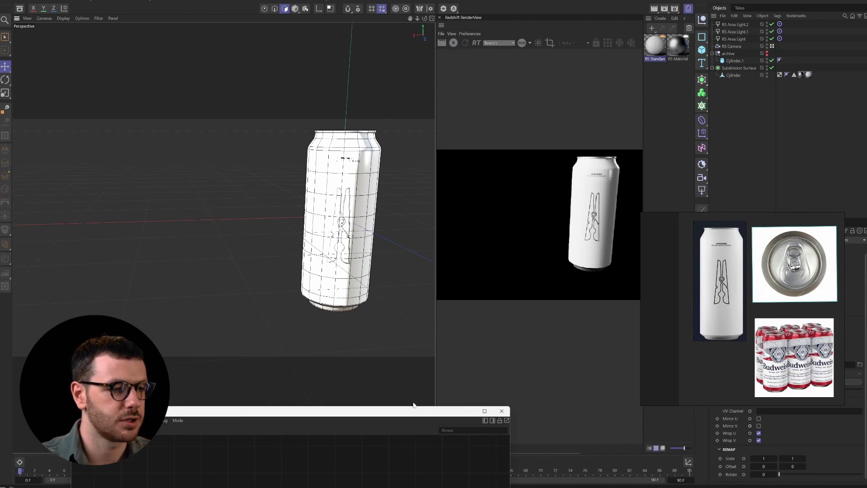
Bring the RS Standard material's node graph back into full view and show the UV texture node's settings.
drag(412, 411, 530, 221)
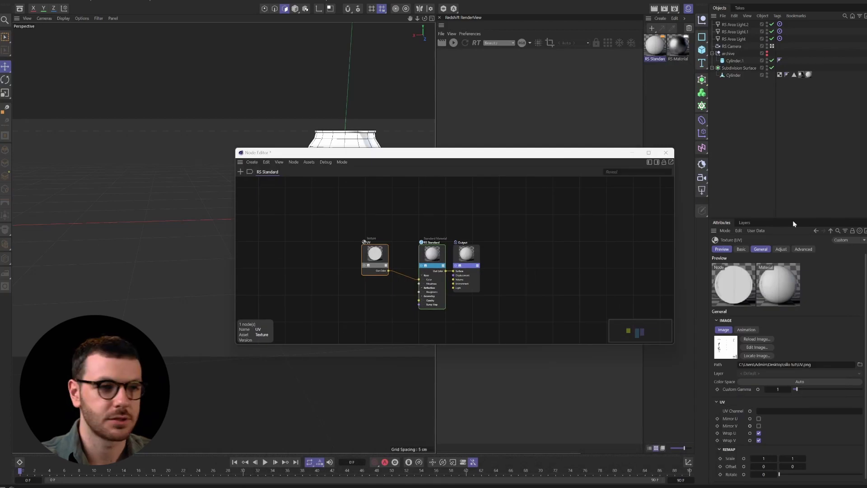
click(496, 248)
drag(458, 153, 499, 148)
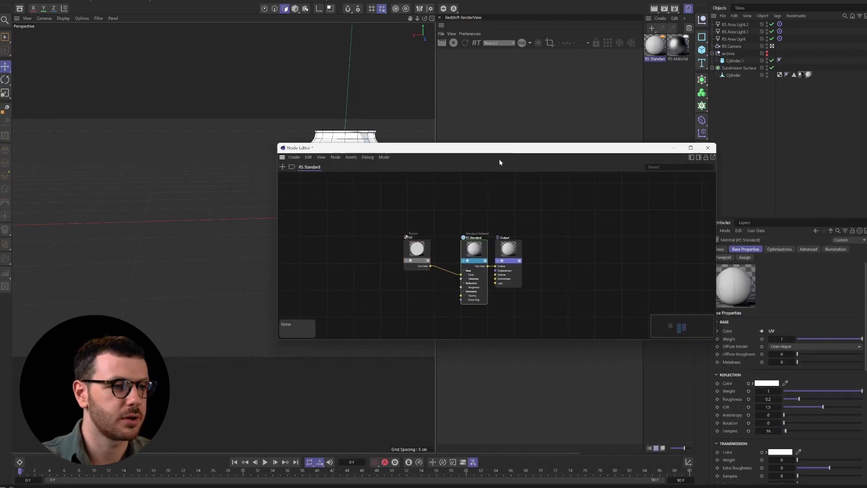
click(415, 248)
scroll(398, 235, up, 5)
scroll(465, 266, down, 3)
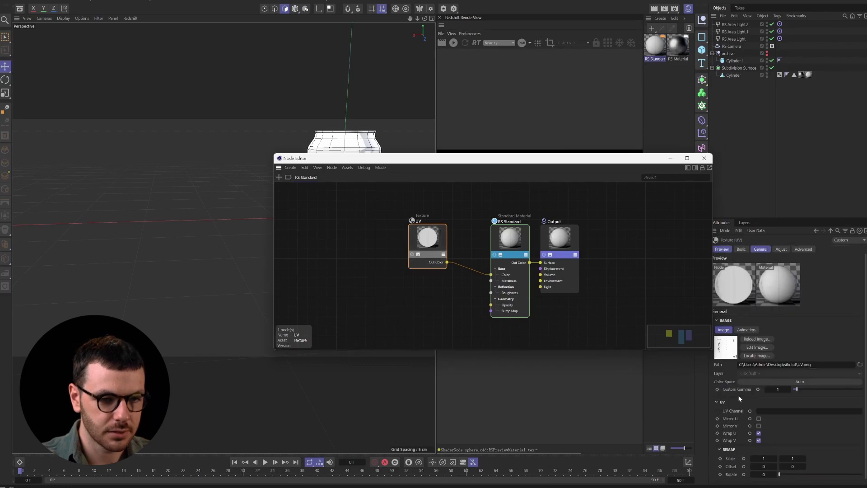
Set the UV texture's Remap Scale to 1.05 in both directions and its vertical Offset to -1.
scroll(739, 397, down, 1)
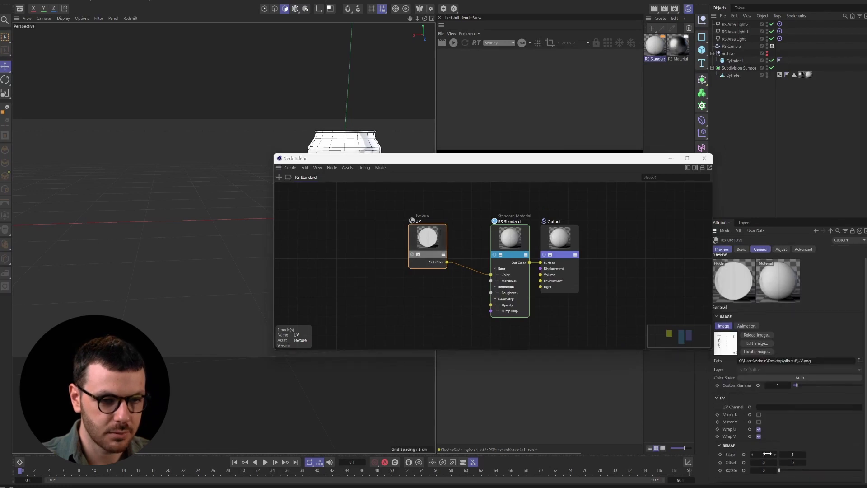
click(767, 454)
text(1.0)
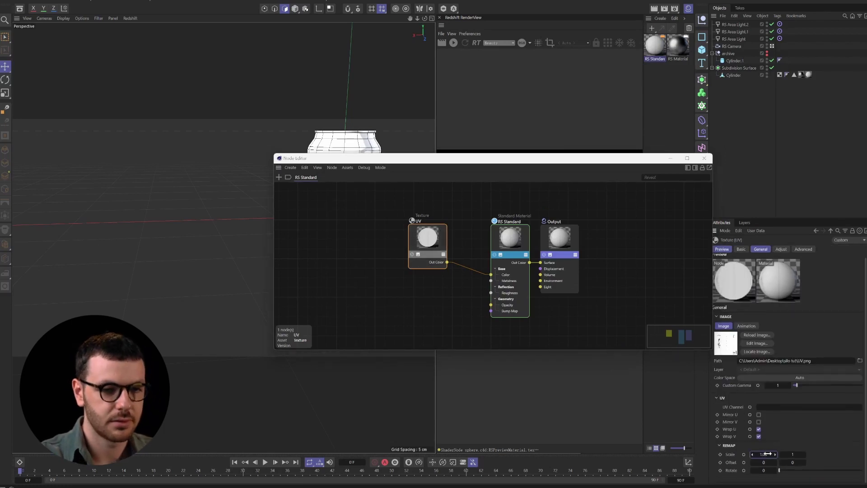
text(5)
click(790, 453)
text(1)
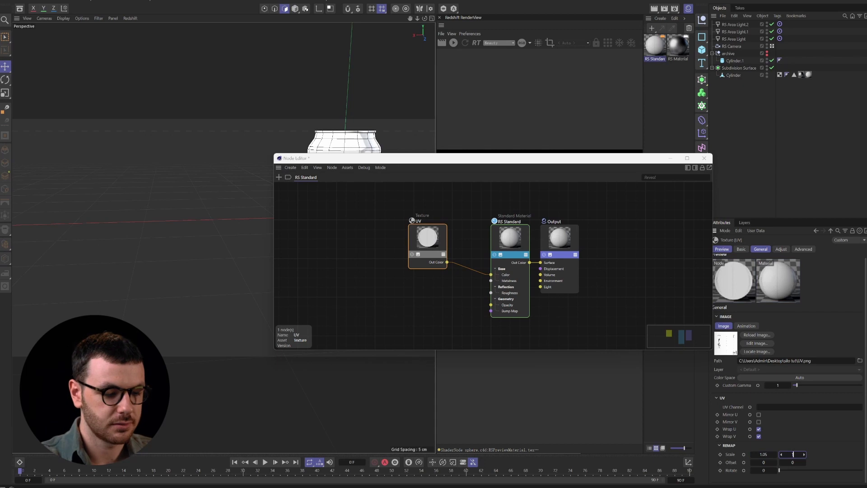
text(1.05)
key(Tab)
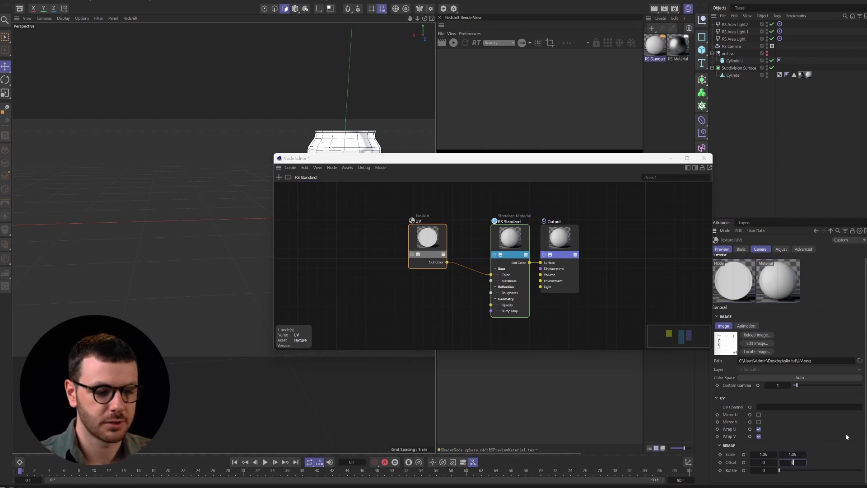
text(-1)
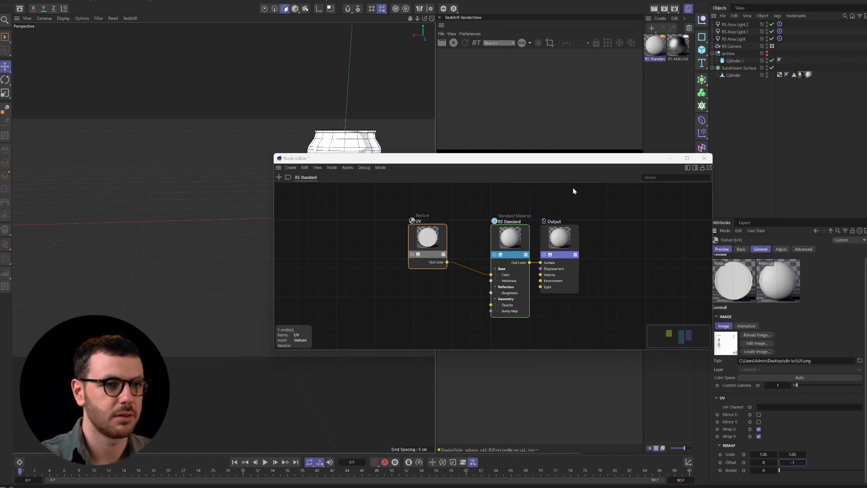
Move the node graph clear of the can and live-render its barcode side with the render camera set to Auto.
drag(574, 160, 573, 372)
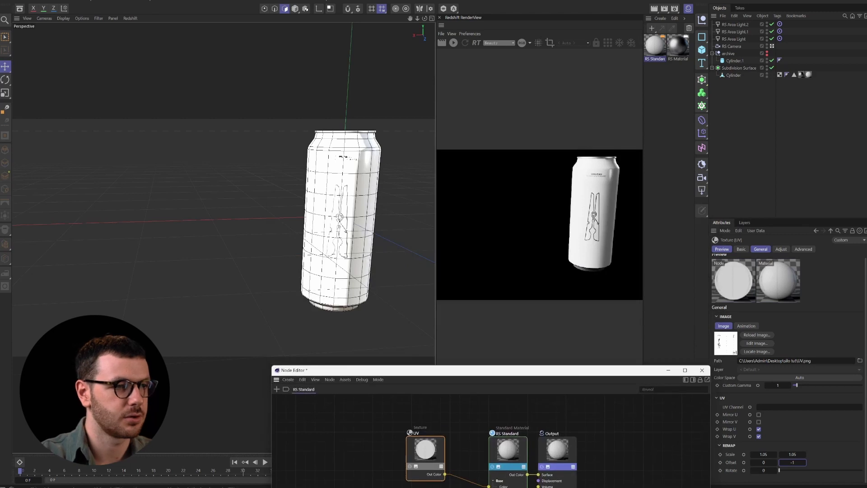
alt+drag(339, 217, 430, 199)
scroll(424, 208, up, 1)
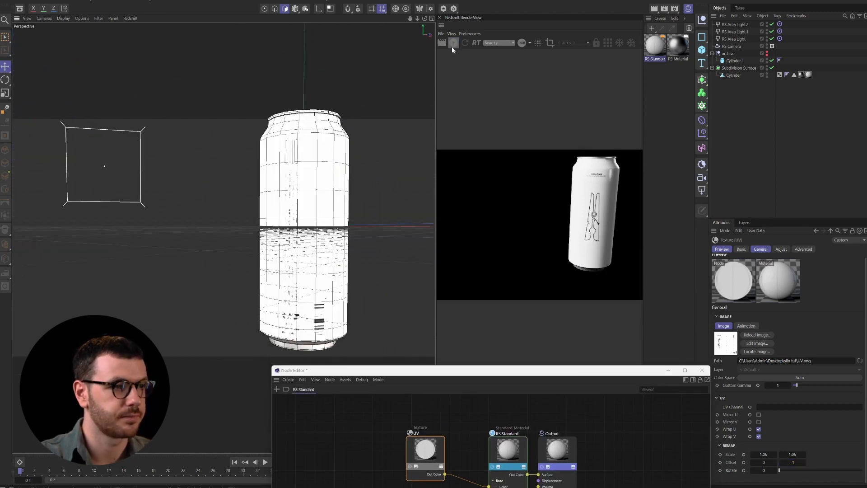
click(452, 45)
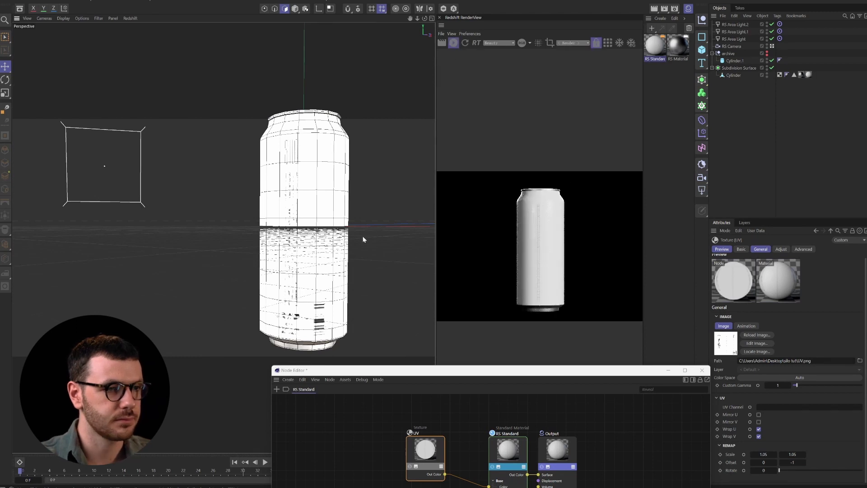
click(572, 42)
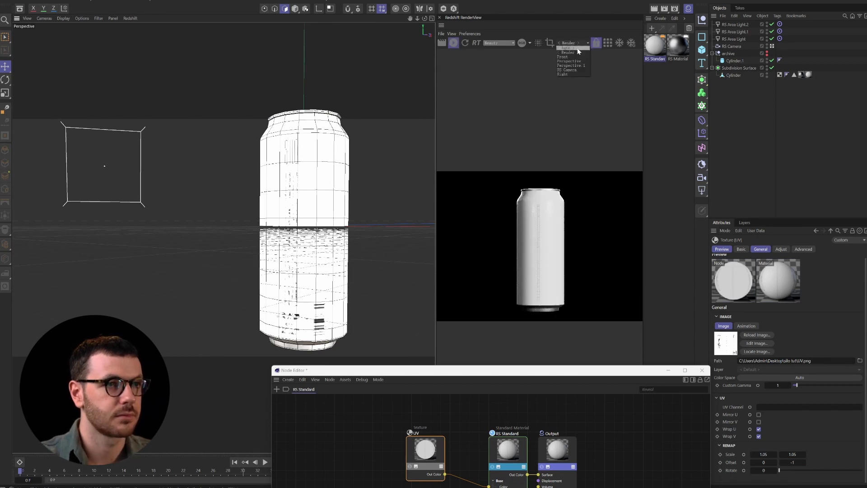
click(575, 51)
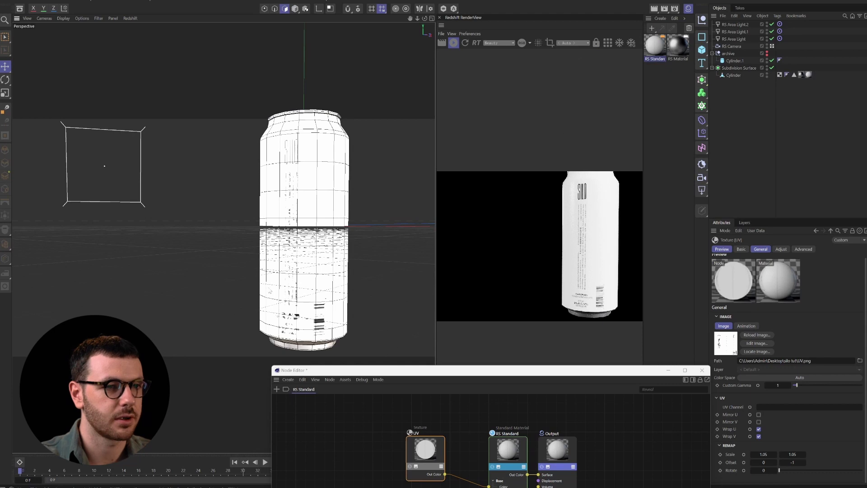
Inspect the rescaled label around the can in the live render and close the node editor.
alt+drag(335, 228, 336, 228)
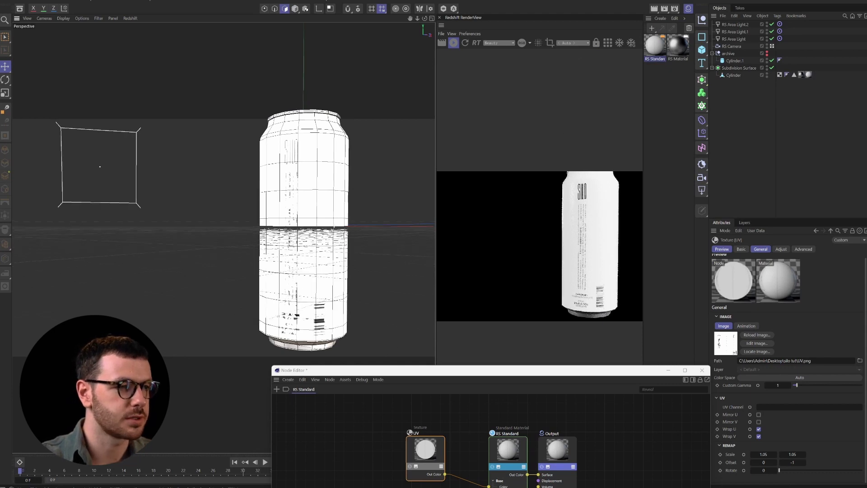
scroll(322, 228, down, 2)
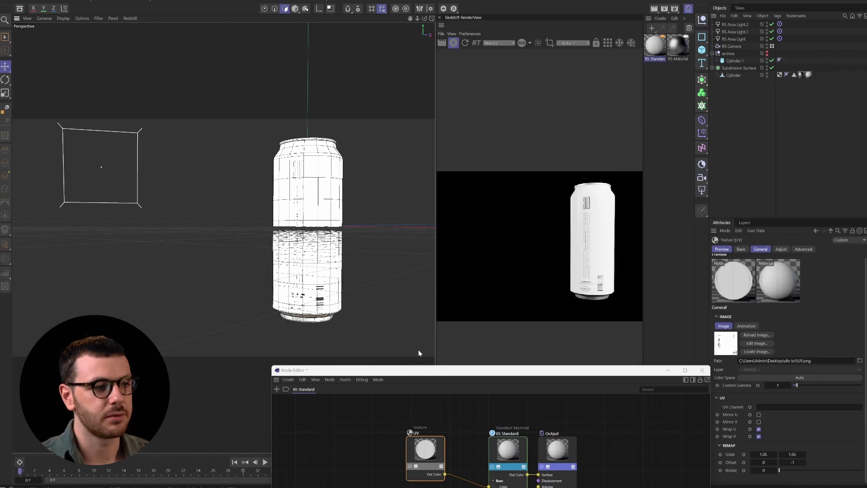
alt+drag(226, 198, 210, 201)
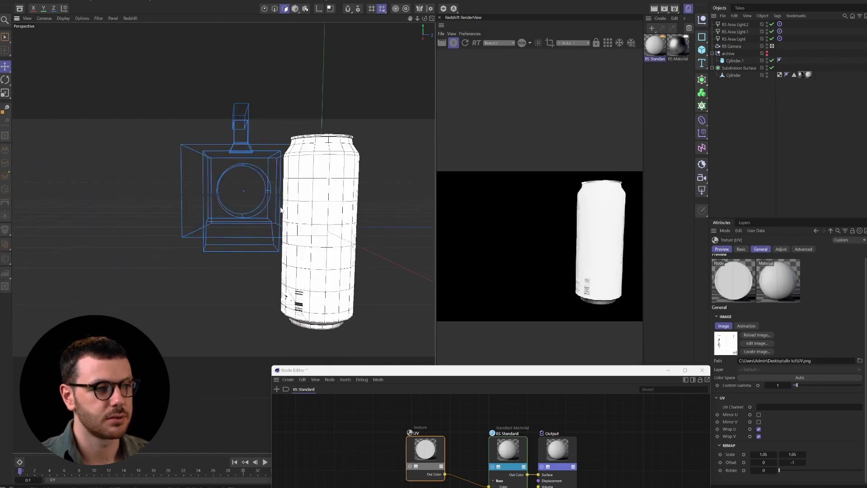
alt+drag(284, 211, 267, 211)
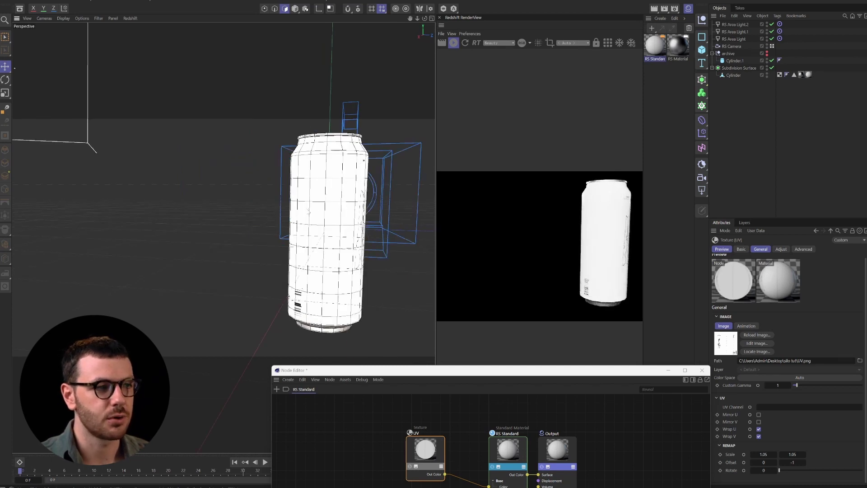
alt+drag(308, 211, 334, 212)
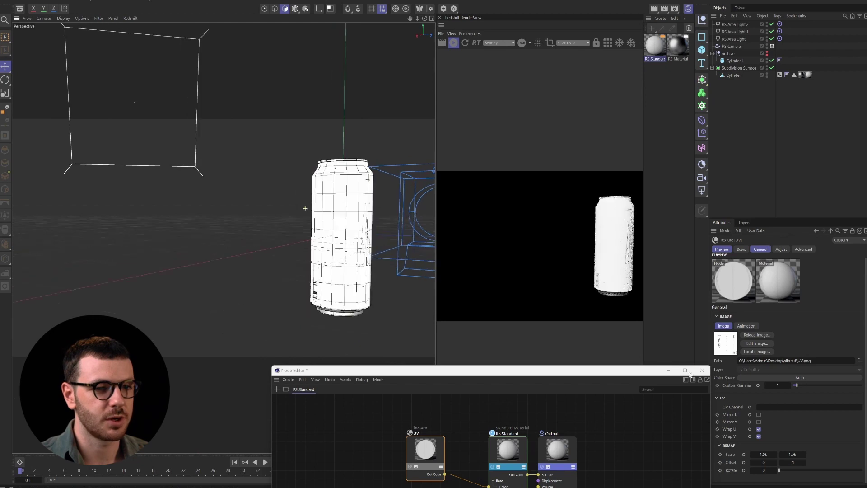
click(701, 369)
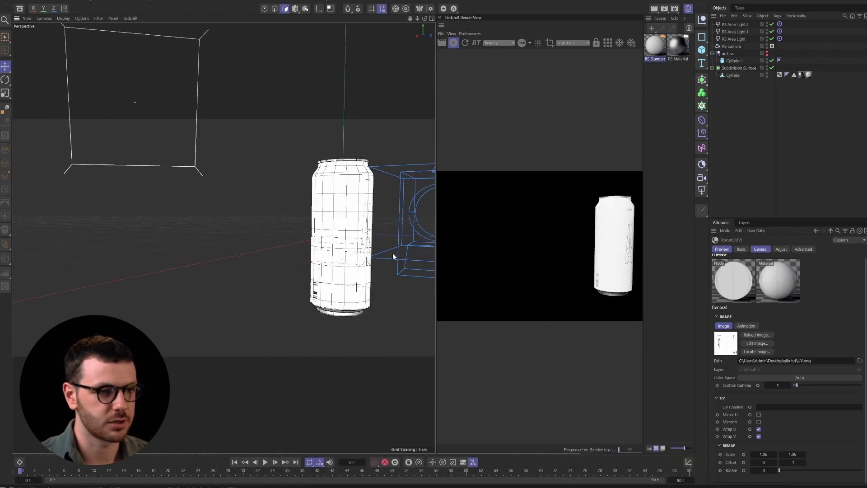
Turn the view to the clothespin artwork and frame the whole can near the middle with space around it.
alt+drag(335, 233, 303, 235)
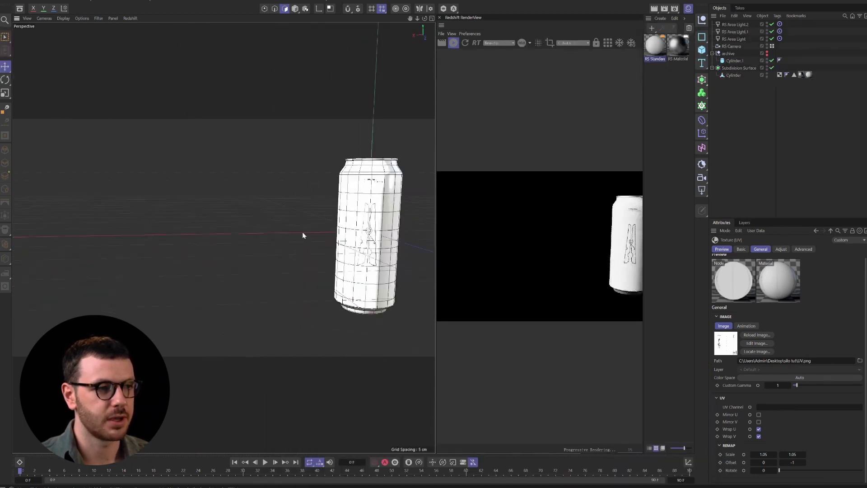
scroll(302, 236, down, 2)
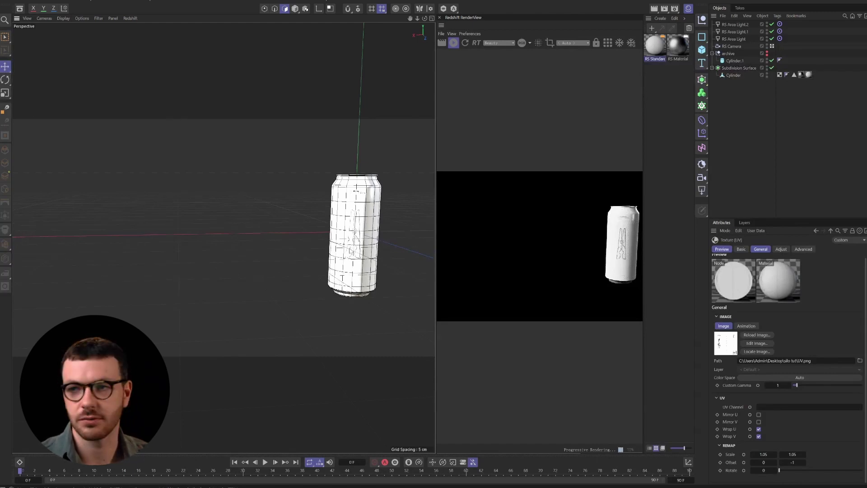
scroll(302, 256, down, 3)
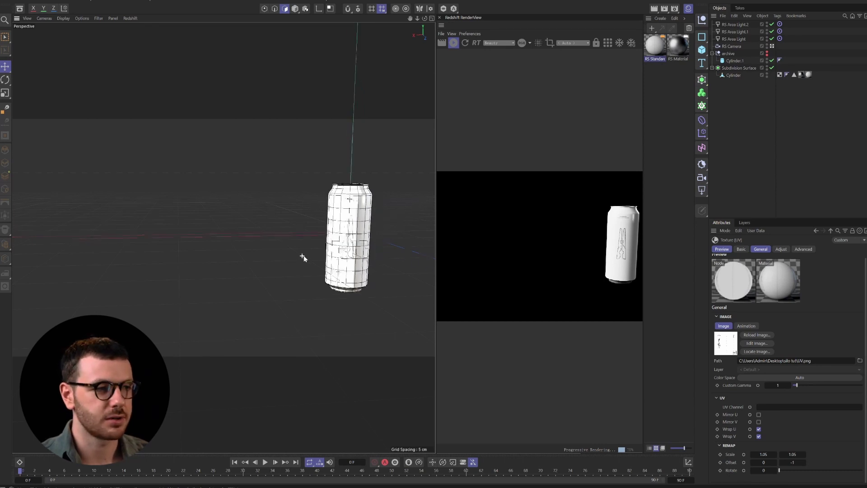
scroll(411, 249, up, 3)
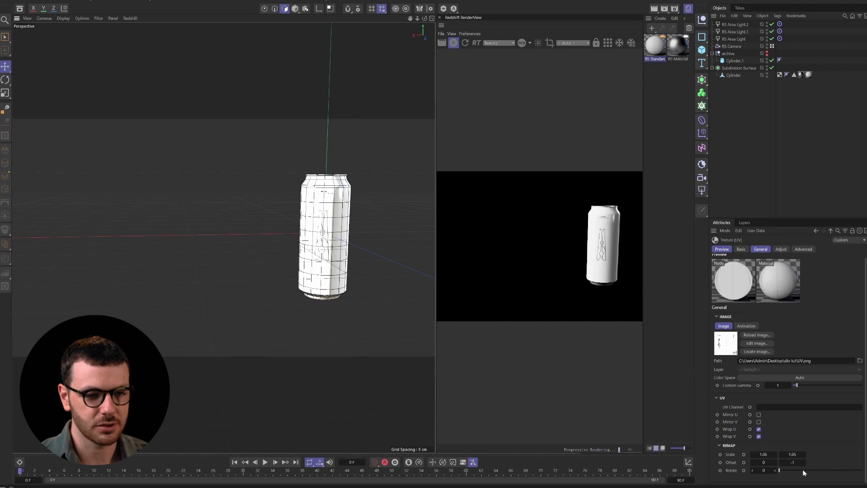
alt+drag(270, 235, 423, 255)
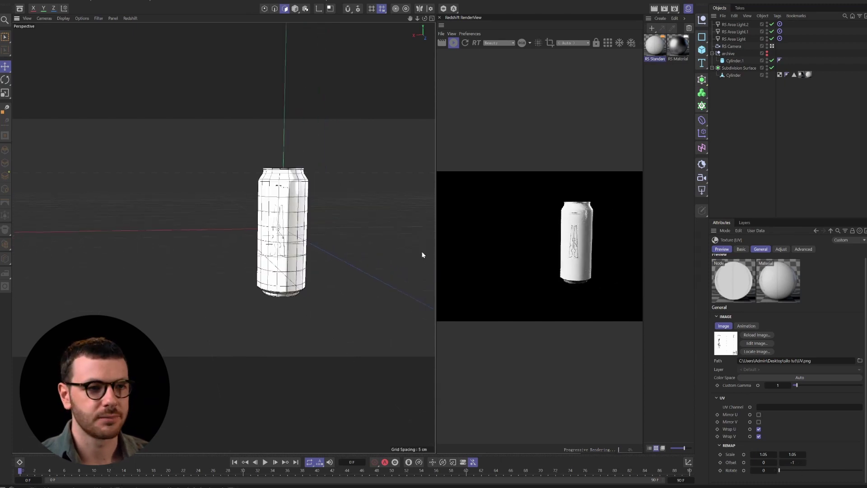
Add a cube to the scene and assign it a new Redshift Standard material.
click(702, 50)
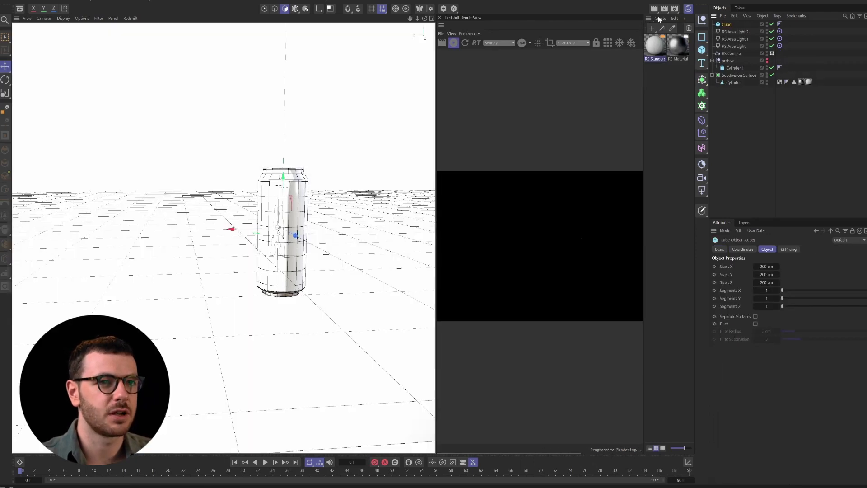
click(660, 20)
mouse_move(677, 55)
mouse_move(757, 57)
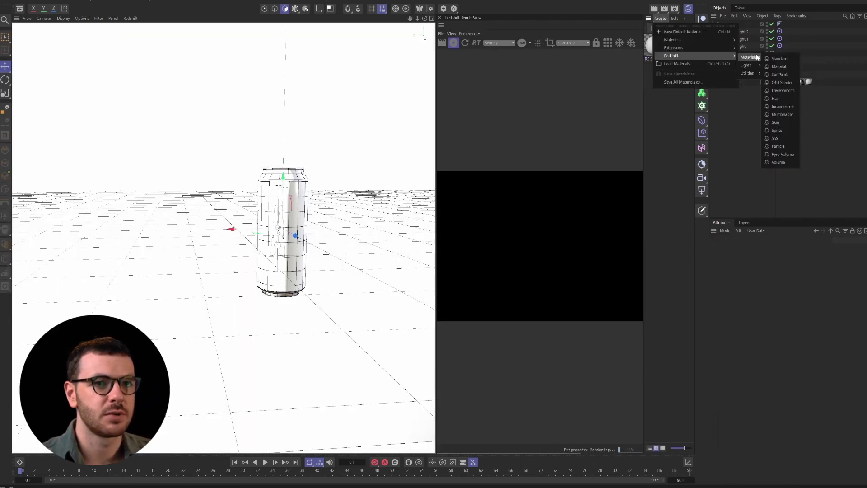
click(783, 59)
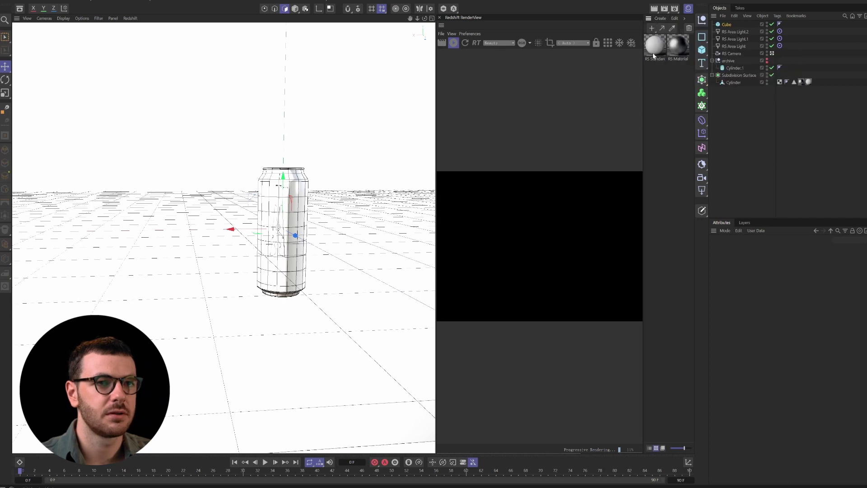
click(651, 55)
drag(652, 54, 726, 23)
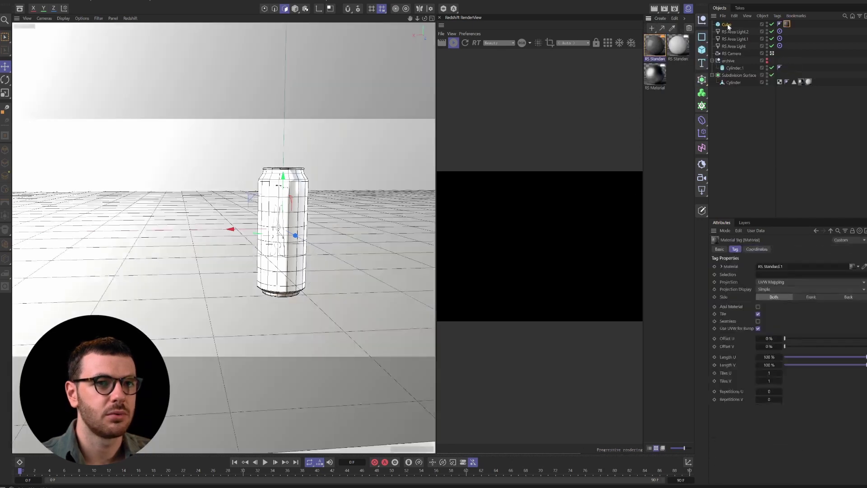
Scale the cube down to about twice the can's width and lower it beneath the can's base as a stand.
key(t)
drag(370, 116, 140, 248)
key(t)
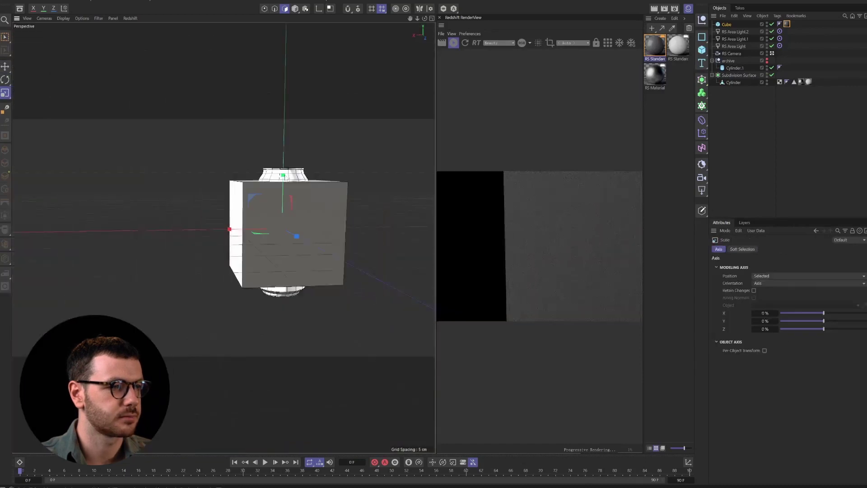
key(e)
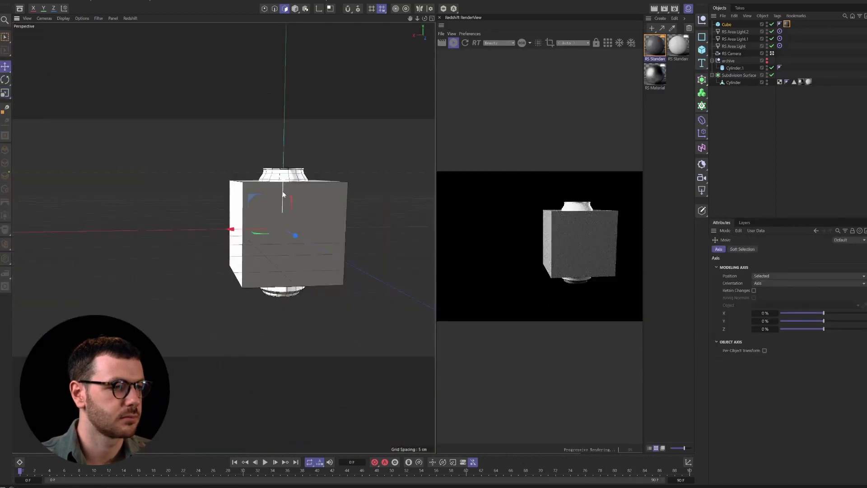
drag(277, 262, 276, 371)
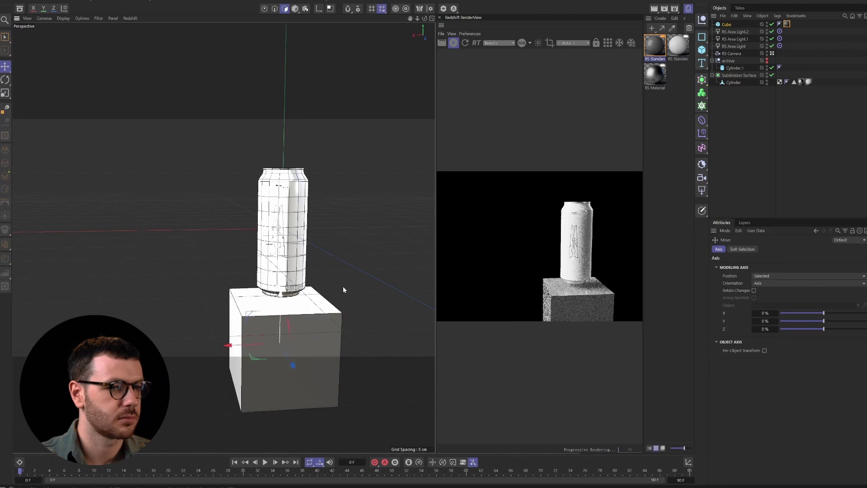
drag(283, 297, 283, 287)
click(759, 149)
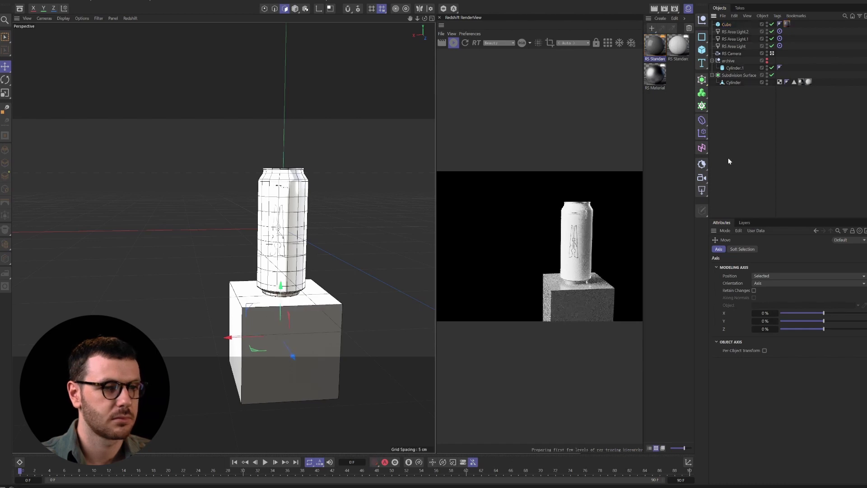
Deselect everything, show the RS Camera view full size, and set the live render to use the RS Camera.
scroll(356, 235, up, 3)
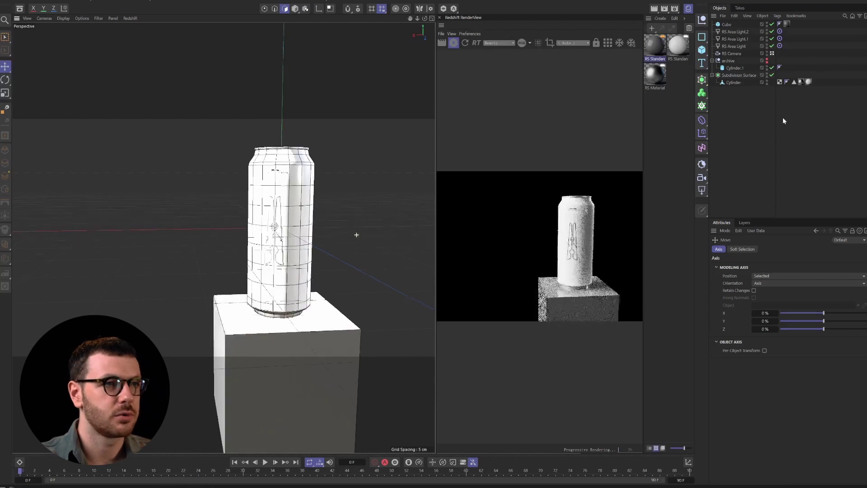
click(782, 118)
click(431, 19)
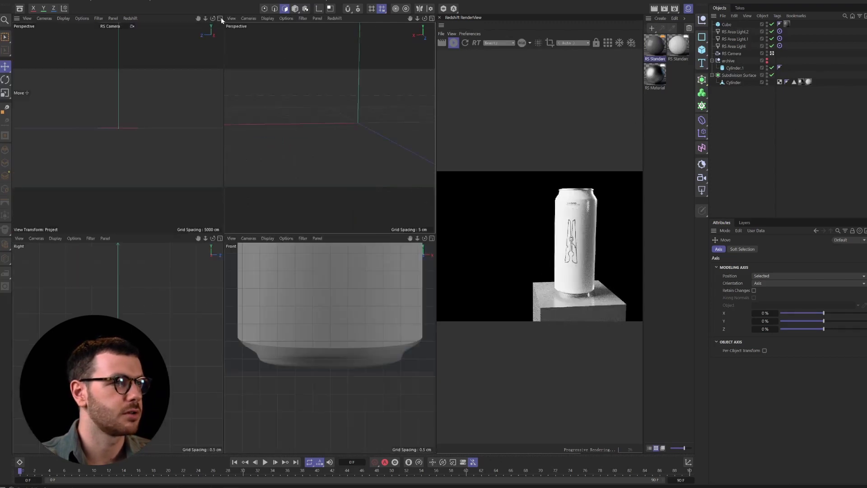
click(220, 17)
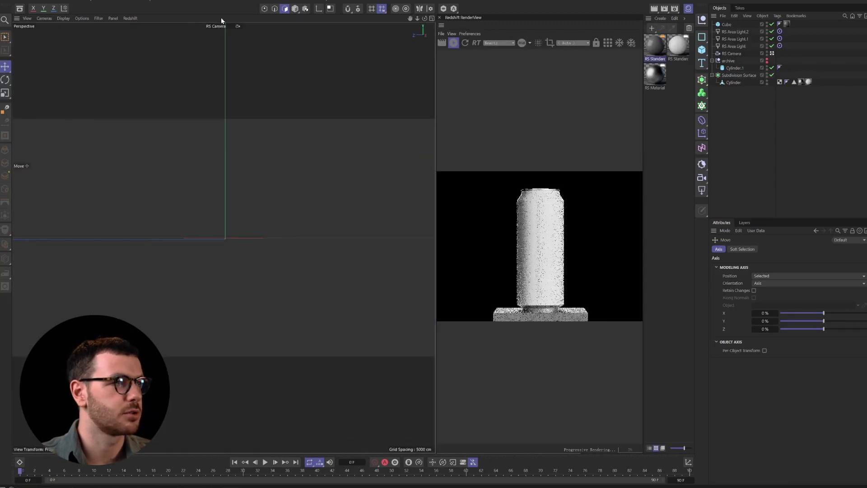
click(571, 42)
click(581, 70)
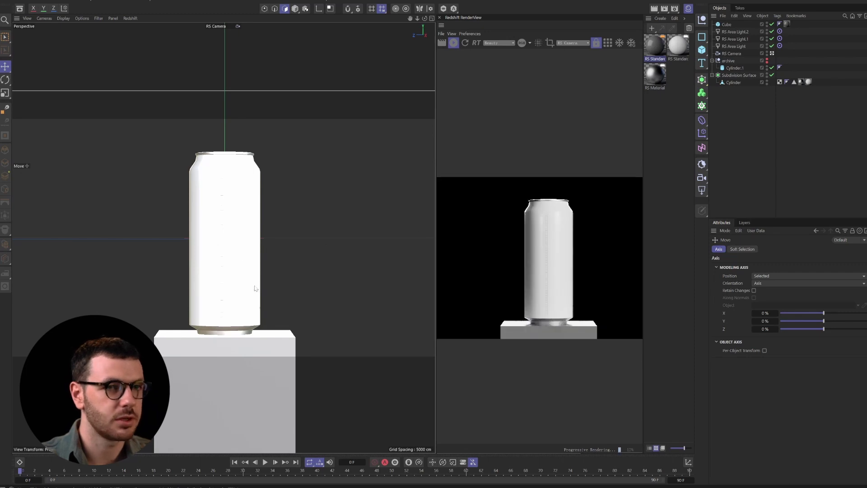
Check the Subdivision Surface's object settings and examine the can's outline and rim close up in the live render.
click(738, 75)
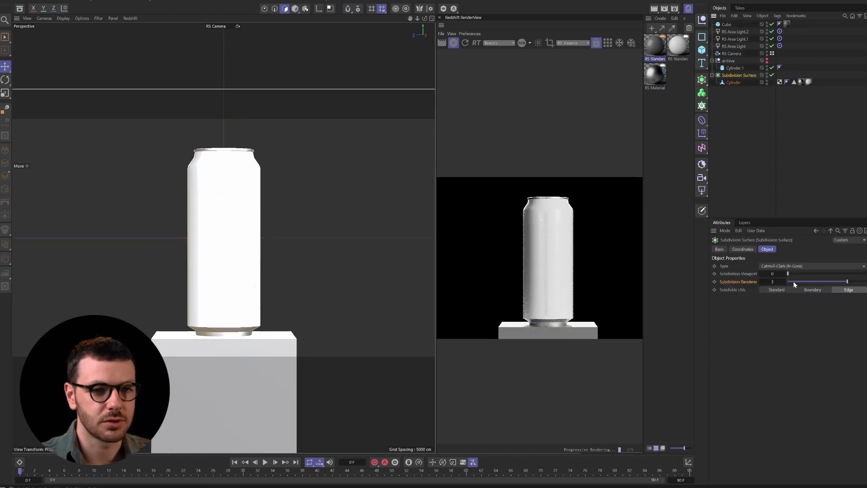
click(750, 166)
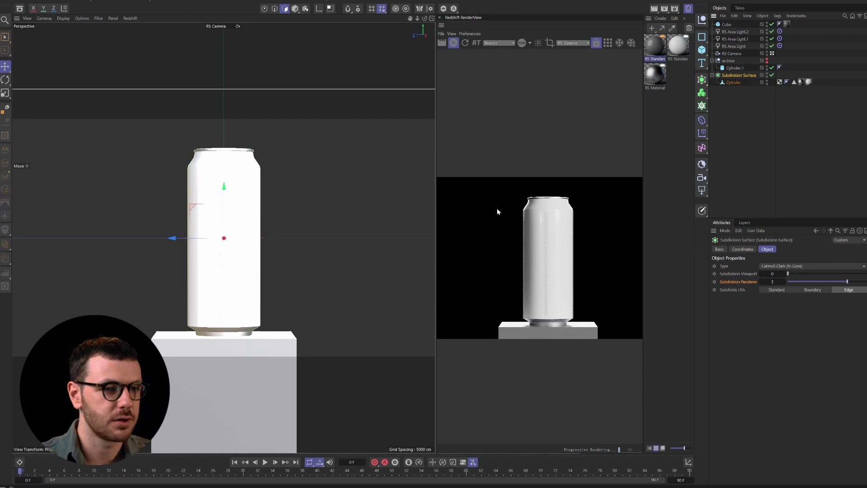
scroll(532, 246, up, 3)
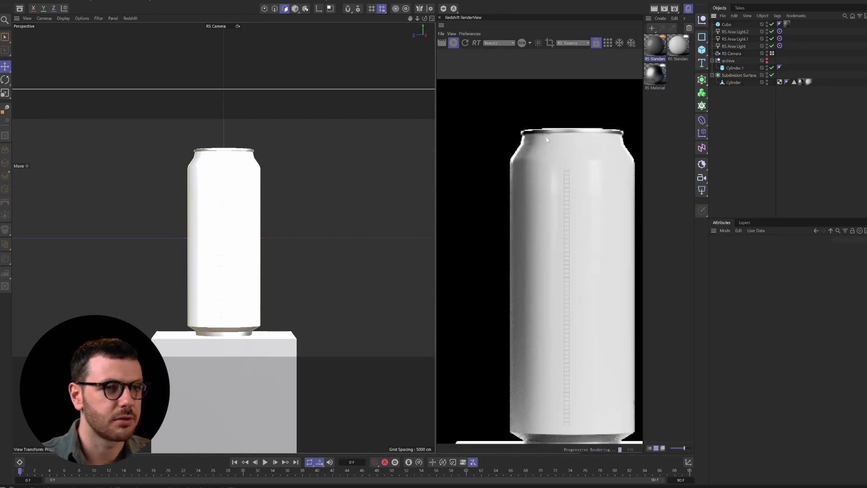
scroll(545, 137, up, 1)
scroll(510, 162, down, 4)
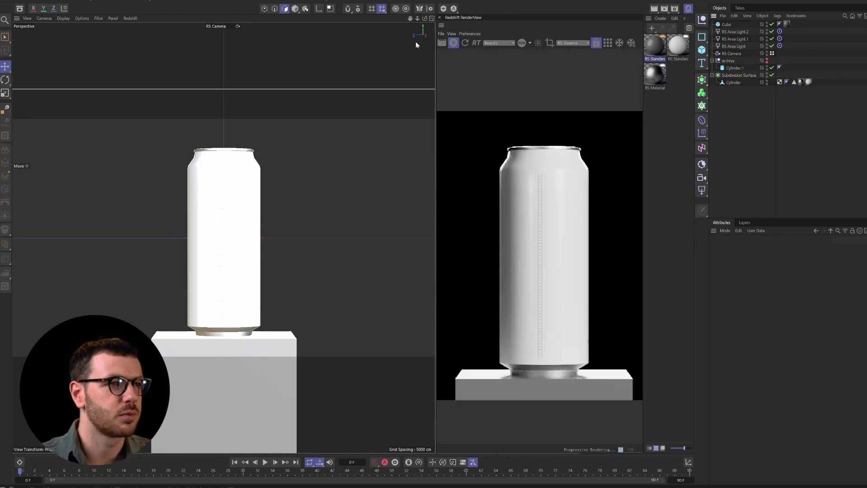
In the free perspective view, select the Cylinder's edge loop around the neck just below the rim.
click(735, 82)
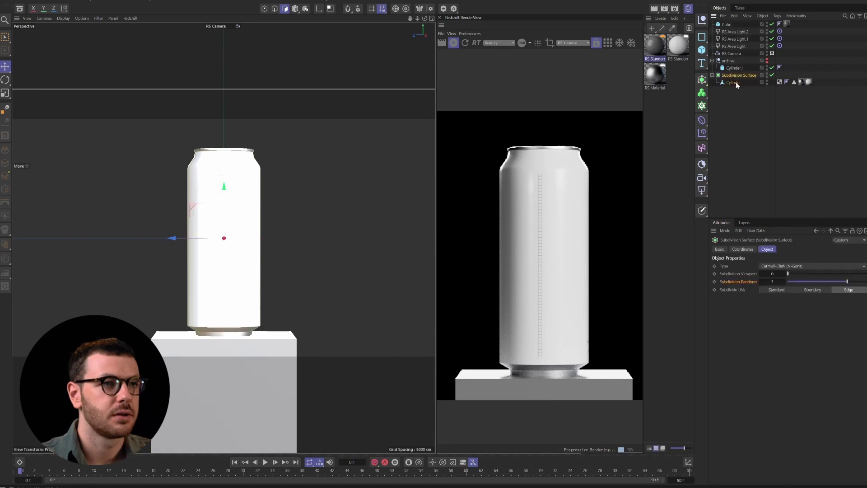
click(431, 18)
click(432, 18)
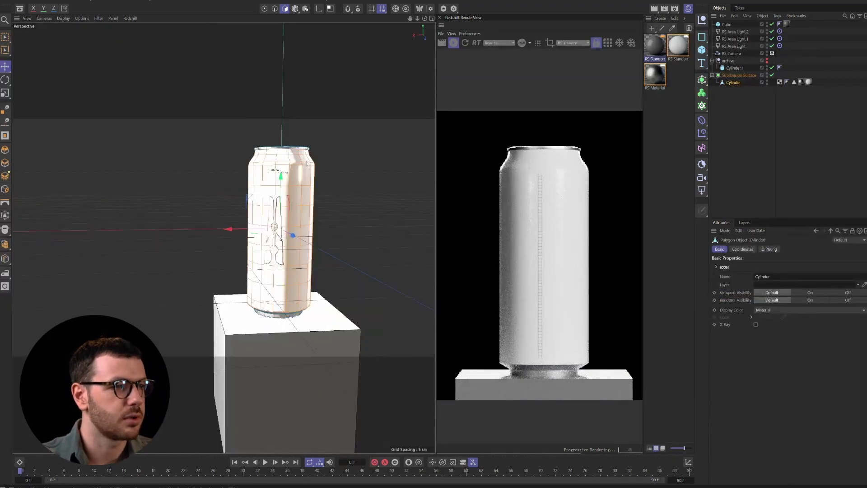
scroll(311, 158, up, 3)
scroll(314, 155, up, 4)
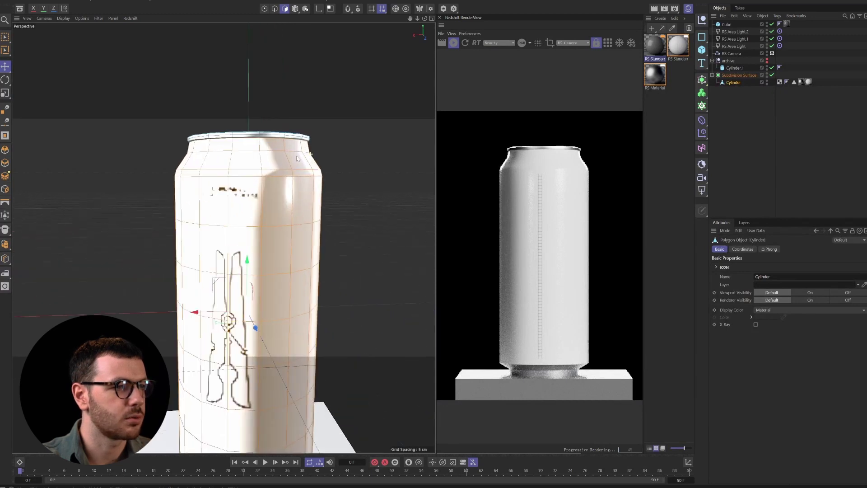
click(274, 9)
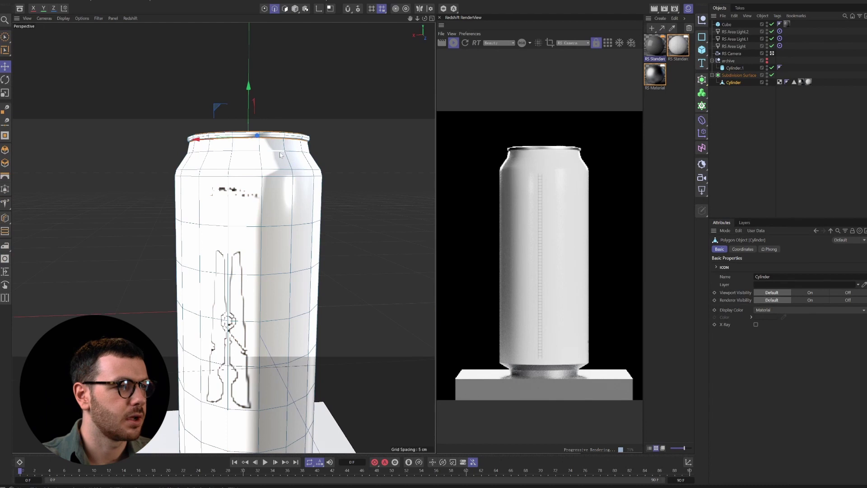
double_click(281, 150)
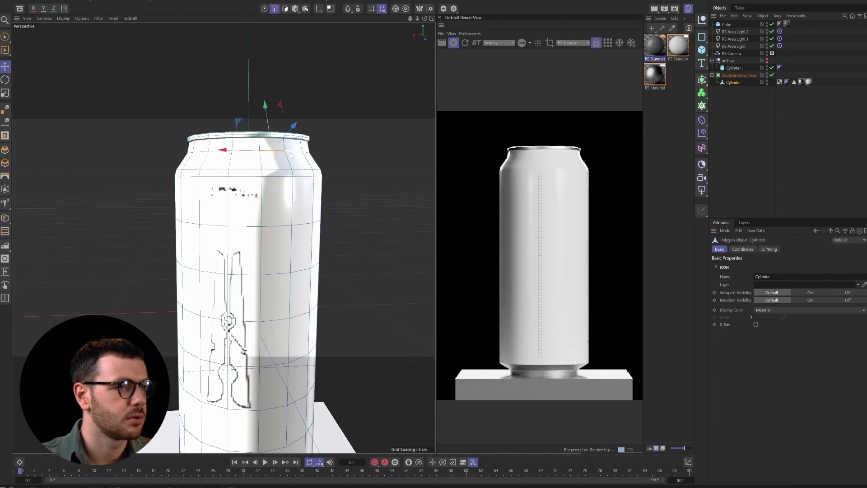
click(291, 155)
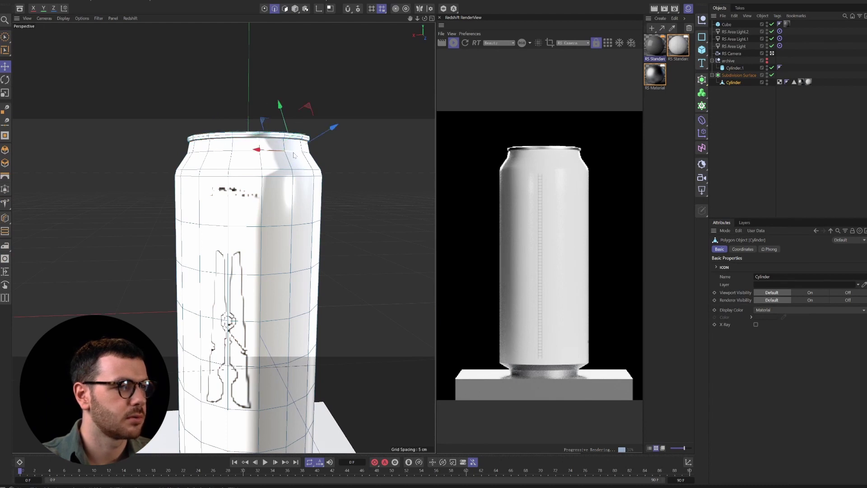
double_click(245, 152)
scroll(303, 144, up, 3)
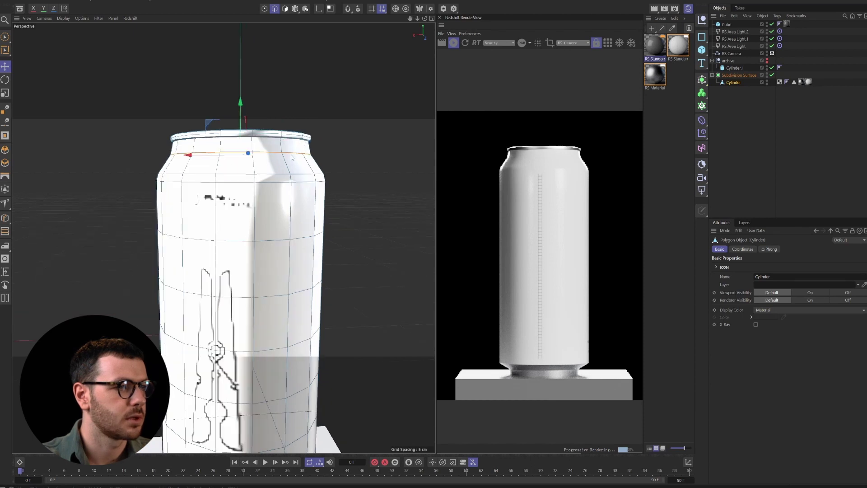
right_click(291, 158)
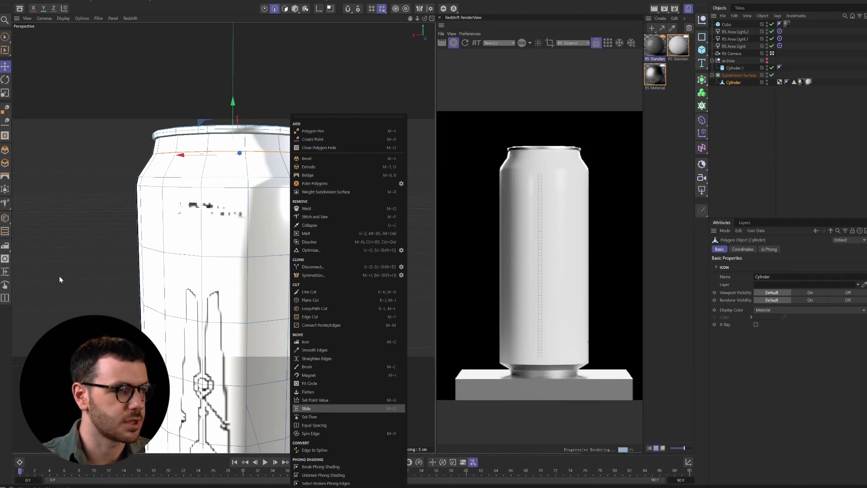
click(110, 232)
Examine the can's neck and shoulder in the live render and return to the full-size RS Camera view.
scroll(579, 161, up, 2)
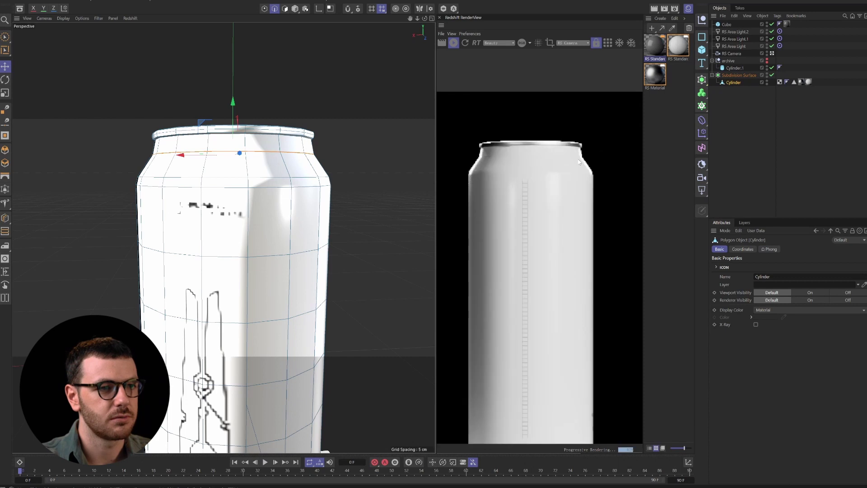
scroll(591, 160, down, 2)
scroll(582, 165, down, 1)
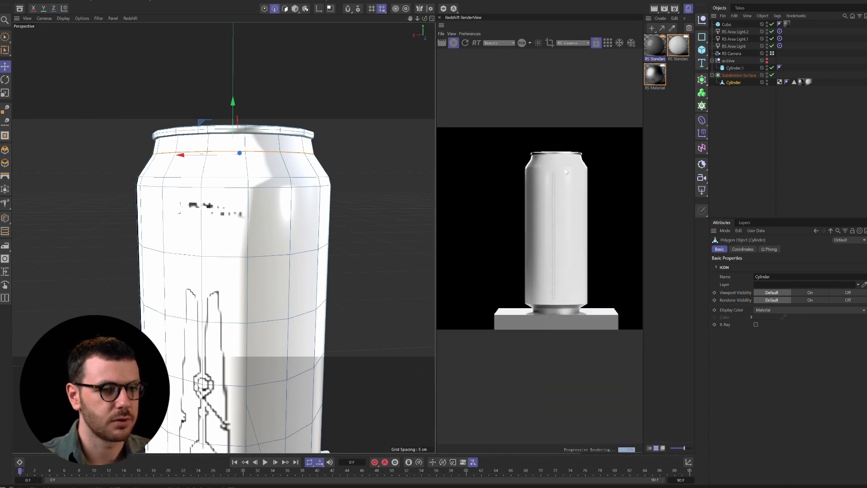
click(431, 18)
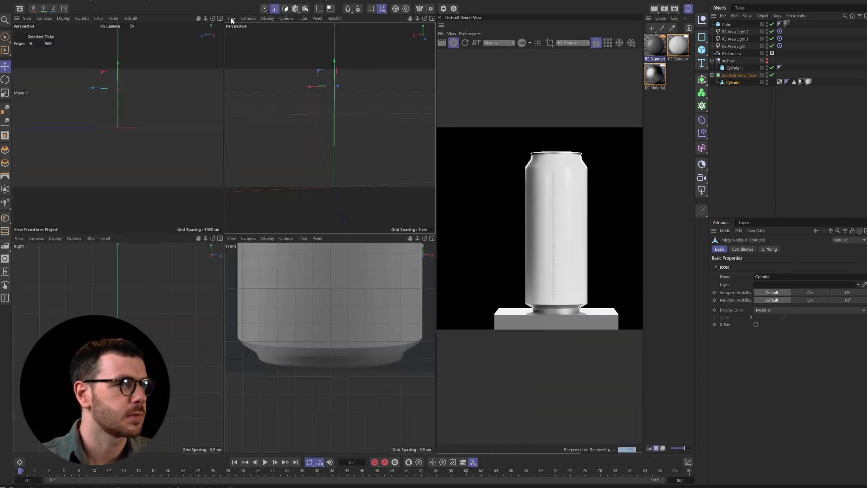
click(219, 19)
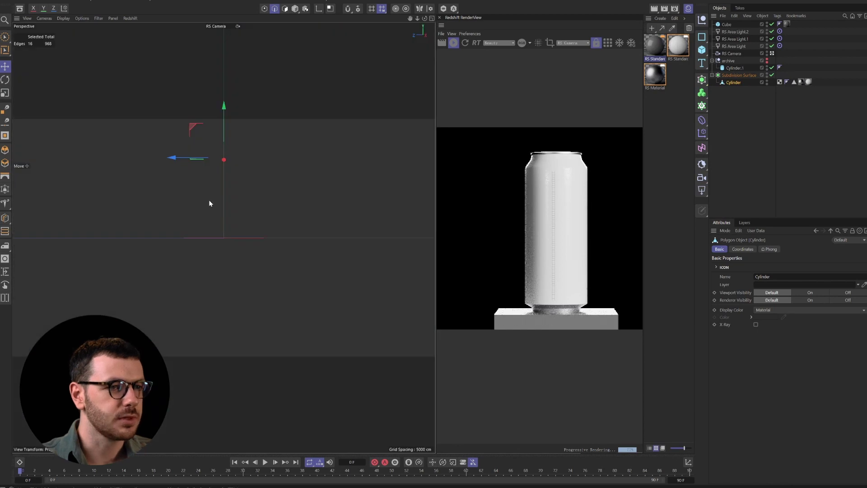